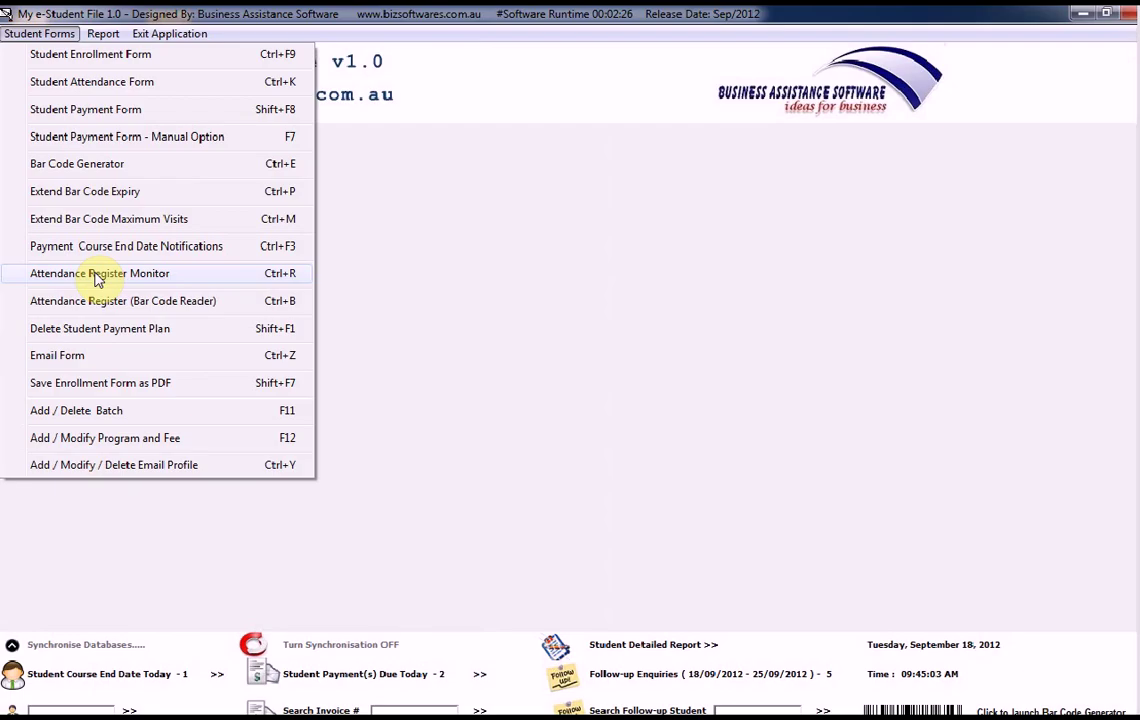
Step: Shrink the main application window and launch the Attendance Monitor from its desktop shortcut
left_click(572, 0)
double_click(336, 11)
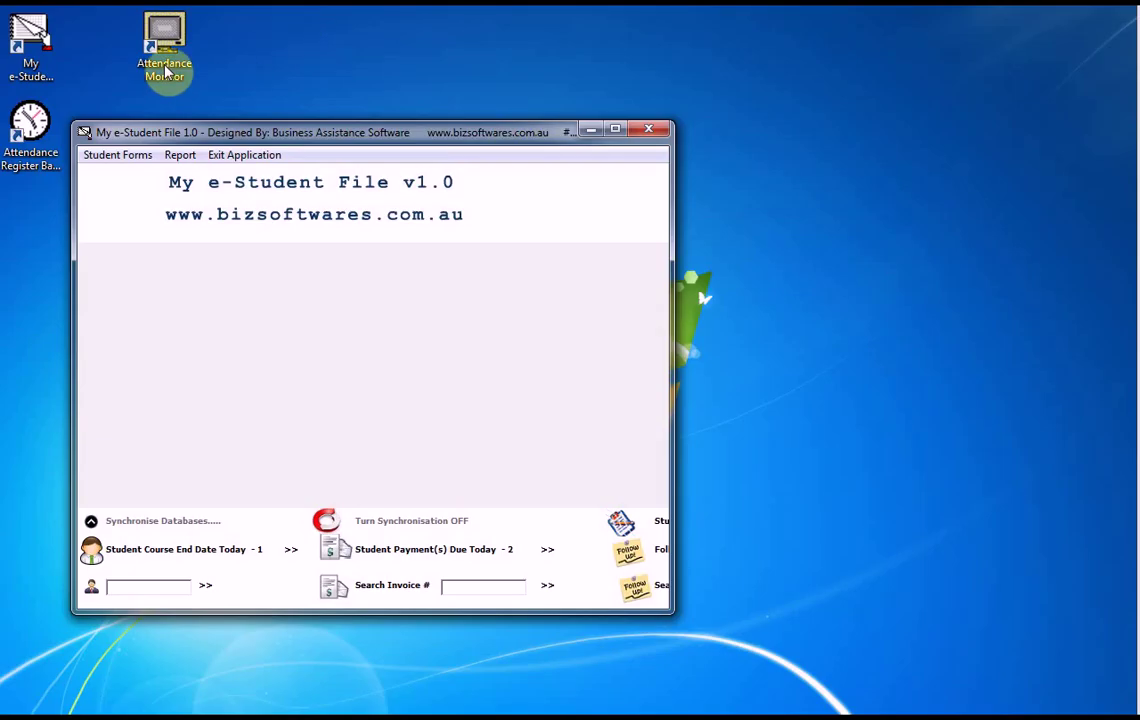
double_click(162, 72)
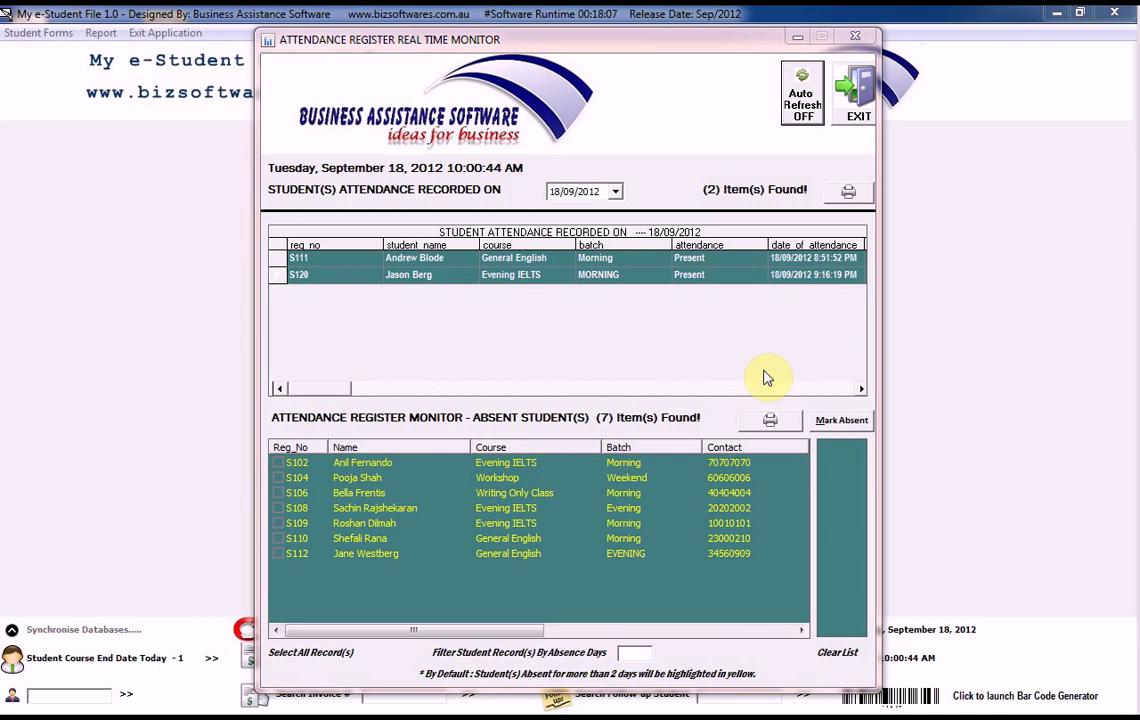
Step: Review the remaining columns of the recorded student attendance table and return to its first columns
left_click(855, 388)
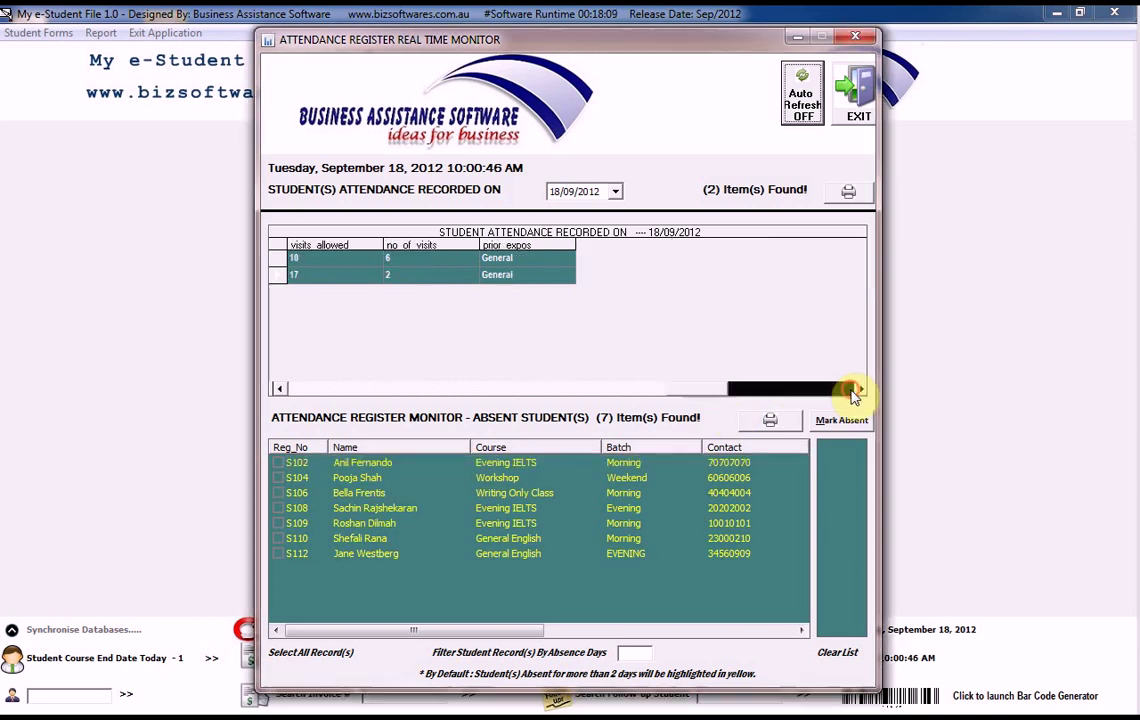
left_click(660, 389)
left_click(627, 389)
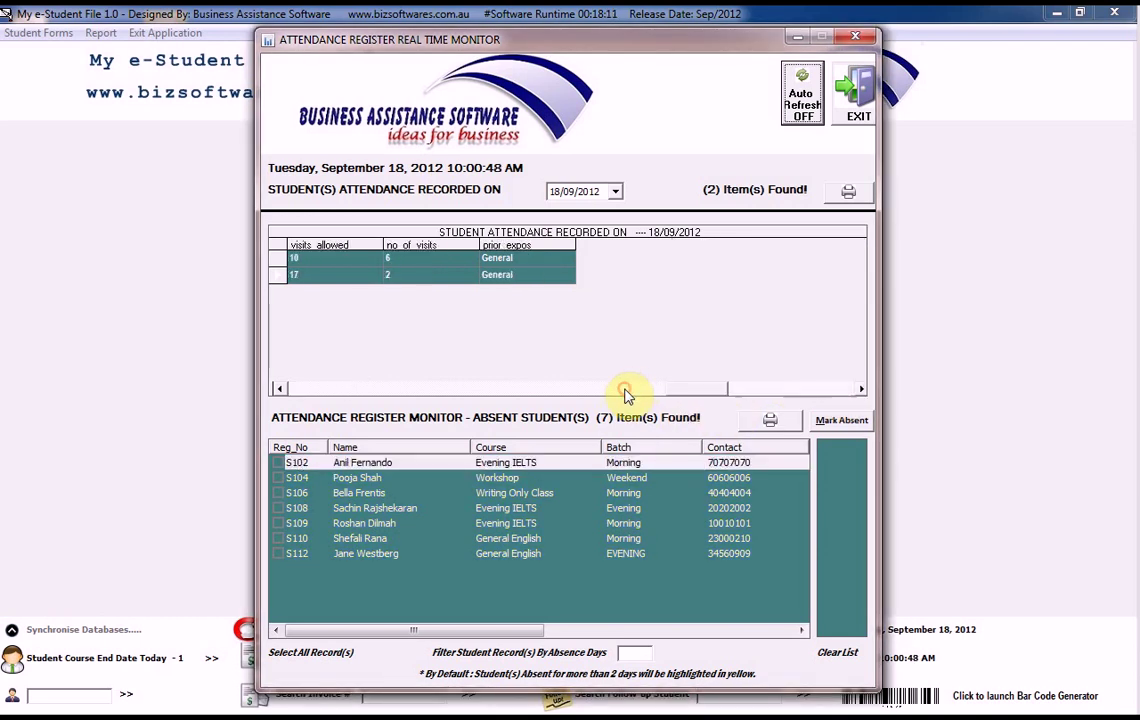
left_click(625, 389)
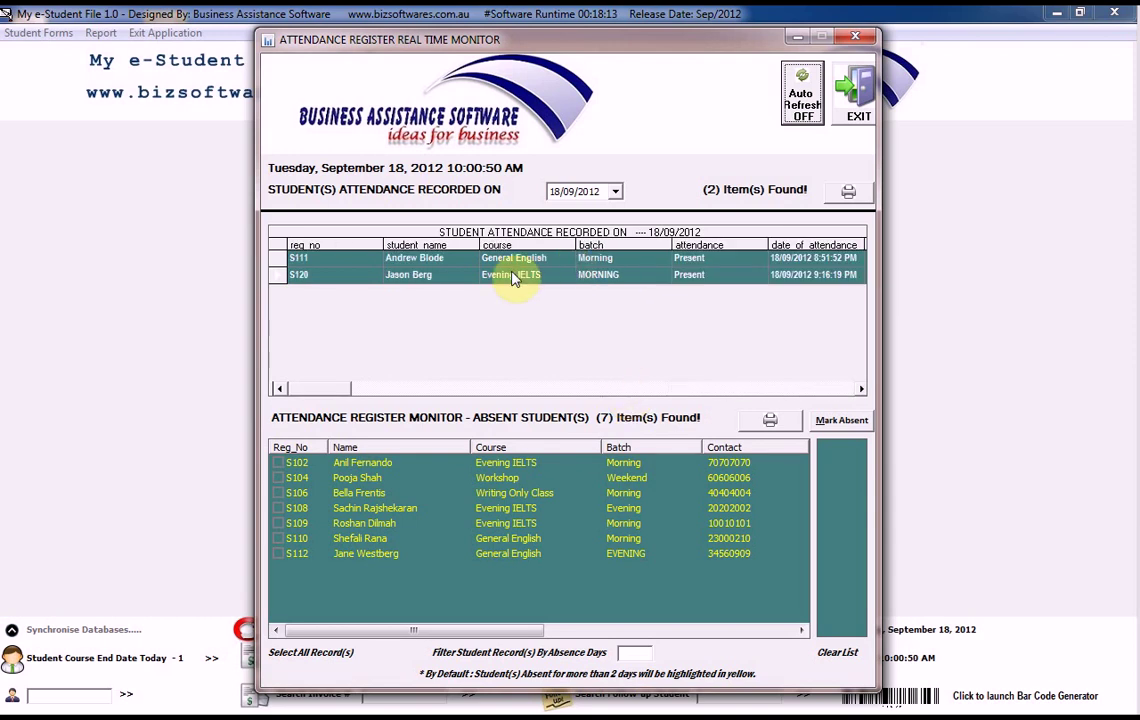
Step: Disable auto refresh and move across the recorded attendance row to its prior_expos column
left_click(800, 90)
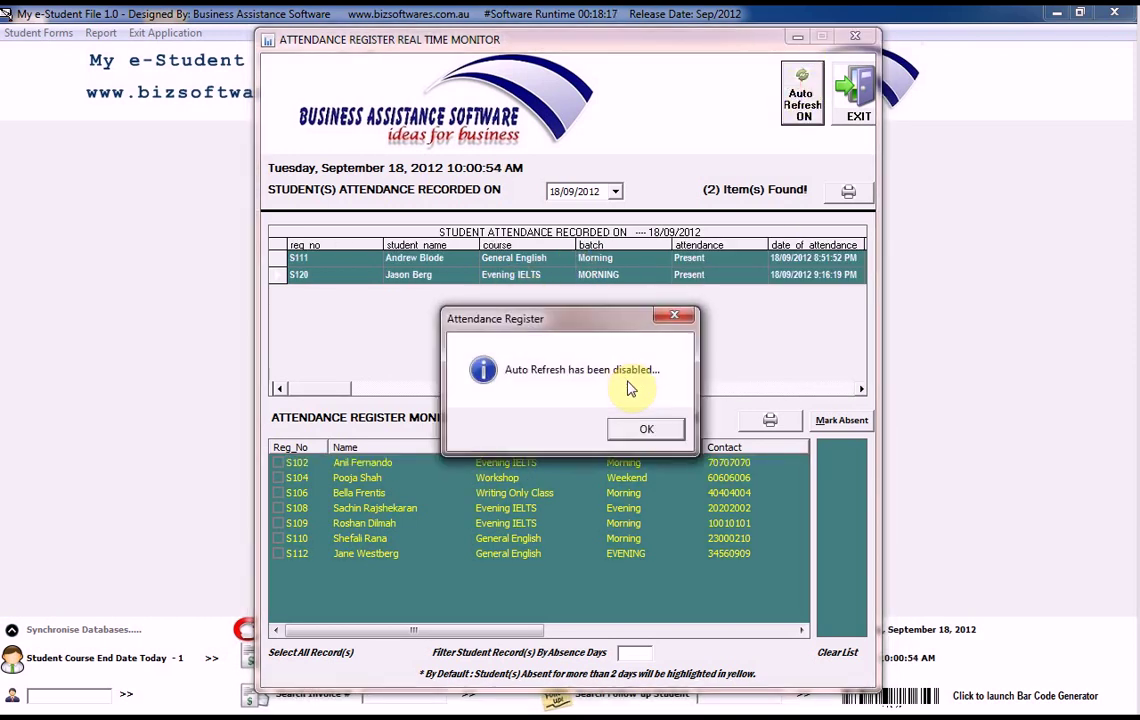
left_click(640, 430)
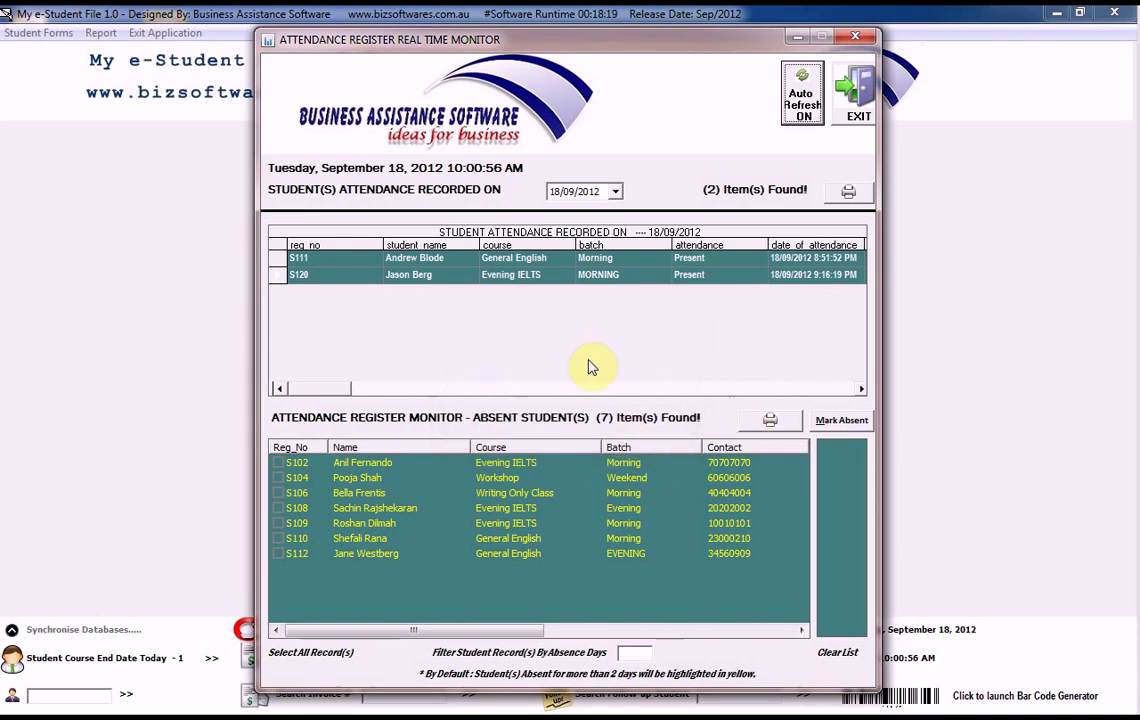
key("Right")
key("Right")
key("Right")
key("Right")
key("Right")
key("Right")
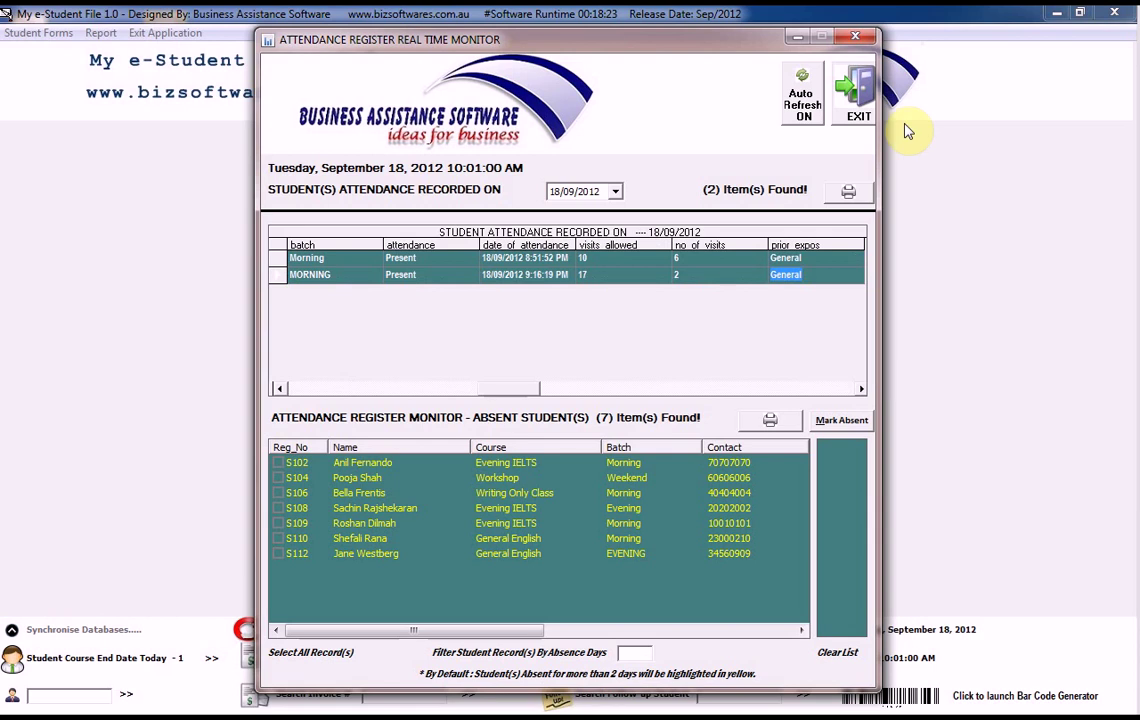
Step: Preview the student attendance report for 18/09/2012 at full window size and close it
left_click(840, 200)
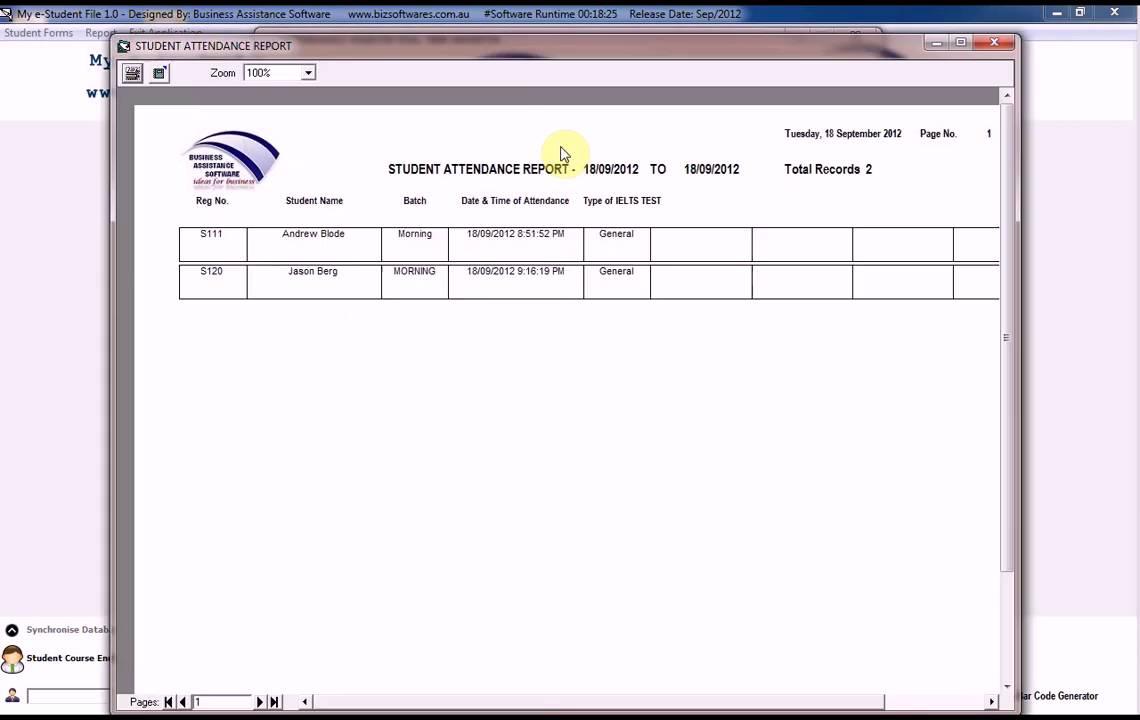
double_click(517, 45)
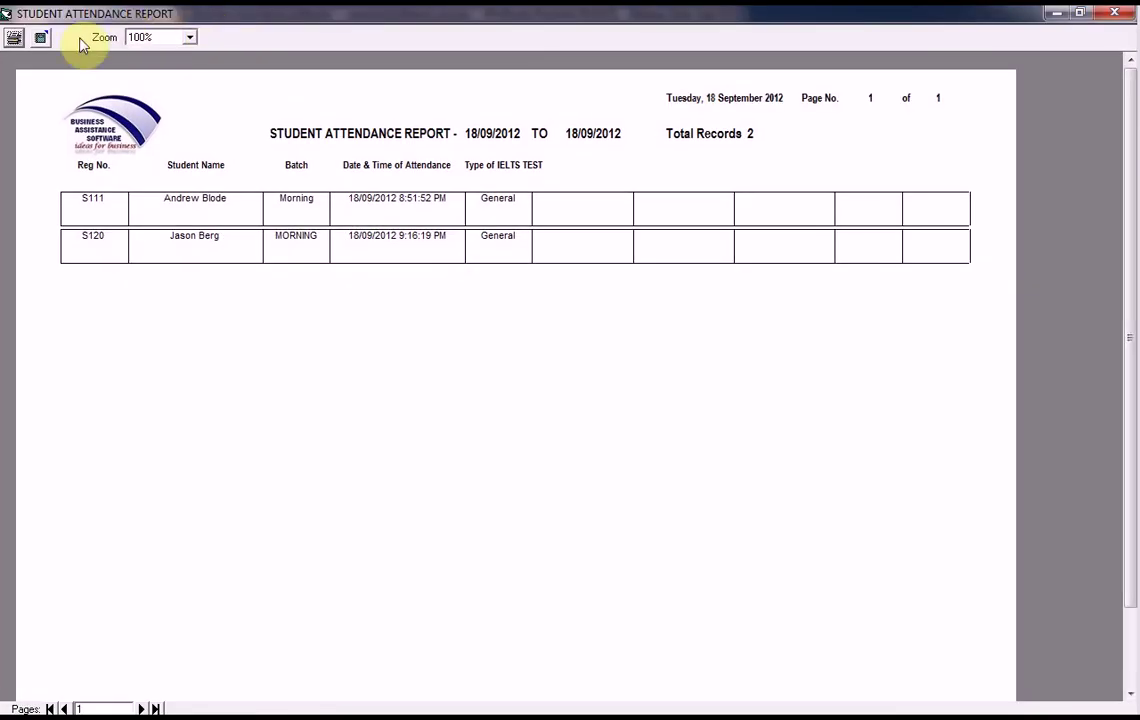
double_click(6, 13)
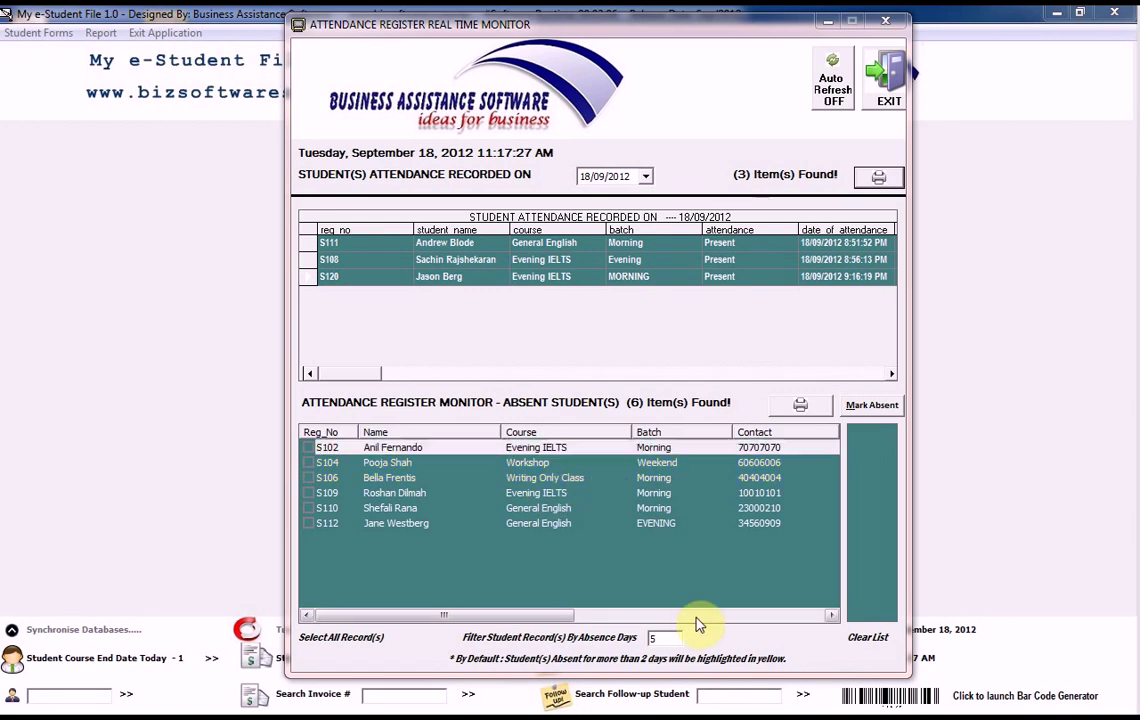
Step: Filter the absent student records by 3 absence days, and set the filter to 5 days
left_click(864, 618)
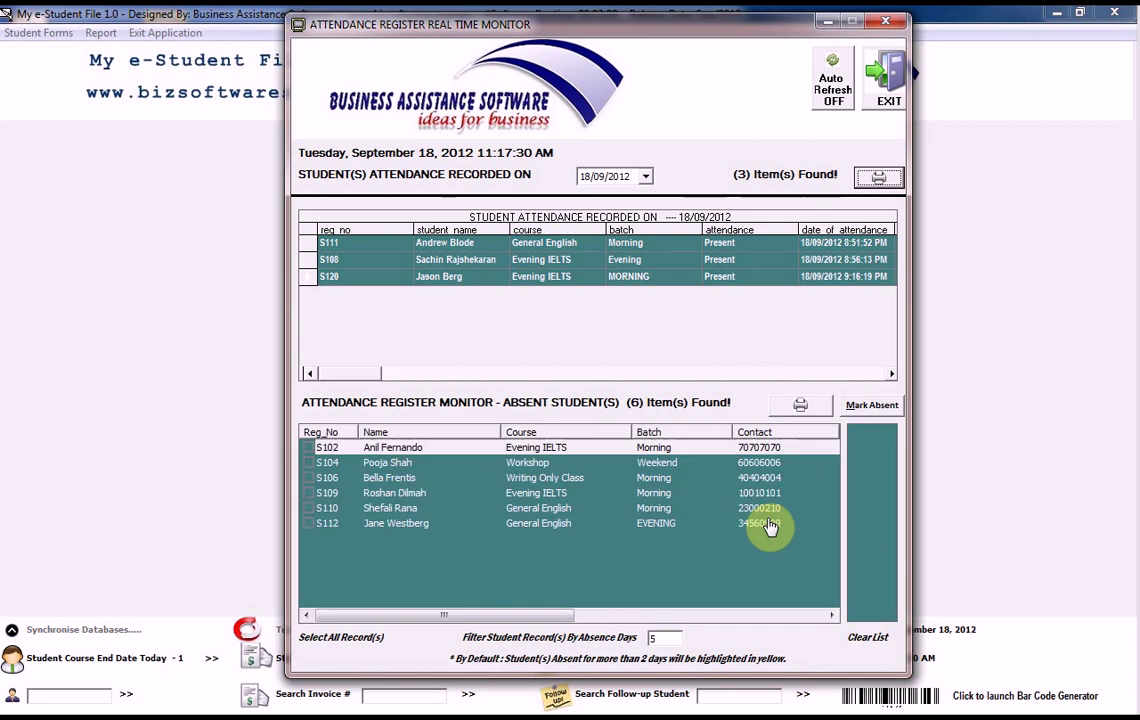
left_click(655, 637)
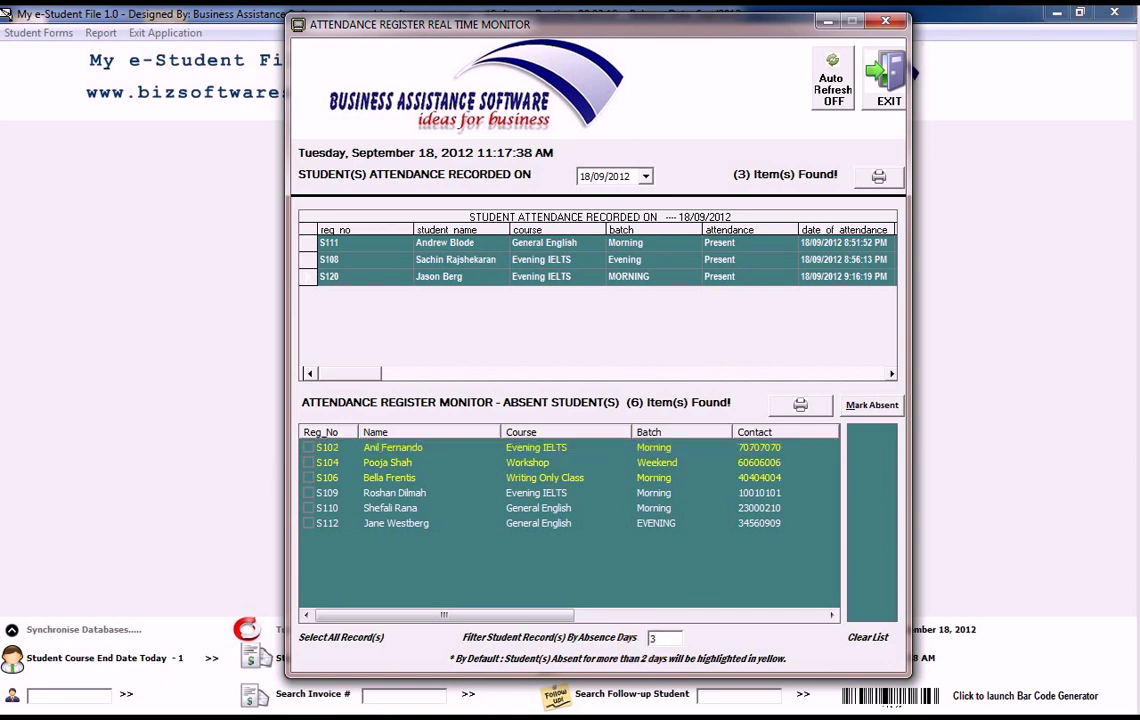
type("3")
left_click(663, 638)
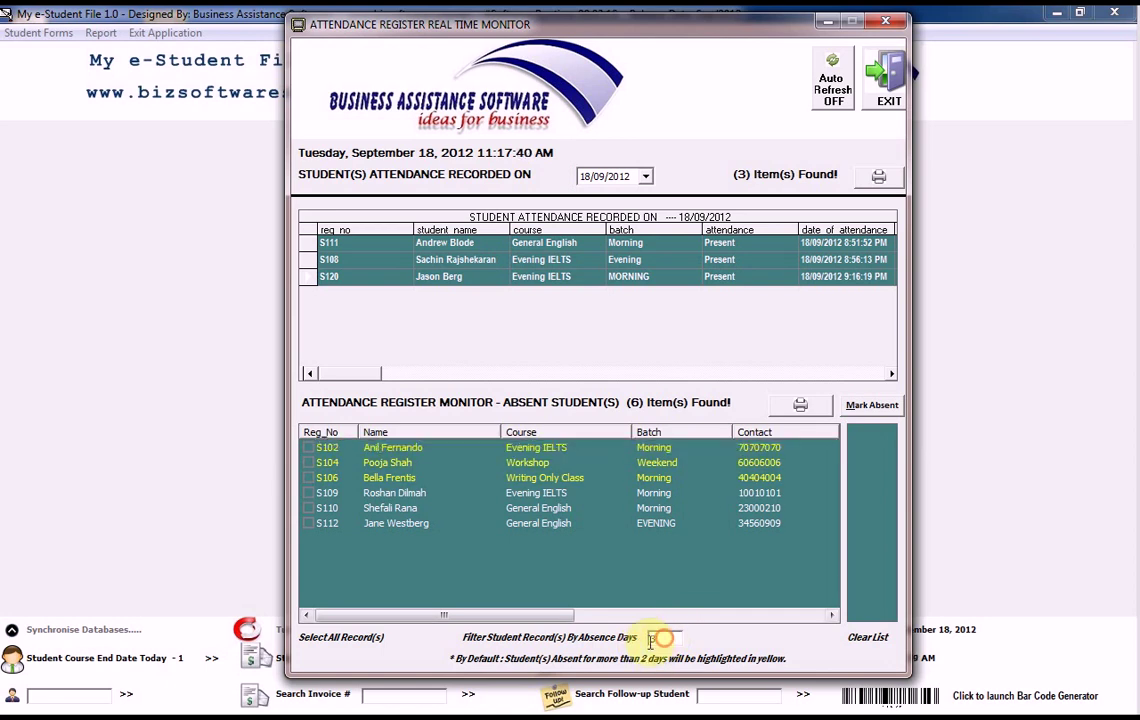
type("5")
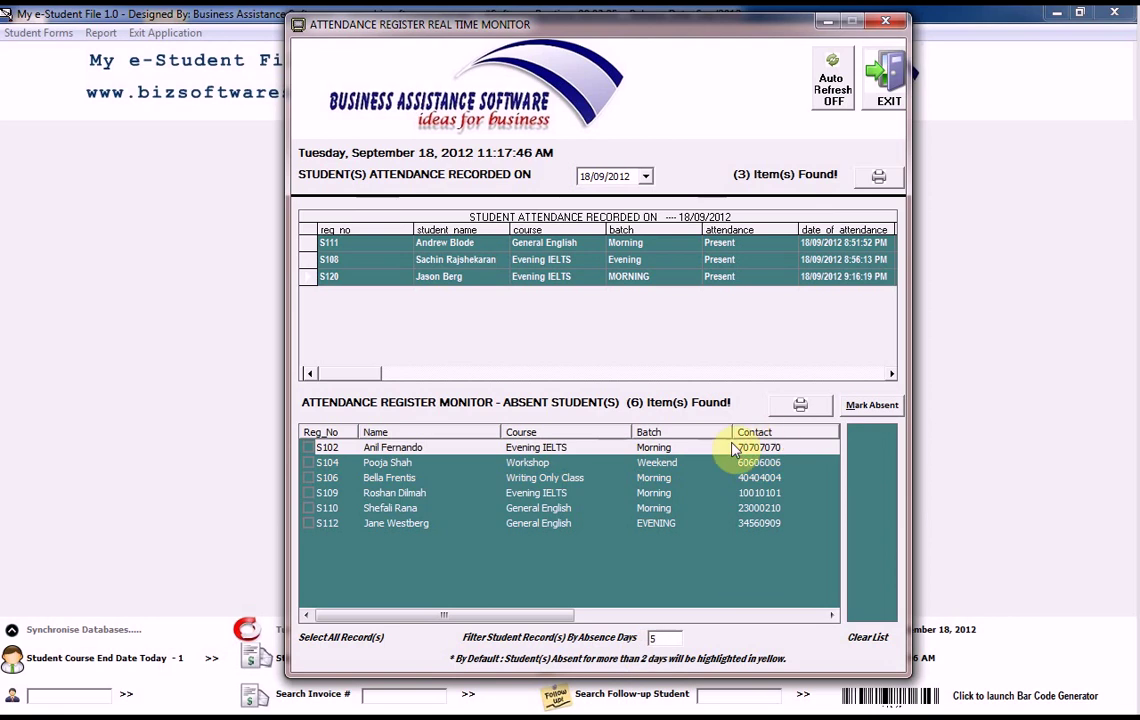
Step: Generate the absent students report with option 4 for highlighted records and show it at full window size
left_click(800, 406)
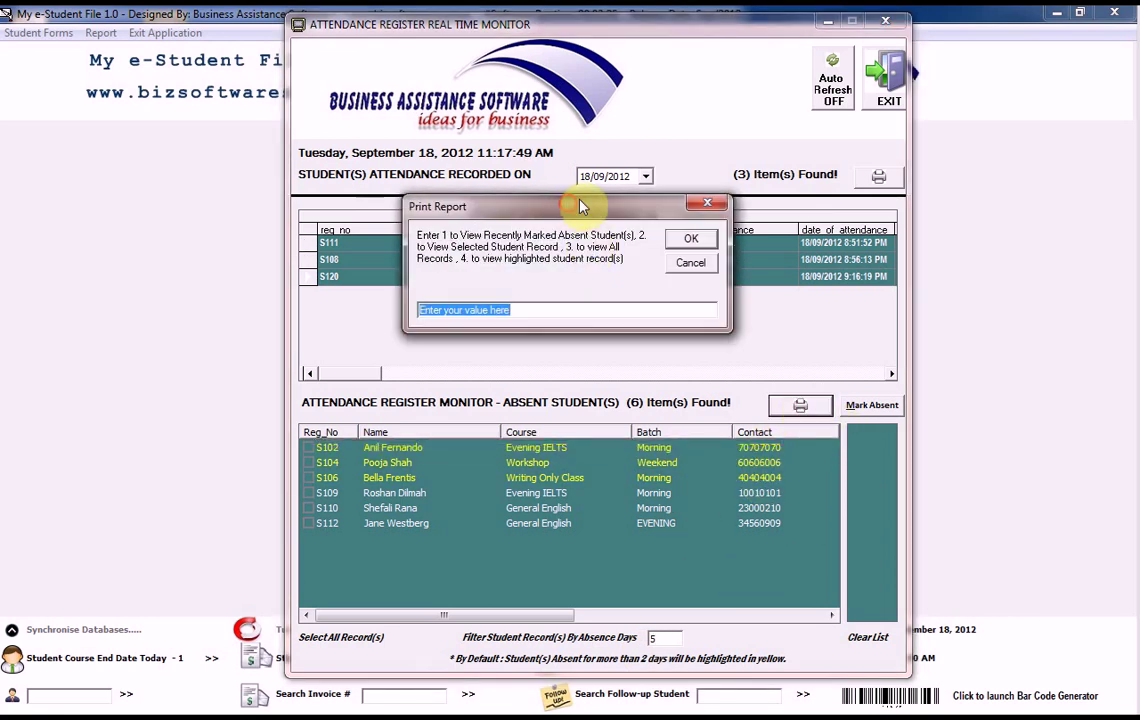
left_click_drag(580, 203, 609, 159)
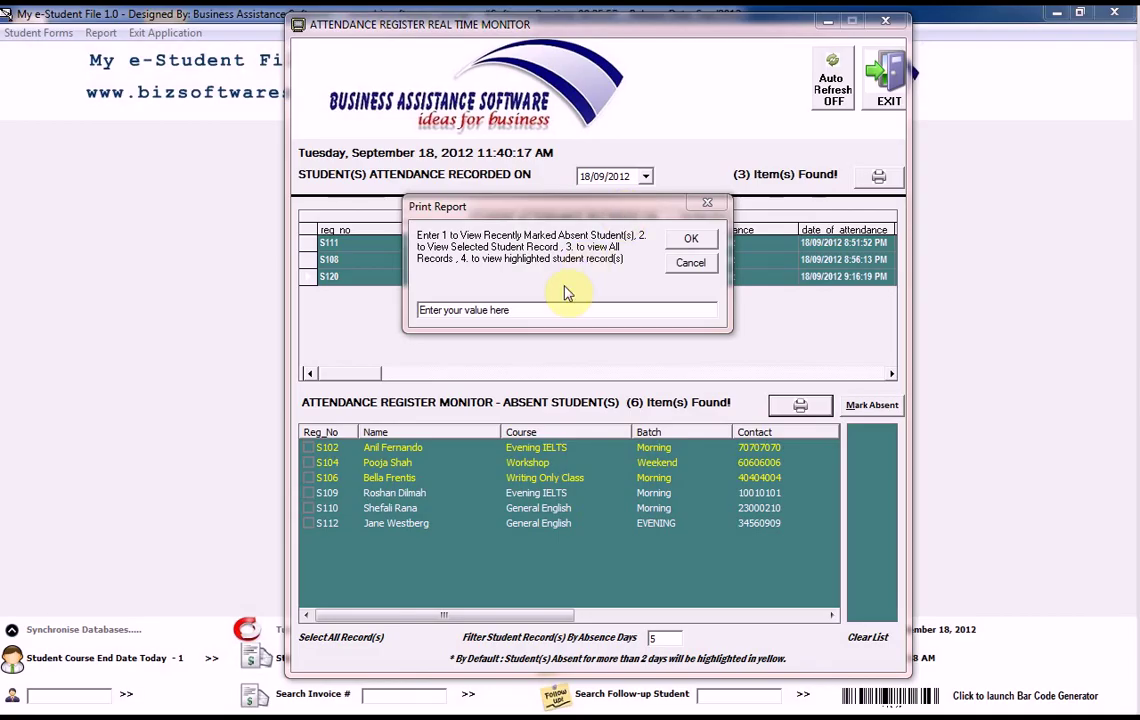
left_click_drag(532, 311, 413, 316)
type("1")
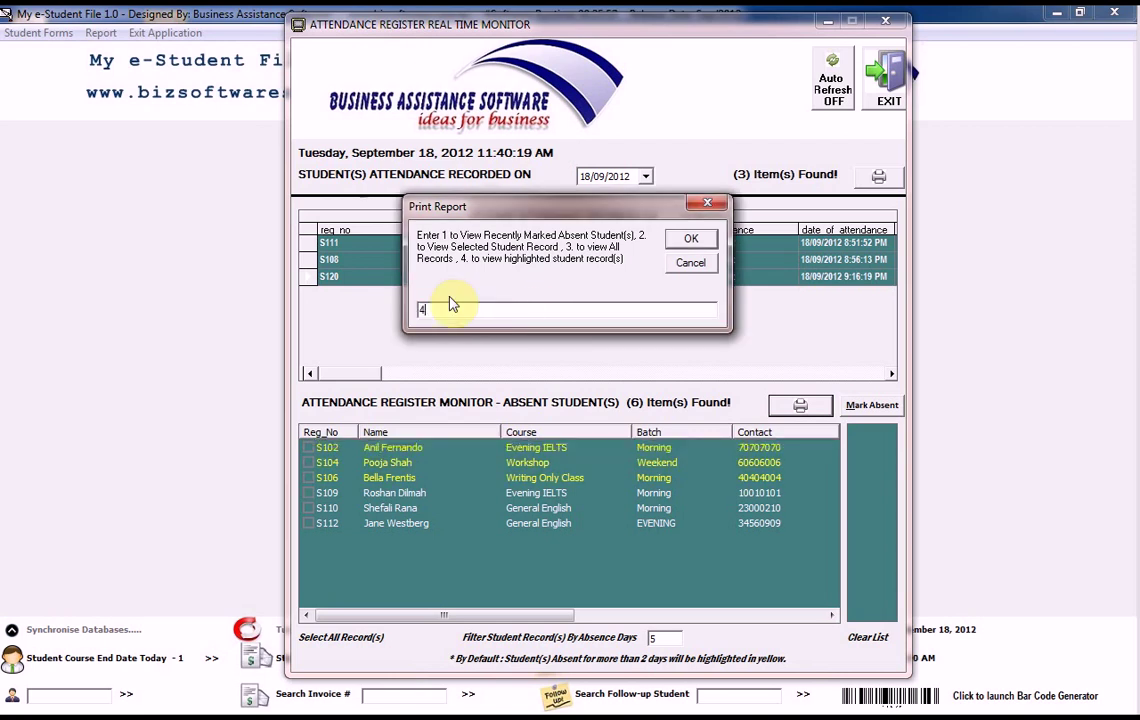
left_click(693, 240)
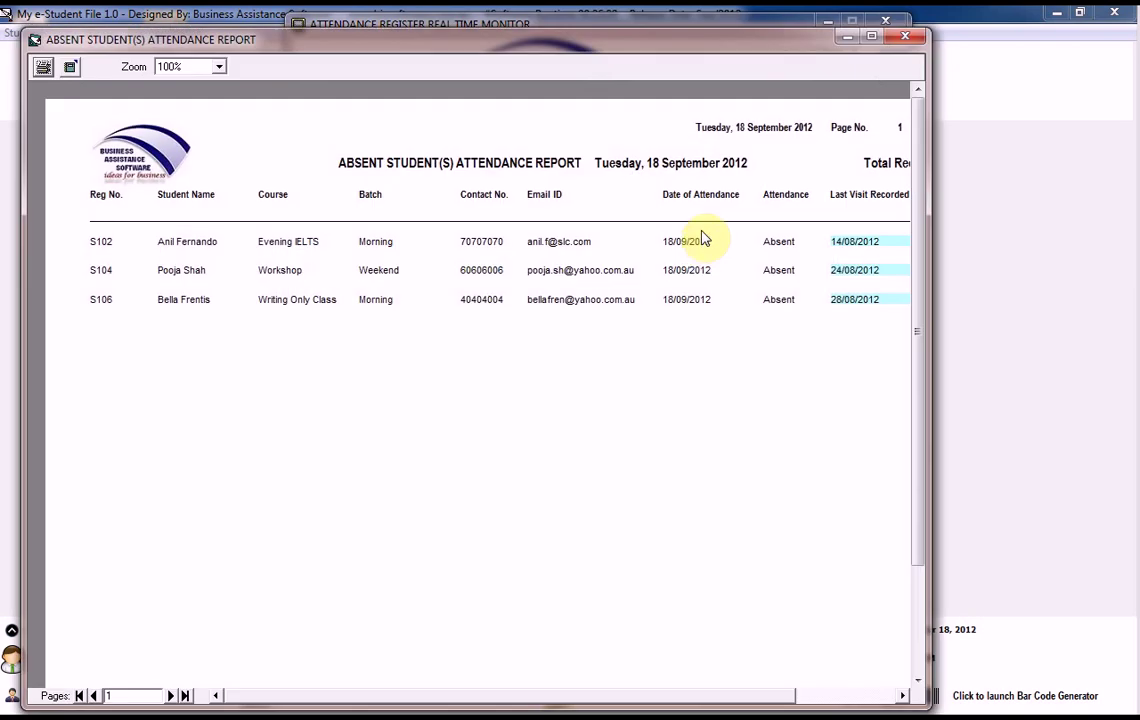
left_click(872, 36)
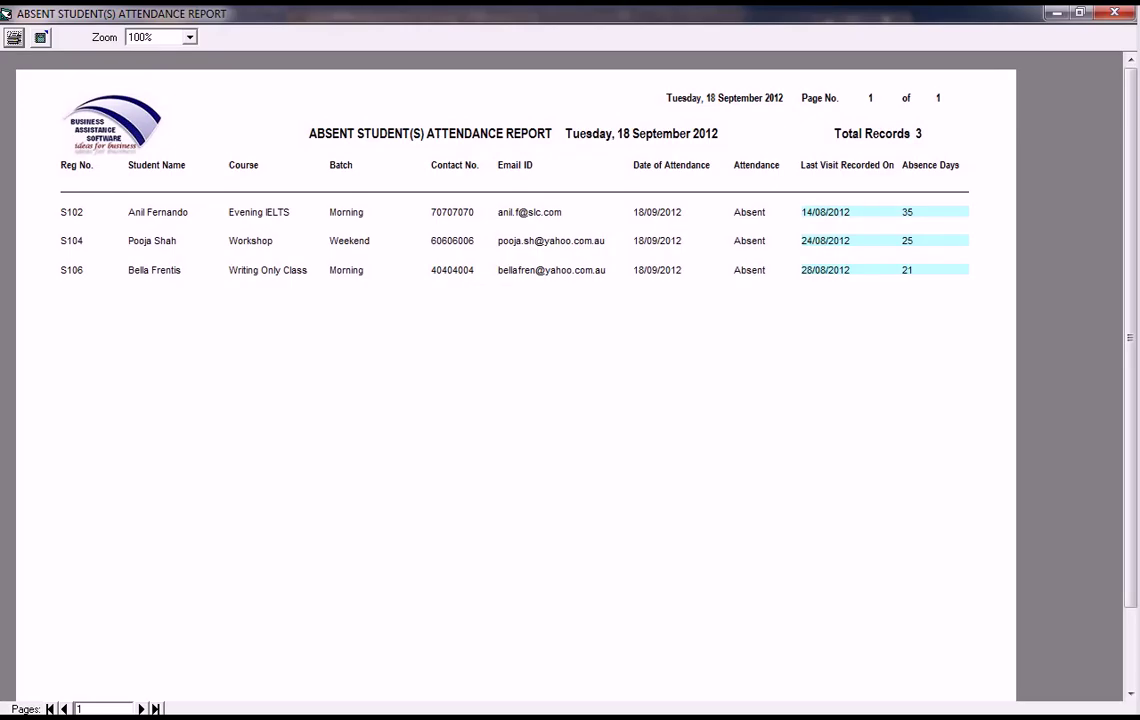
Step: Check the printers offered for the absent students report, including Samsung ML-2010 Series, without printing, and leave the report
left_click(13, 40)
left_click(130, 140)
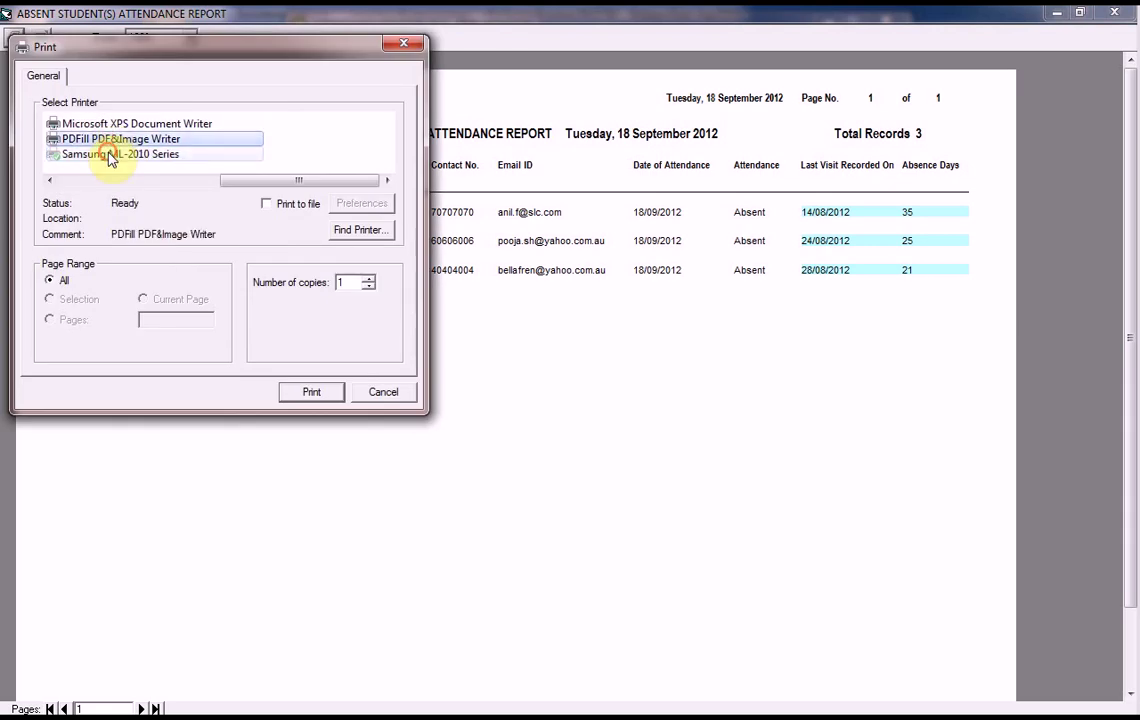
left_click(110, 155)
left_click(400, 391)
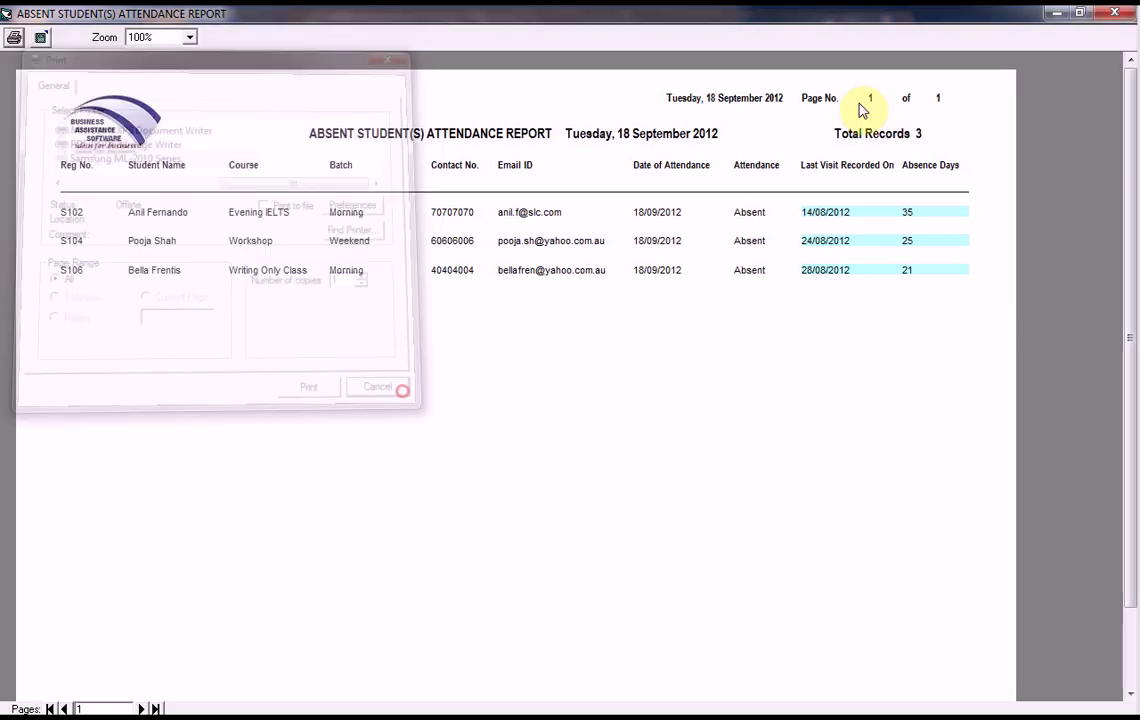
left_click(1060, 14)
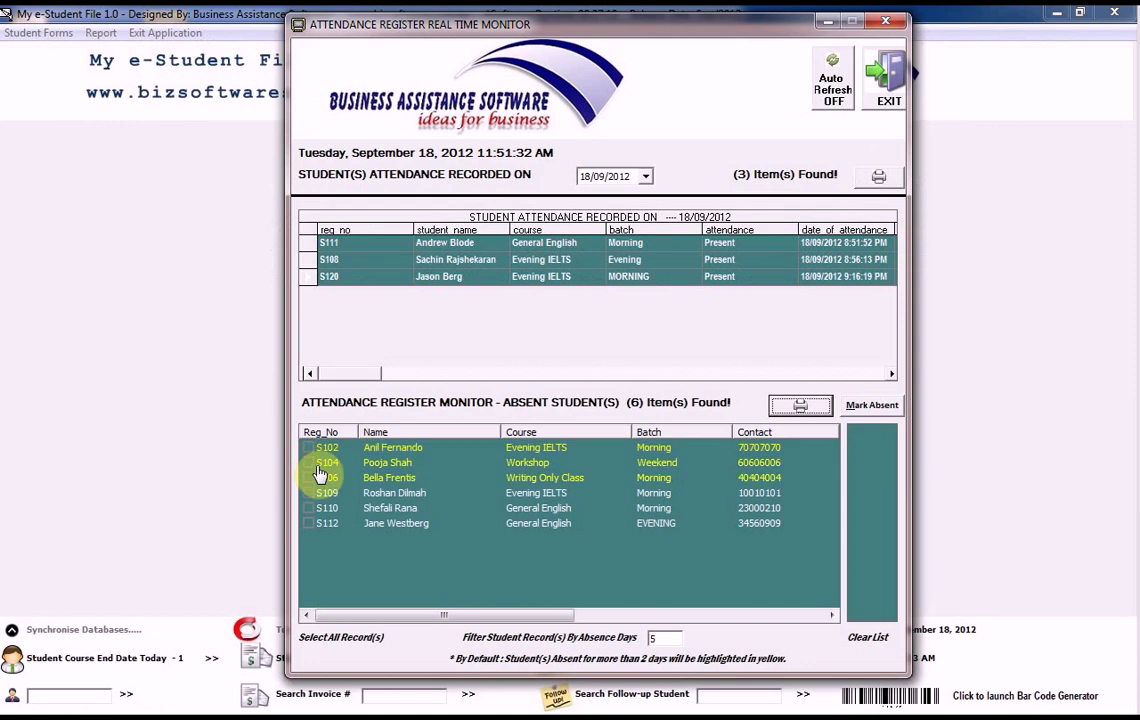
Step: Disable auto refresh and select the first three records in the absent students list
left_click(309, 462)
left_click(309, 477)
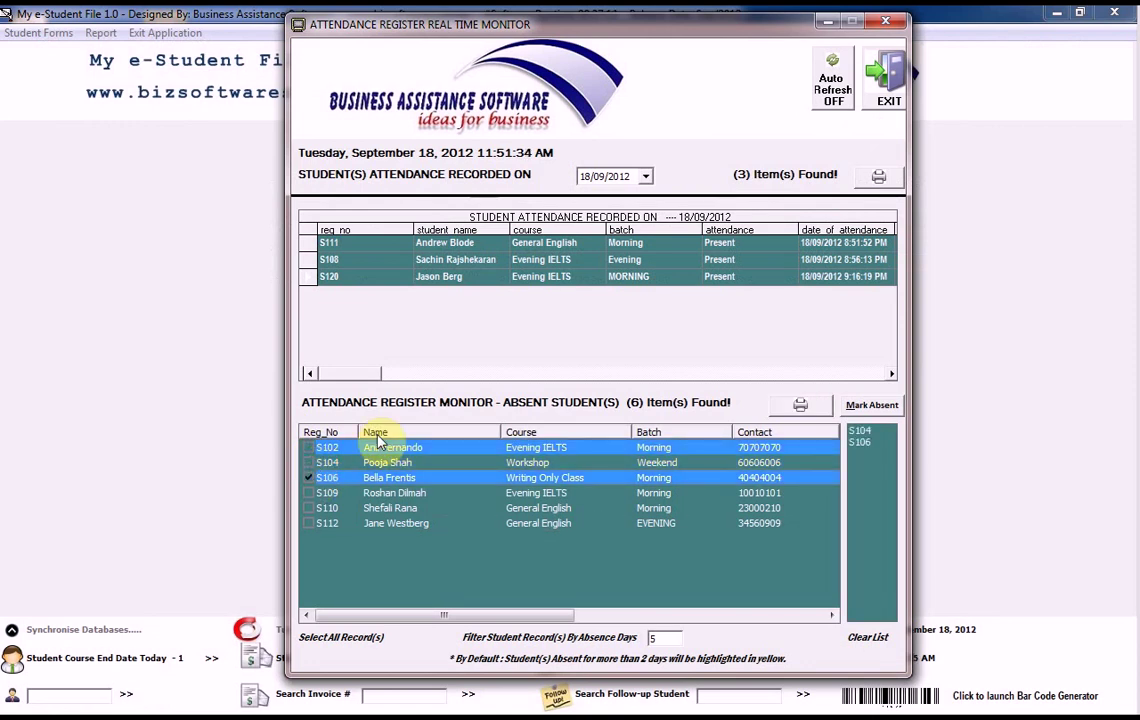
left_click(832, 85)
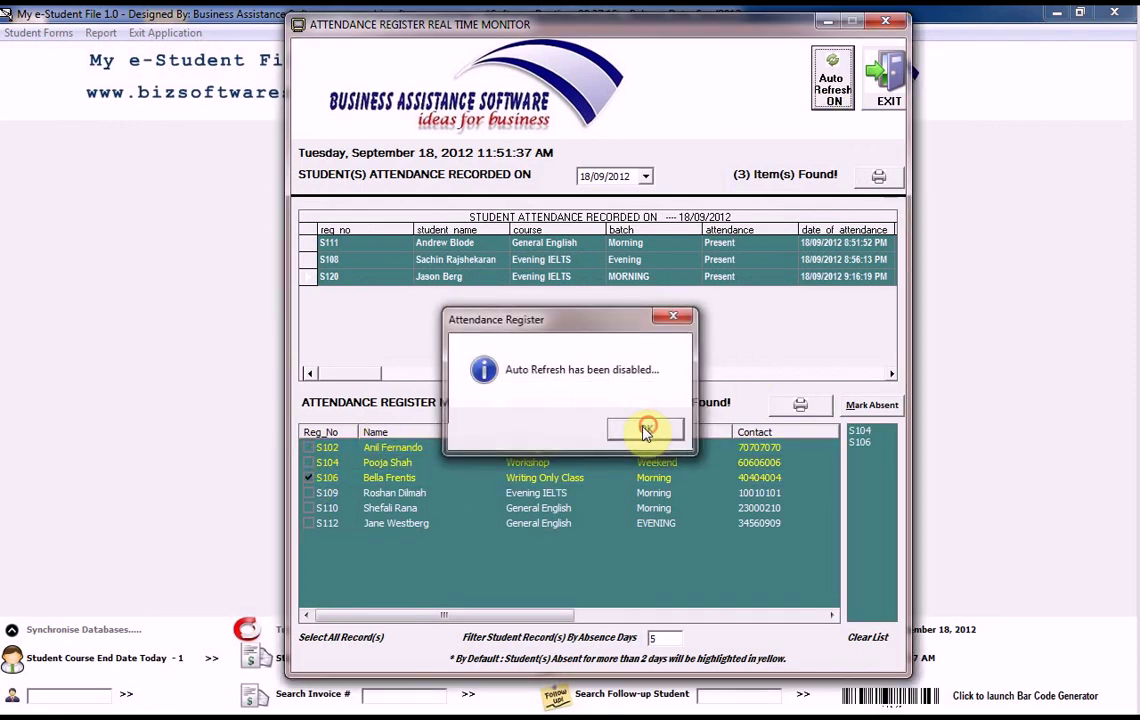
left_click(645, 430)
left_click(309, 462)
left_click(310, 448)
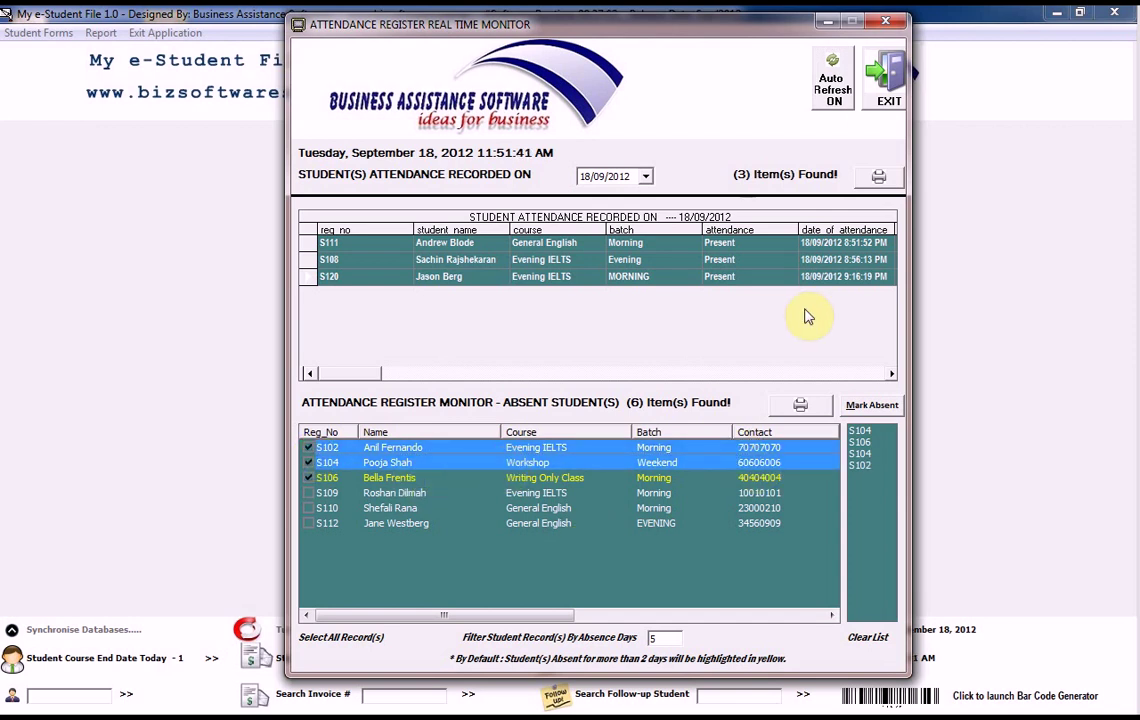
Step: Generate the absent students report with option 2 for selected records, view it at full window size and close it
left_click(800, 404)
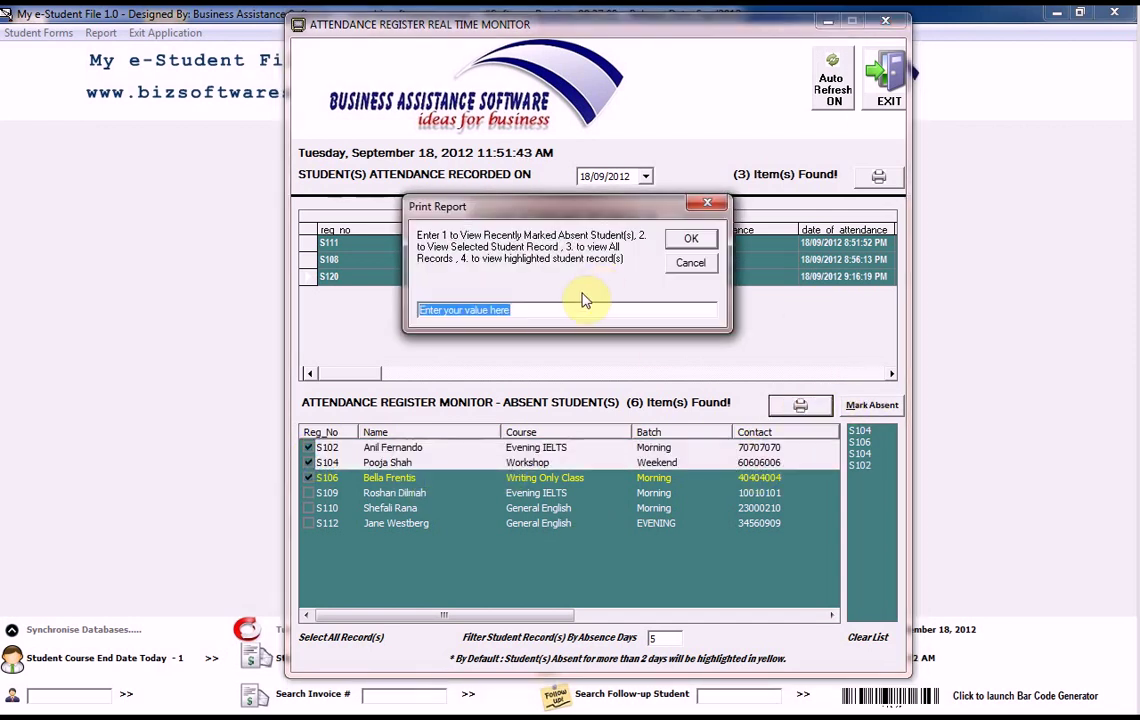
type("1")
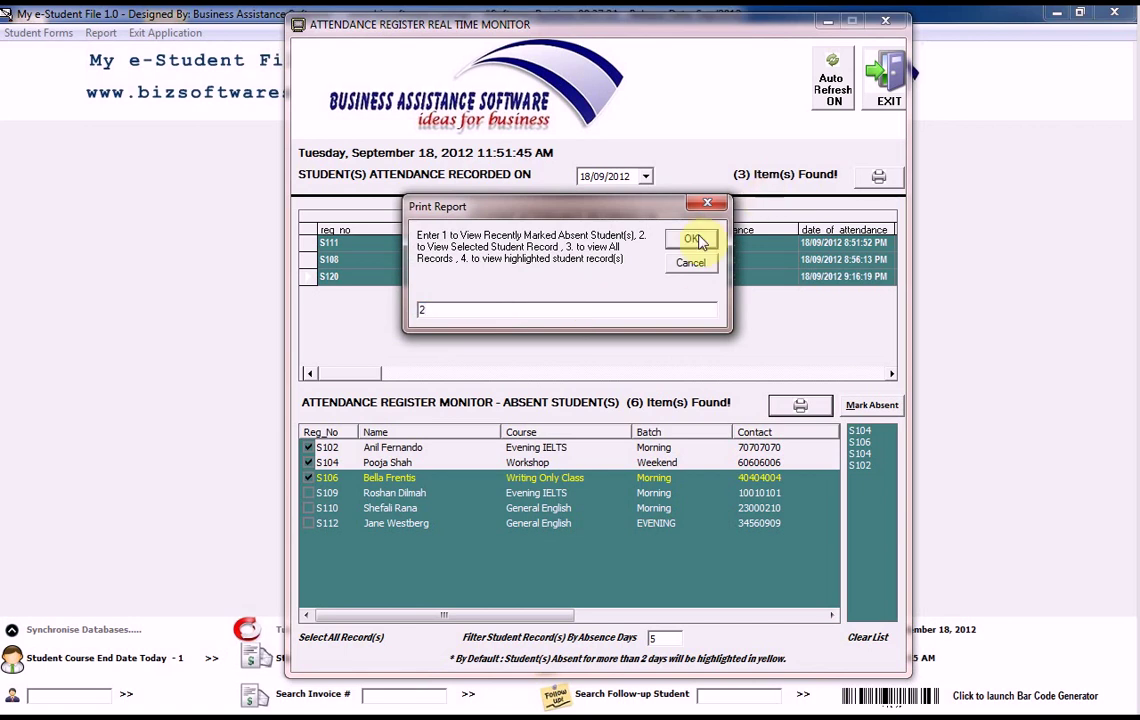
left_click(691, 238)
double_click(573, 48)
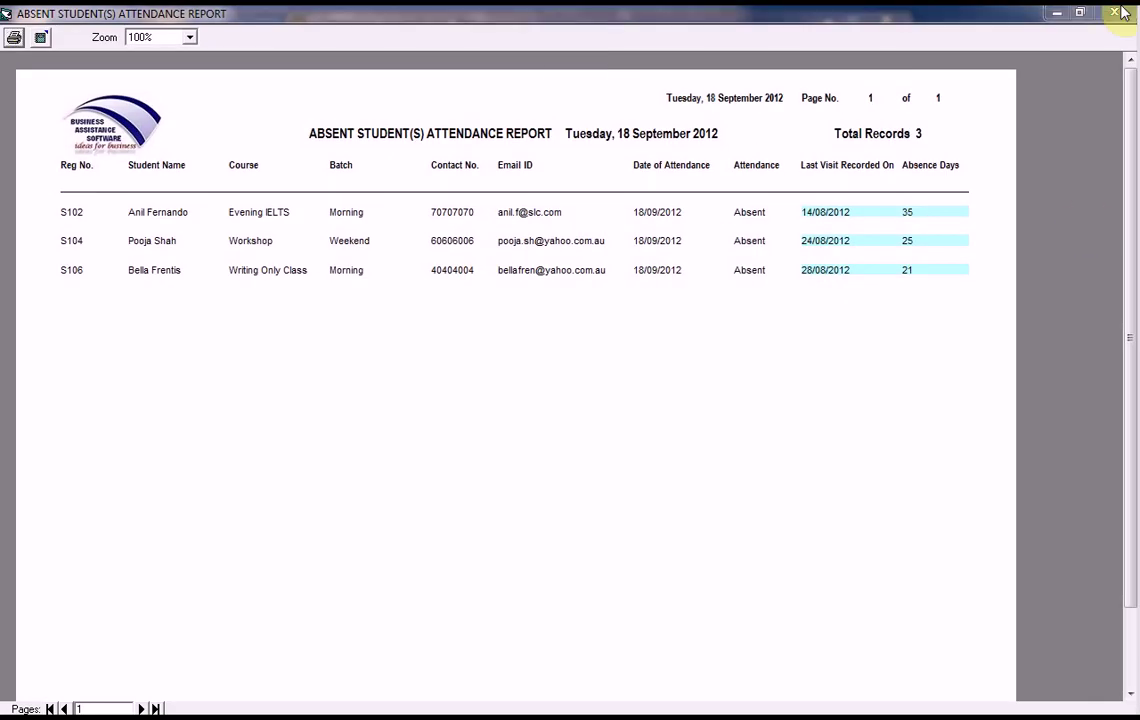
left_click(1118, 14)
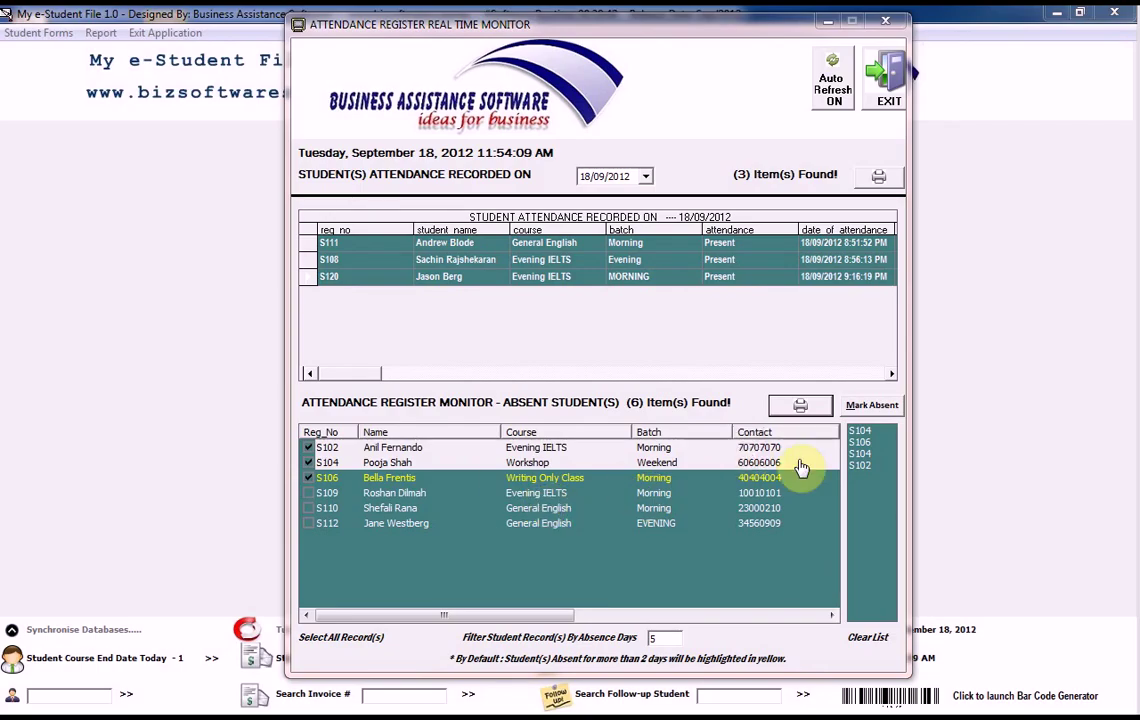
Step: Generate the absent students report with option 3 for all records, view it at full window size and close it
left_click(795, 408)
type("3")
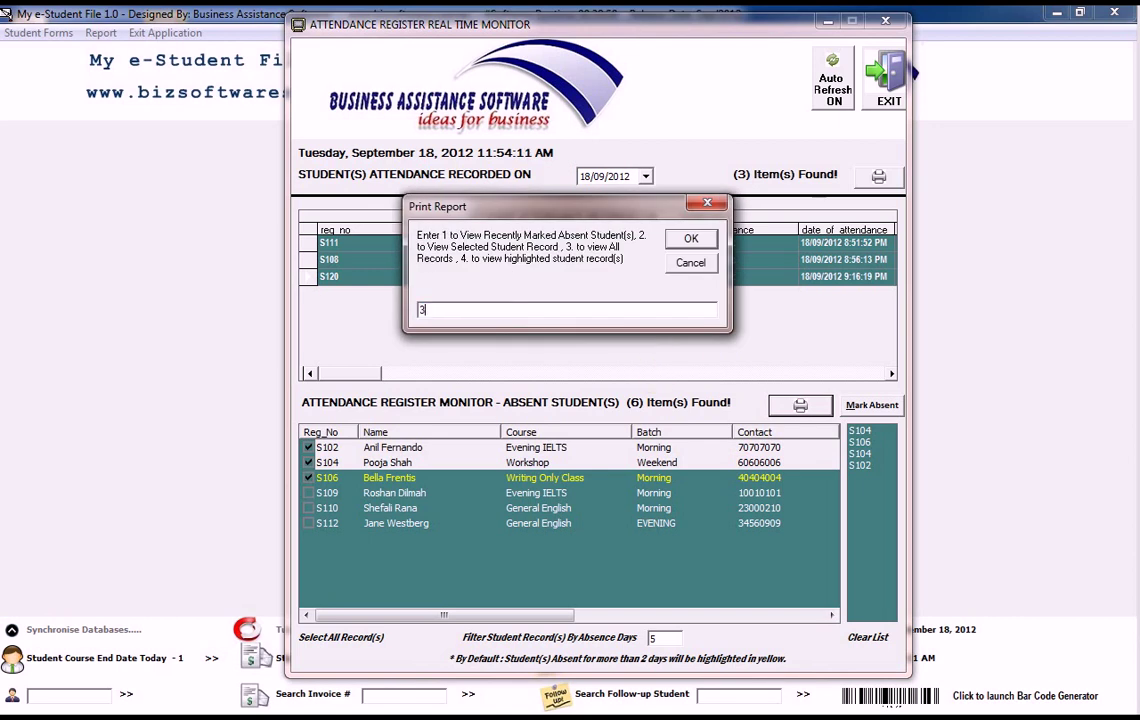
left_click(690, 238)
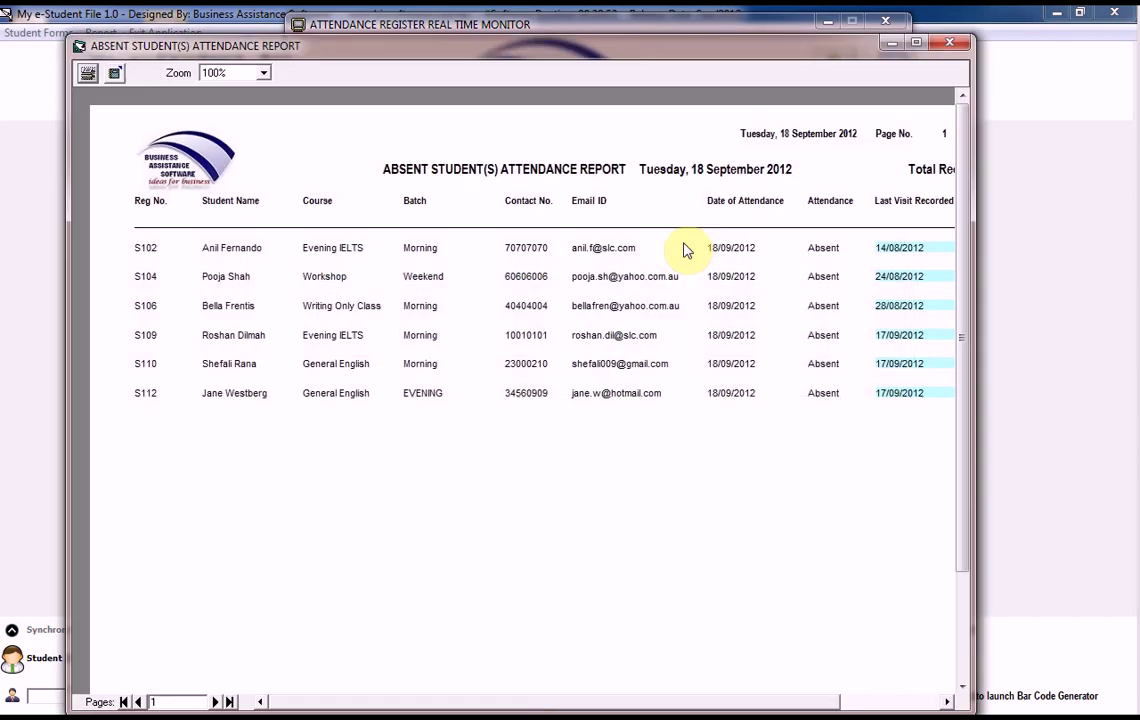
left_click(641, 52)
double_click(641, 52)
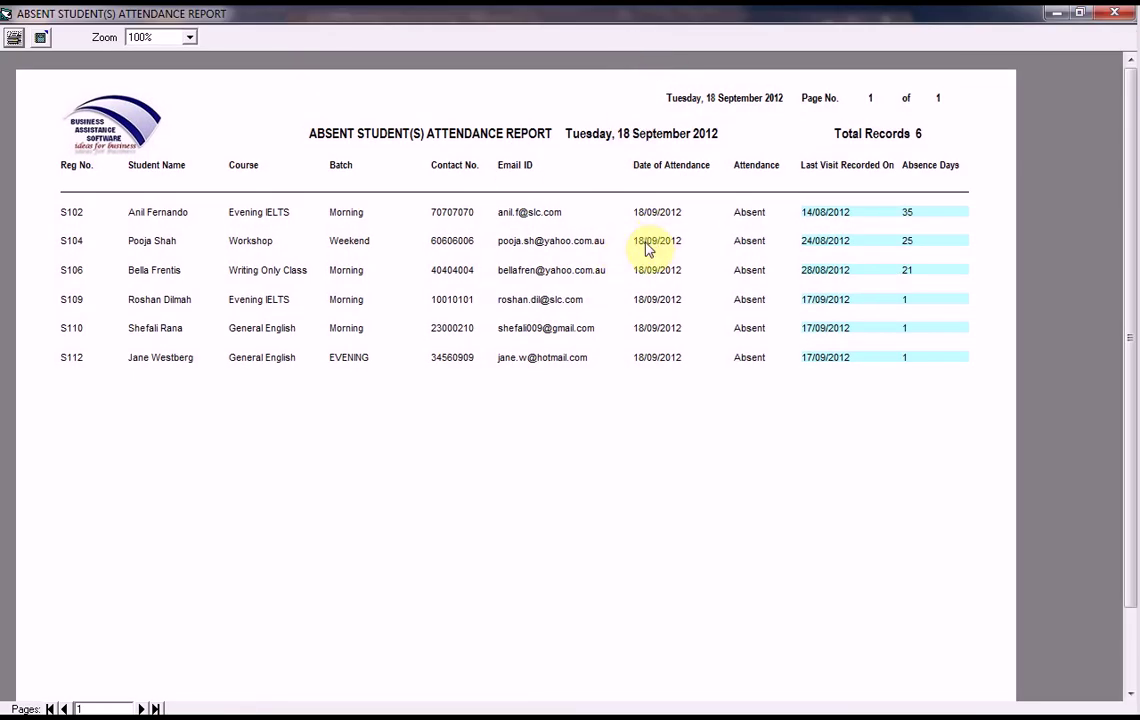
left_click(1114, 13)
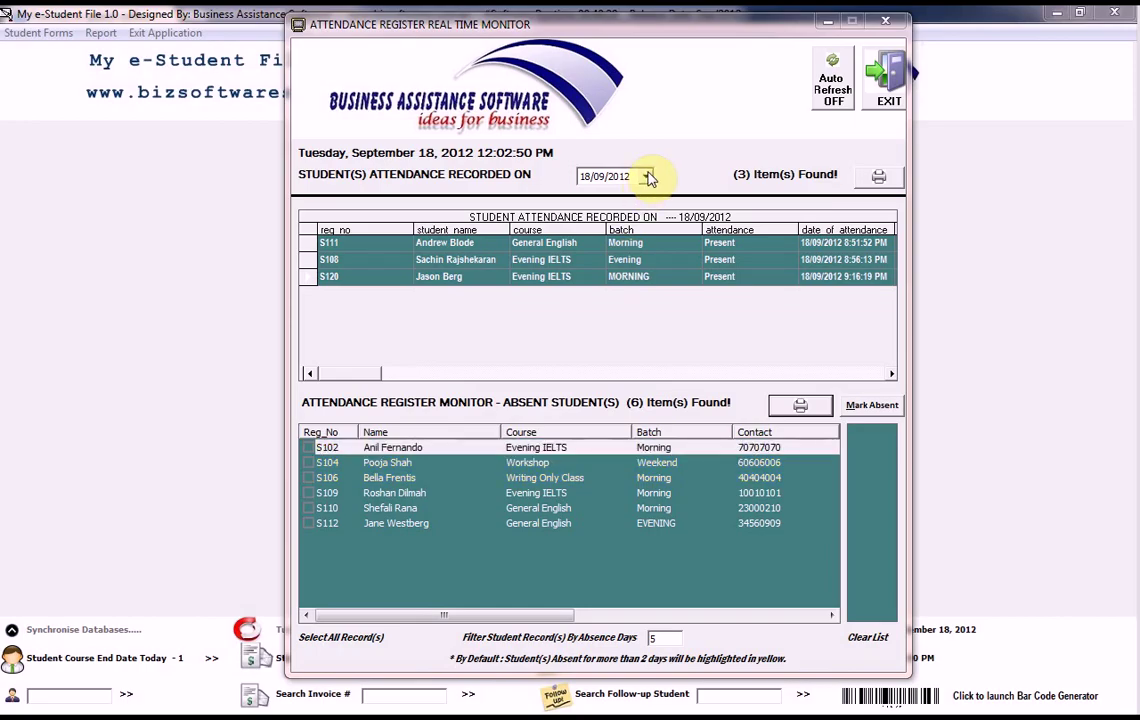
Step: Switch the recorded attendance list to the date 16/09/2012
left_click(646, 176)
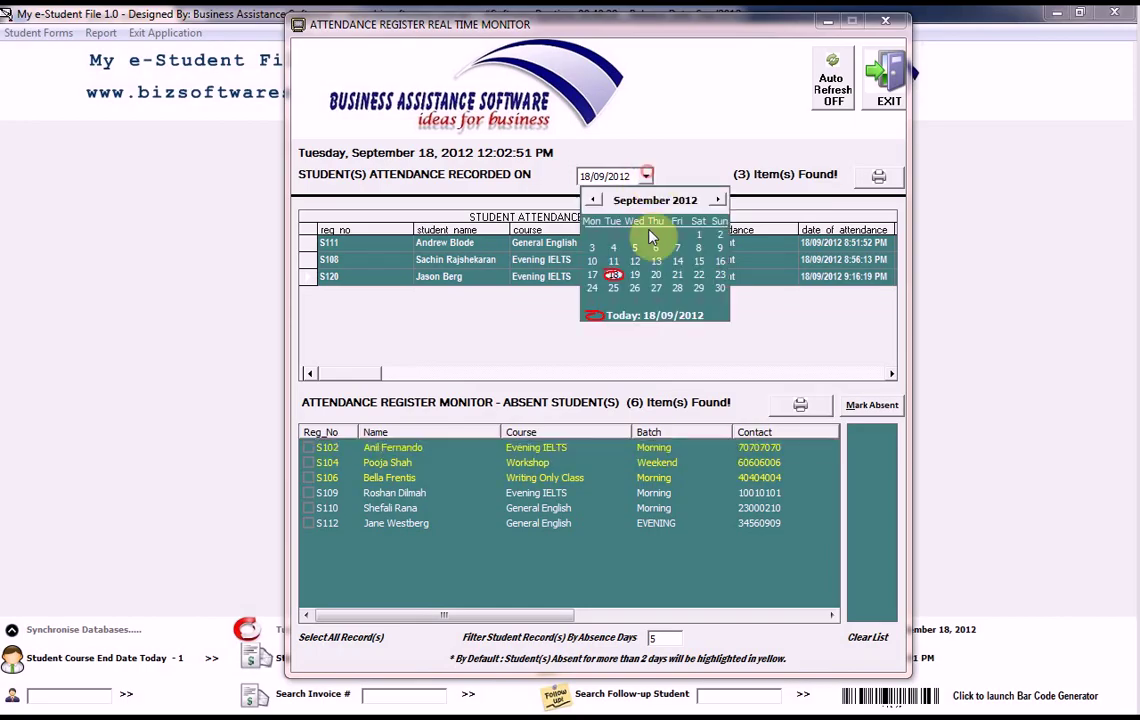
left_click(720, 262)
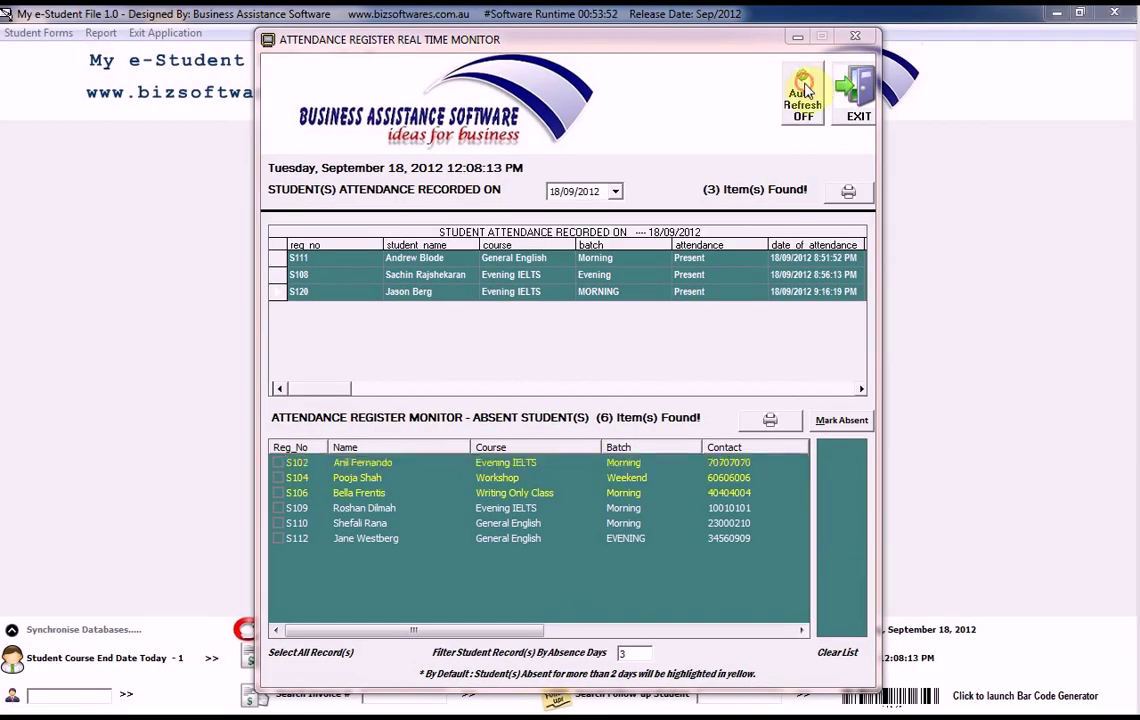
Step: With auto refresh disabled, mark the Morning batch General English student as absent and re-enable auto refresh
left_click(806, 90)
left_click(673, 425)
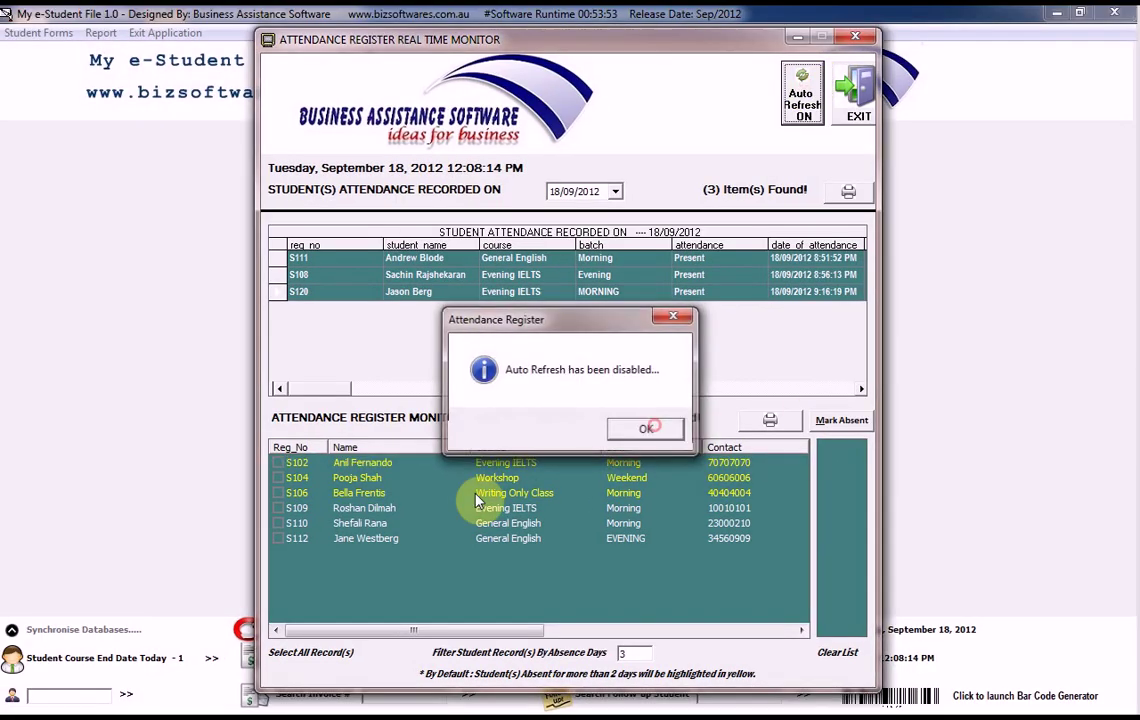
left_click(280, 524)
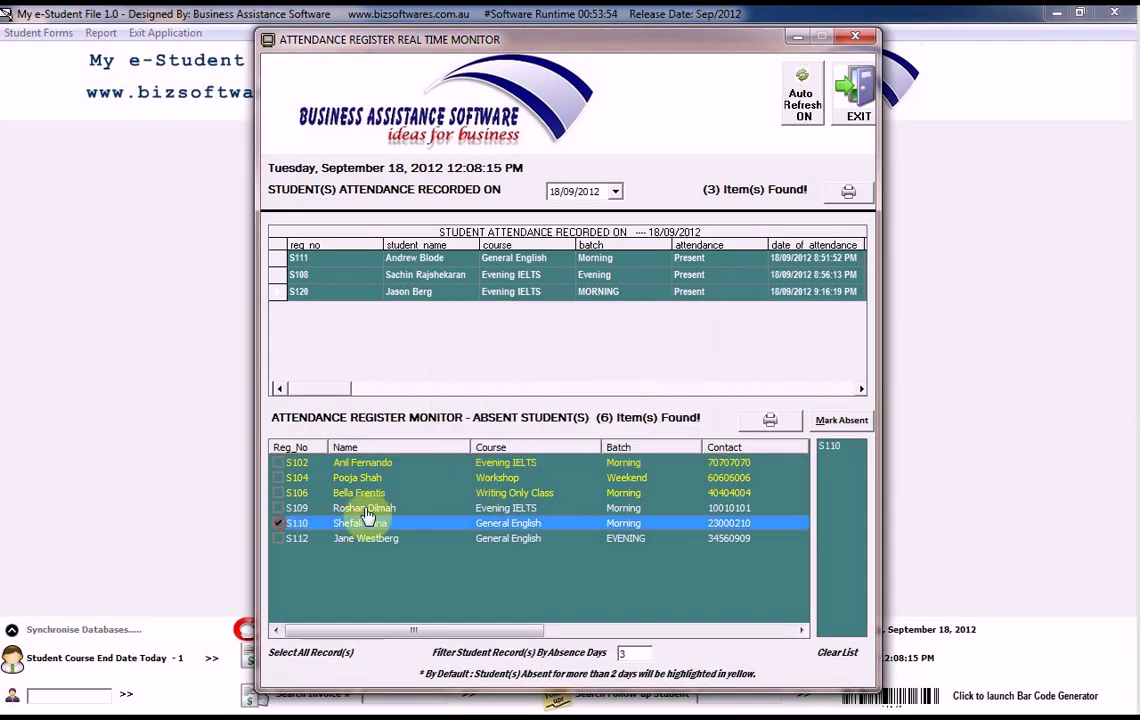
left_click(840, 421)
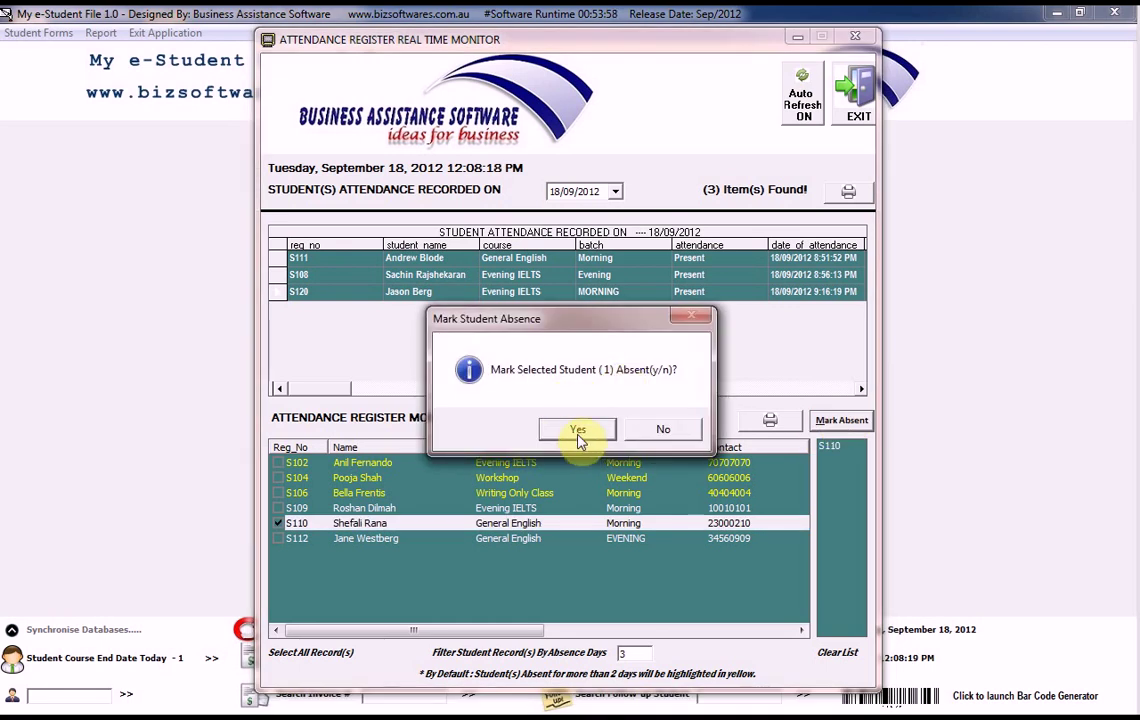
left_click(578, 435)
left_click(655, 430)
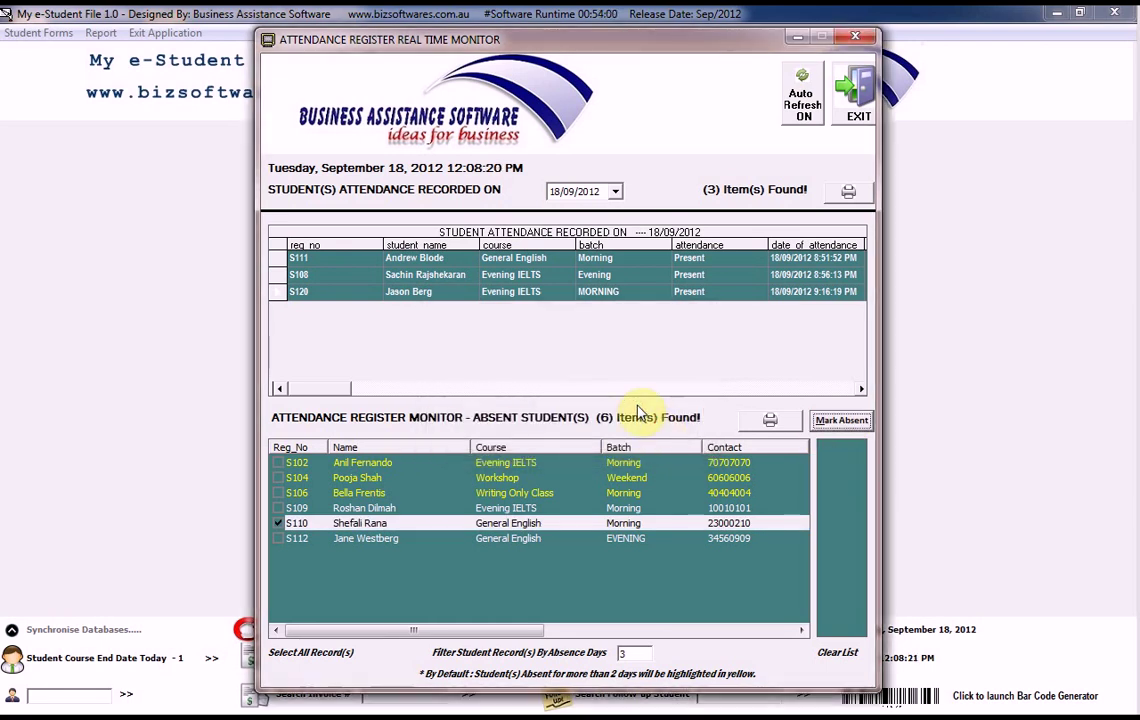
left_click(805, 108)
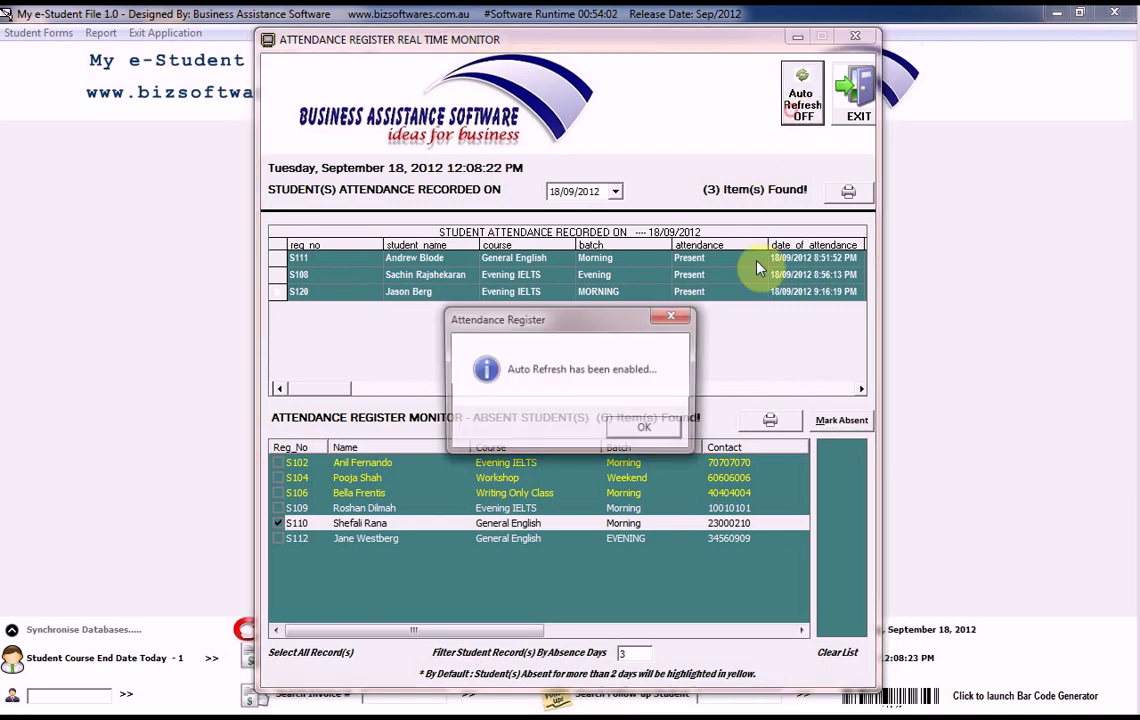
left_click(652, 429)
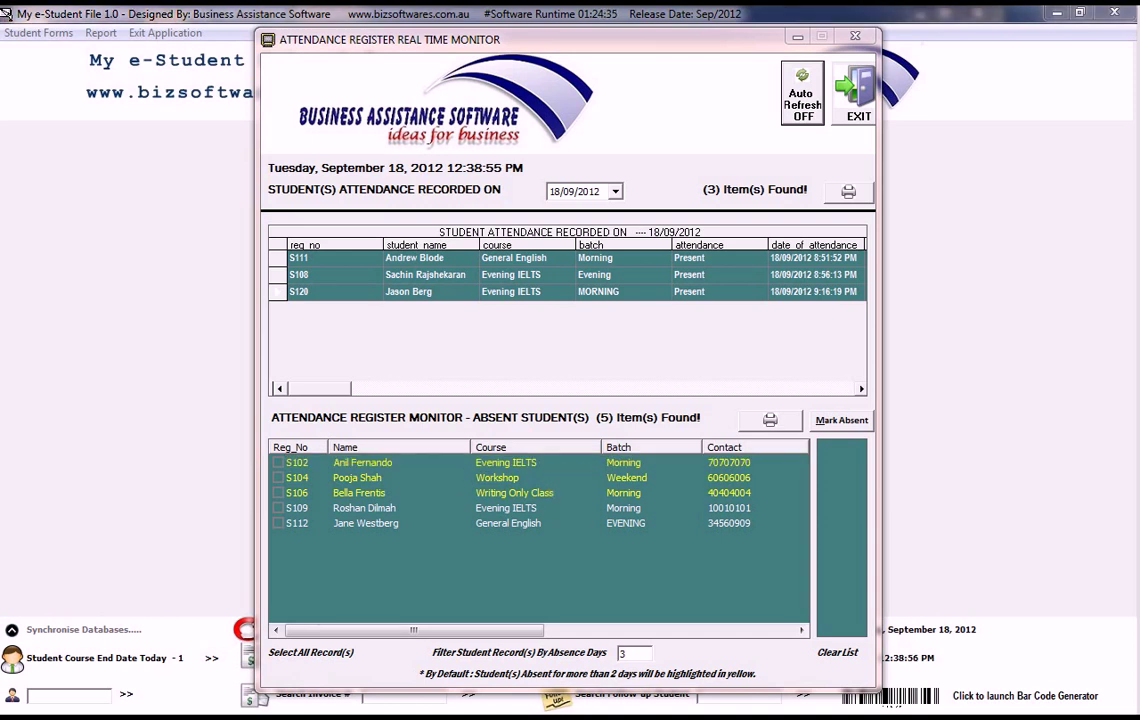
Step: Move the real time monitor aside and open the Attendance Register (Bar Code Reader) form alongside it
left_click_drag(580, 38, 809, 27)
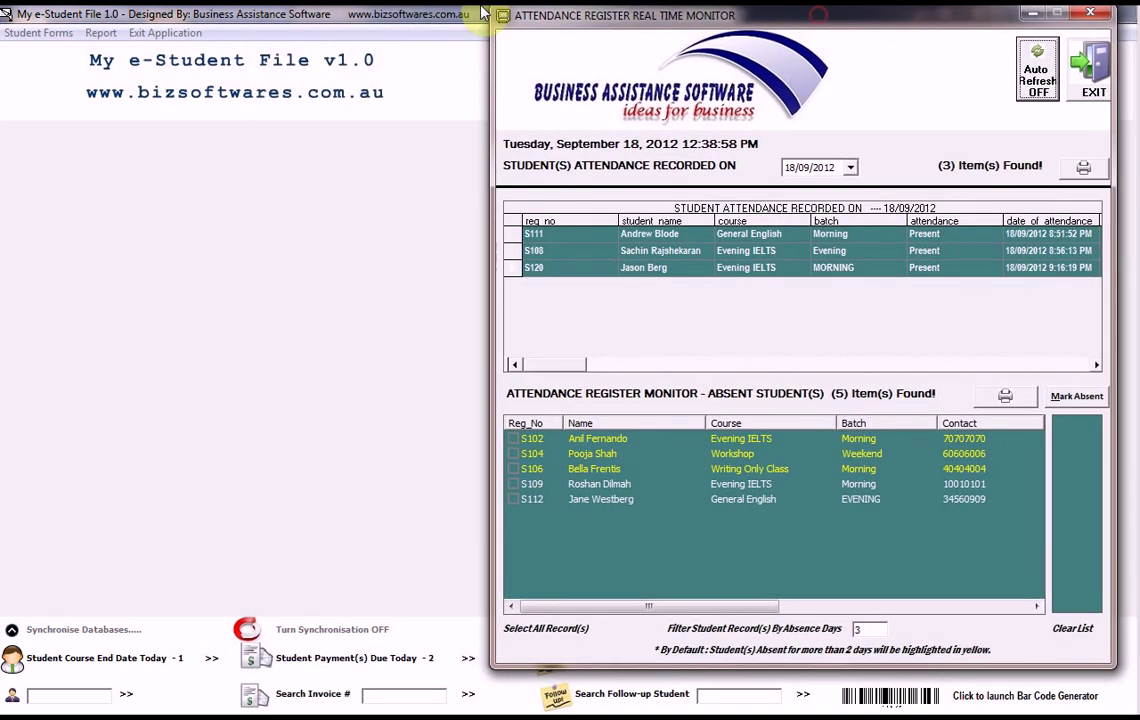
left_click(34, 35)
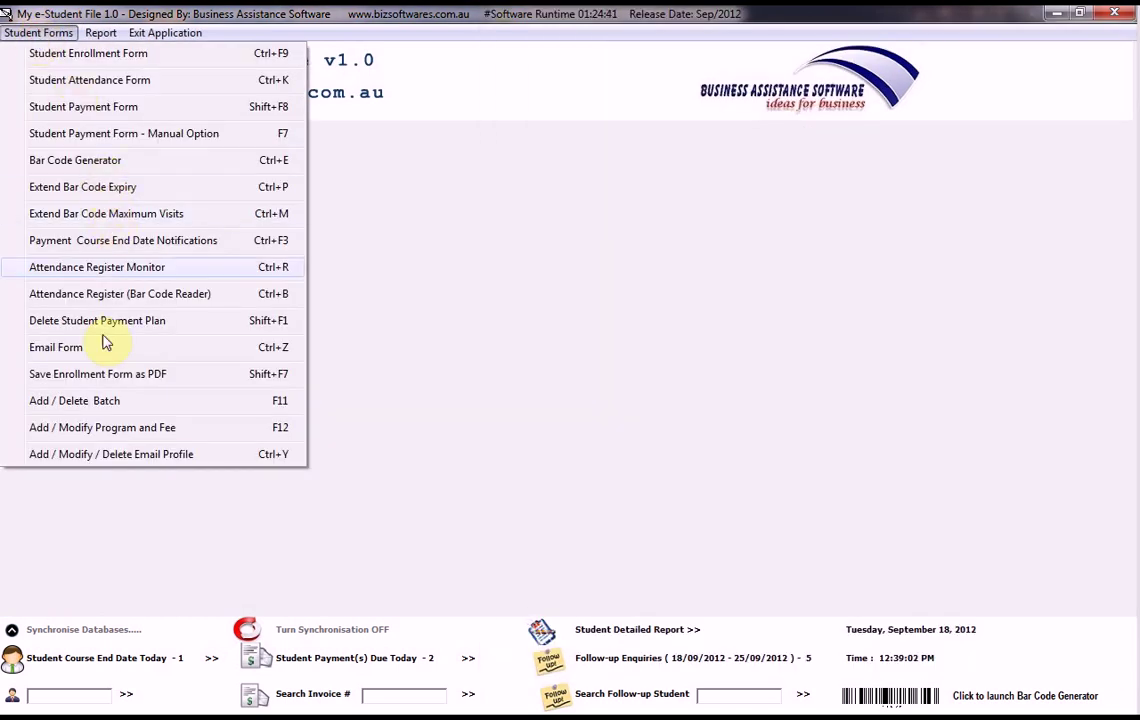
left_click(170, 294)
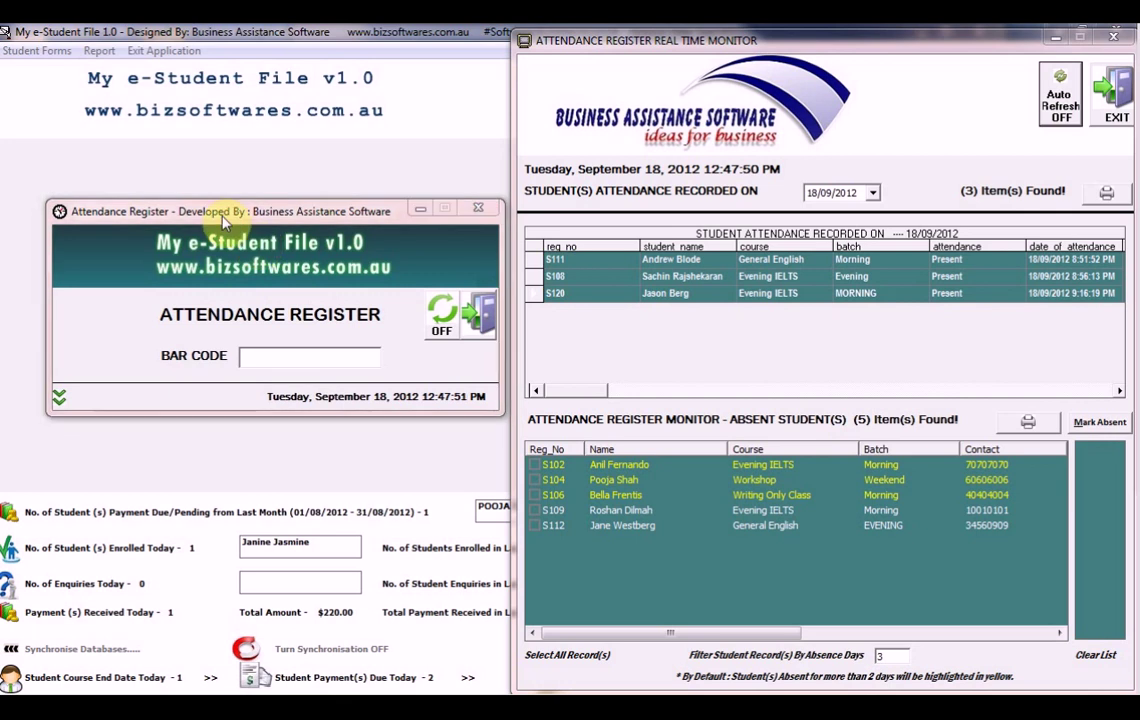
left_click(207, 208)
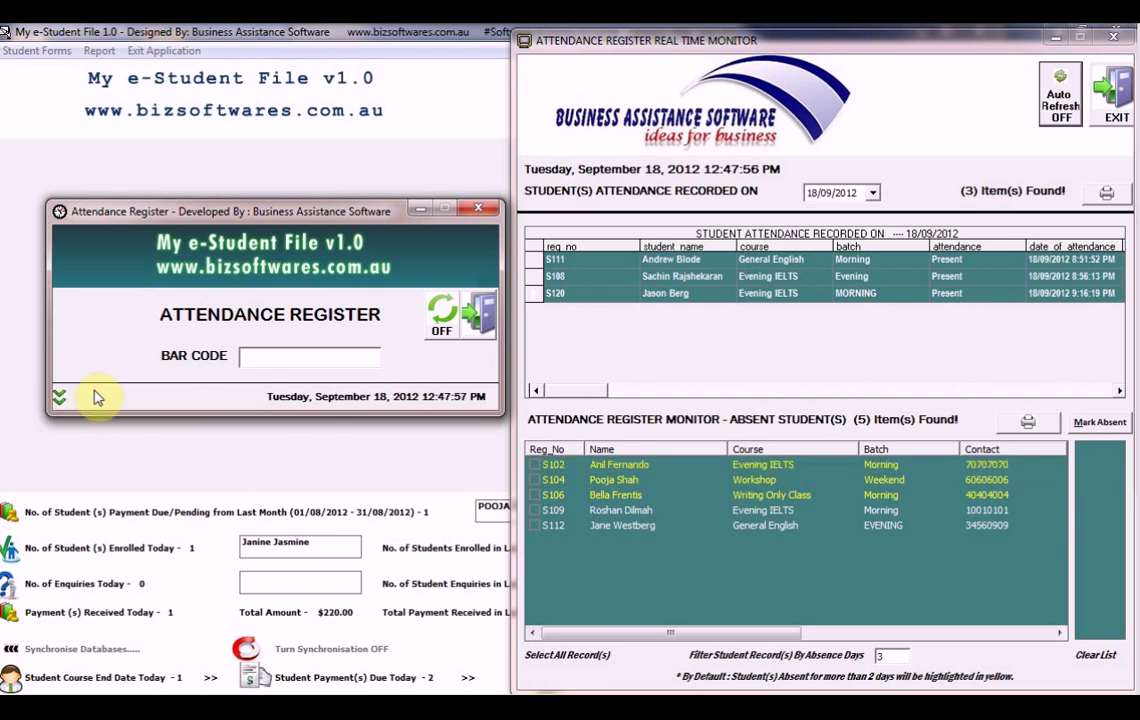
Step: Expand the Attendance Register's student search, look up the absent Evening batch student by first name and choose the matching record
left_click(59, 398)
left_click(377, 427)
type("ja")
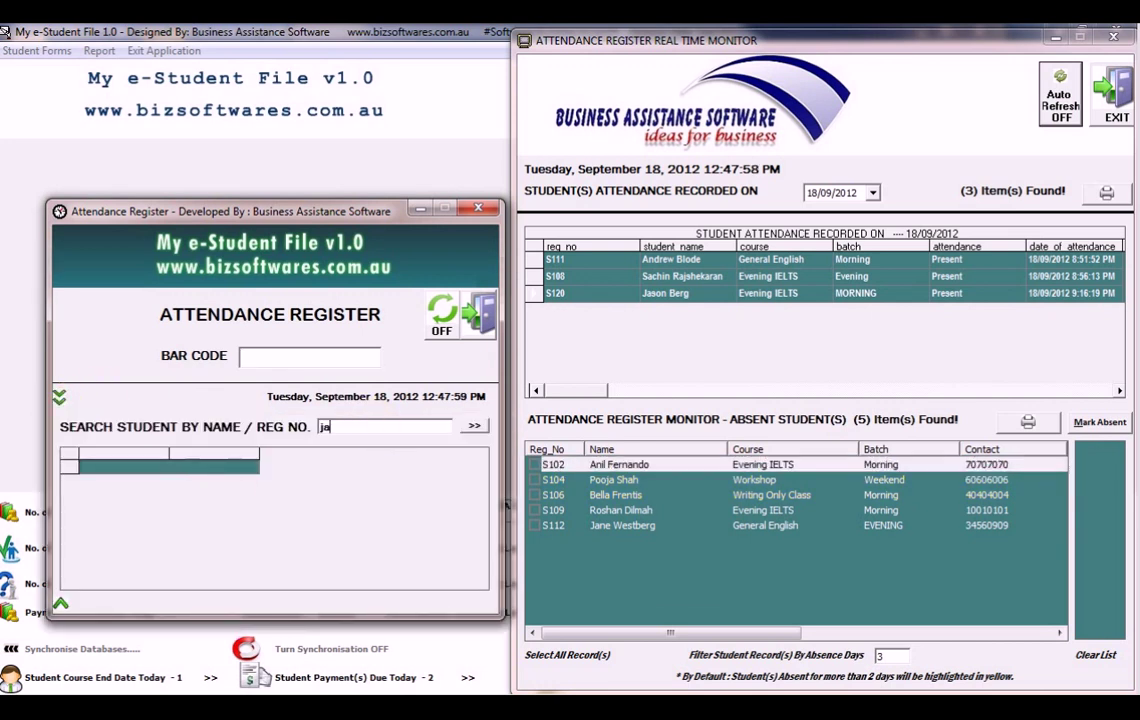
type("ne")
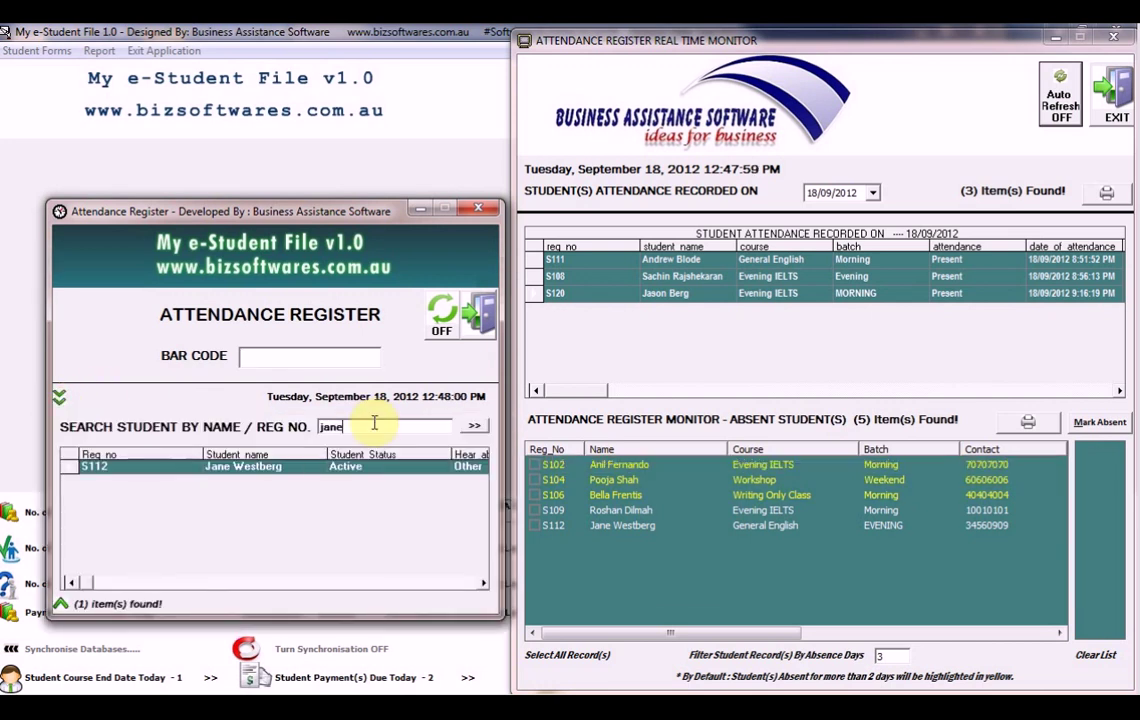
left_click(94, 468)
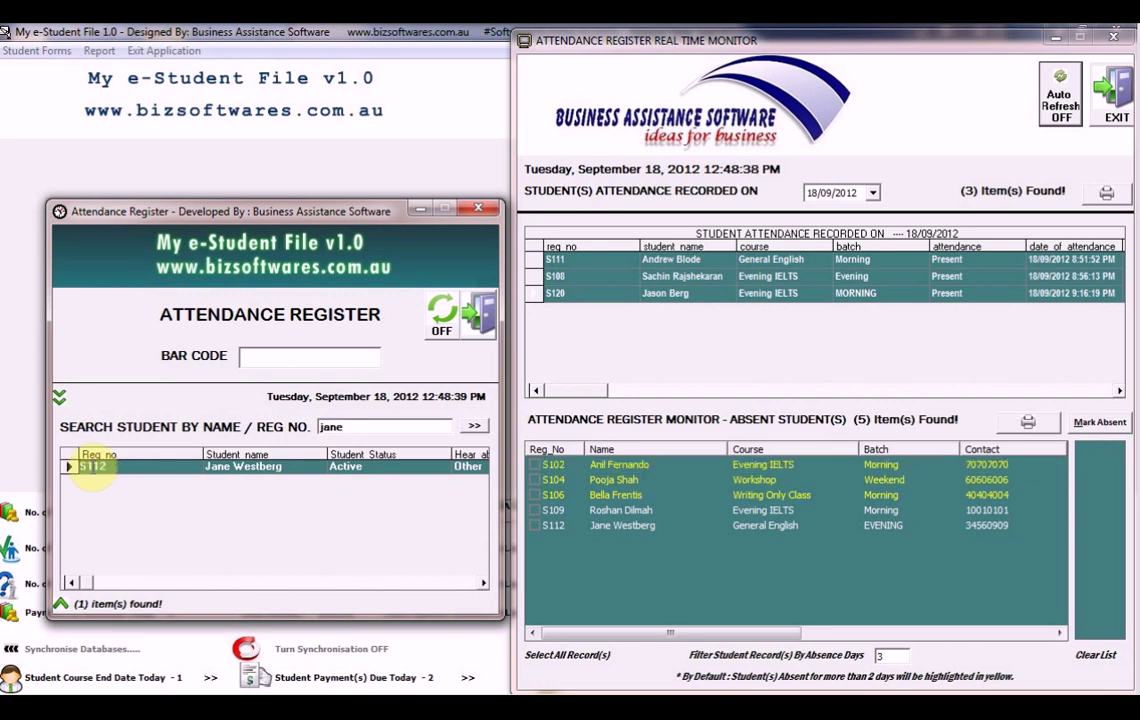
double_click(94, 468)
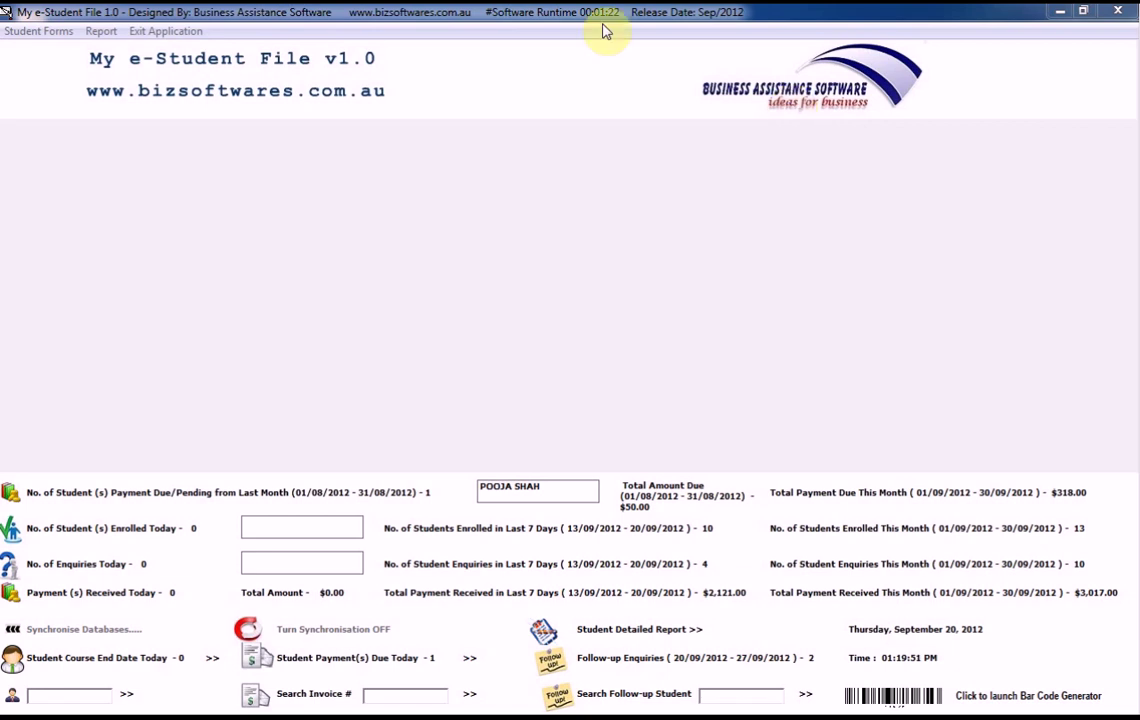
Step: Open the Student Payment Plan Form, look up the student by first name and load the second matching record
left_click(30, 31)
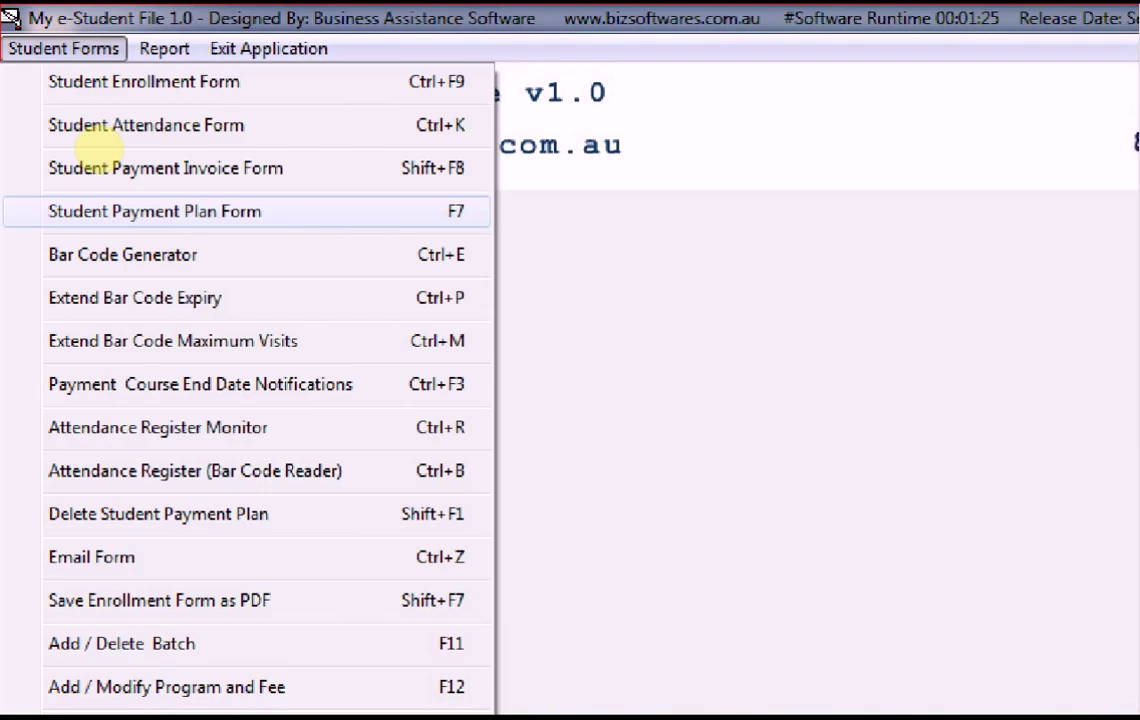
left_click(192, 261)
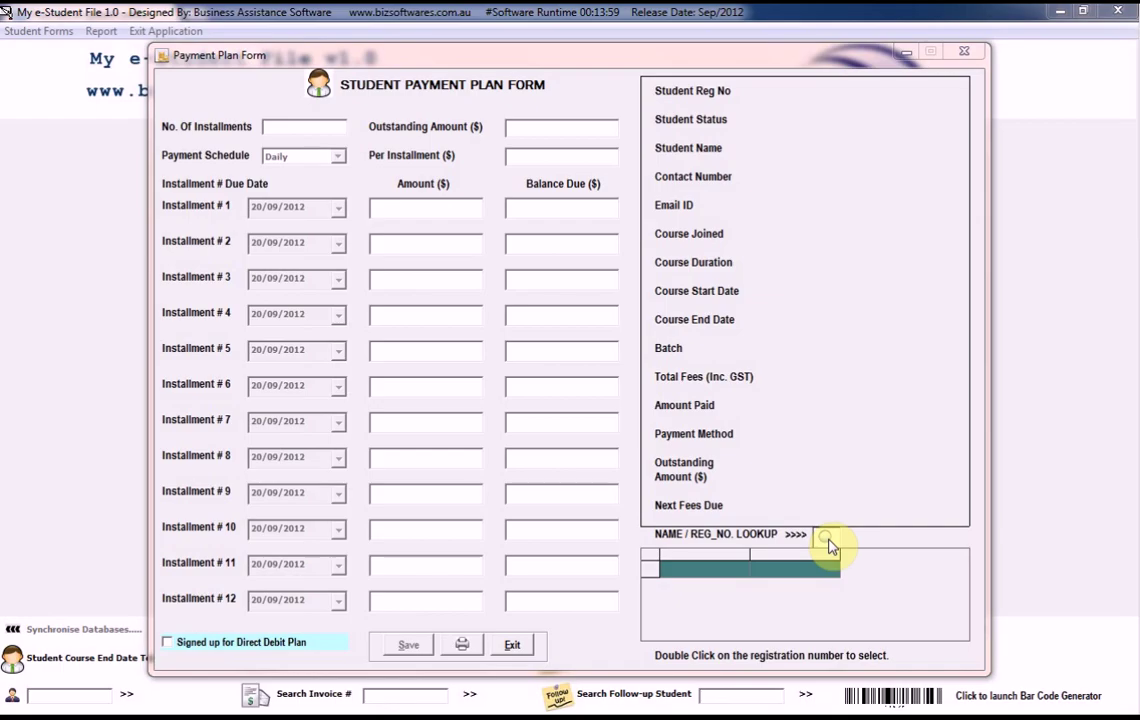
left_click(570, 362)
type("jason")
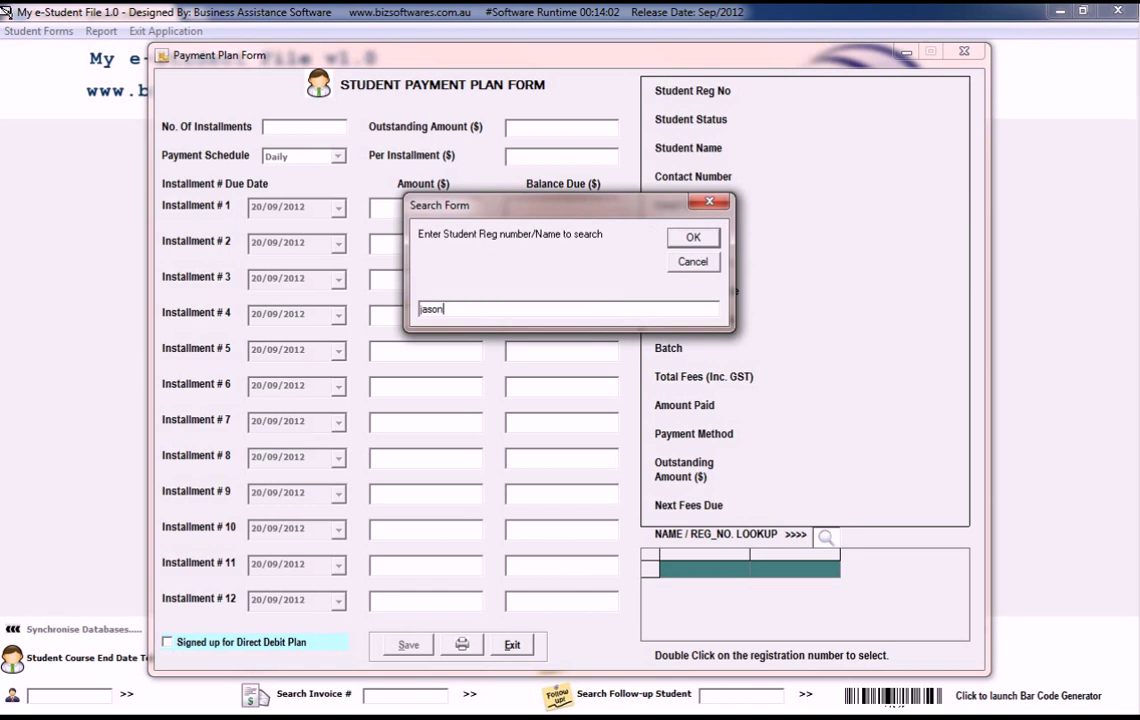
key("Return")
key("Return")
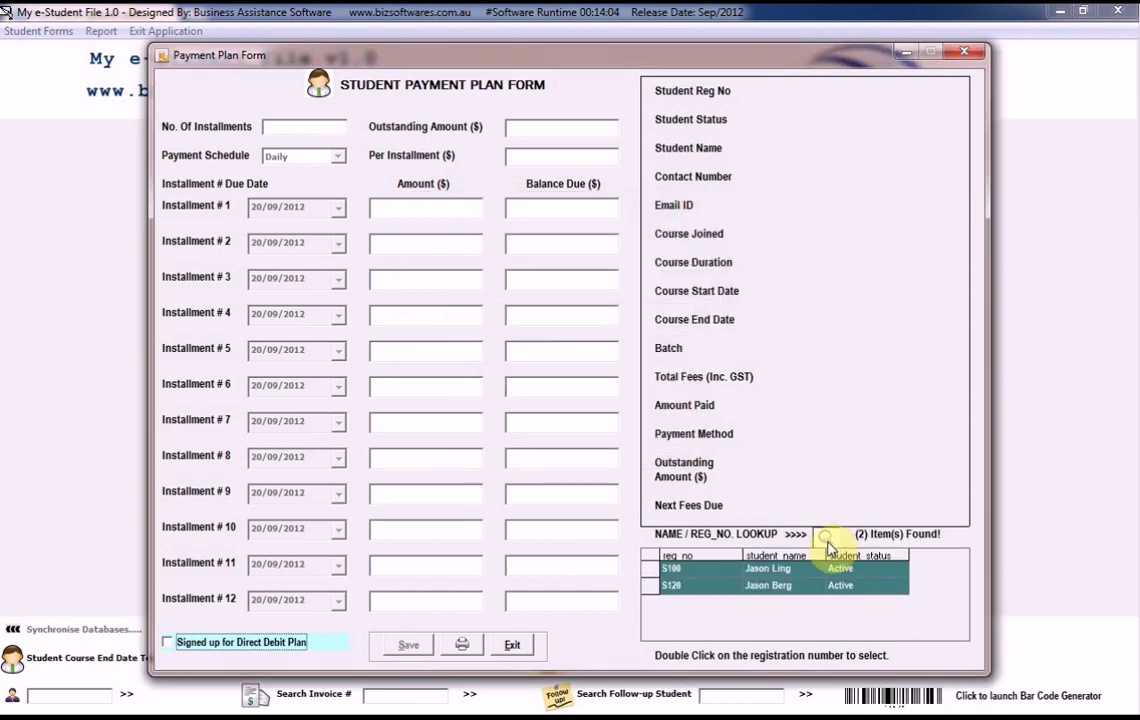
double_click(670, 586)
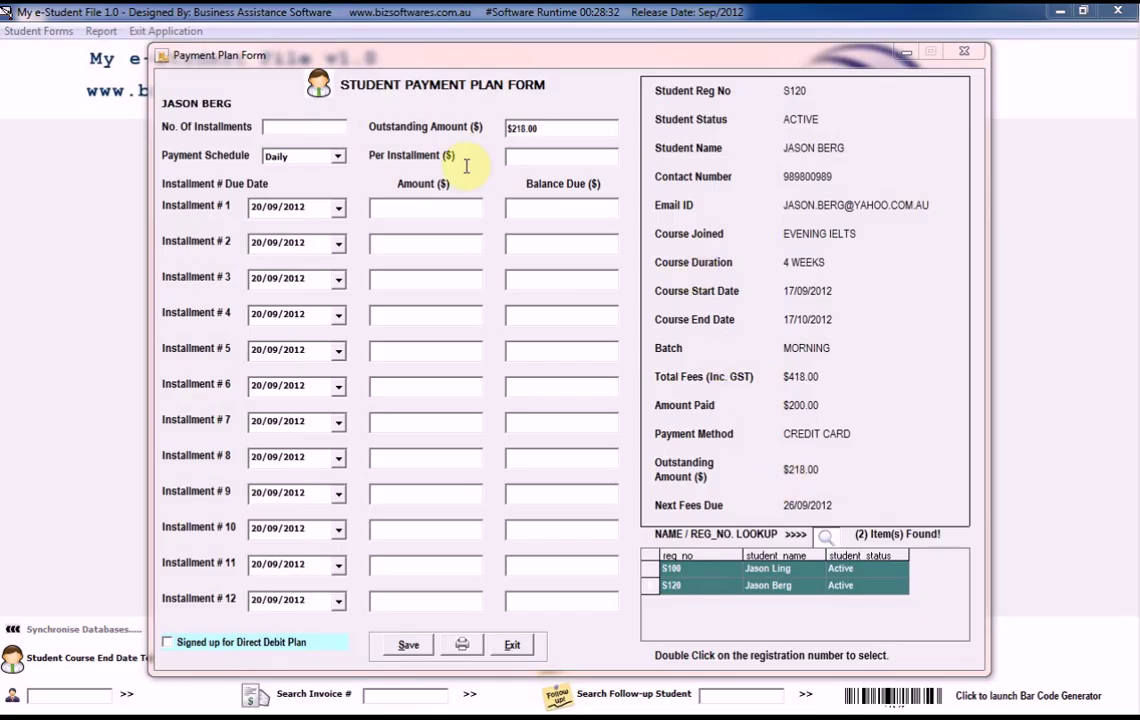
Step: Set up the payment plan with 3 installments on a Weekly schedule, with the first installment due on 24/09/2012
left_click(303, 131)
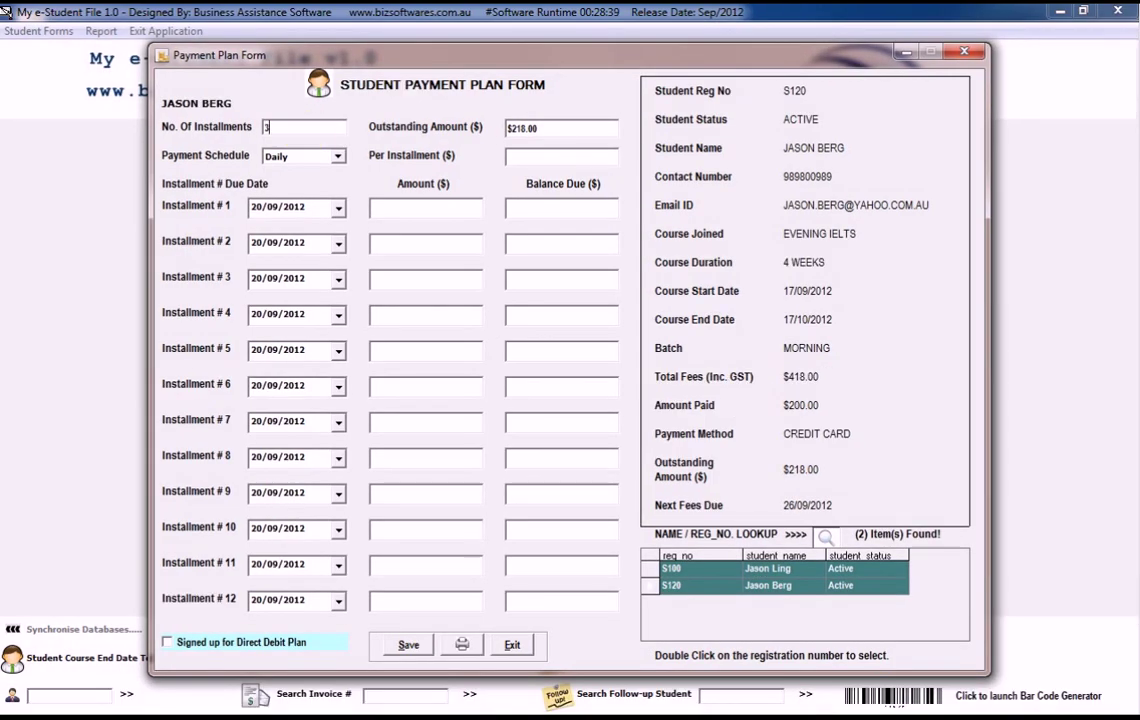
left_click(331, 158)
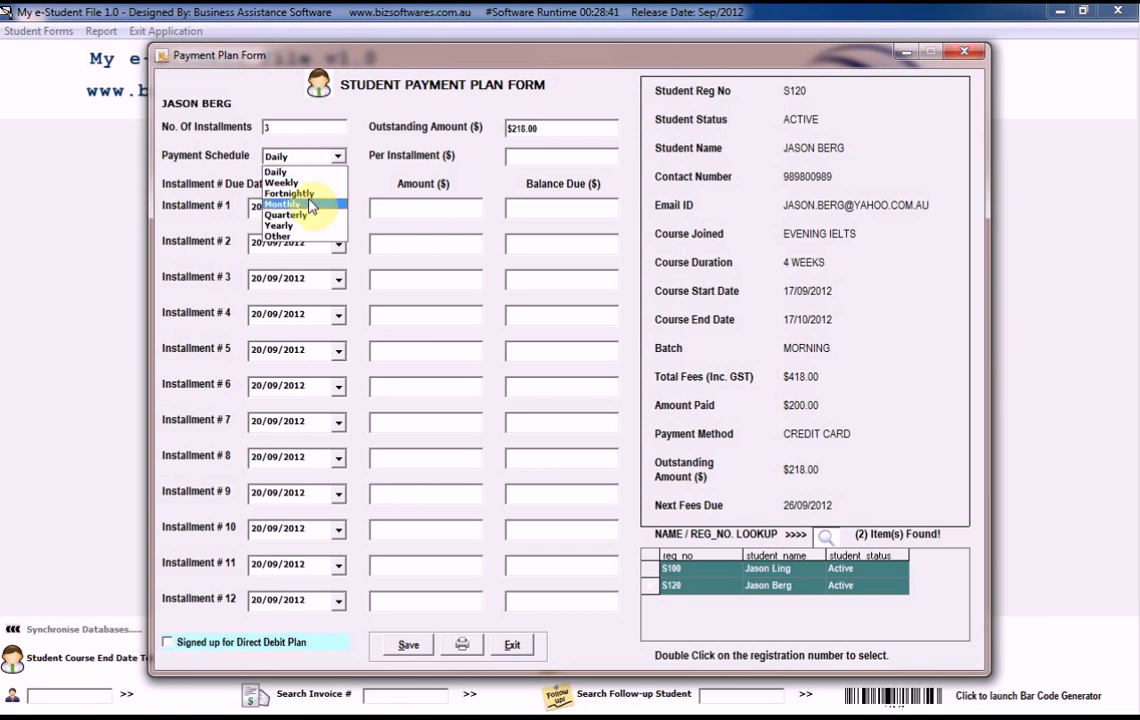
left_click(300, 183)
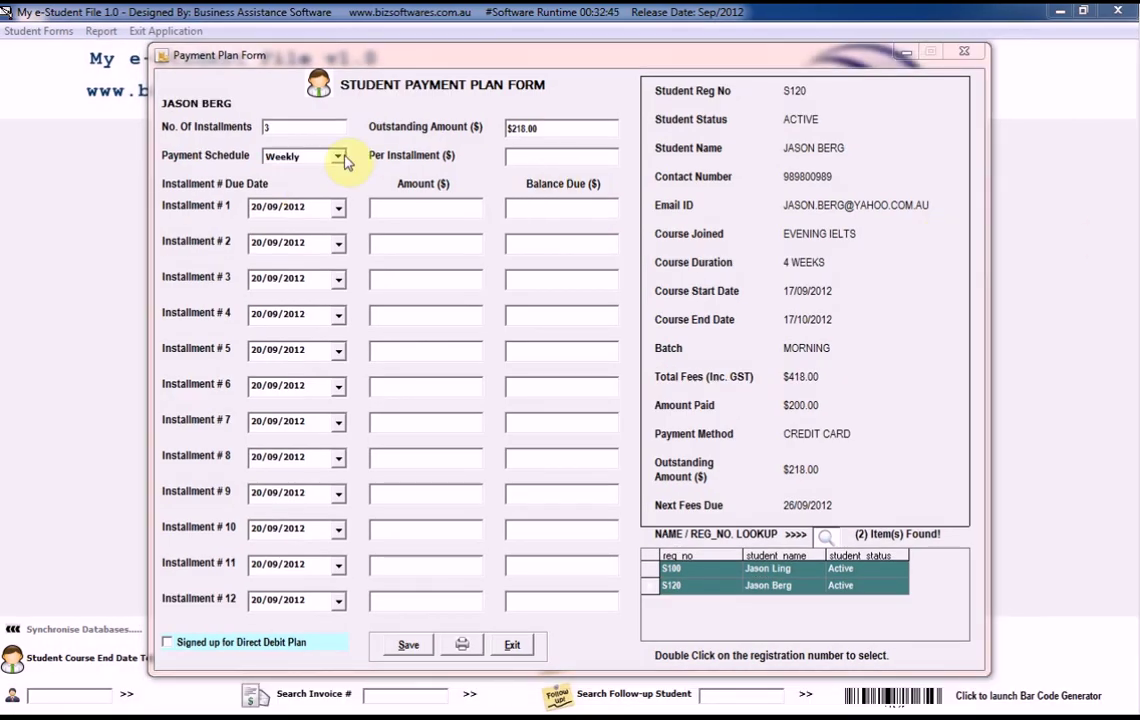
left_click(354, 50)
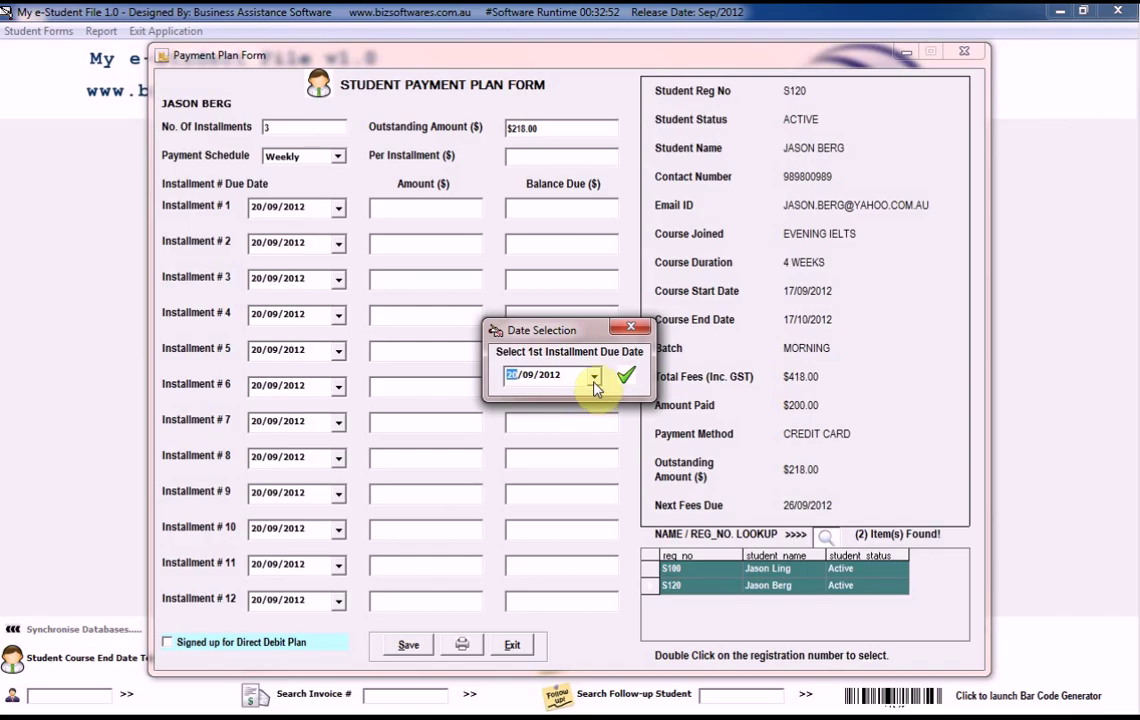
left_click(577, 409)
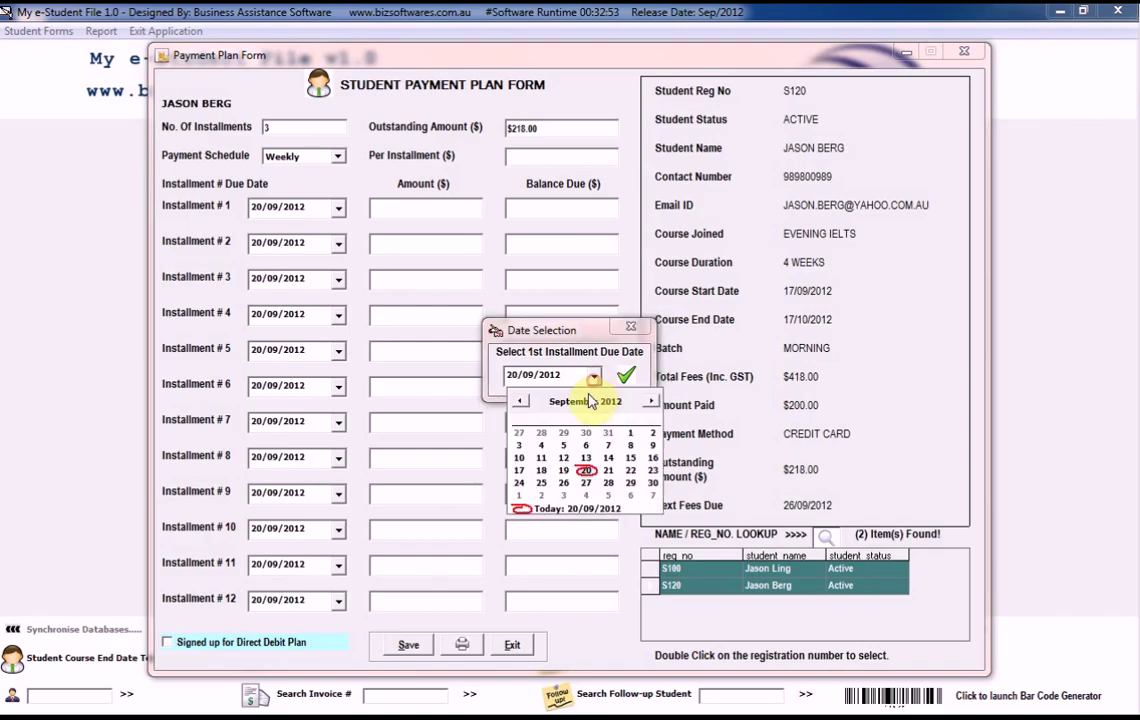
left_click(519, 482)
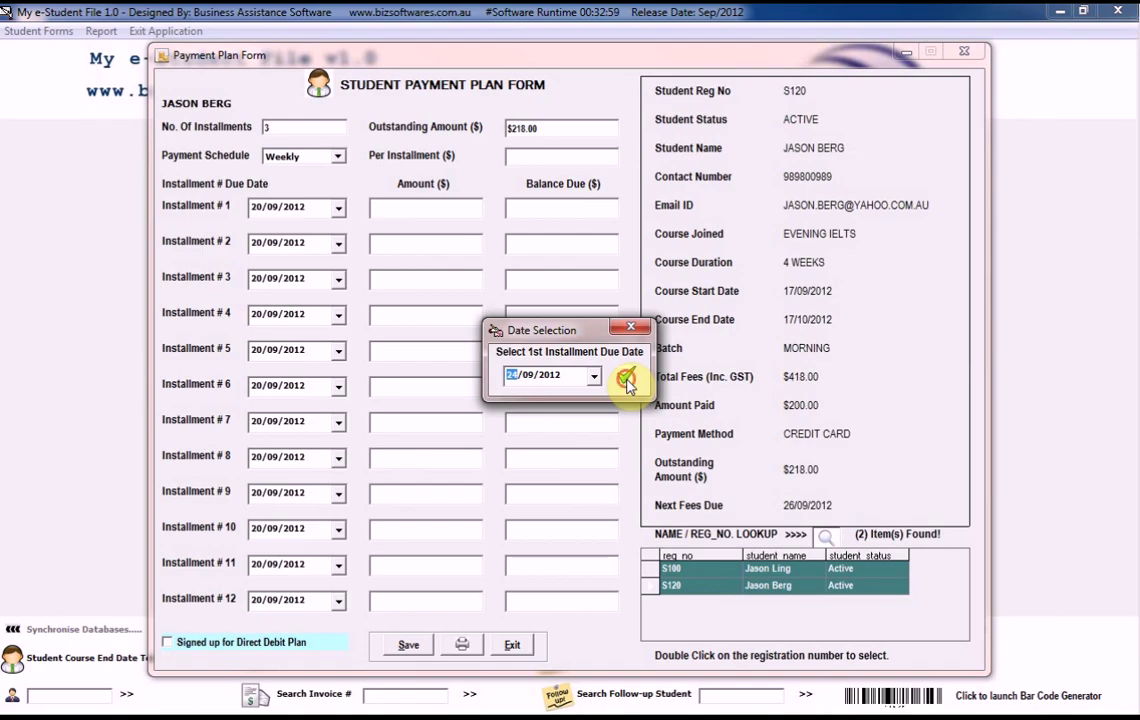
left_click(626, 378)
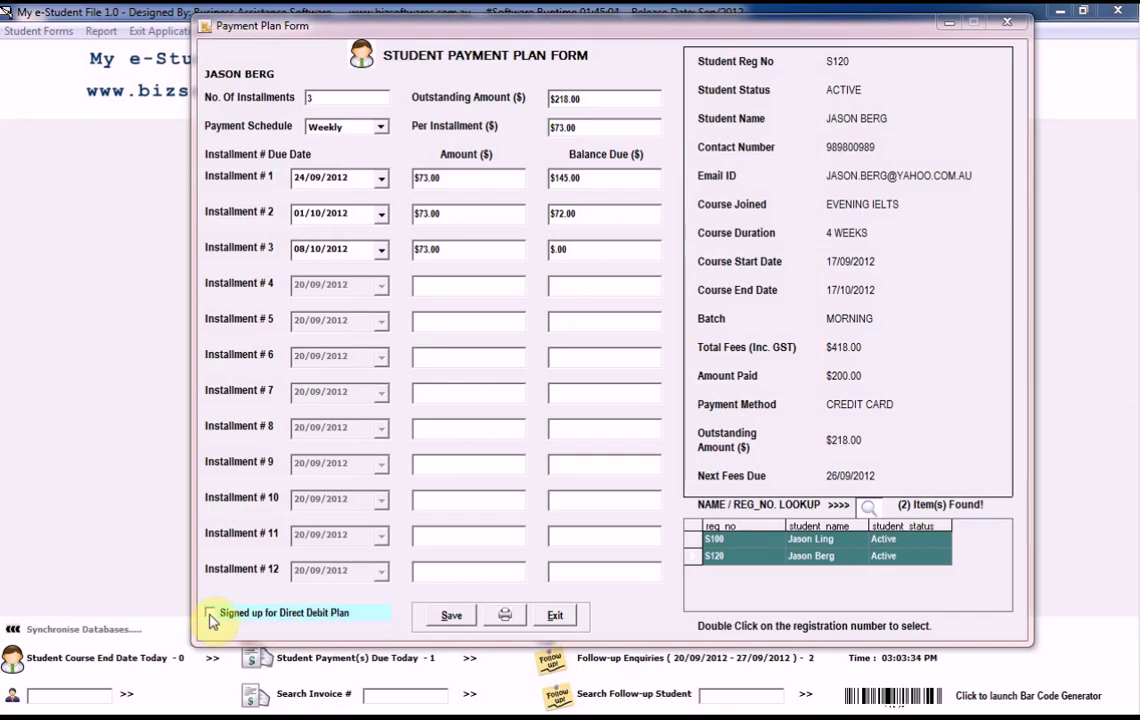
Step: Mark the student as signed up for the Direct Debit plan and save the payment plan, generating its print report
left_click(210, 614)
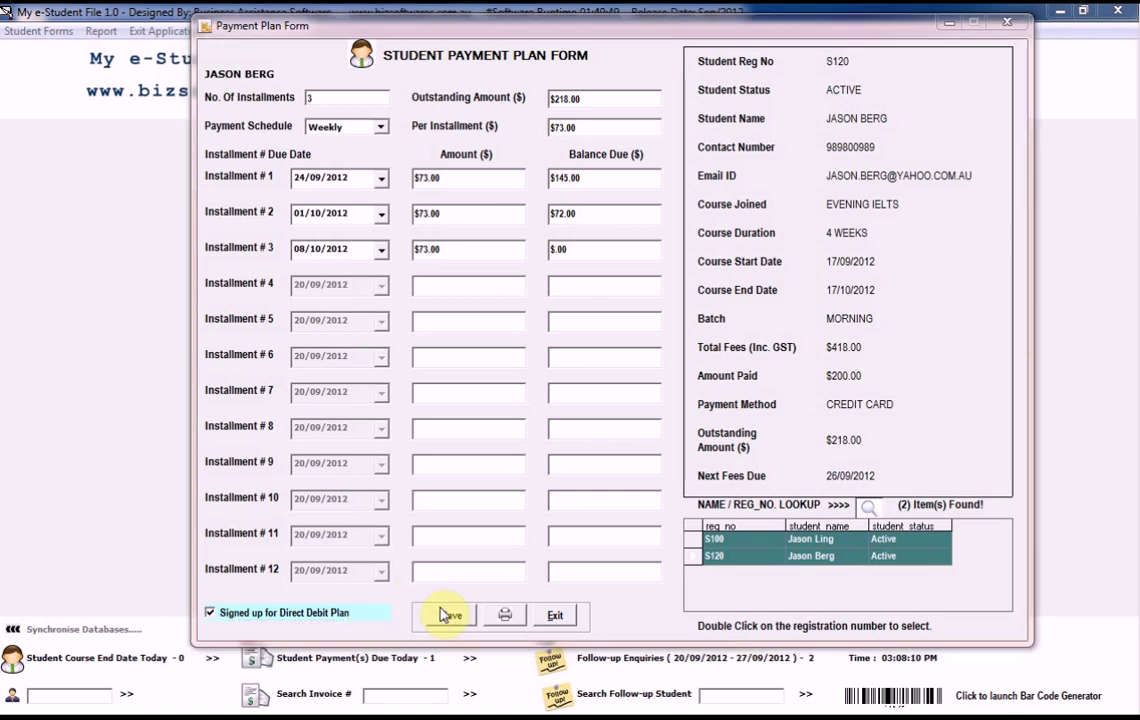
left_click(447, 616)
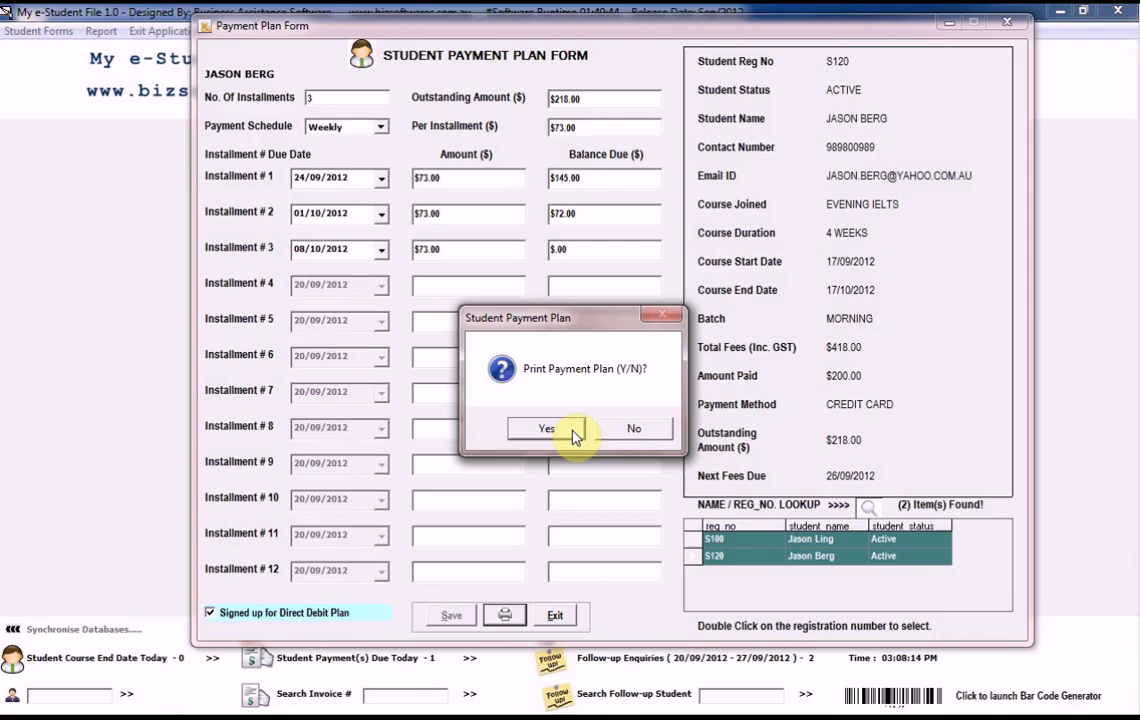
left_click(569, 430)
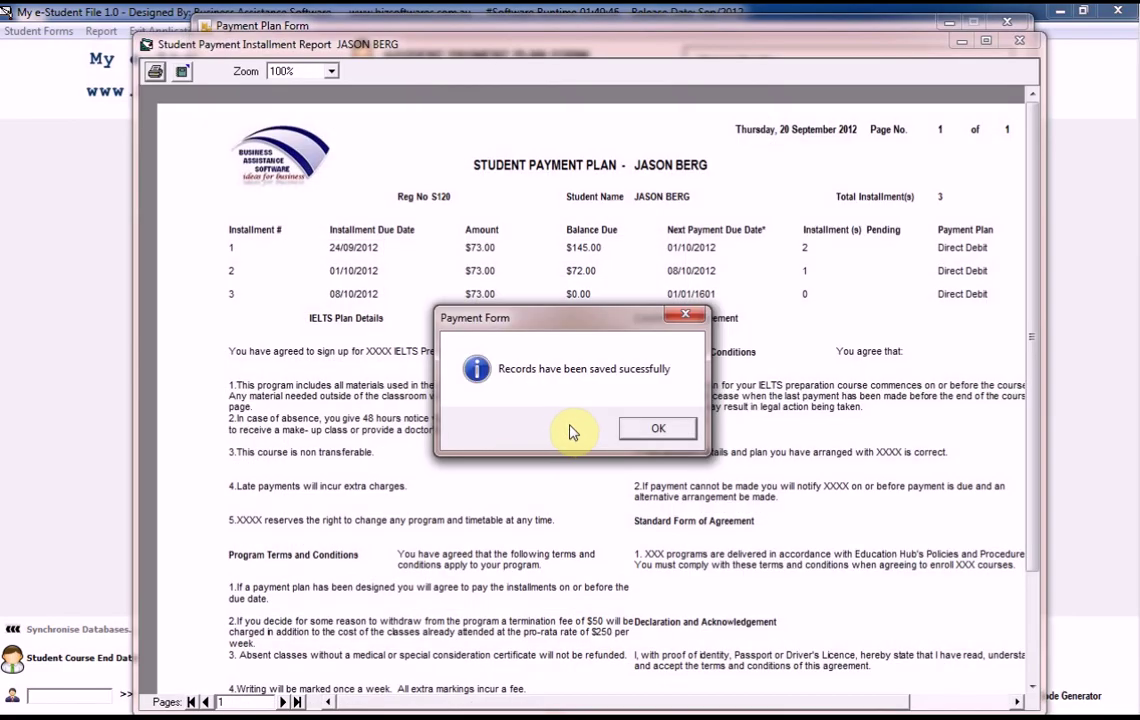
left_click(650, 428)
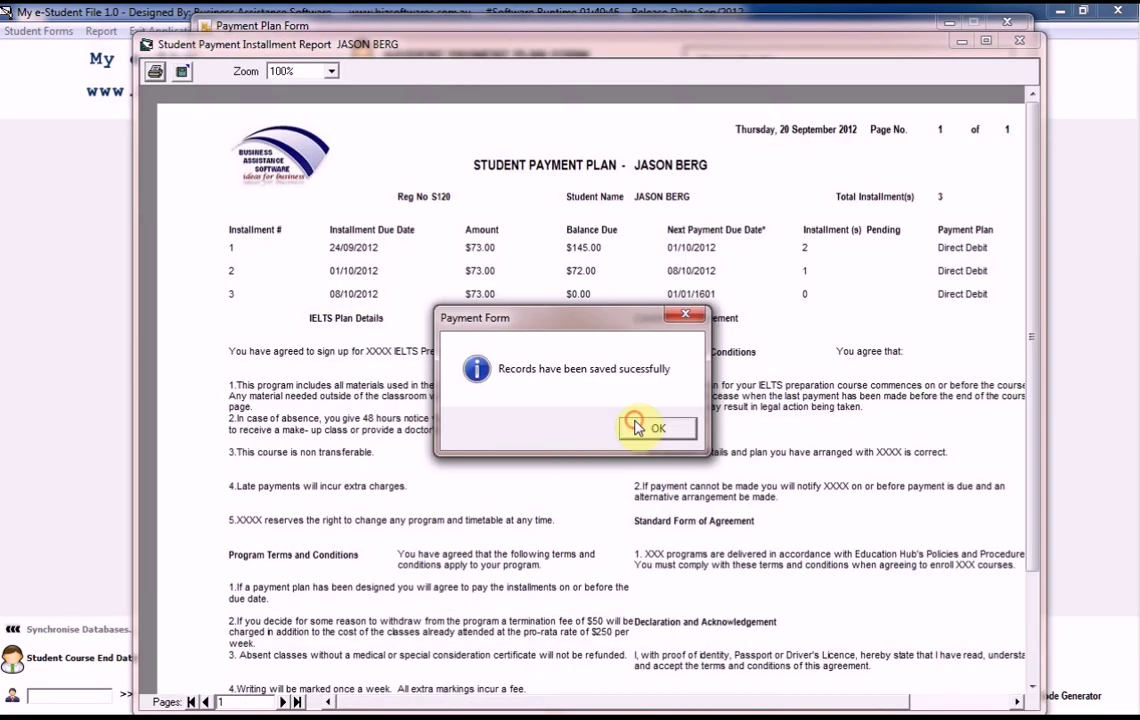
Step: View the student payment installment report at full window size down to its end and close it
double_click(582, 45)
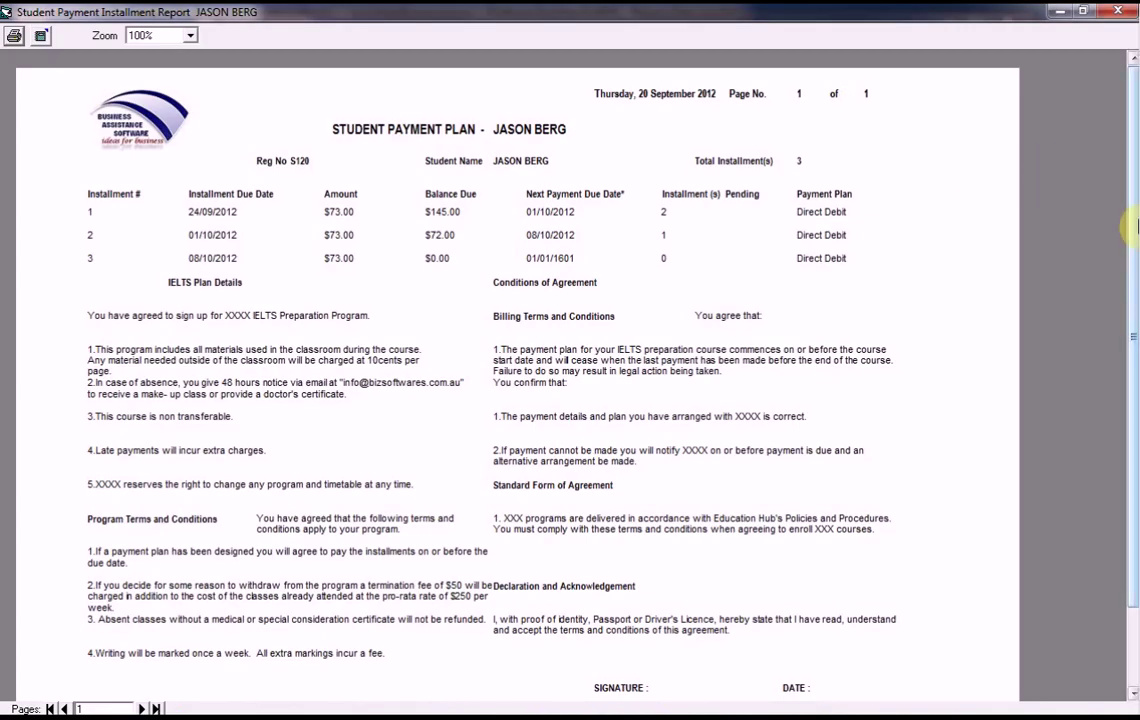
left_click_drag(1133, 233, 1104, 323)
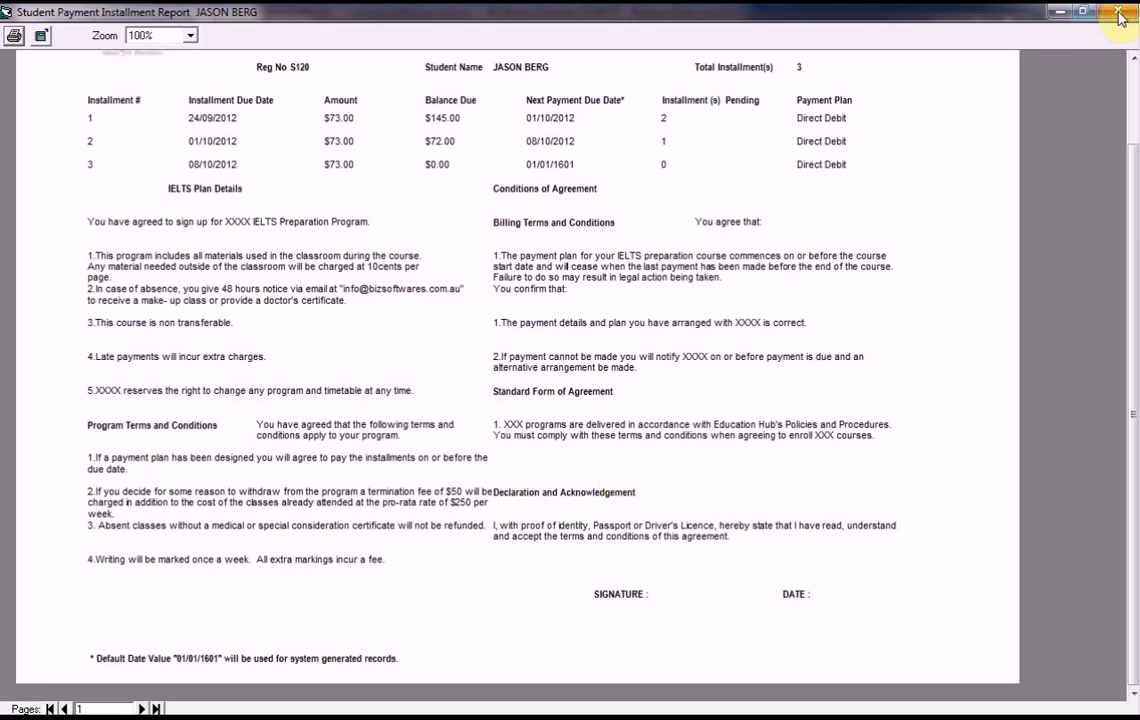
left_click(1119, 12)
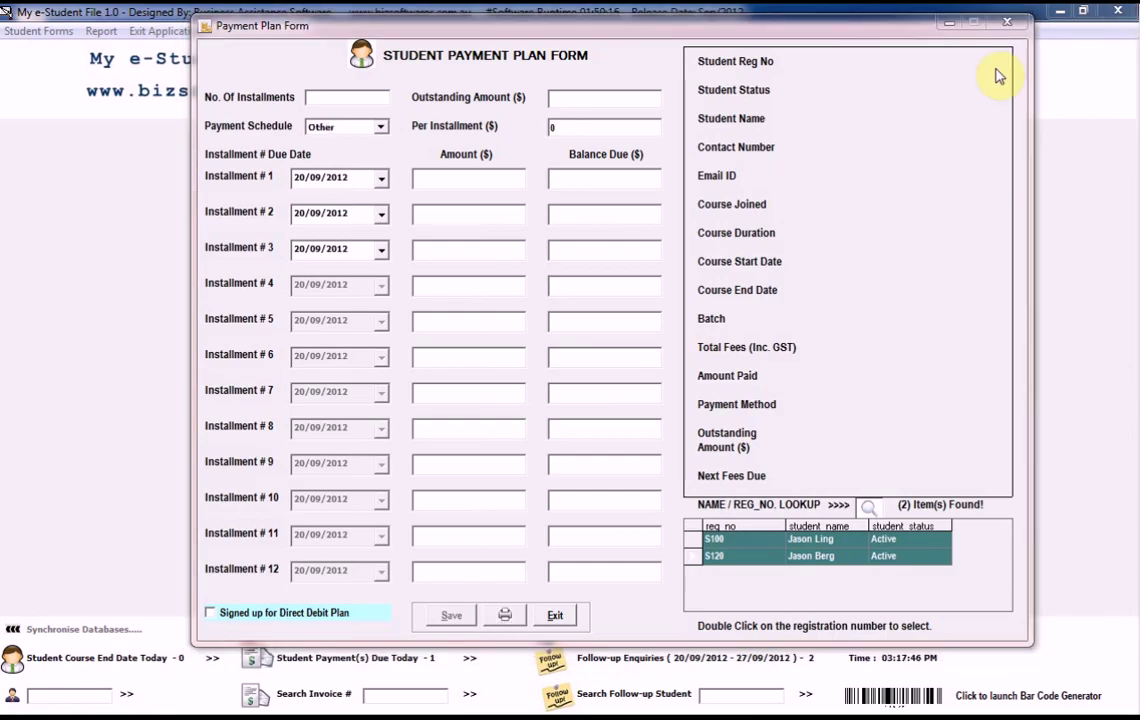
Step: Examine the available Payment Schedule options in the payment plan form
left_click(381, 130)
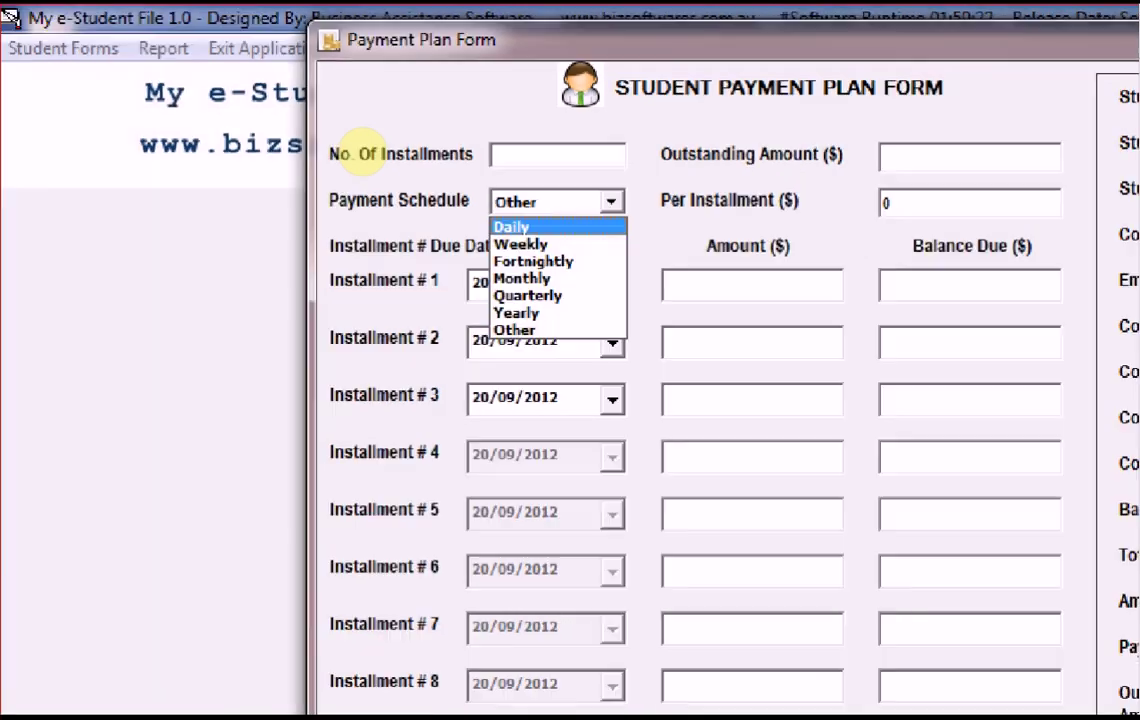
left_click(526, 285)
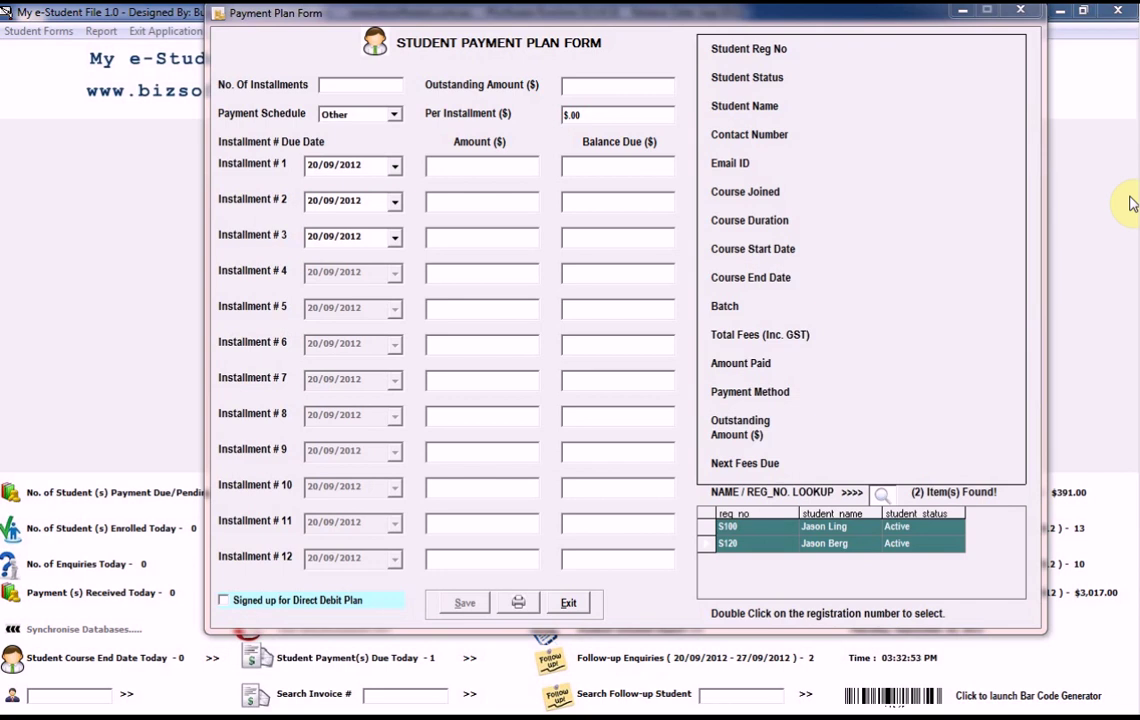
left_click(396, 115)
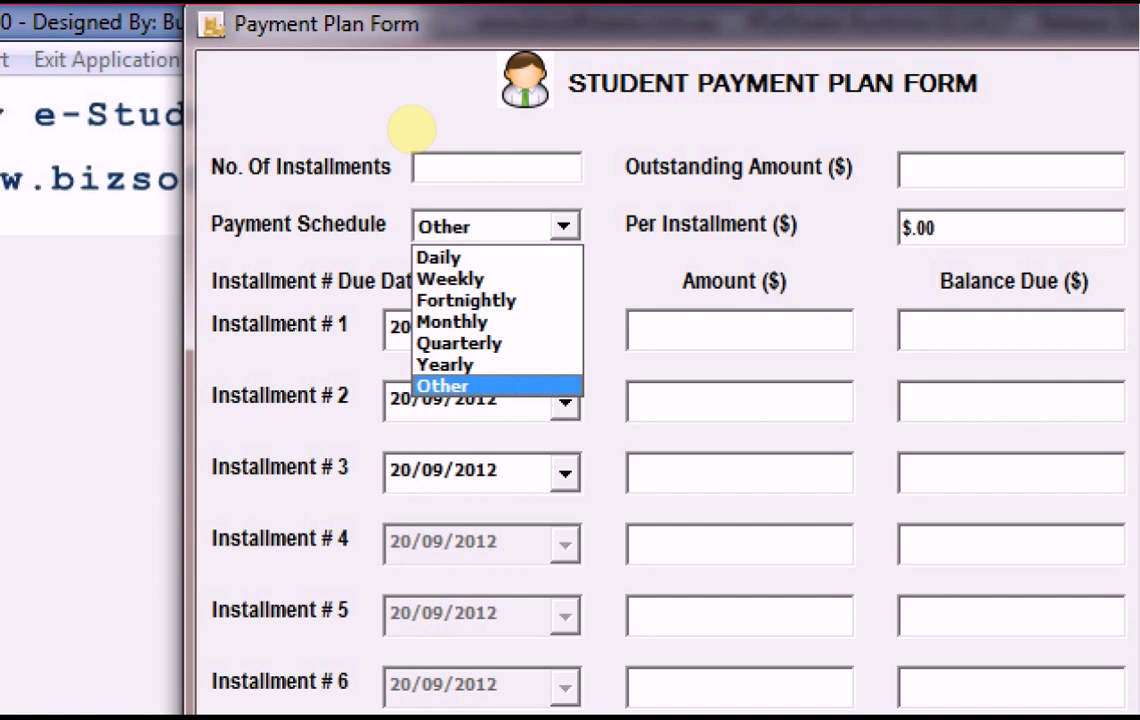
left_click(572, 228)
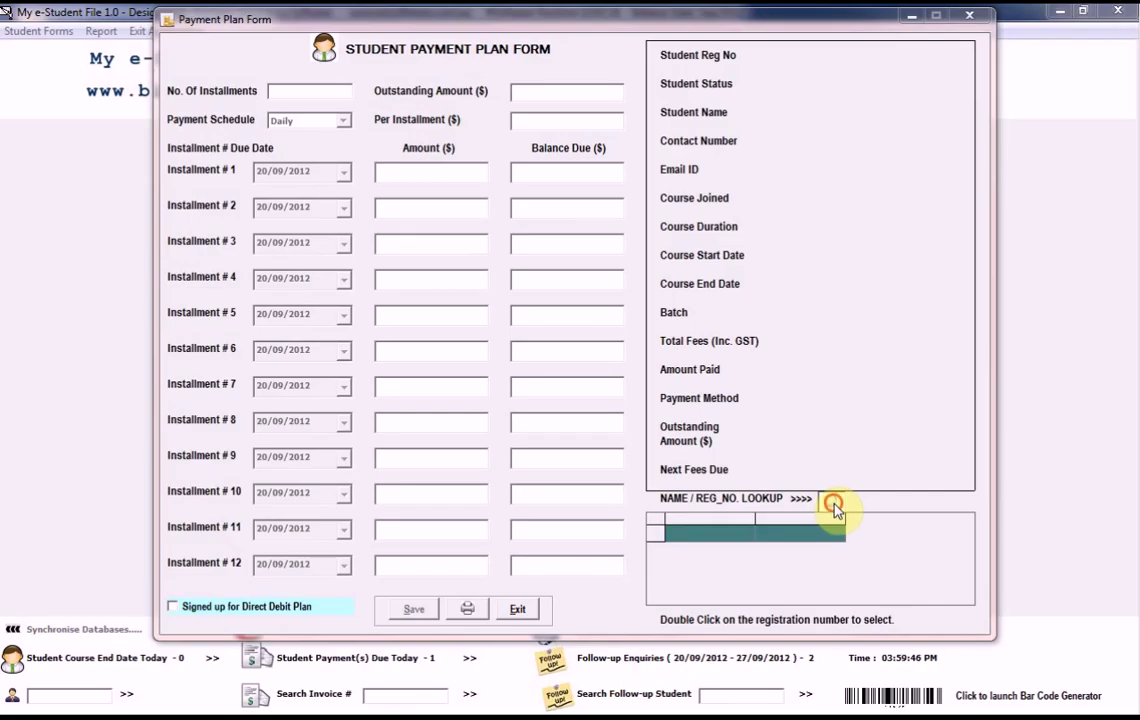
Step: Look up the student by first name and load the first matching record into the payment plan form
left_click(582, 360)
type("a")
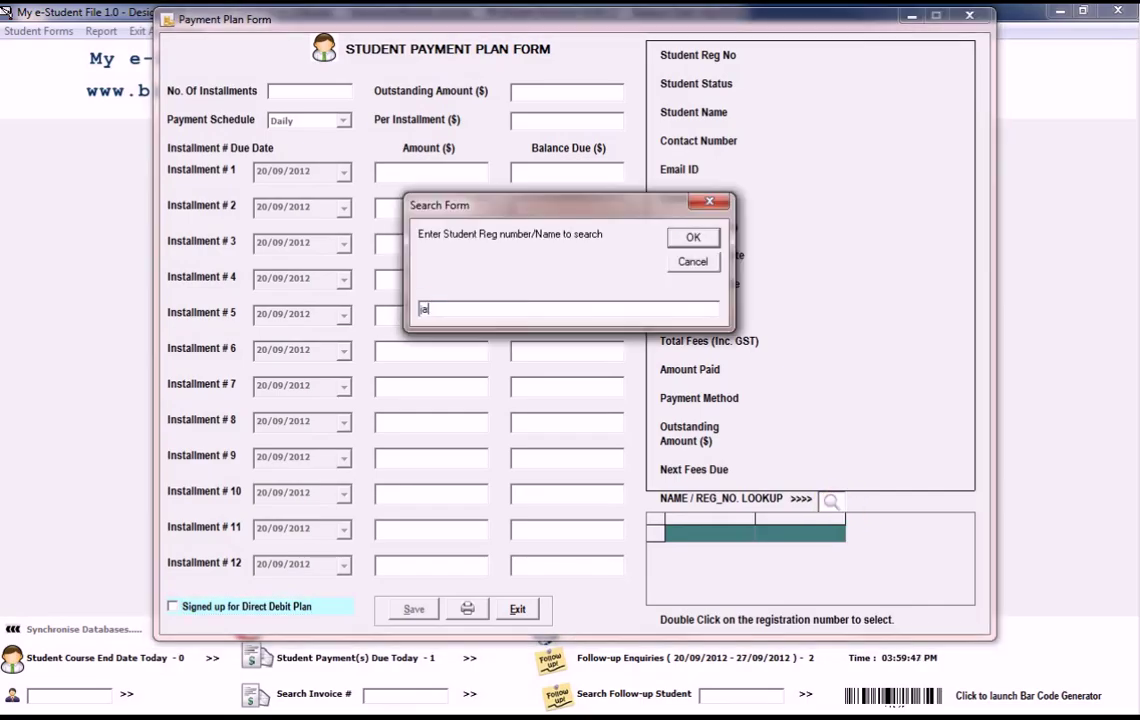
type("son")
key("Return")
left_click(640, 428)
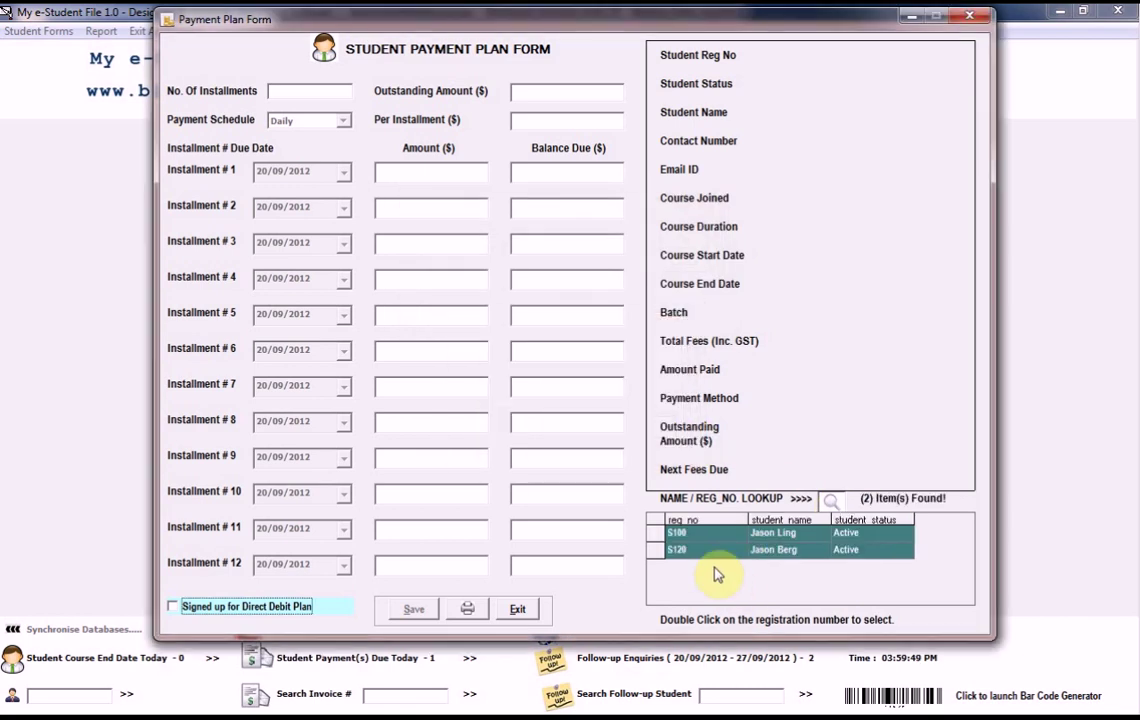
double_click(672, 532)
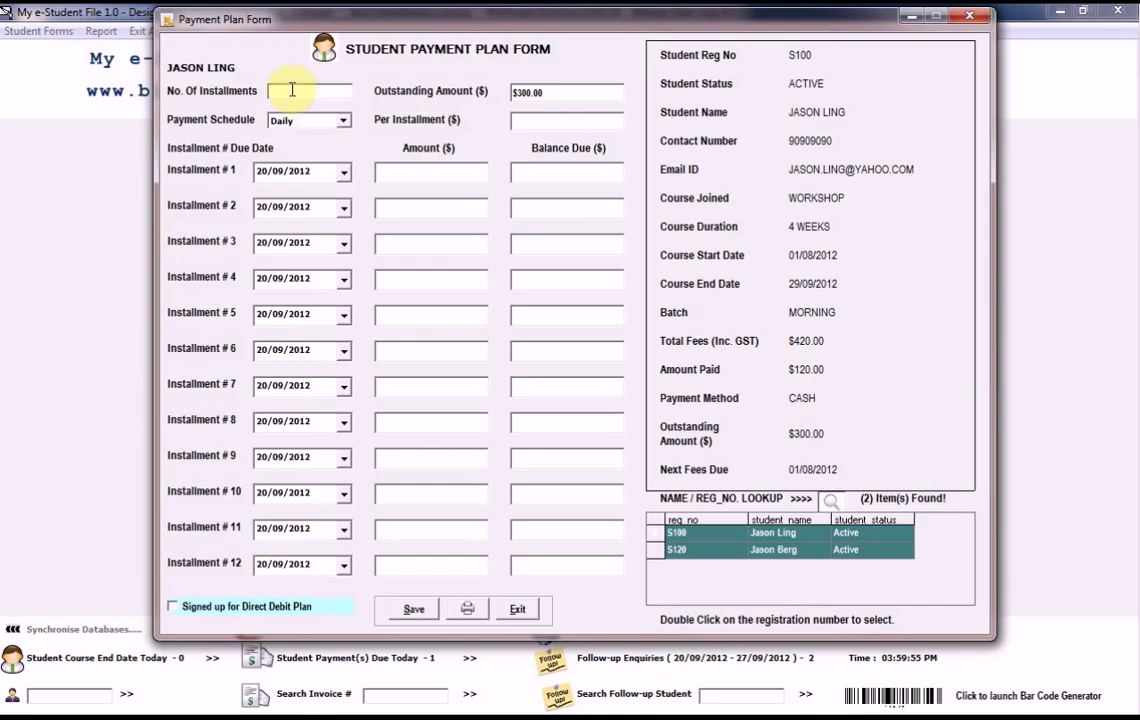
Step: Set the payment plan to 3 installments with the Other payment schedule
type("3")
left_click(343, 120)
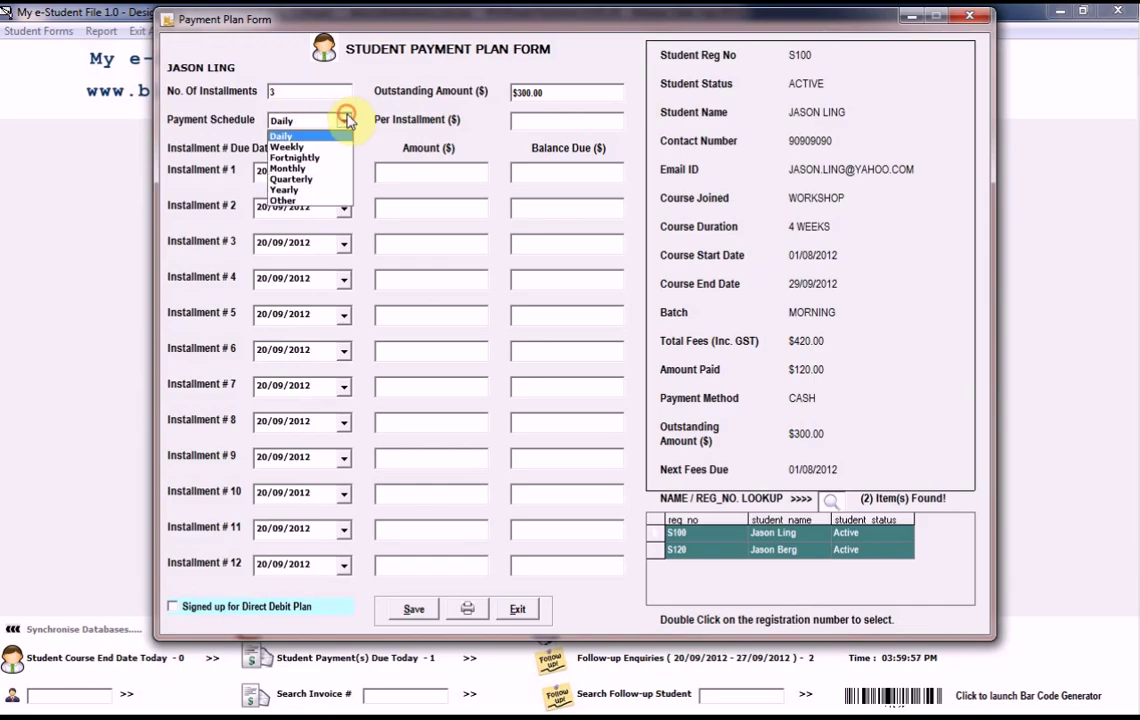
left_click(296, 200)
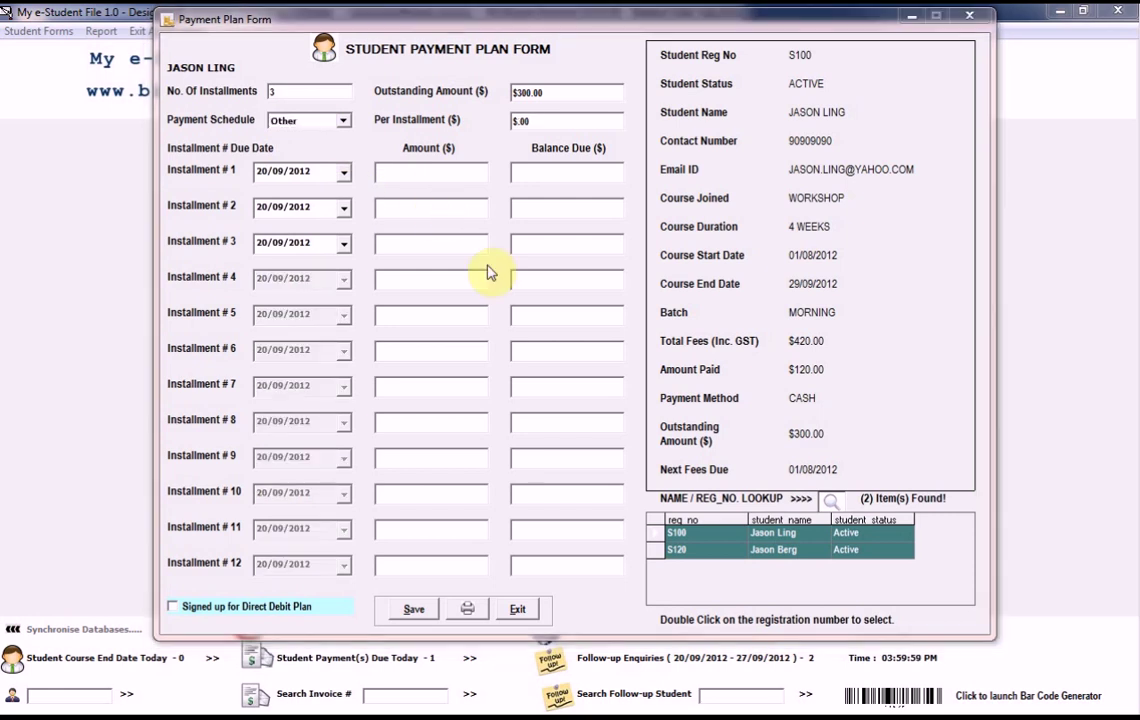
left_click(634, 430)
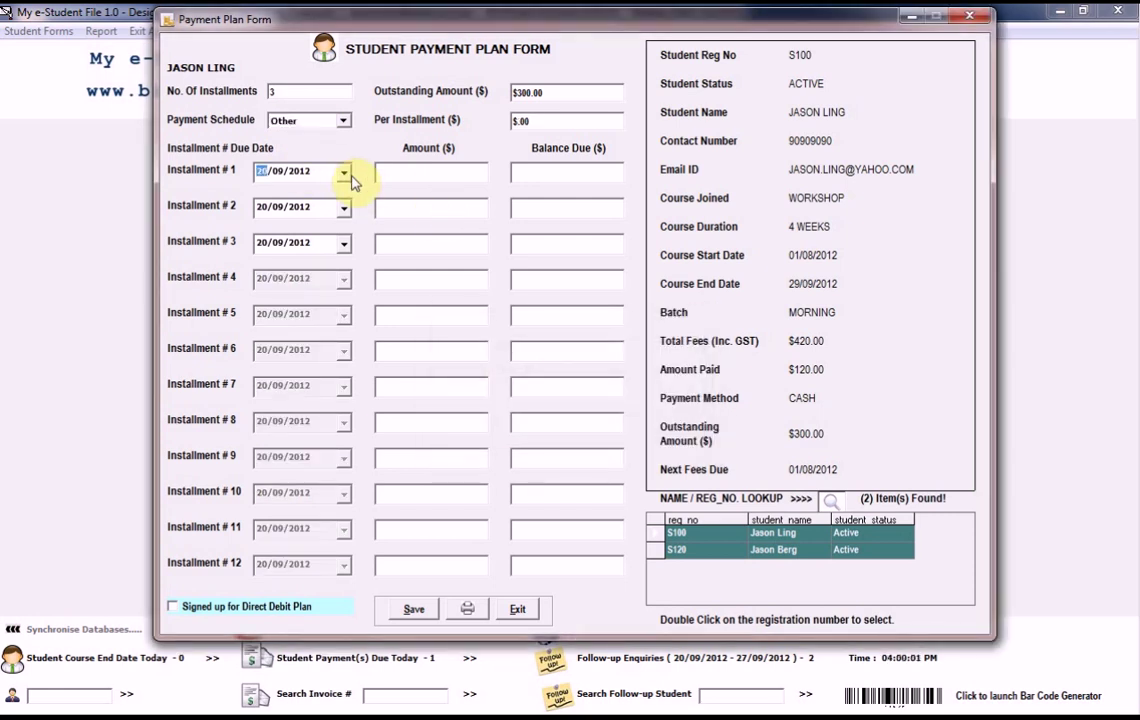
Step: Set the due dates of installments 1, 2 and 3 to 27/09/2012, 29/09/2012 and 13/10/2012
left_click(344, 173)
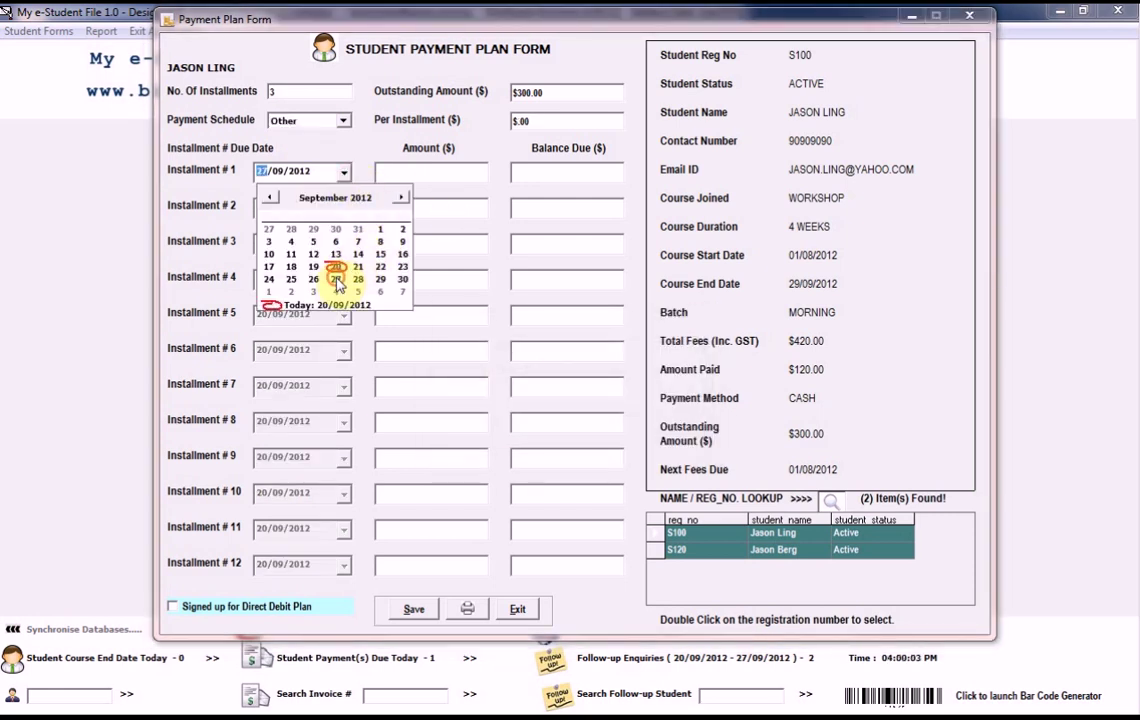
left_click(337, 284)
left_click(344, 208)
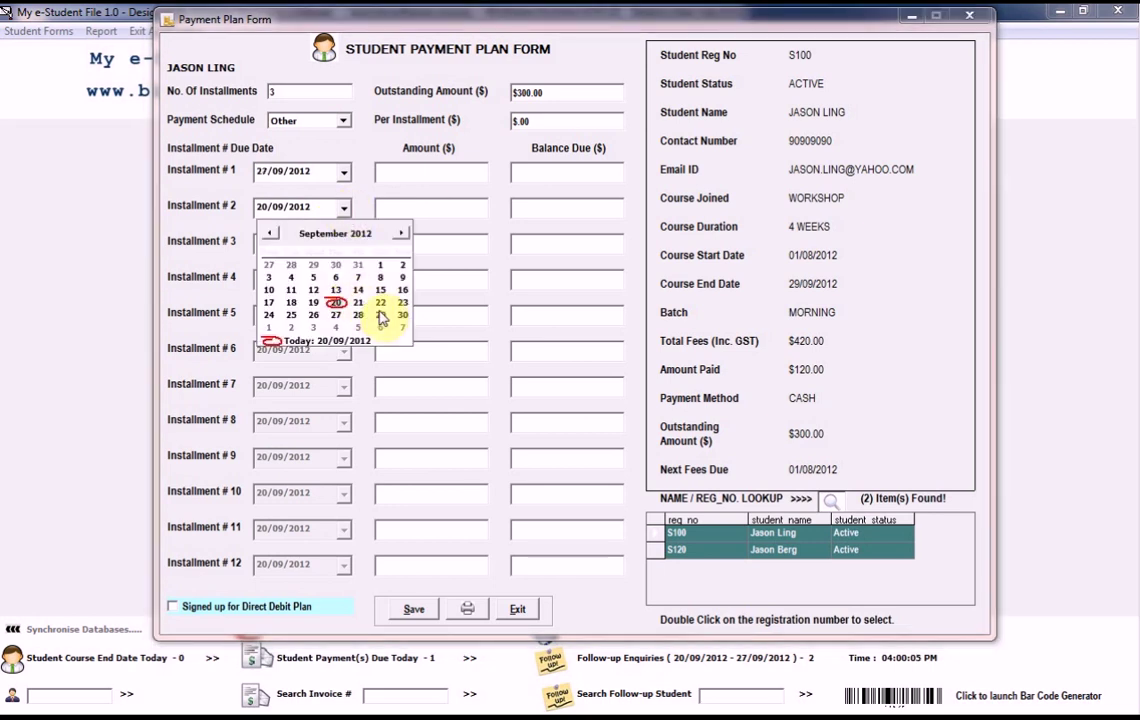
left_click(380, 315)
left_click(344, 243)
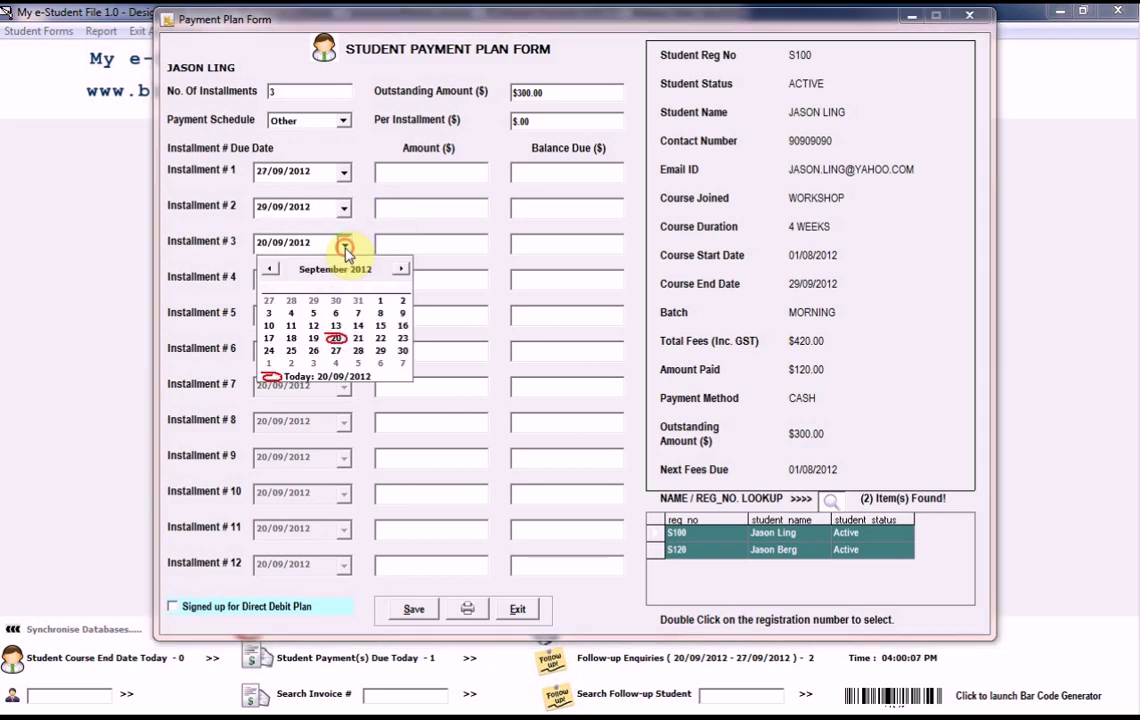
left_click(402, 268)
left_click(380, 327)
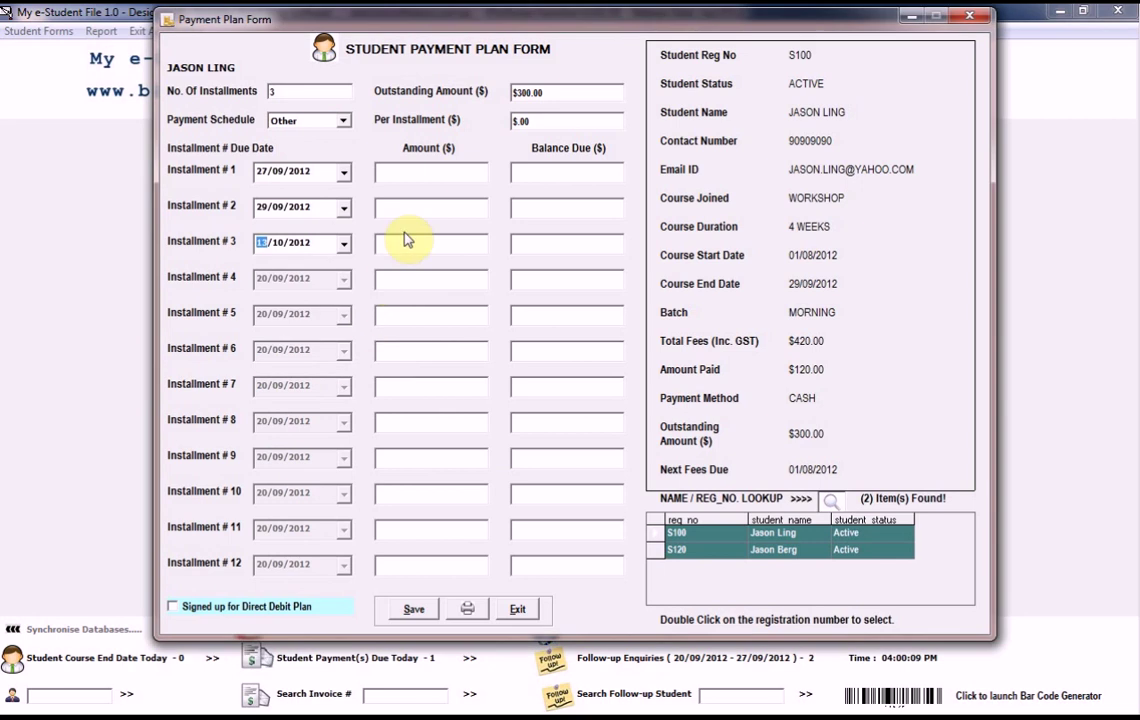
Step: Enter an amount of $100 for each of the three installments
left_click(386, 168)
type("100")
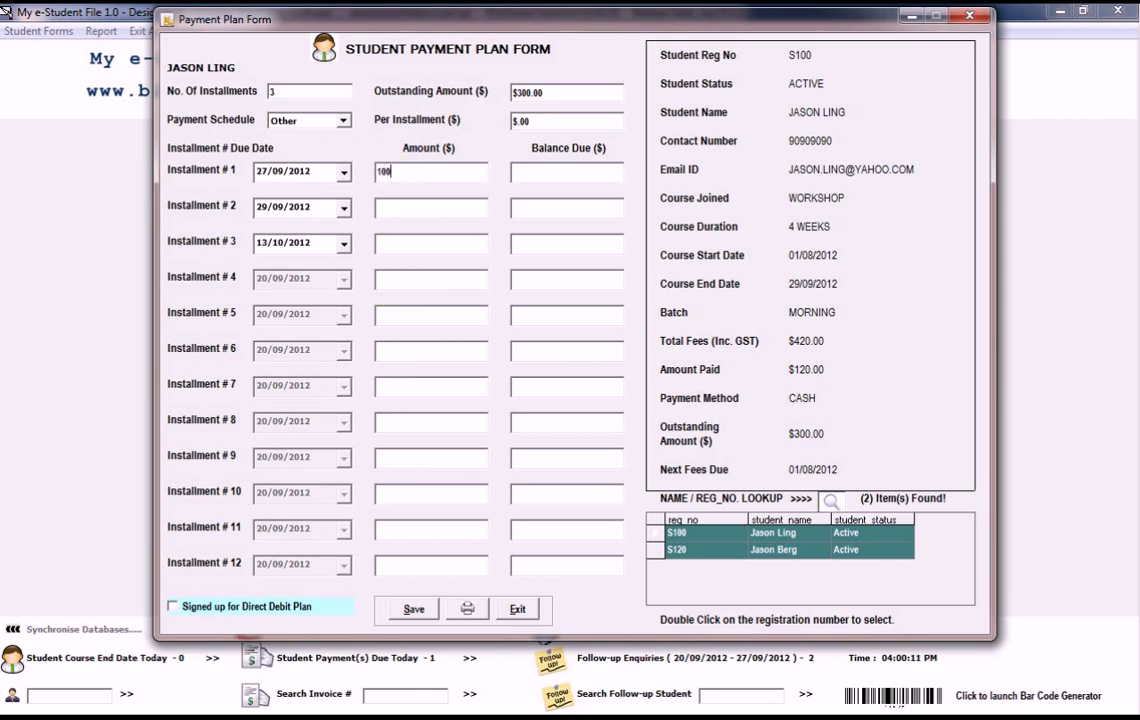
left_click(400, 208)
type("100")
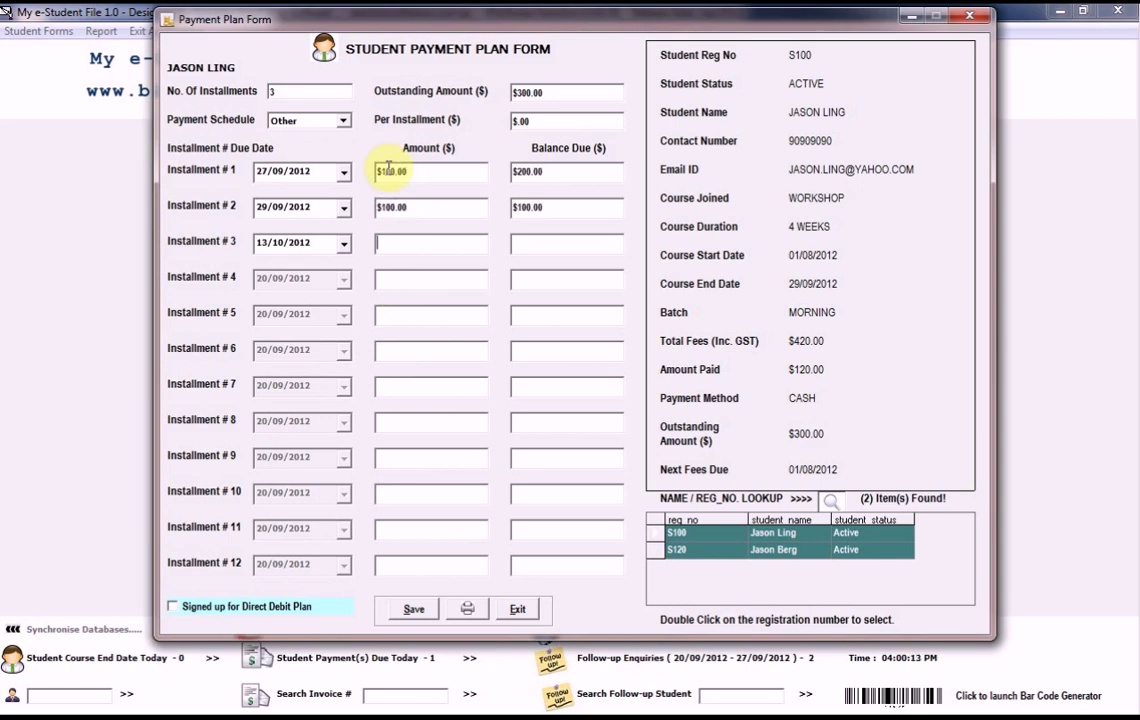
key("Tab")
type("100")
key("Tab")
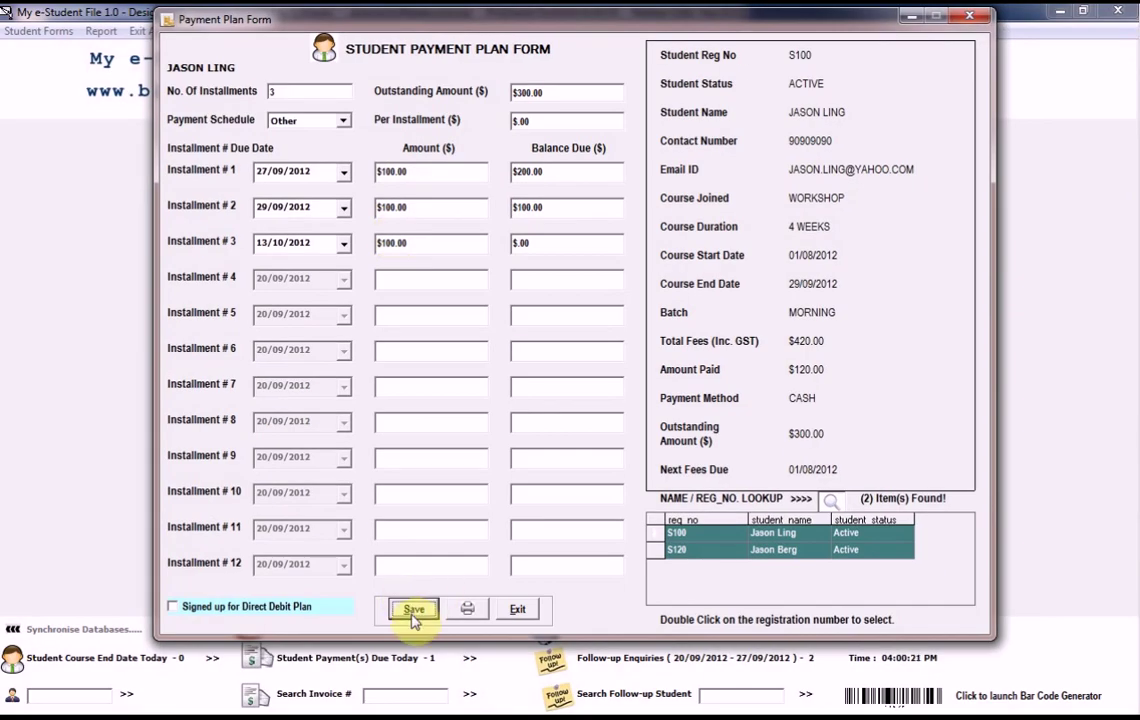
Step: Save the custom-schedule payment plan and generate its print report
left_click(412, 612)
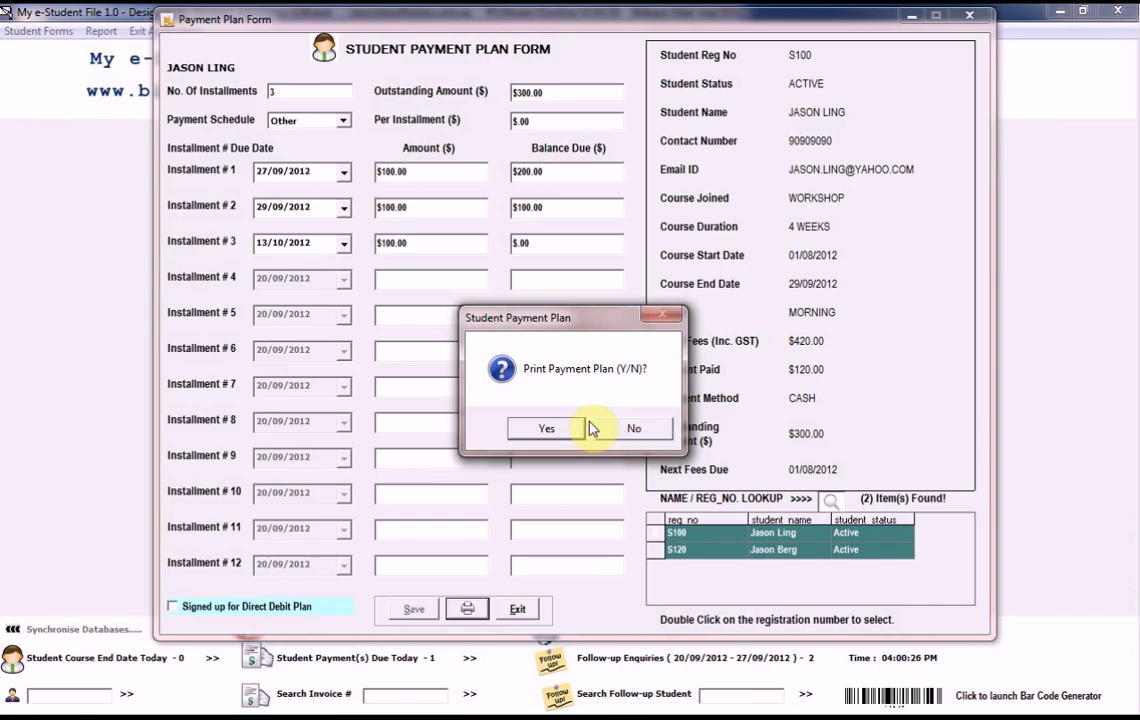
left_click(562, 428)
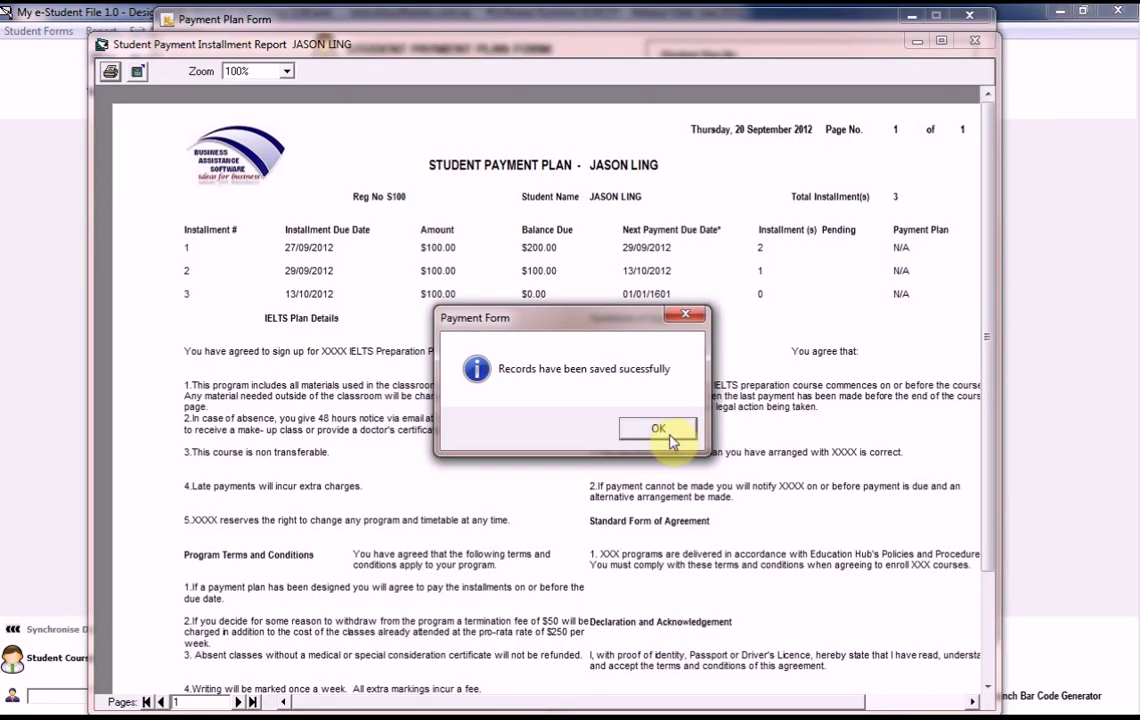
left_click(658, 427)
Step: View the custom-schedule installment report at full window size down to its end and close it
double_click(650, 44)
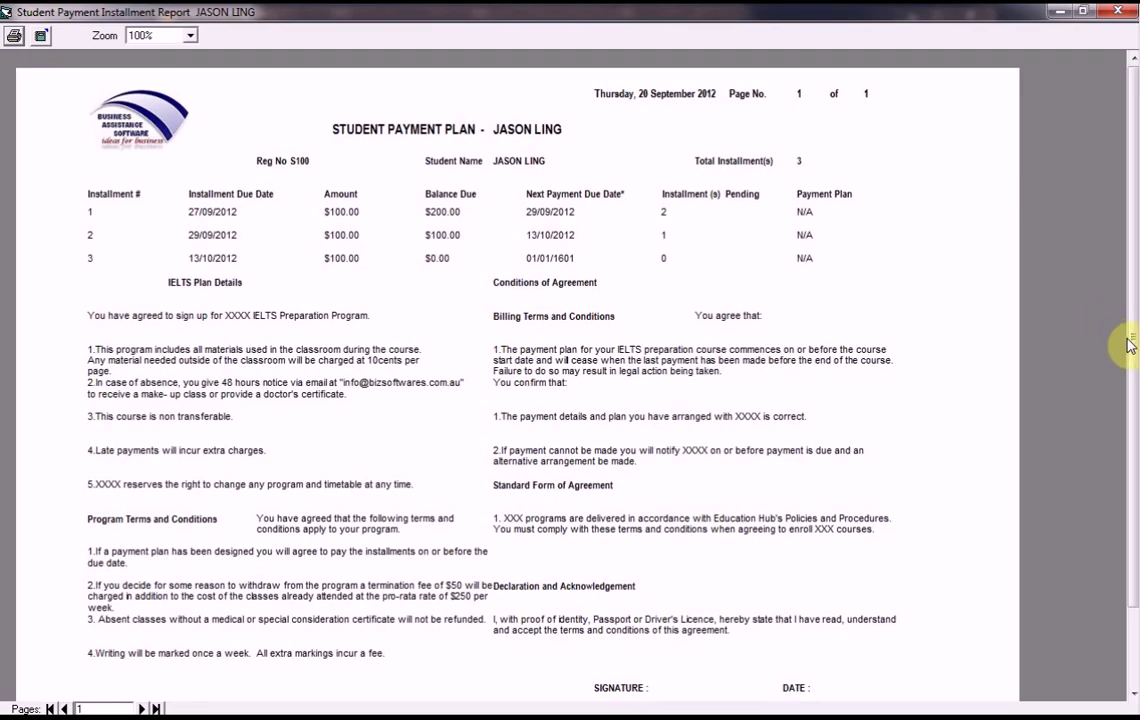
scroll(713, 611, "down", 2)
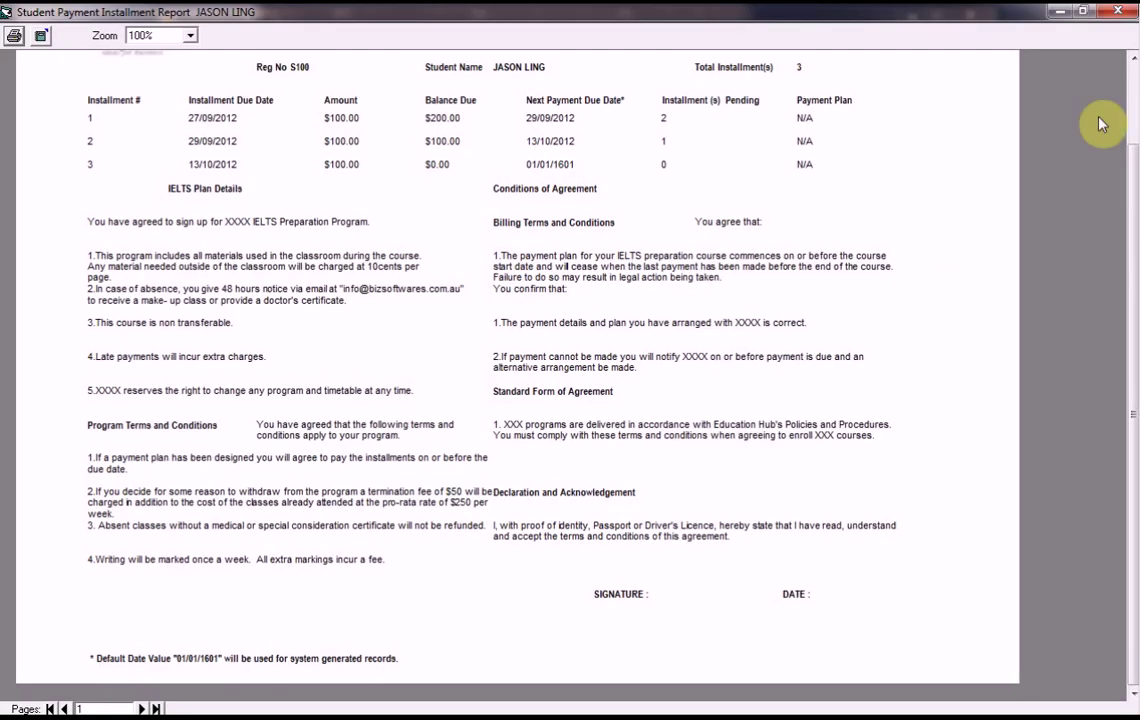
left_click(1117, 11)
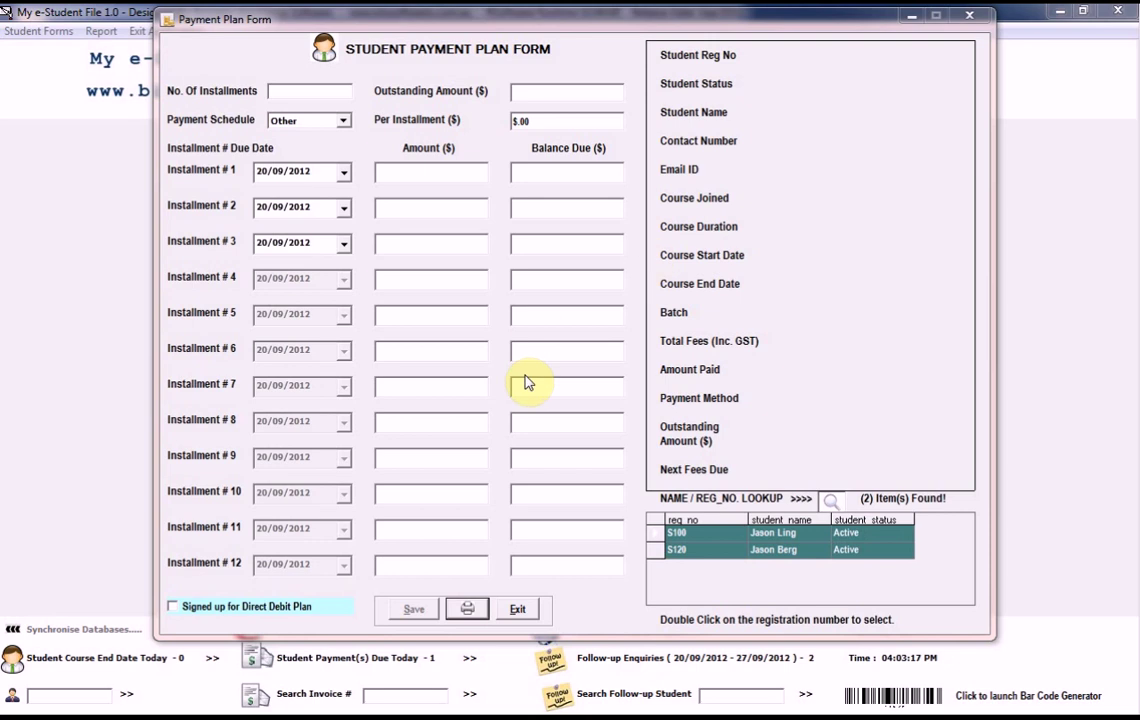
Step: Exit the Student Payment Plan Form
left_click(520, 610)
left_click(562, 430)
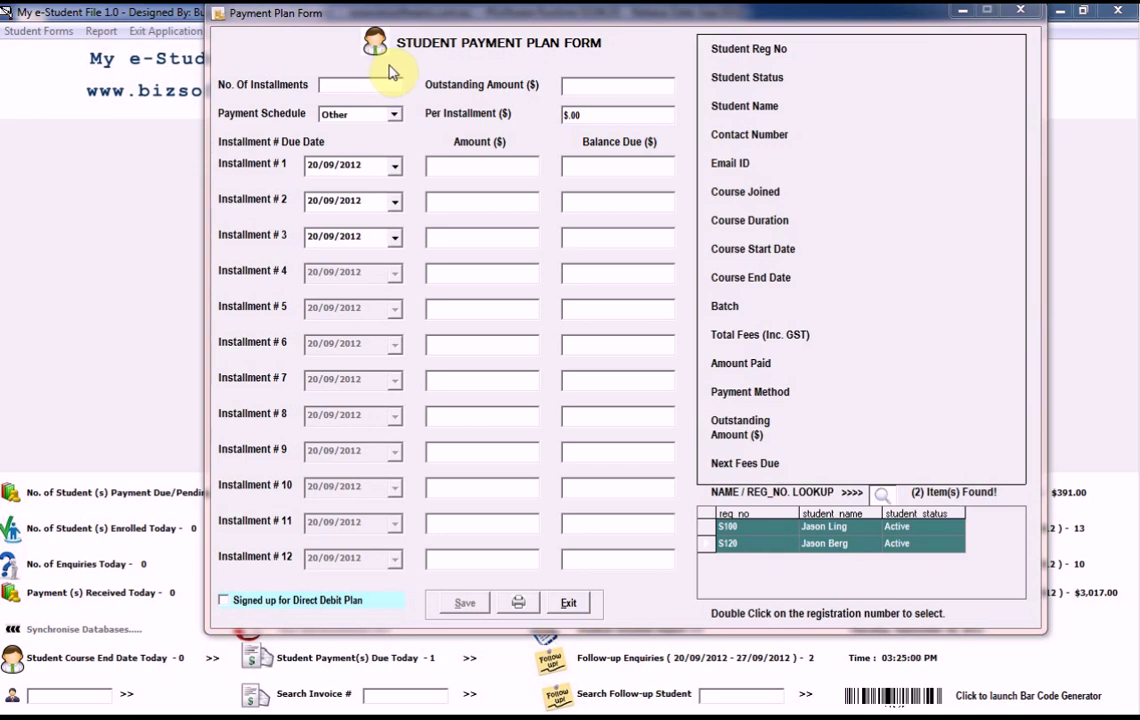
left_click(166, 510)
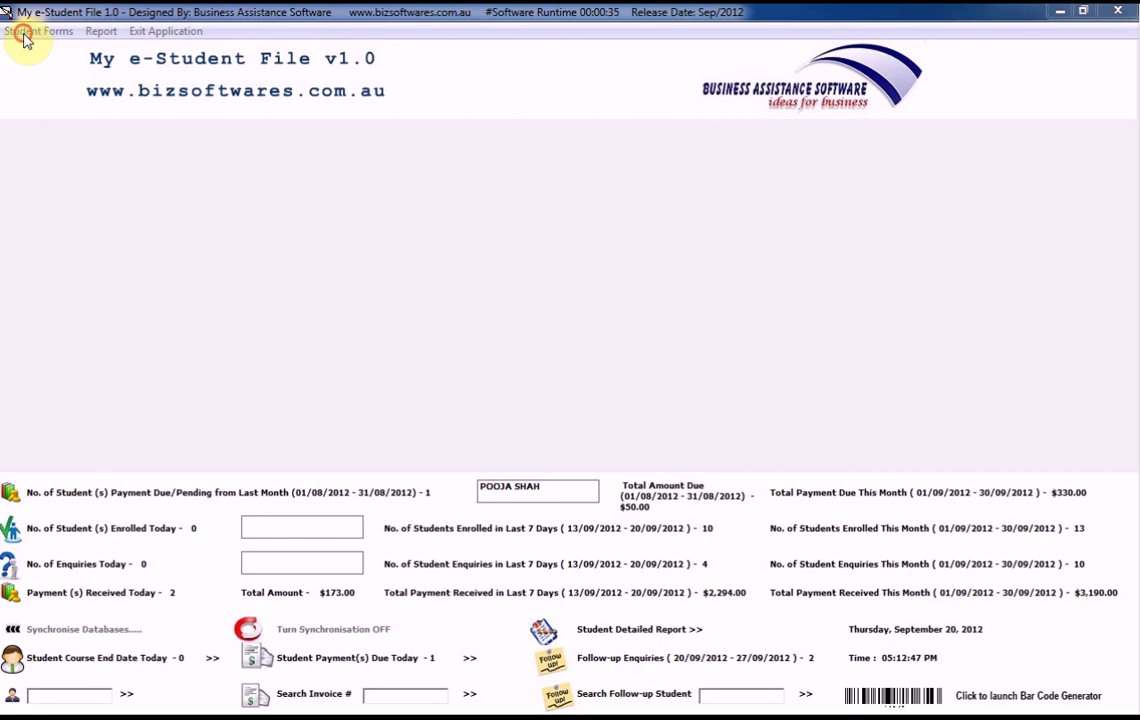
Step: Open the Delete Student Payment Plan form and search for the student's payment plan by first name
left_click(20, 33)
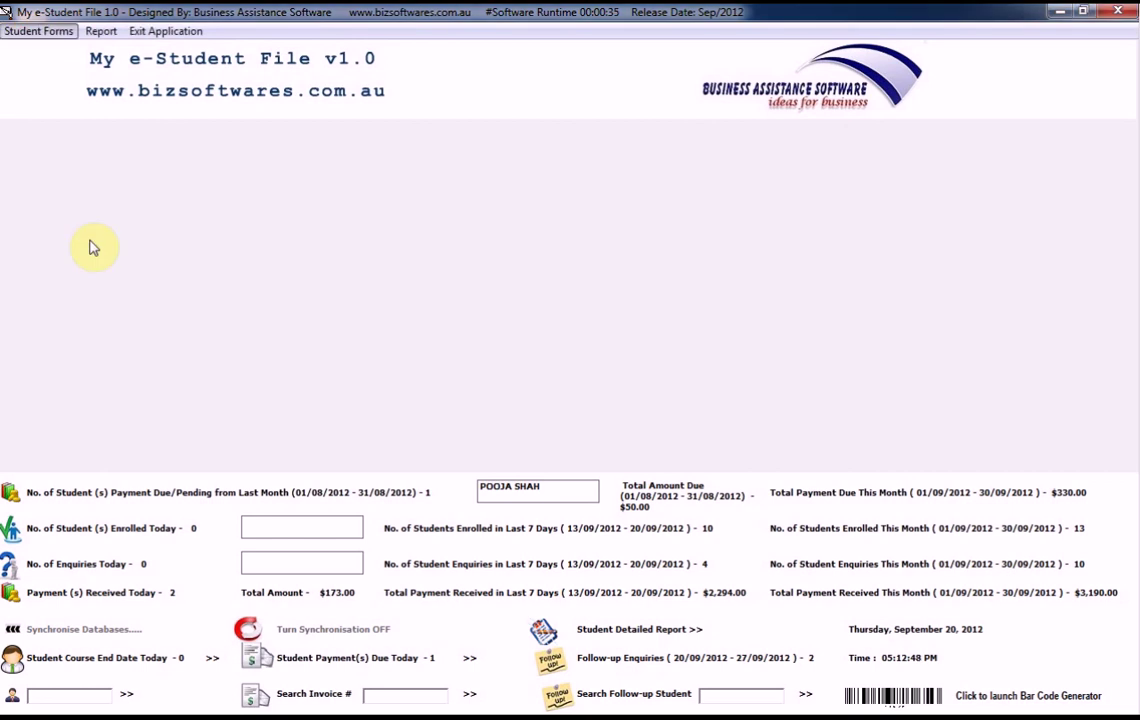
key("Down")
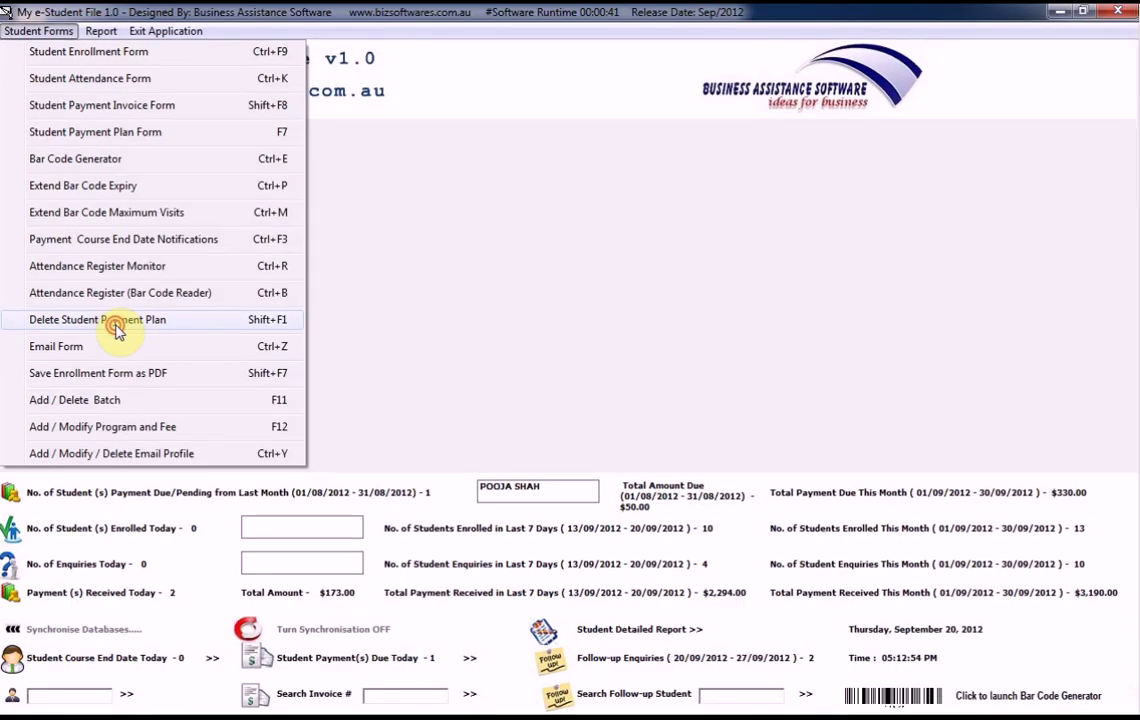
left_click(192, 362)
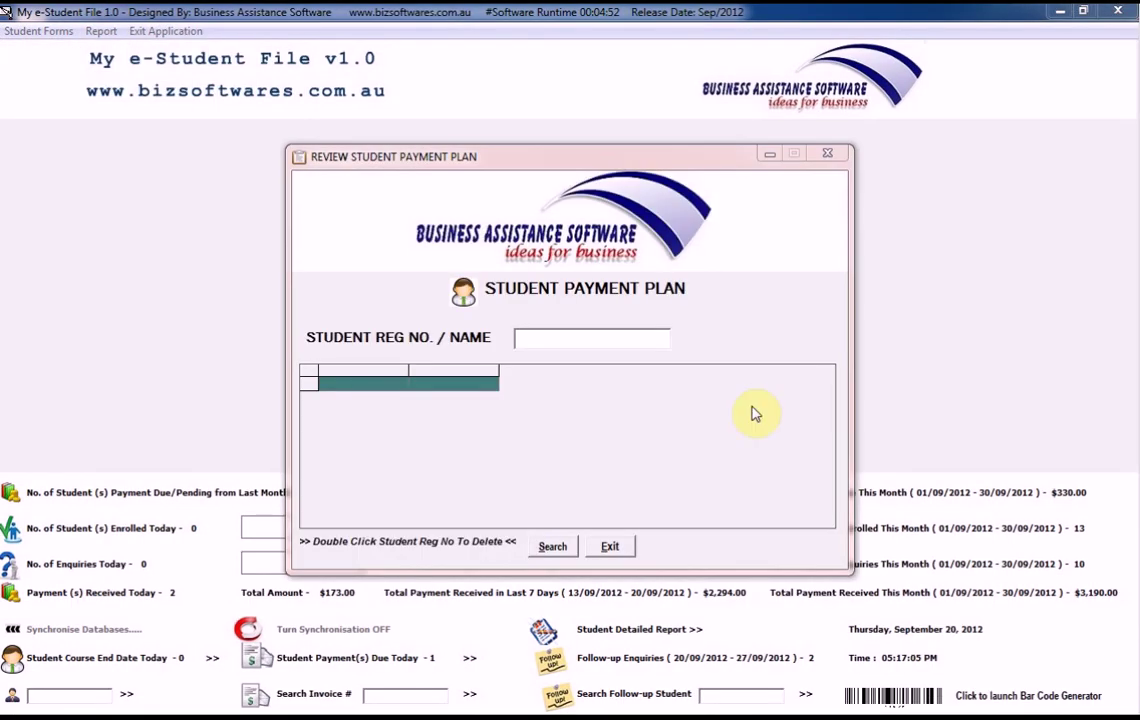
left_click(600, 339)
type("pooja")
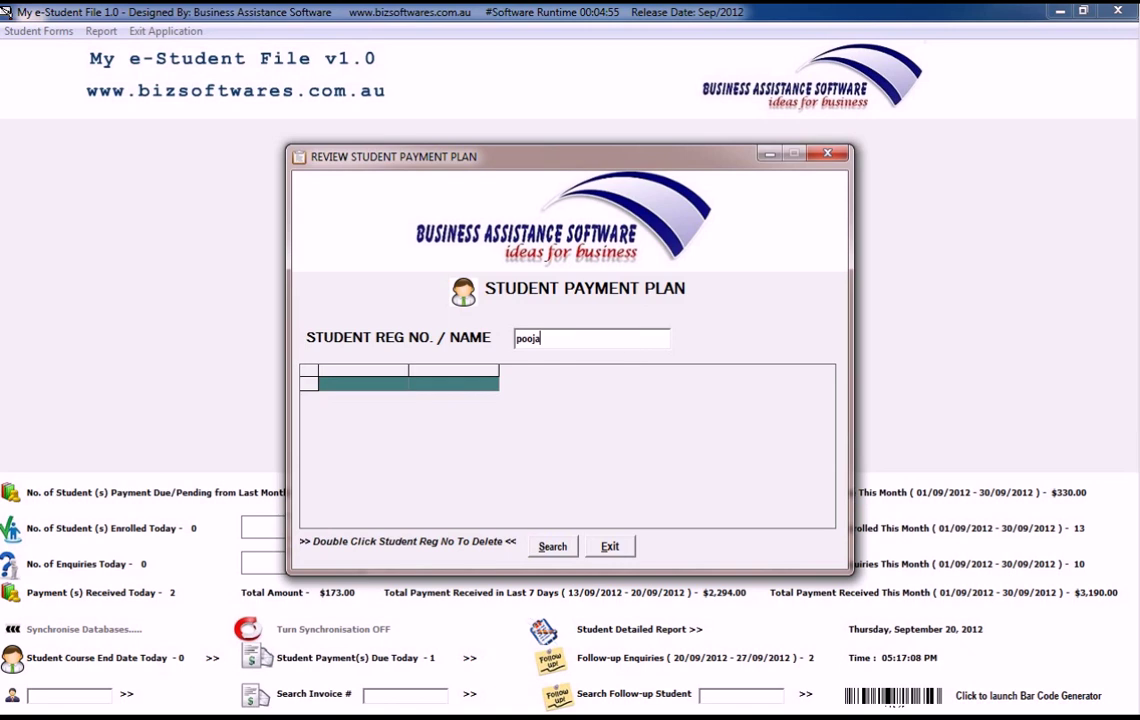
left_click(551, 545)
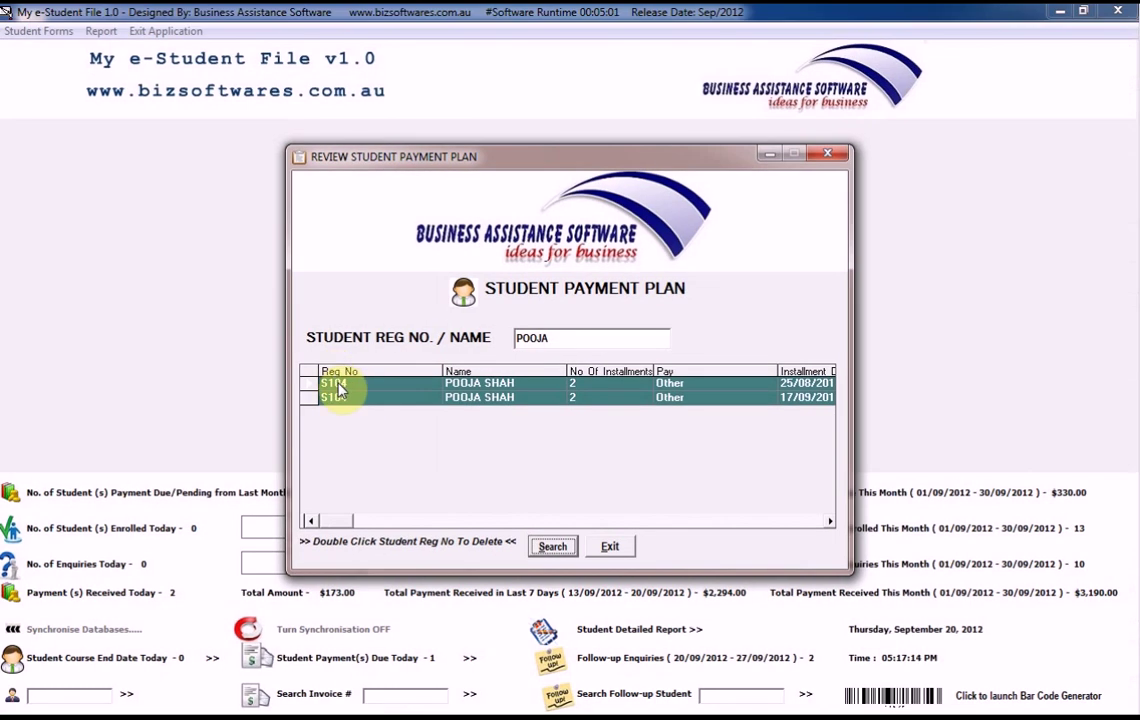
Step: Delete the first listed payment plan, authorising with the deletion login password, and exit the review form
double_click(338, 388)
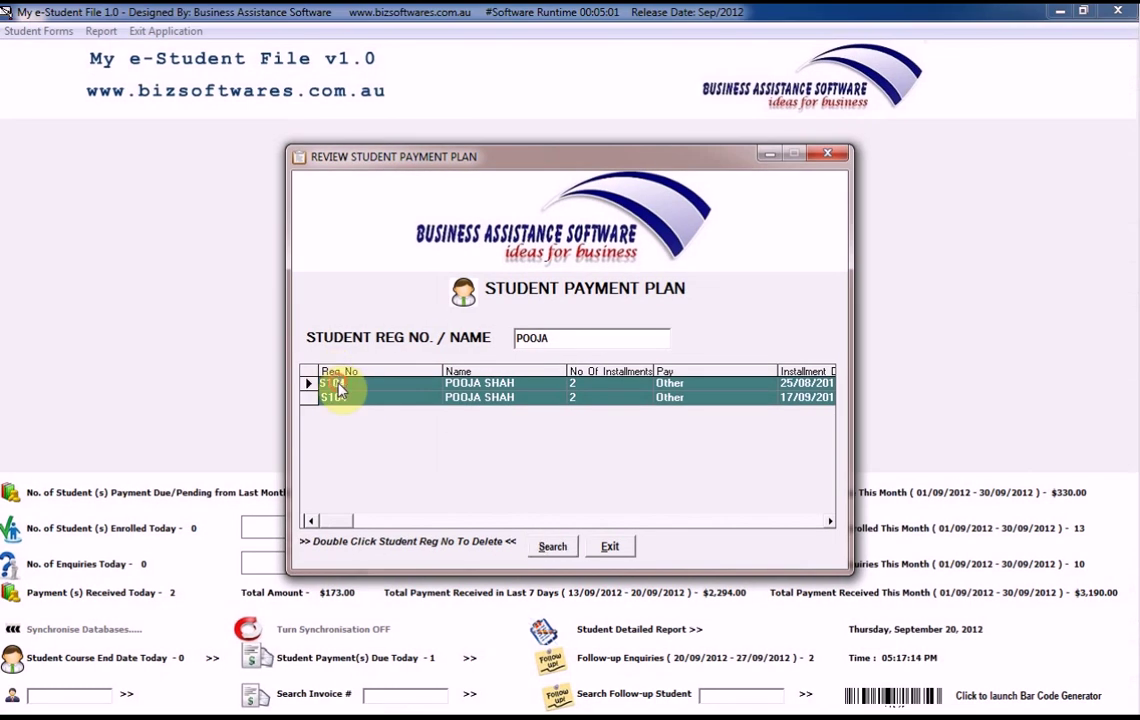
type("*")
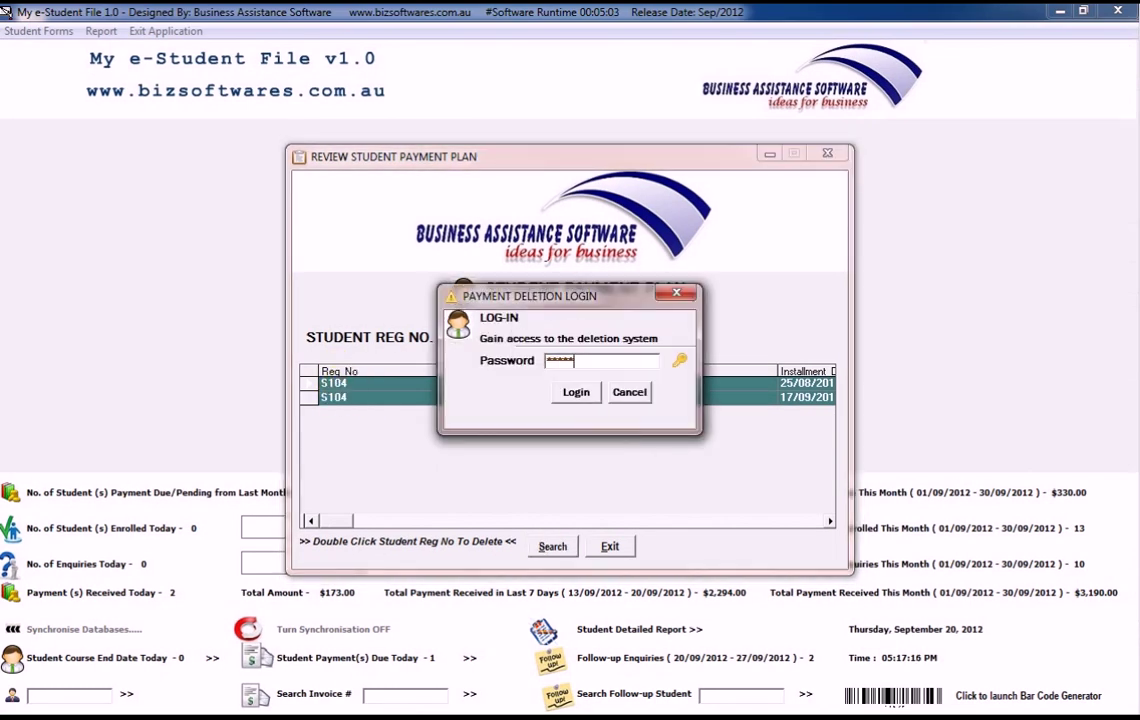
left_click(594, 398)
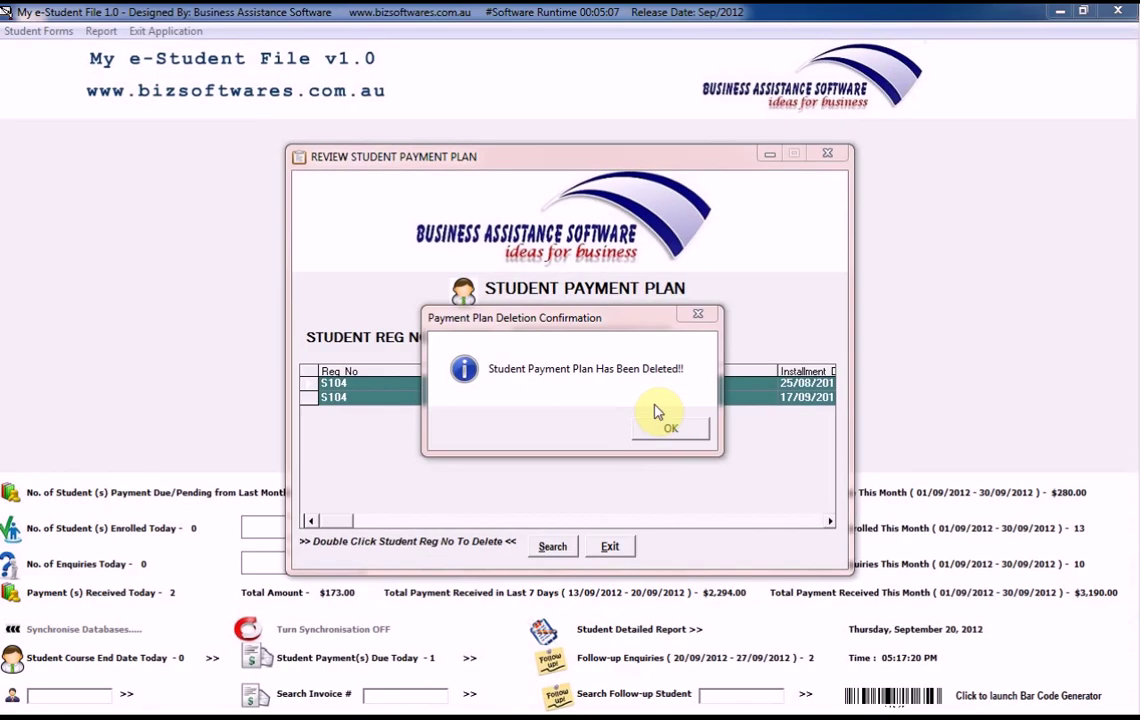
left_click(608, 413)
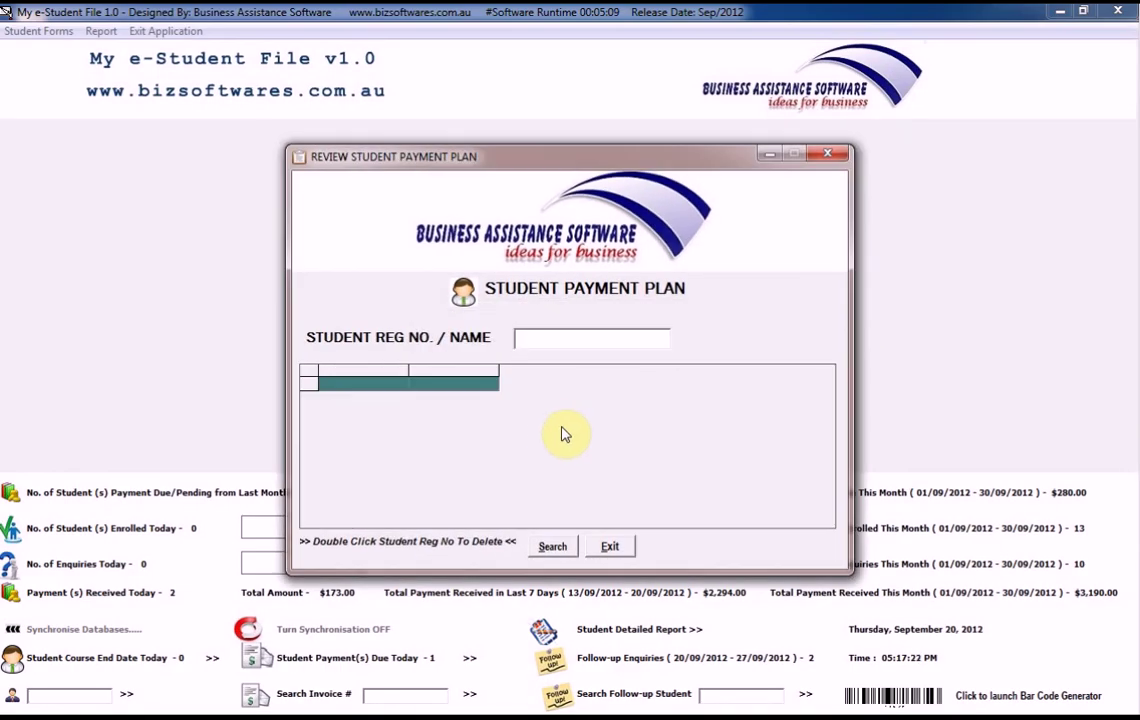
left_click(610, 546)
left_click(555, 428)
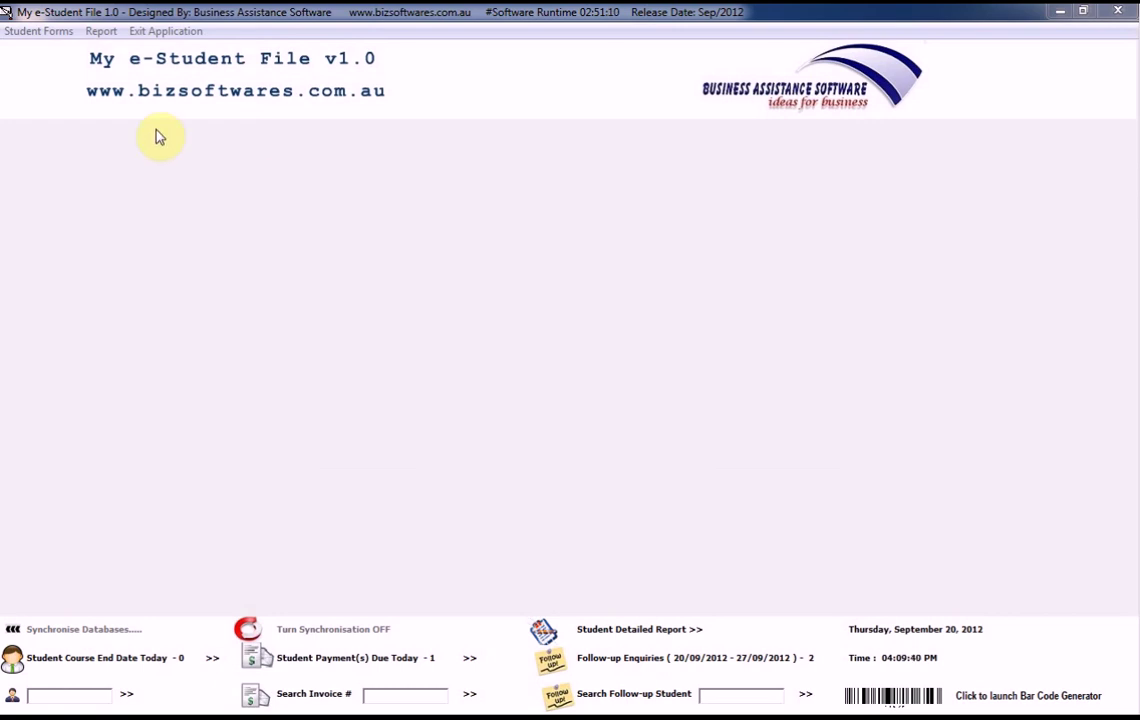
Step: Open the Student Payment Invoice Form, look up the student by first name and select the first listed match
left_click(31, 41)
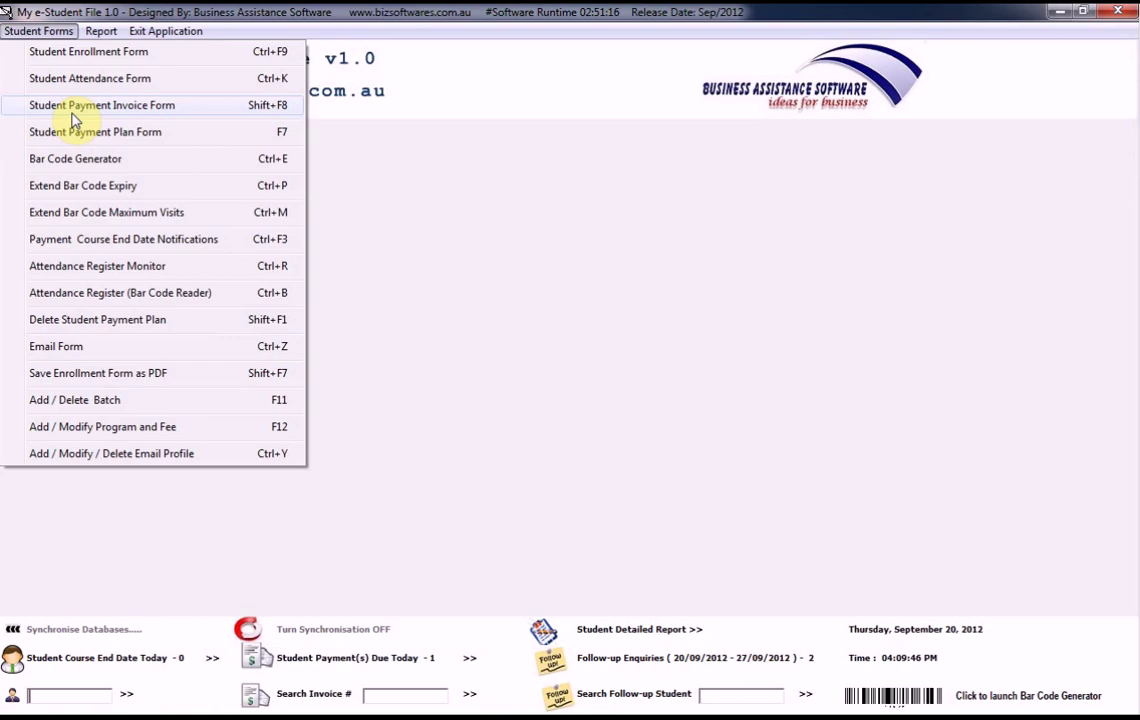
left_click(72, 110)
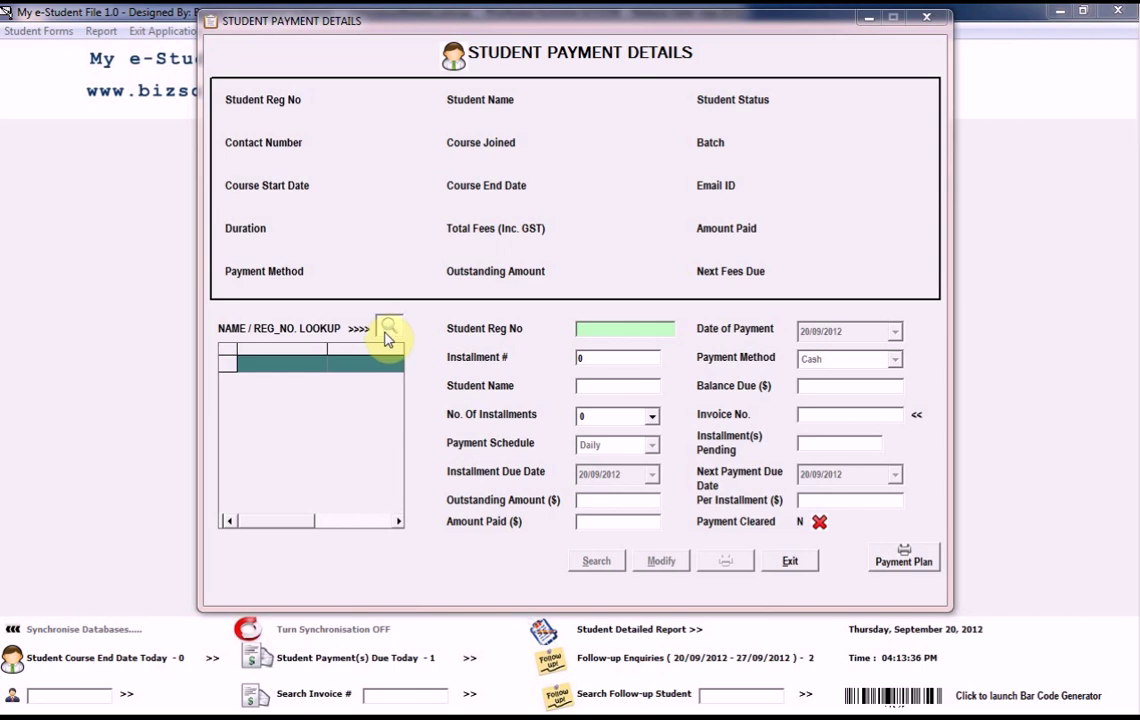
left_click(387, 337)
type("jason")
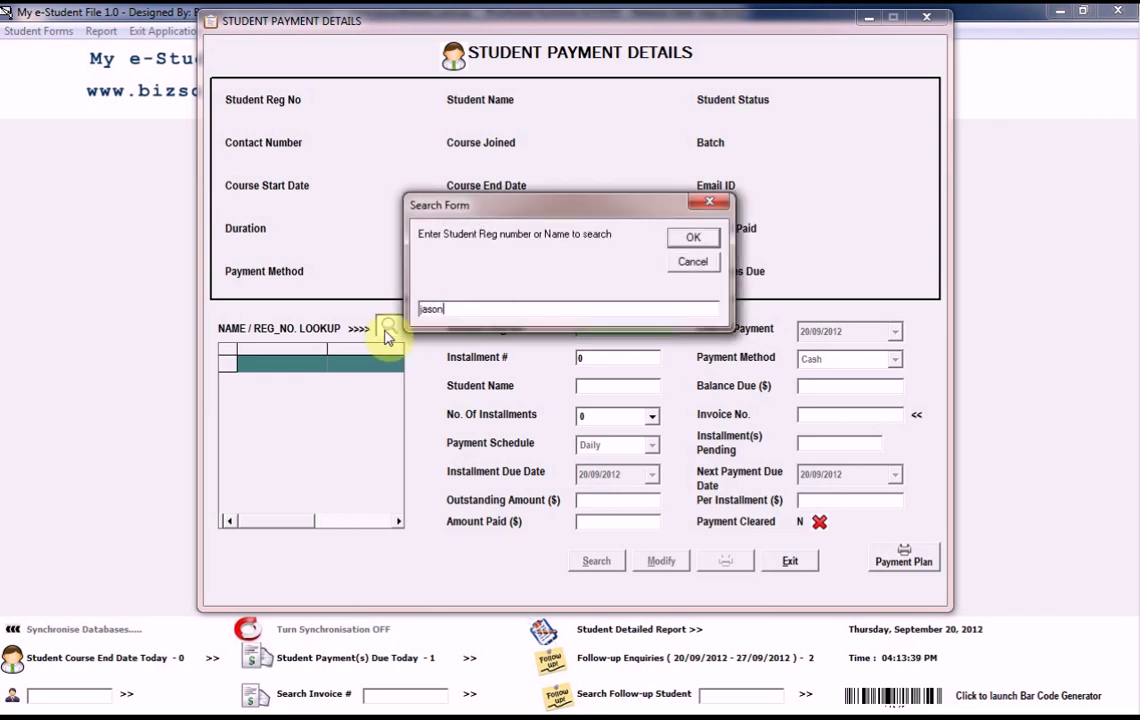
key("Return")
double_click(250, 364)
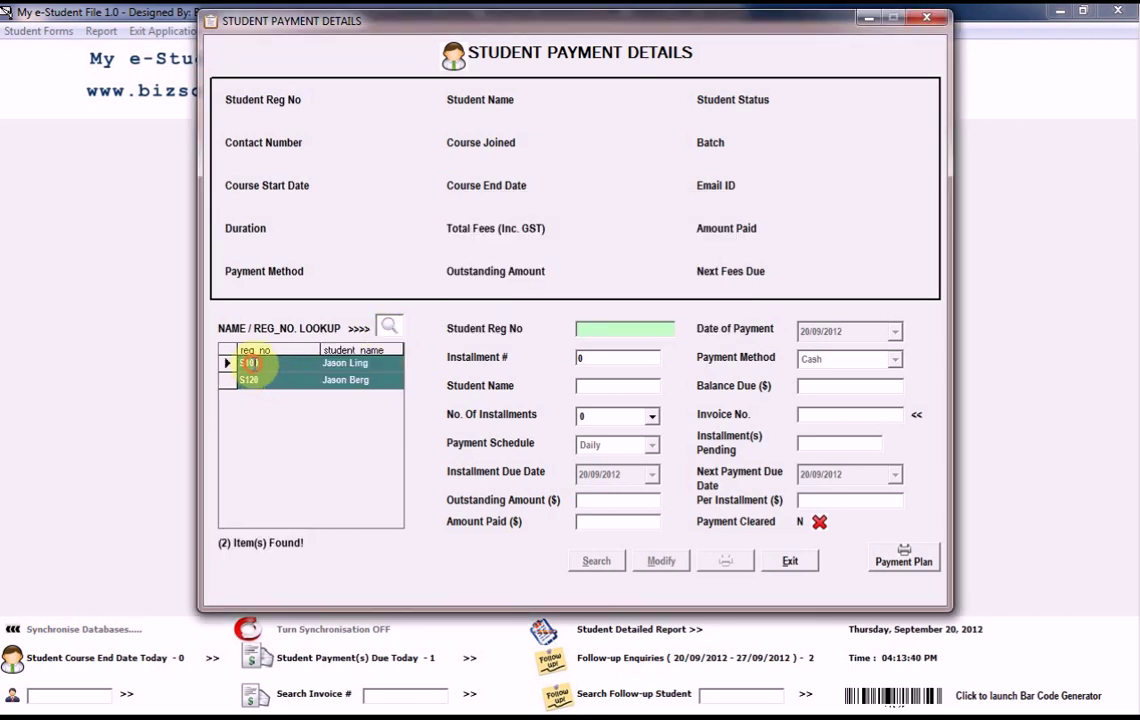
Step: Load the student's payment record for installment number 1
left_click(580, 359)
type("1")
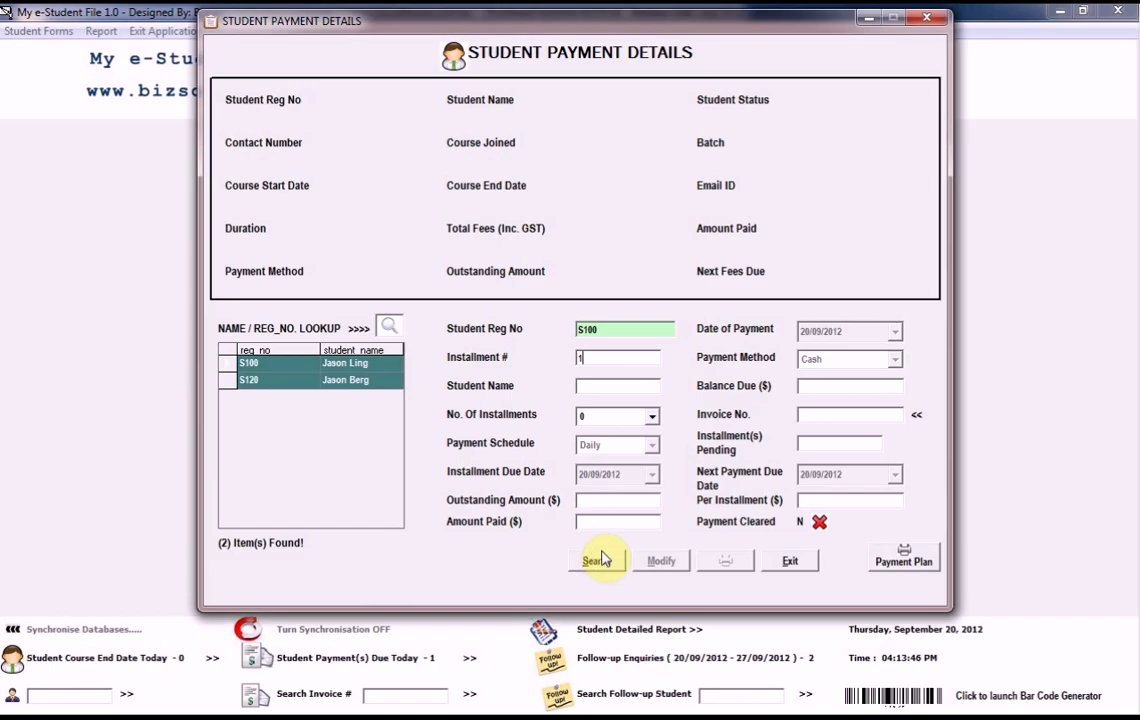
left_click(600, 560)
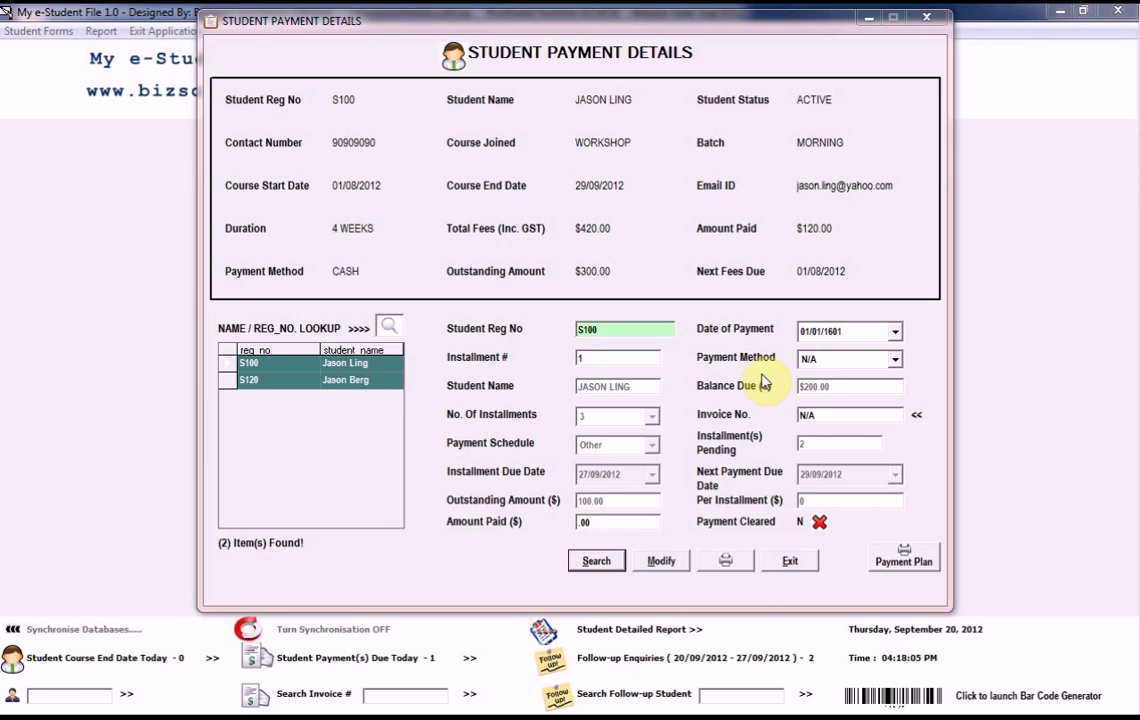
Step: Enter a $100 payment dated 20/09/2012 with payment method Cheque, and generate its invoice number
left_click(588, 525)
type("100")
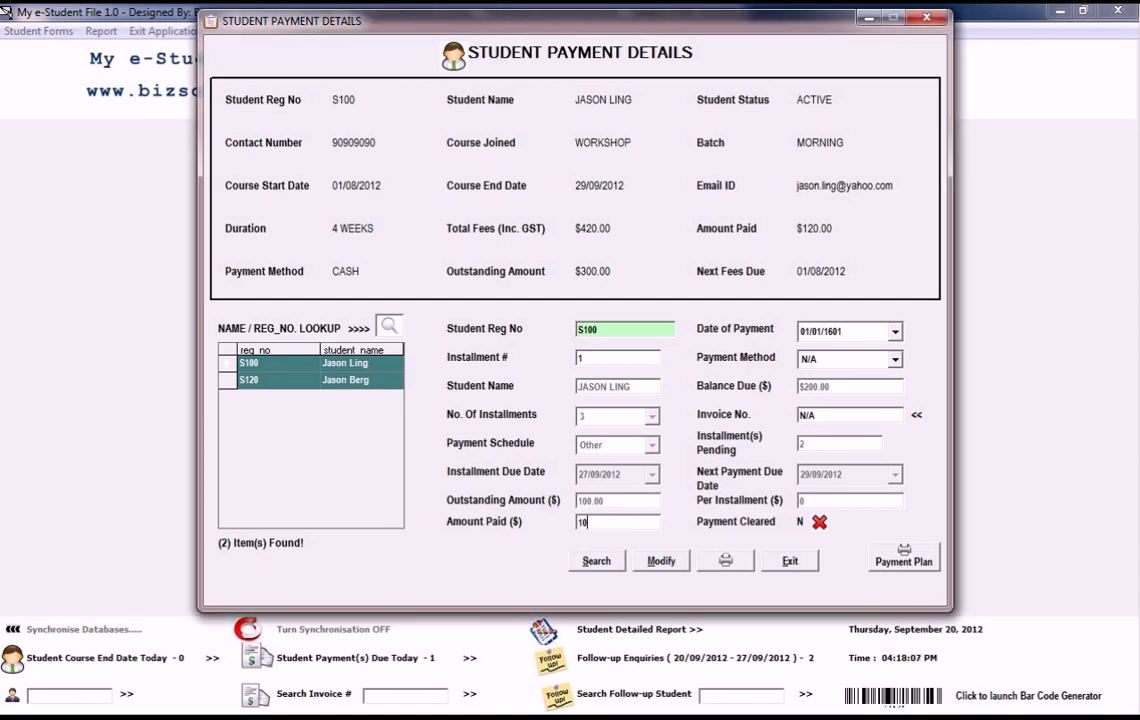
left_click(895, 336)
left_click(896, 361)
left_click(840, 431)
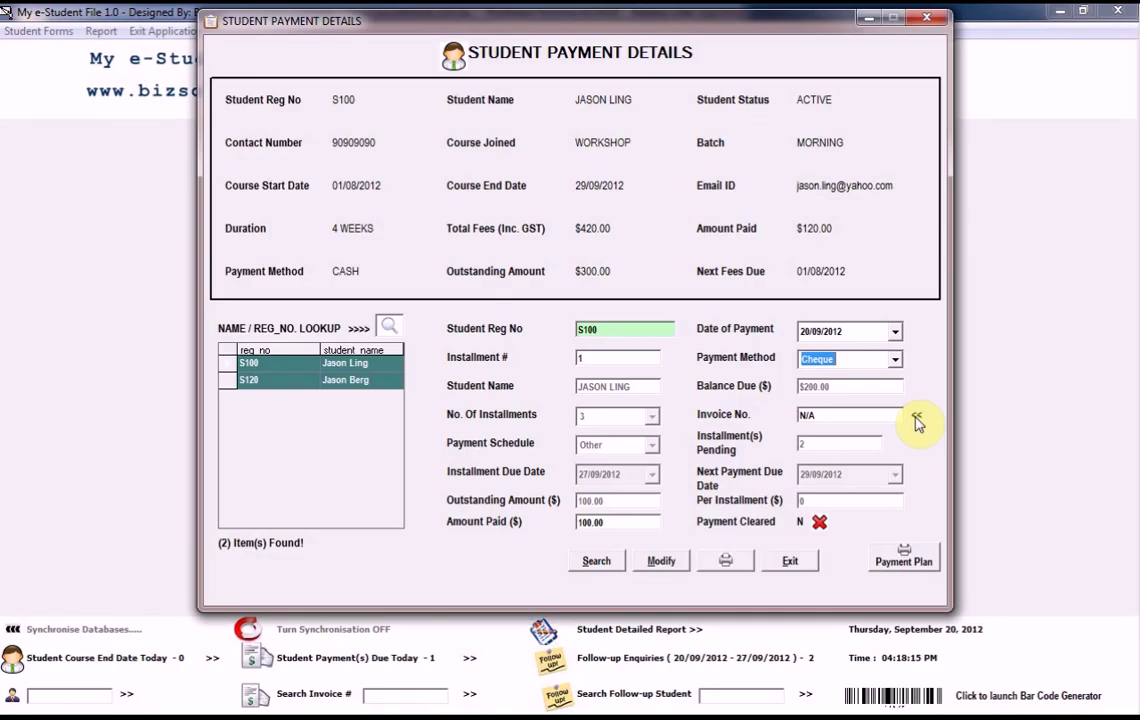
left_click(915, 416)
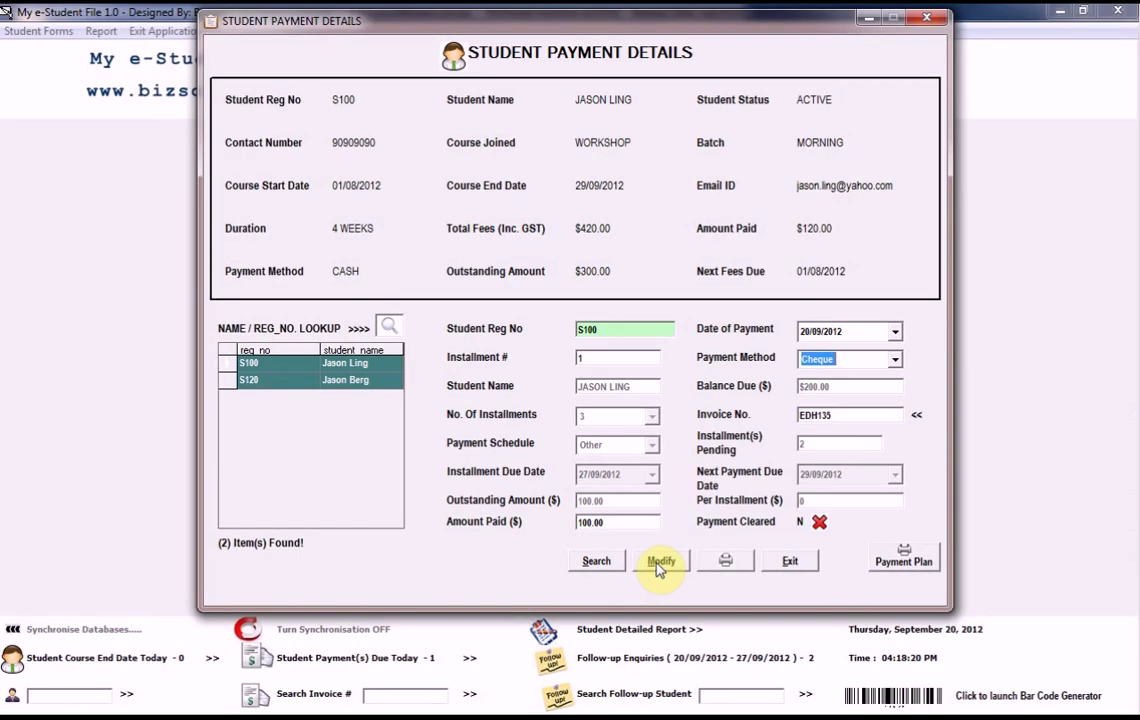
Step: Save the modified payment record and confirm the change
left_click(592, 408)
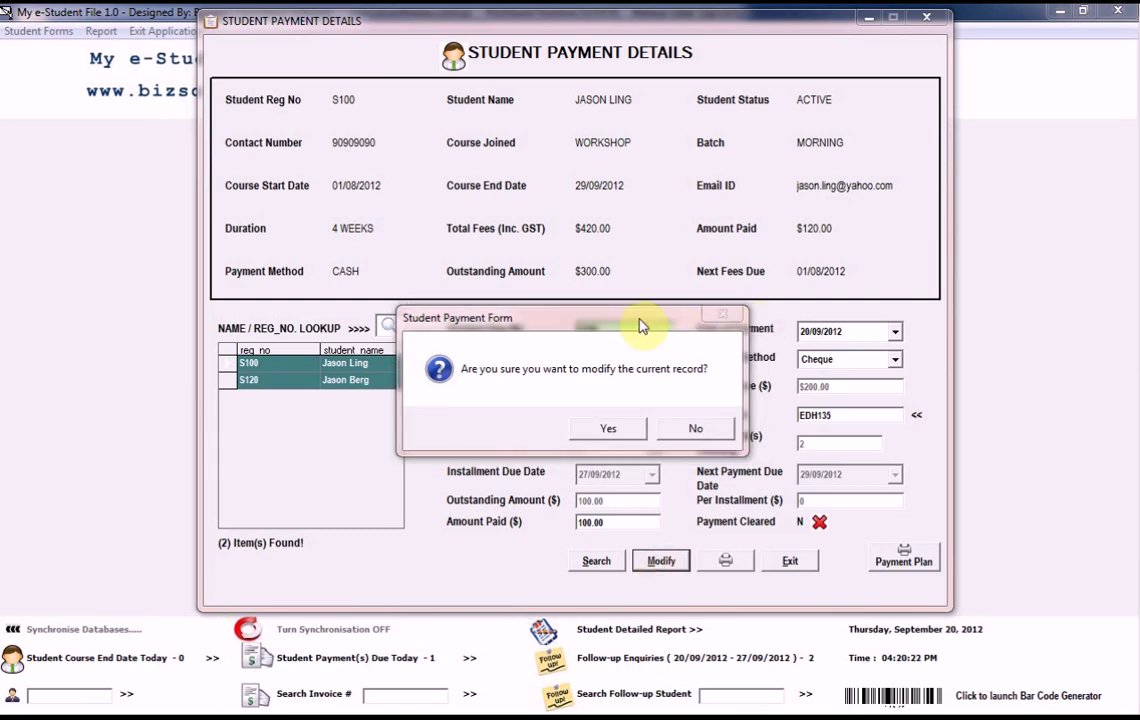
left_click(606, 428)
left_click(665, 428)
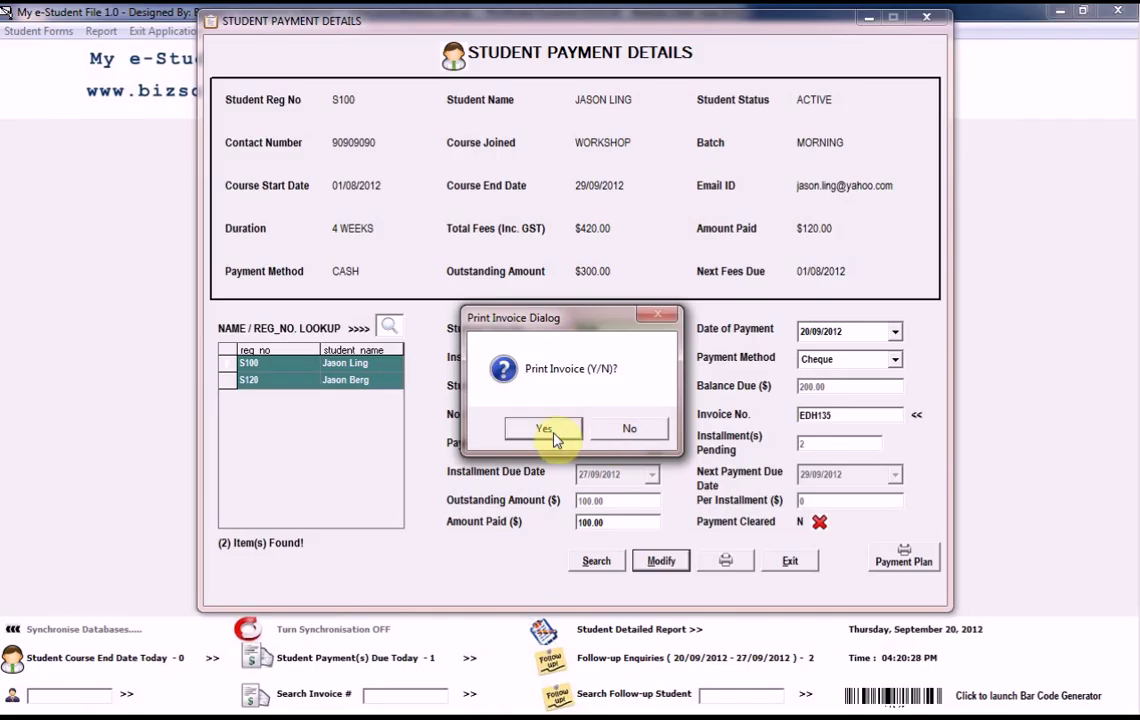
Step: Open the print preview of the payment invoice, view its details at full window size and close it
left_click(553, 436)
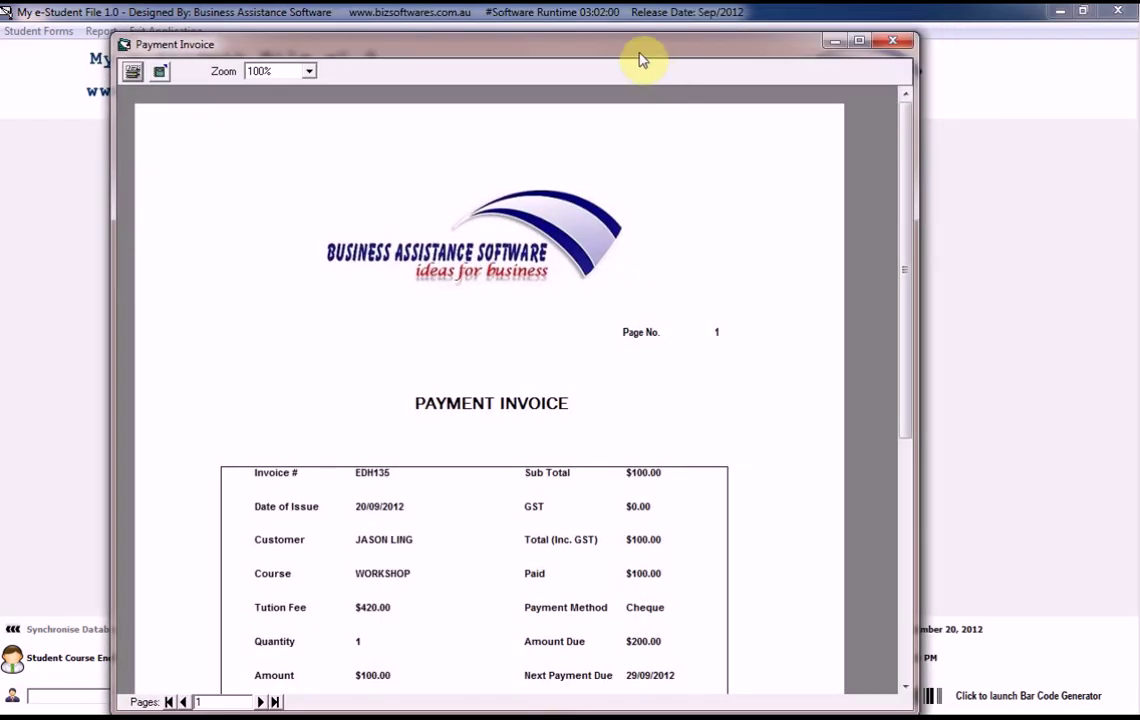
double_click(638, 52)
left_click_drag(1133, 247, 1133, 349)
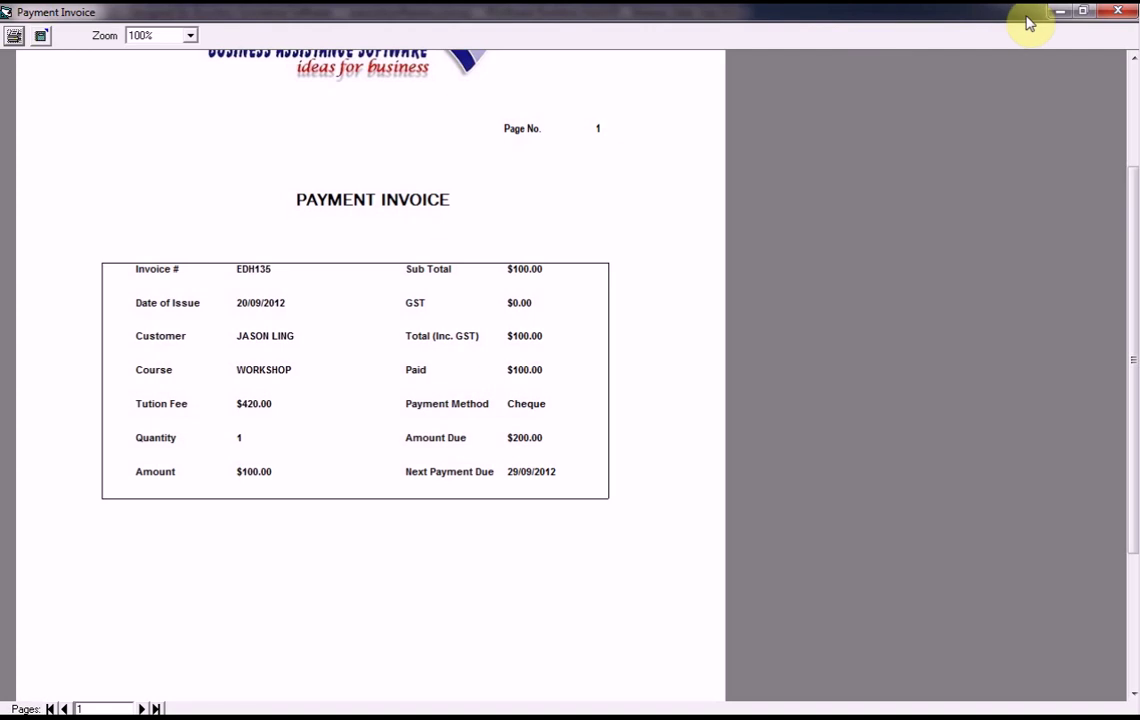
left_click(1118, 12)
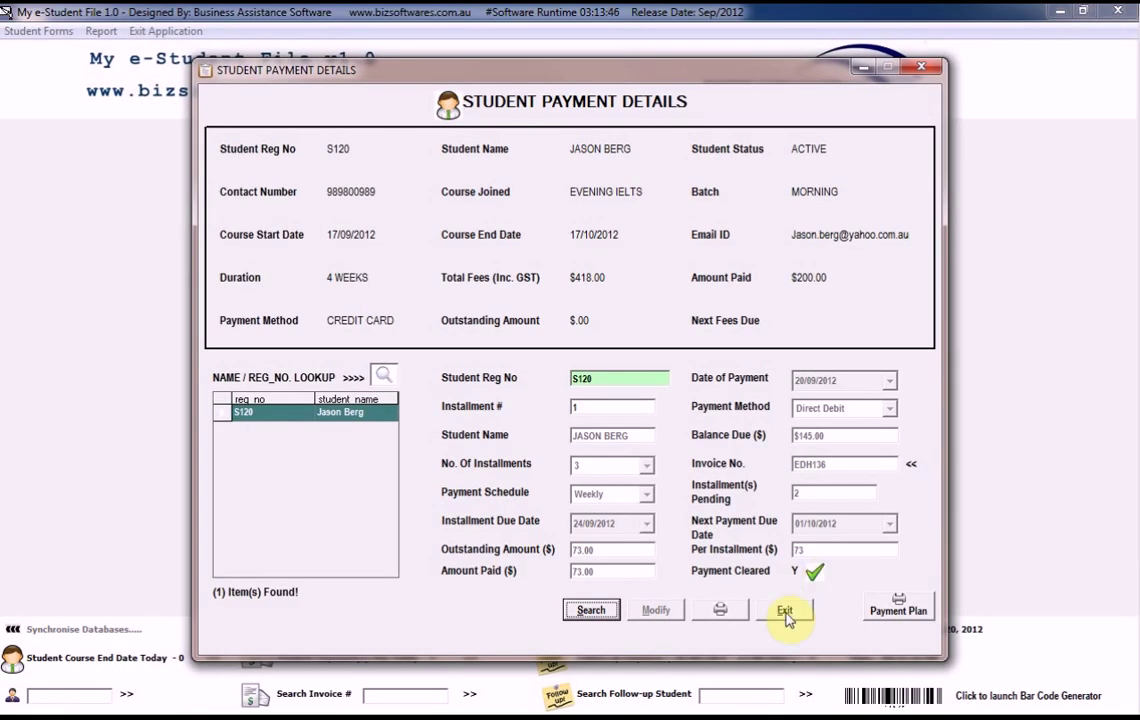
Step: Exit the Student Payment Details form
left_click(786, 612)
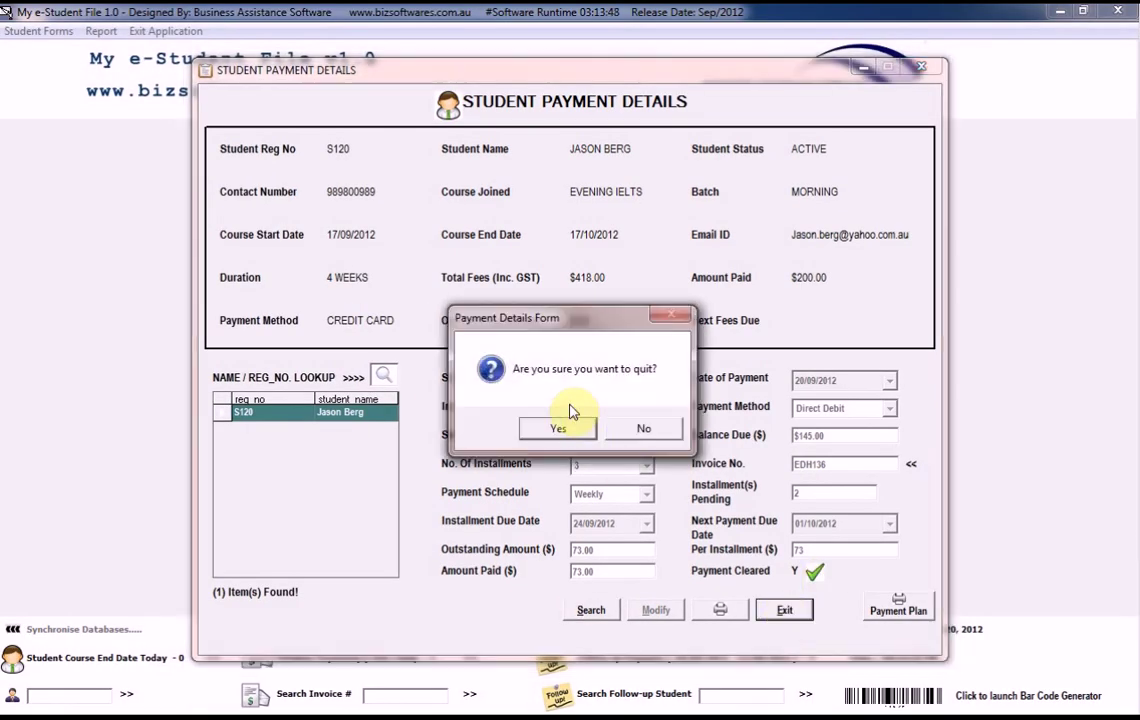
left_click(563, 430)
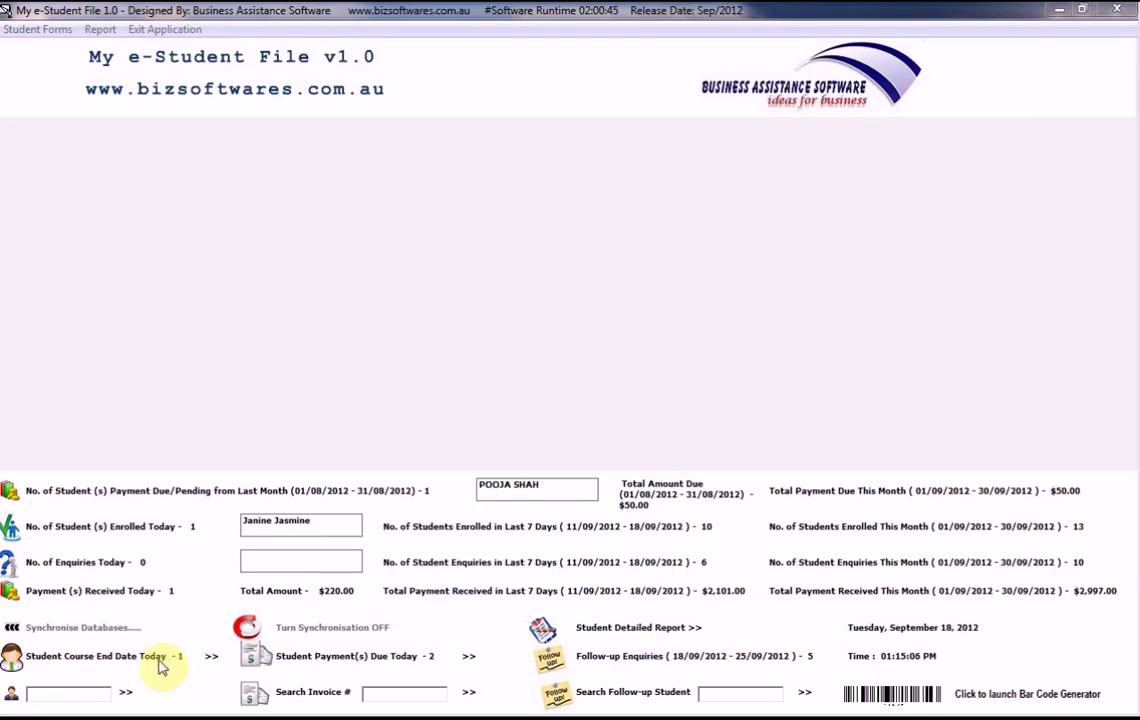
Step: Open the payment and course end reminder, view the payment due date report for 18/09/2012 at full window size, and close the report
left_click(313, 610)
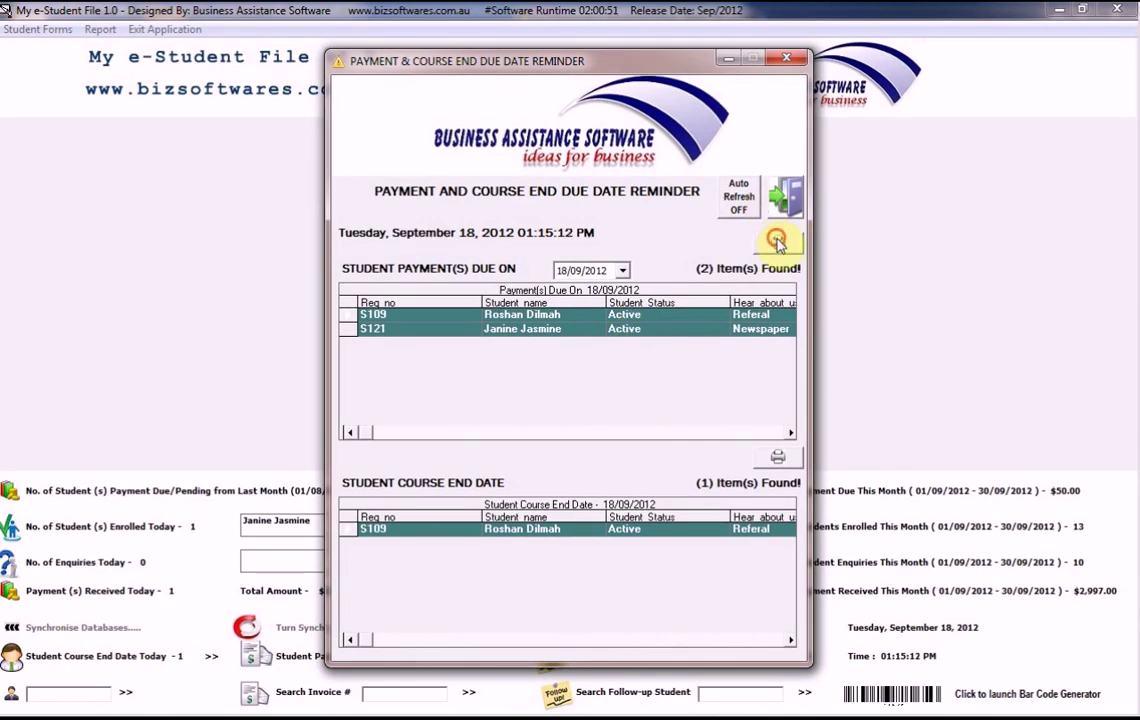
left_click(869, 171)
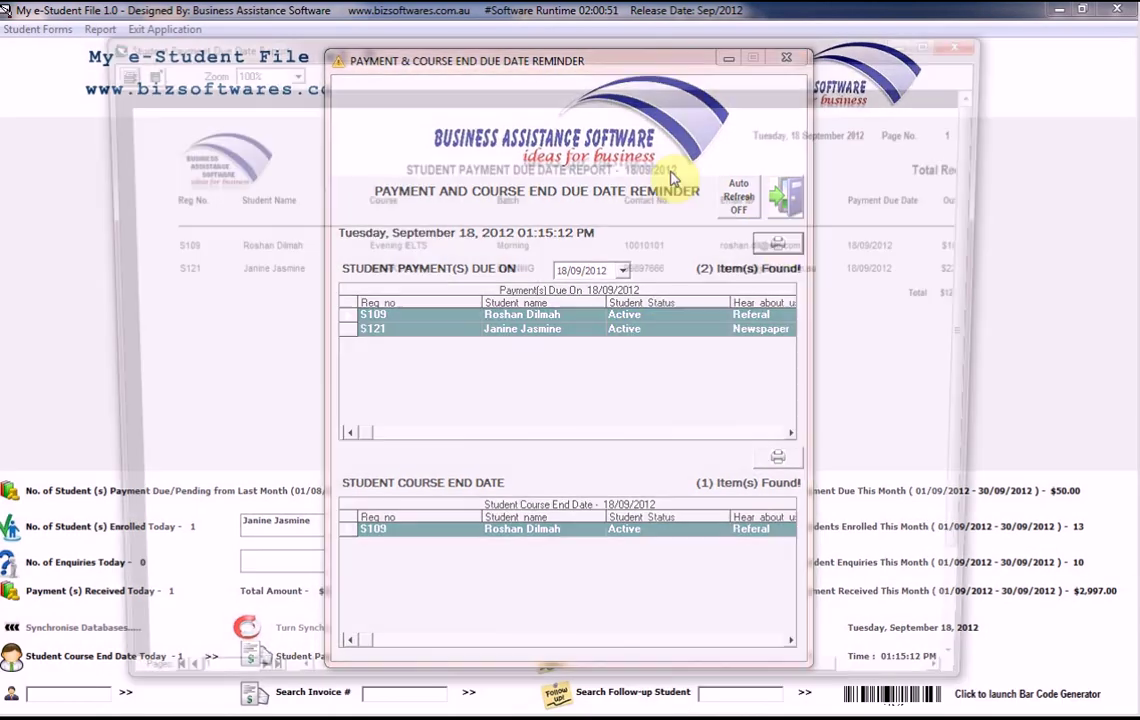
double_click(544, 46)
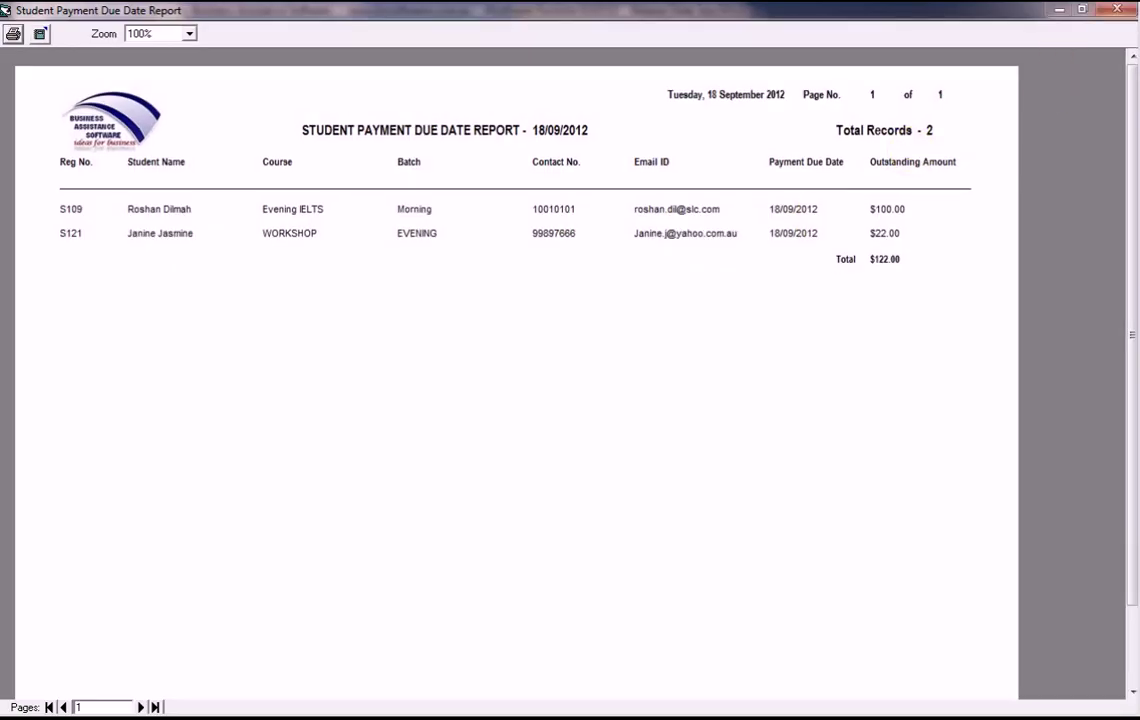
left_click(1128, 9)
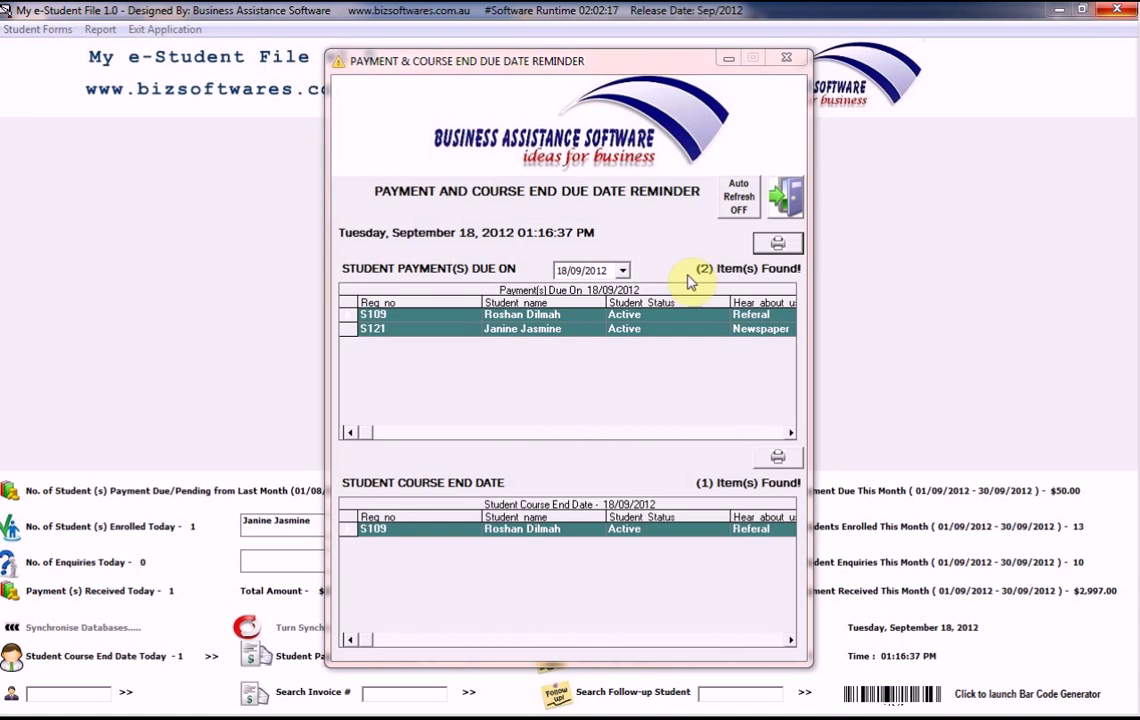
Step: Check the payments due and course end dates for 27/09/2012 and 28/09/2012, and exit the reminder form
left_click(622, 270)
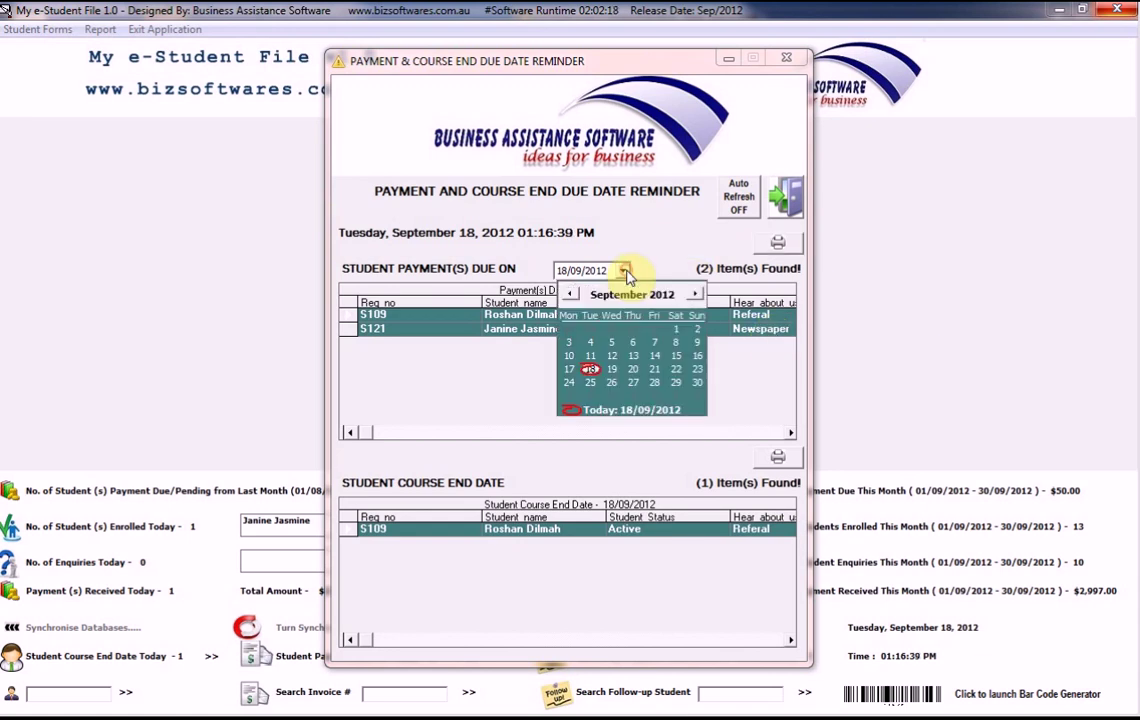
left_click(640, 383)
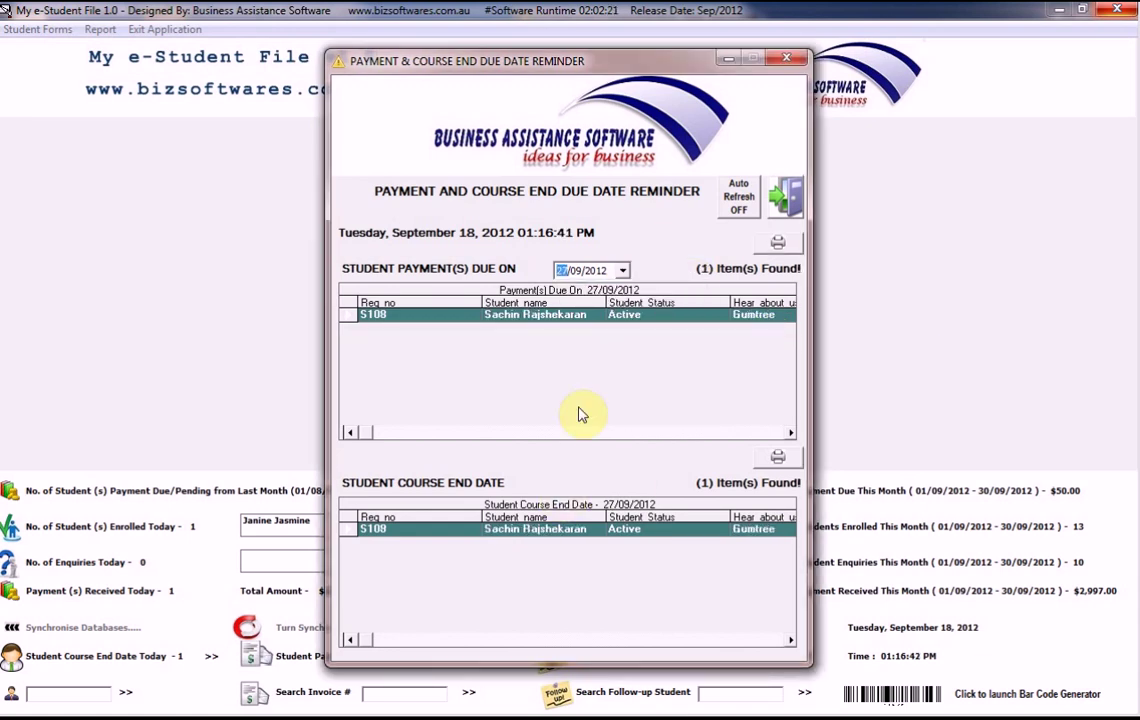
left_click(622, 270)
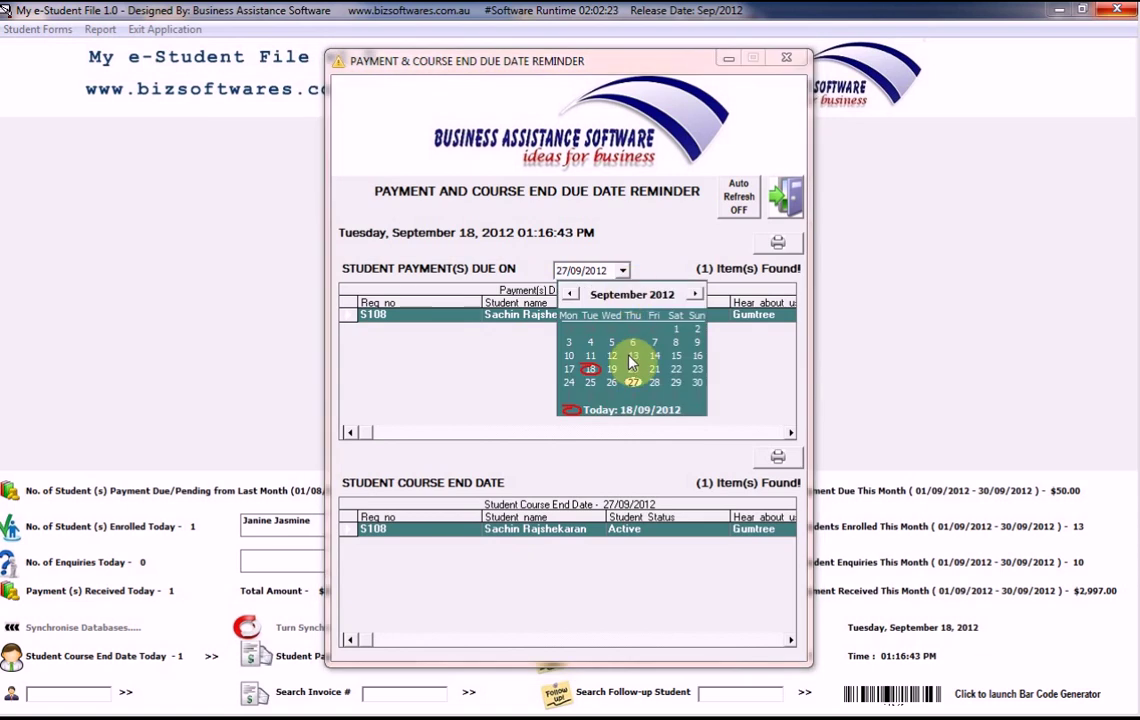
left_click(655, 382)
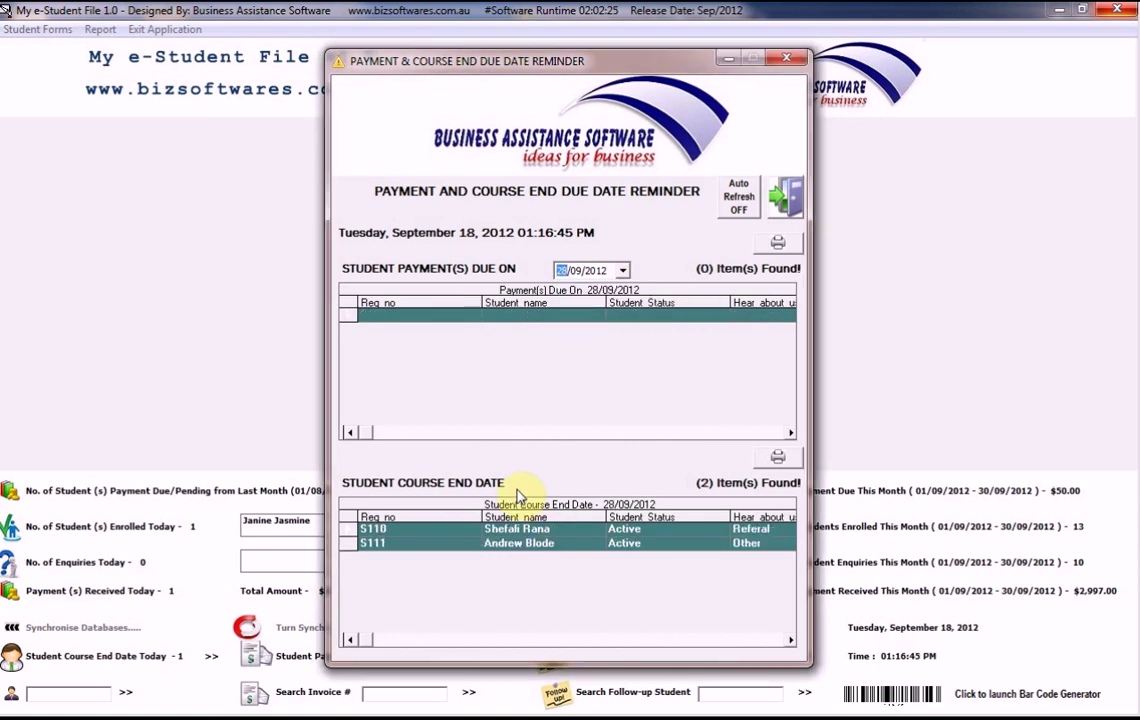
left_click(786, 196)
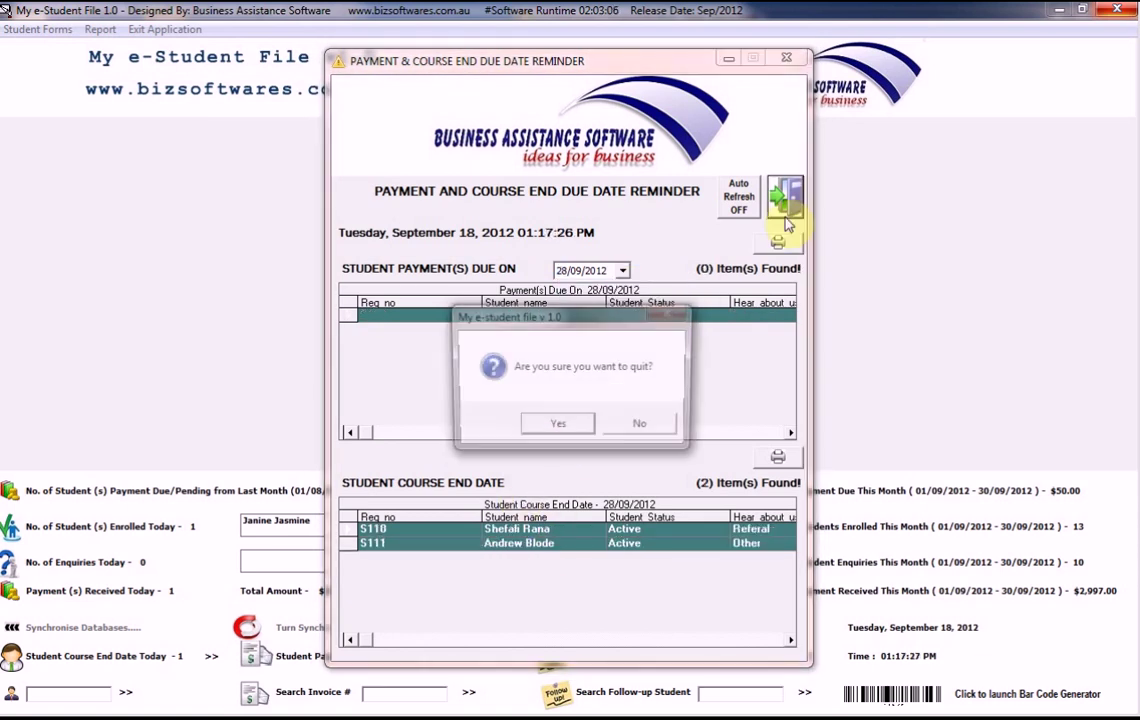
left_click(576, 427)
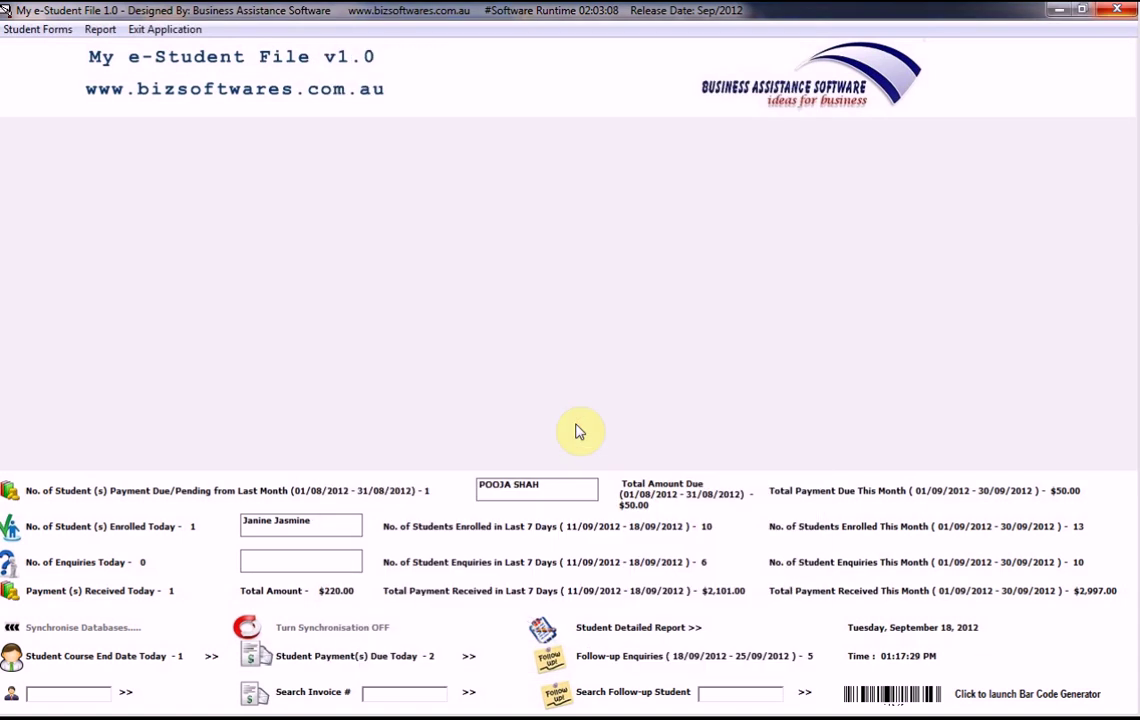
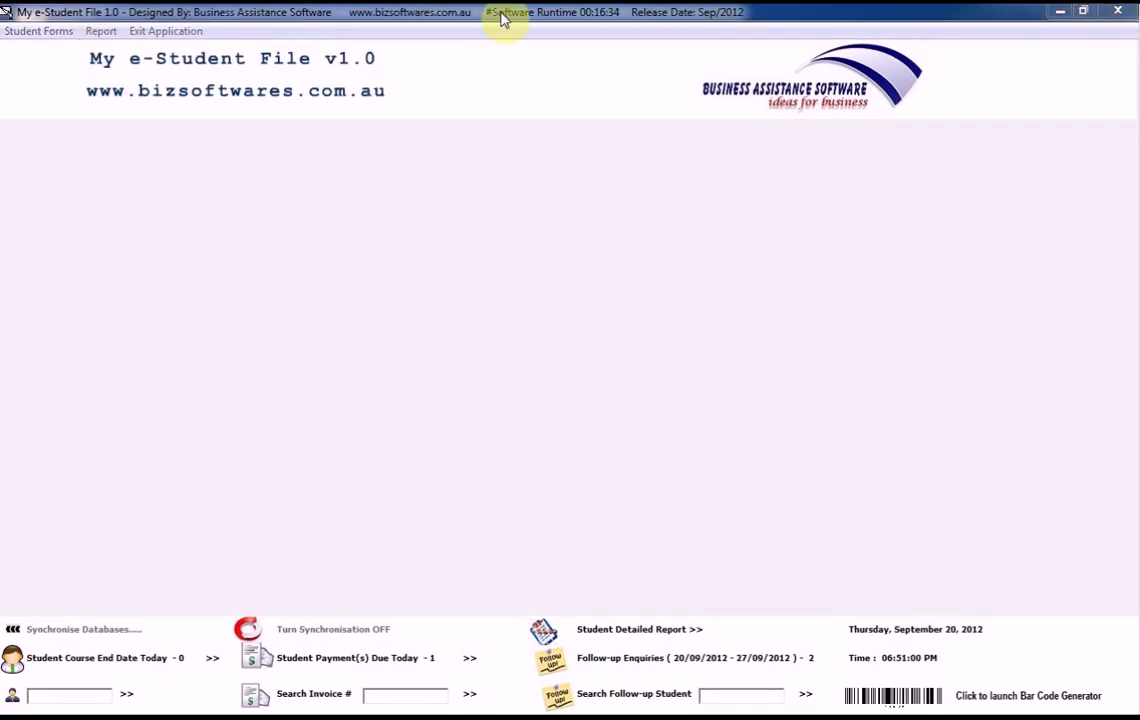
Step: Open the Student Status Report and list the Active students enrolled from 01/04/2012 to 01/09/2012
left_click(101, 31)
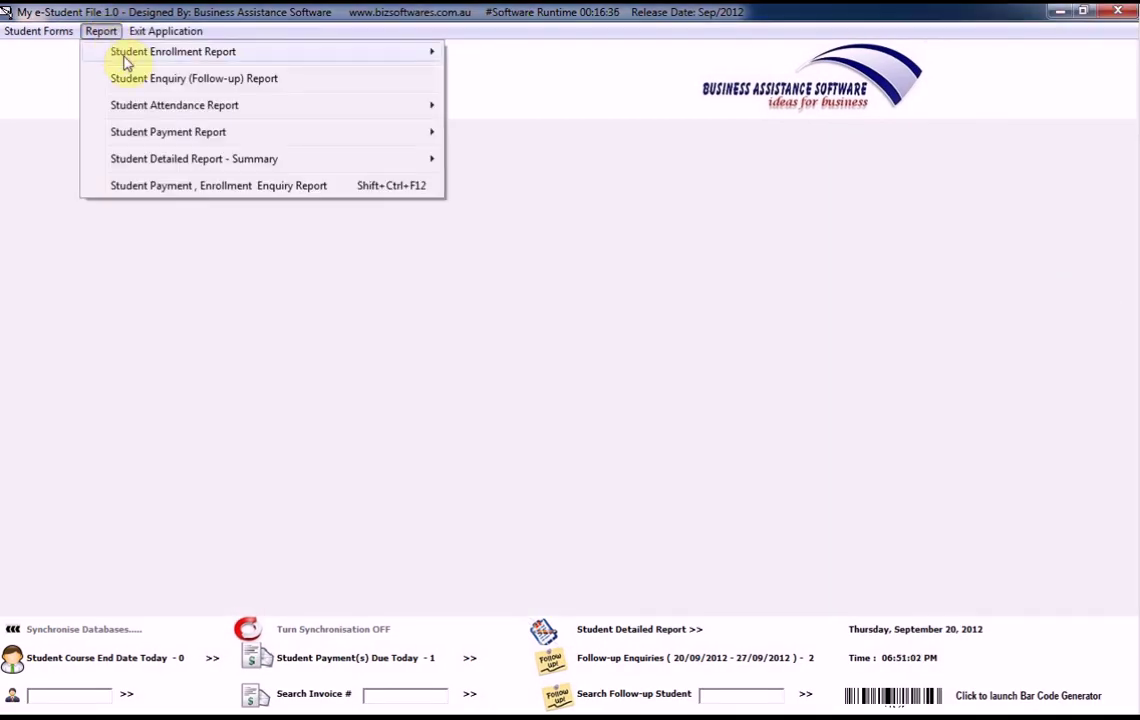
mouse_move(370, 52)
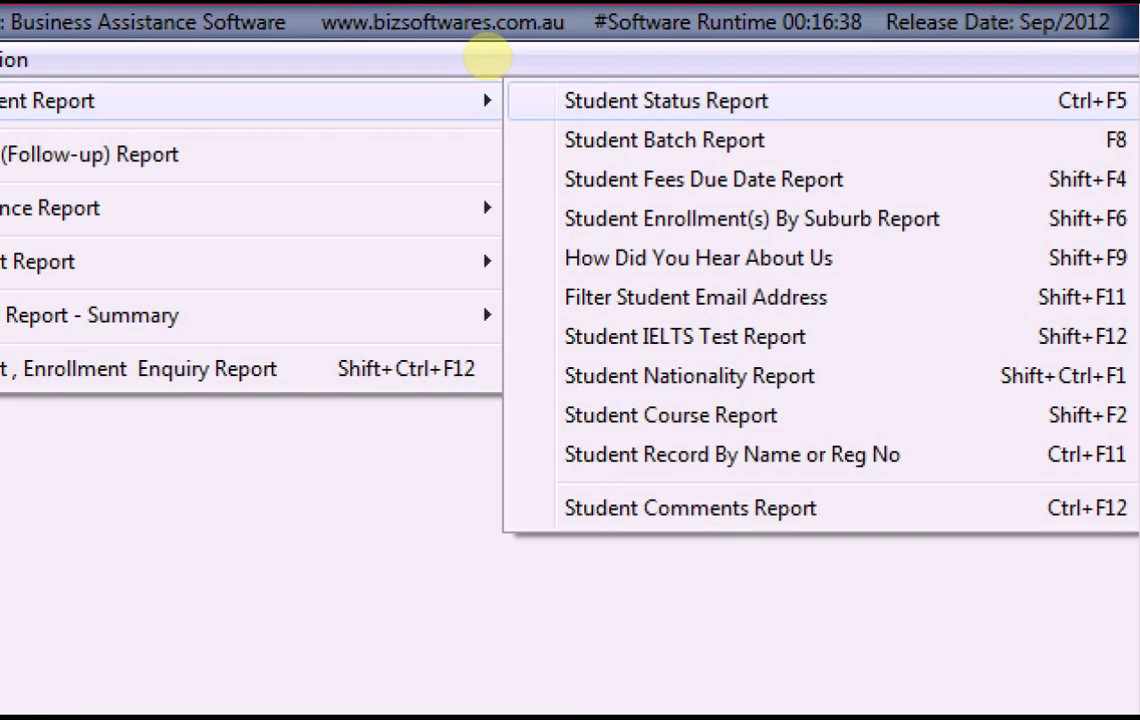
left_click(589, 101)
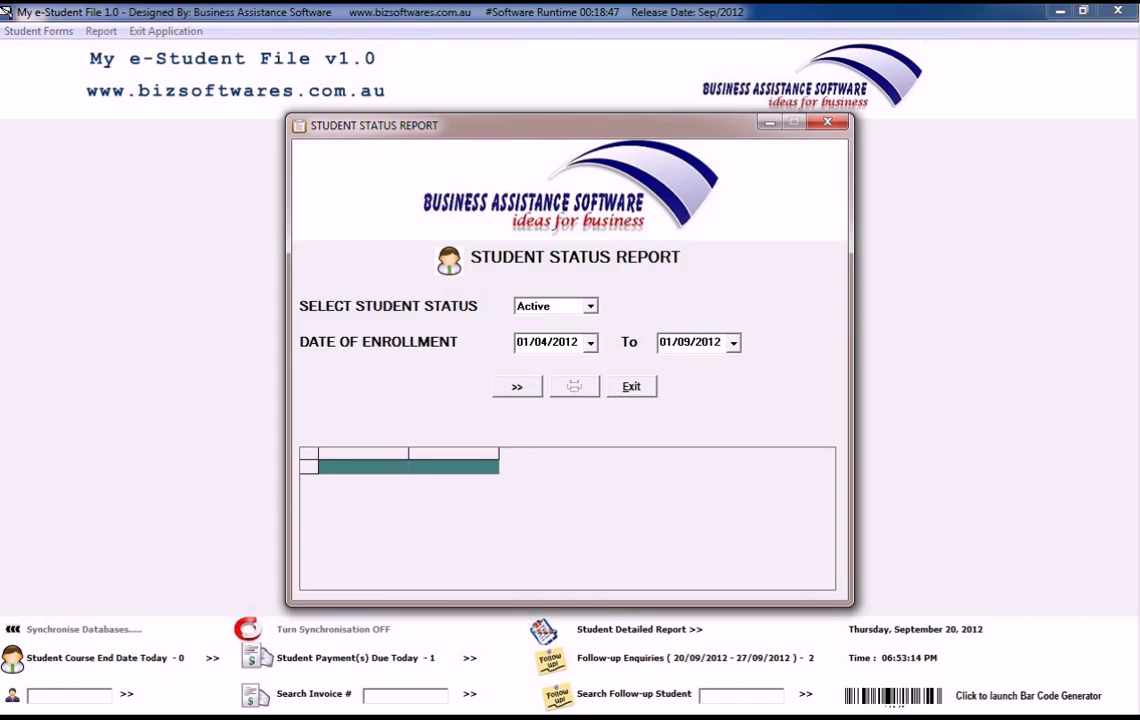
left_click(590, 308)
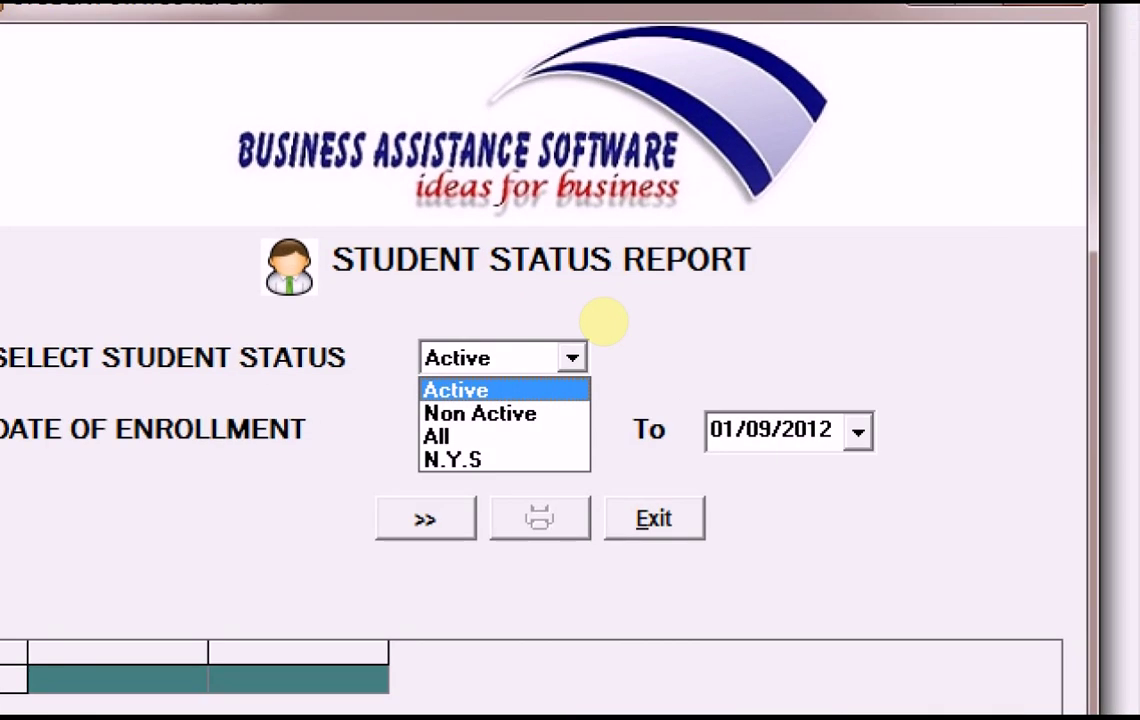
left_click(585, 390)
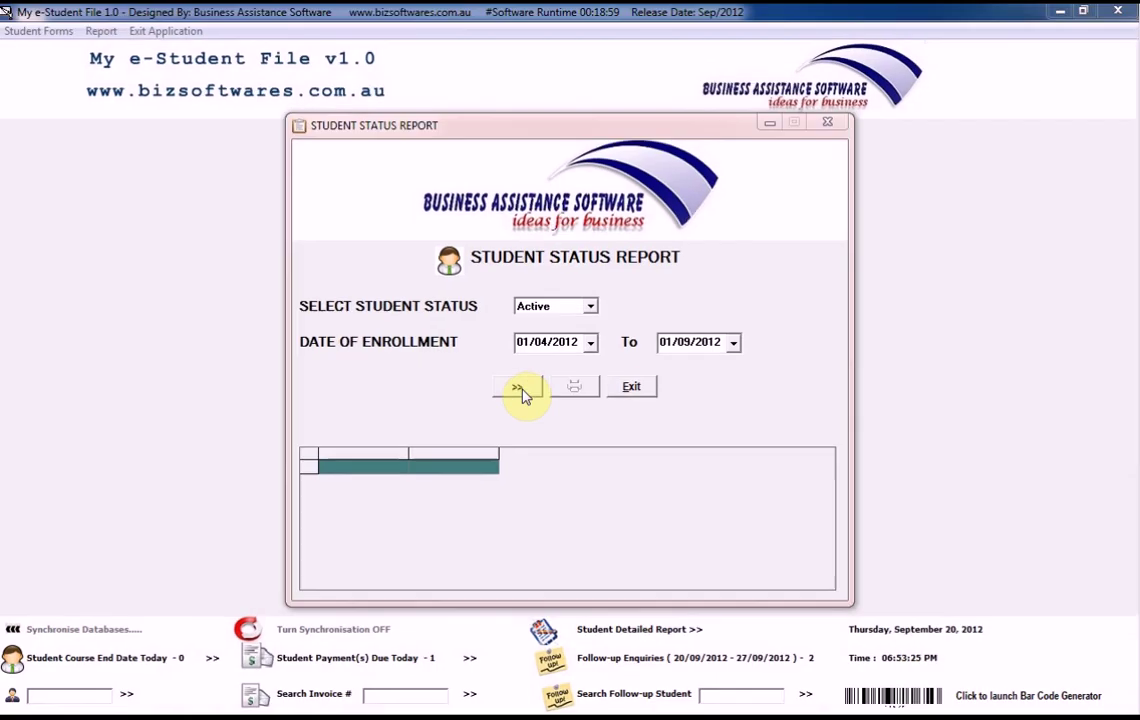
left_click(519, 389)
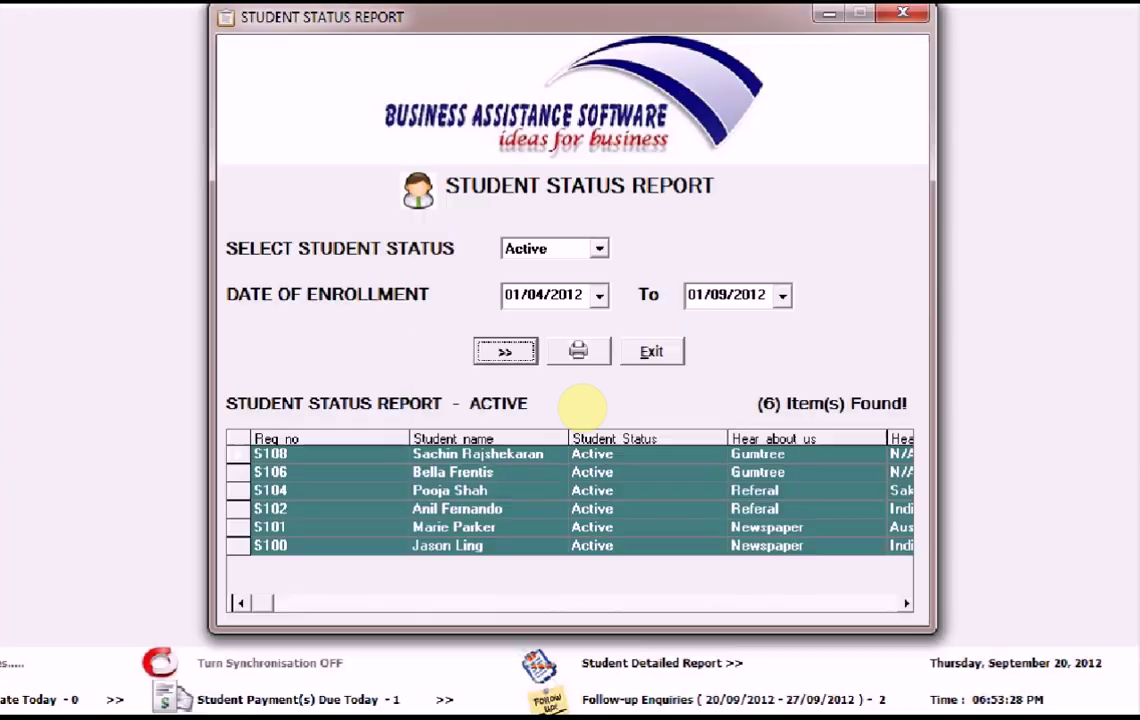
Step: View the print preview of the active student status report and close it
left_click(573, 388)
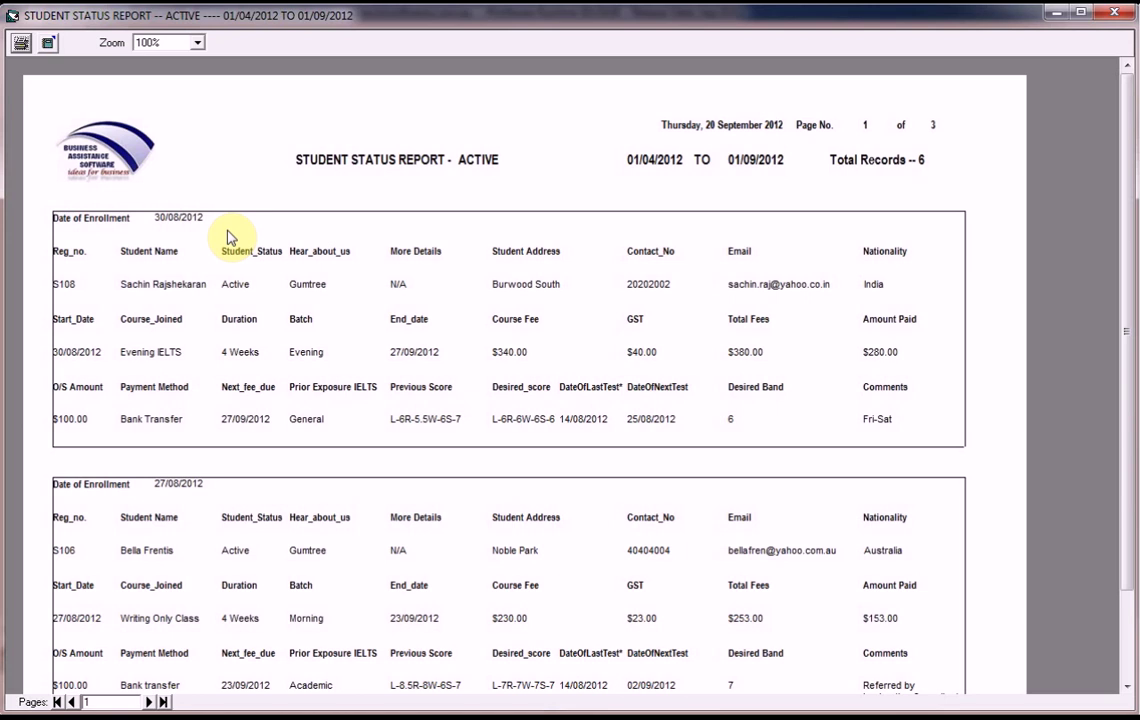
left_click(1113, 12)
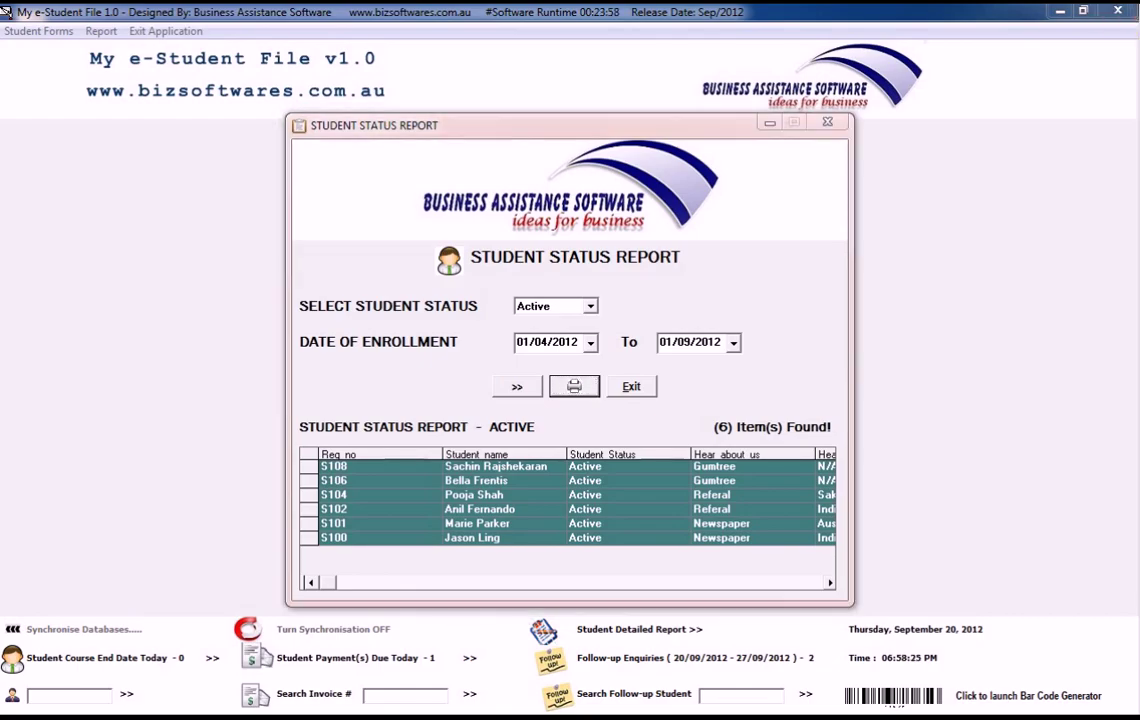
Step: Exit the Student Status Report and confirm quitting
left_click(598, 134)
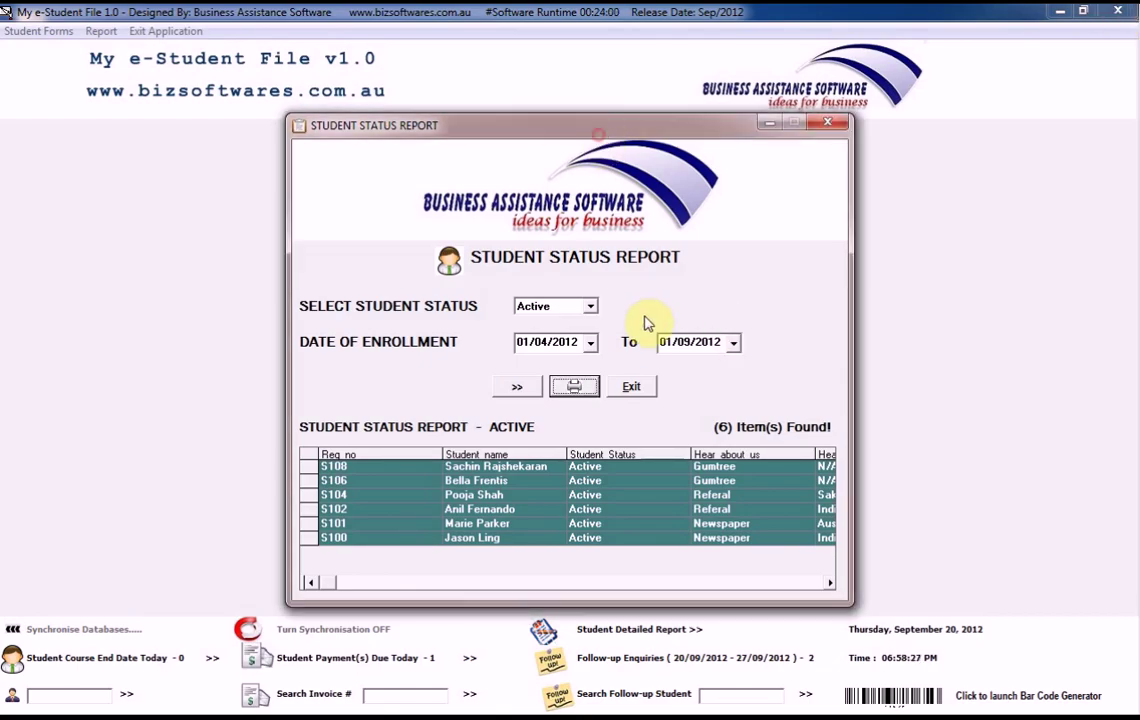
left_click(631, 386)
left_click(558, 430)
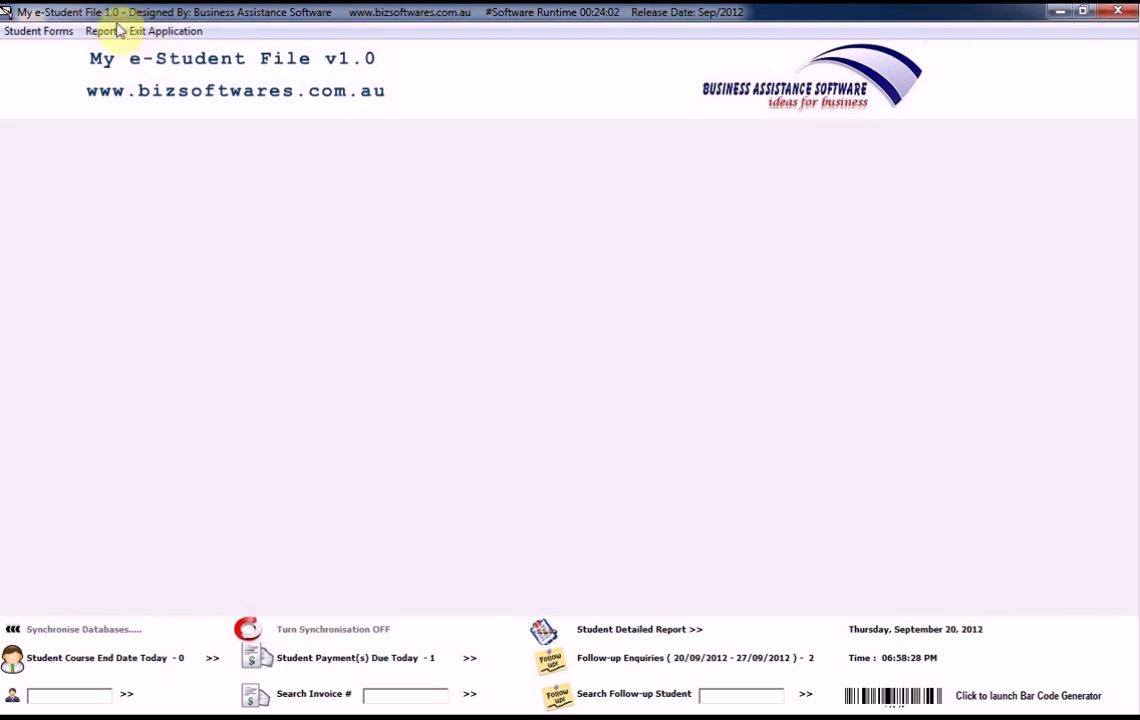
Step: Open the Student Batch Report and list Non Active students from all batches with course end dates from 01/01/2012 to 31/12/2012
left_click(108, 33)
mouse_move(170, 51)
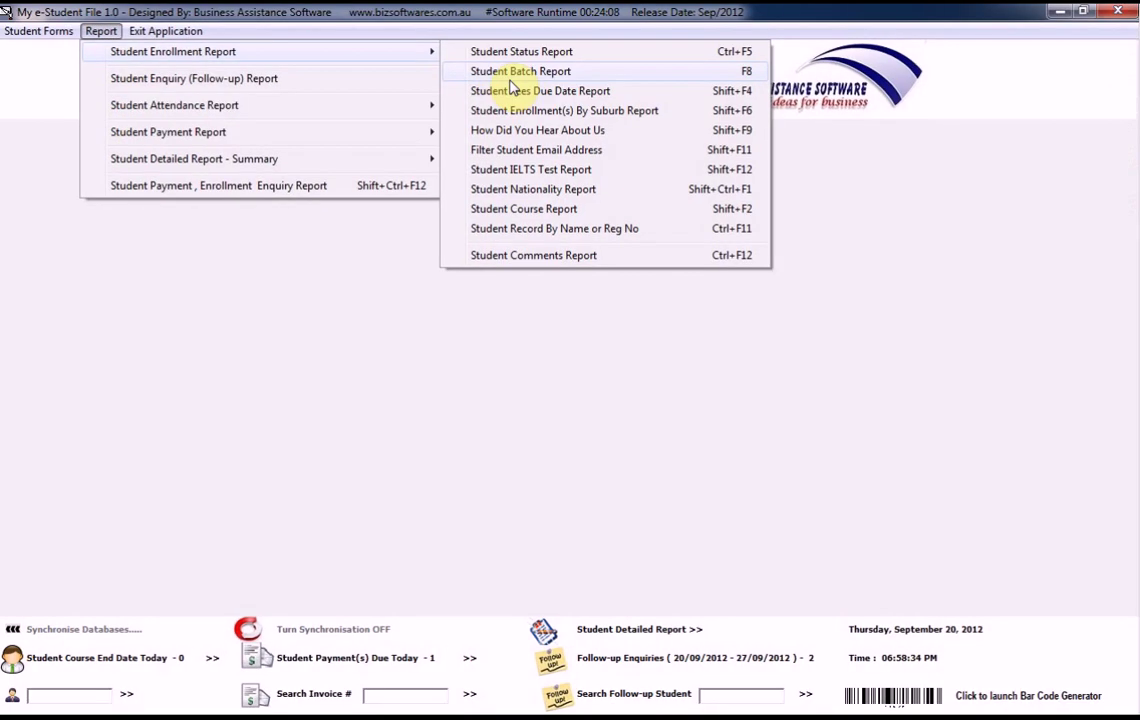
left_click(508, 73)
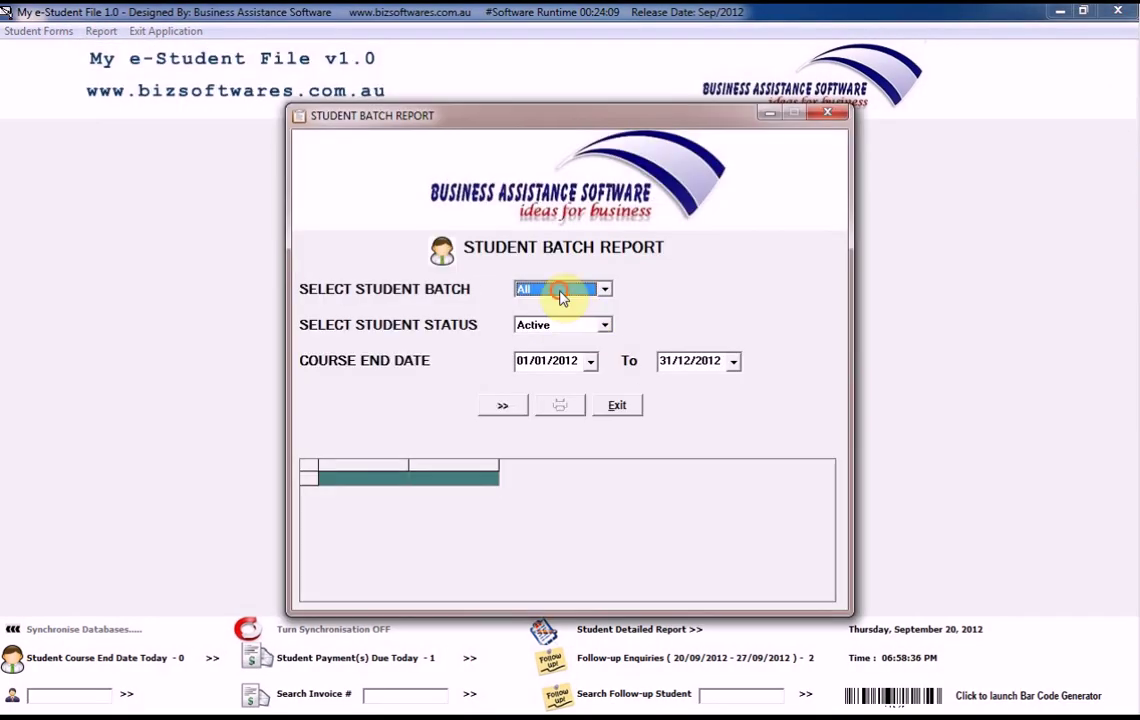
left_click(561, 292)
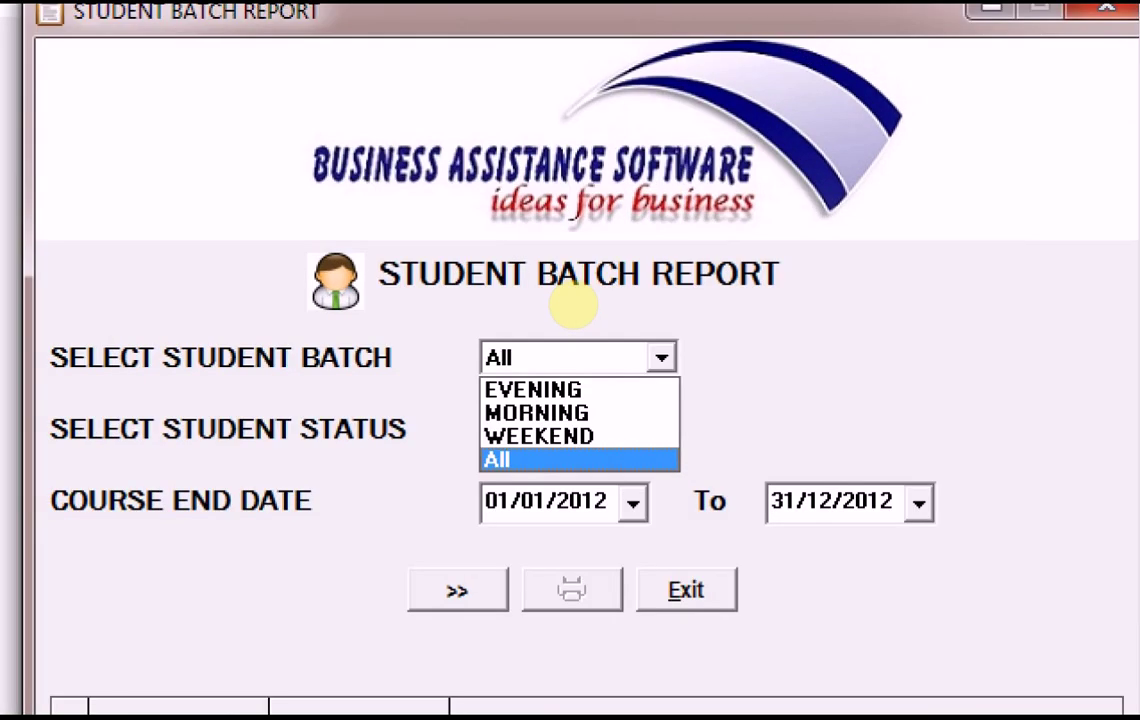
left_click(573, 362)
left_click(575, 438)
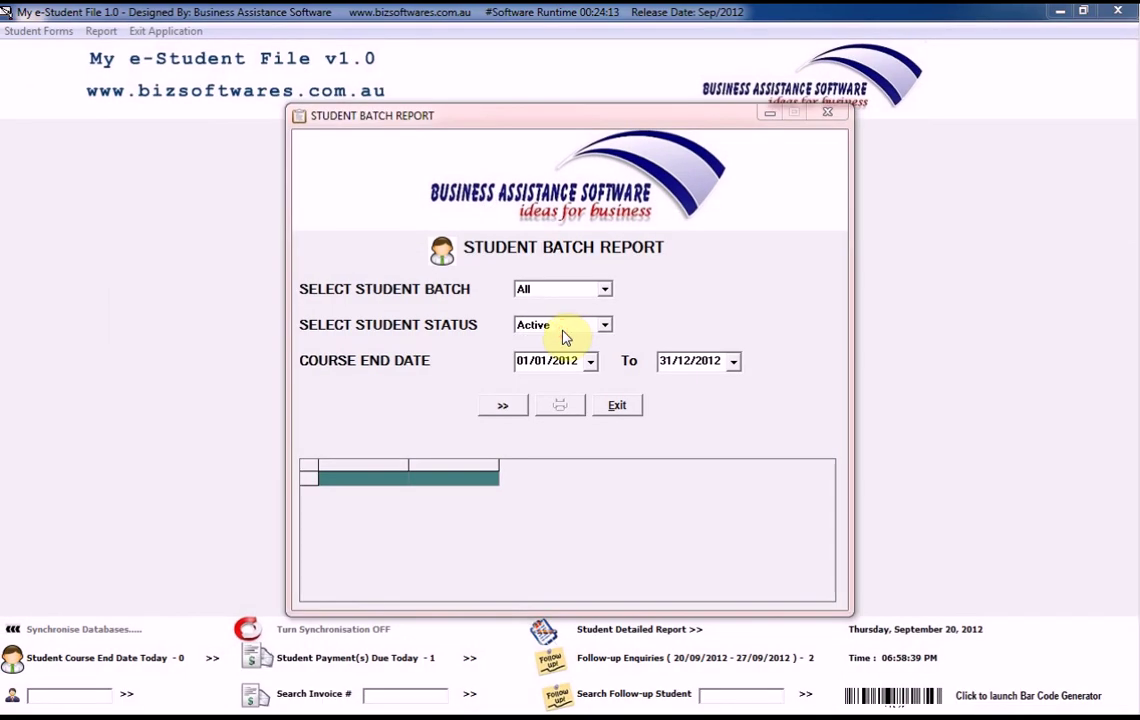
left_click(565, 330)
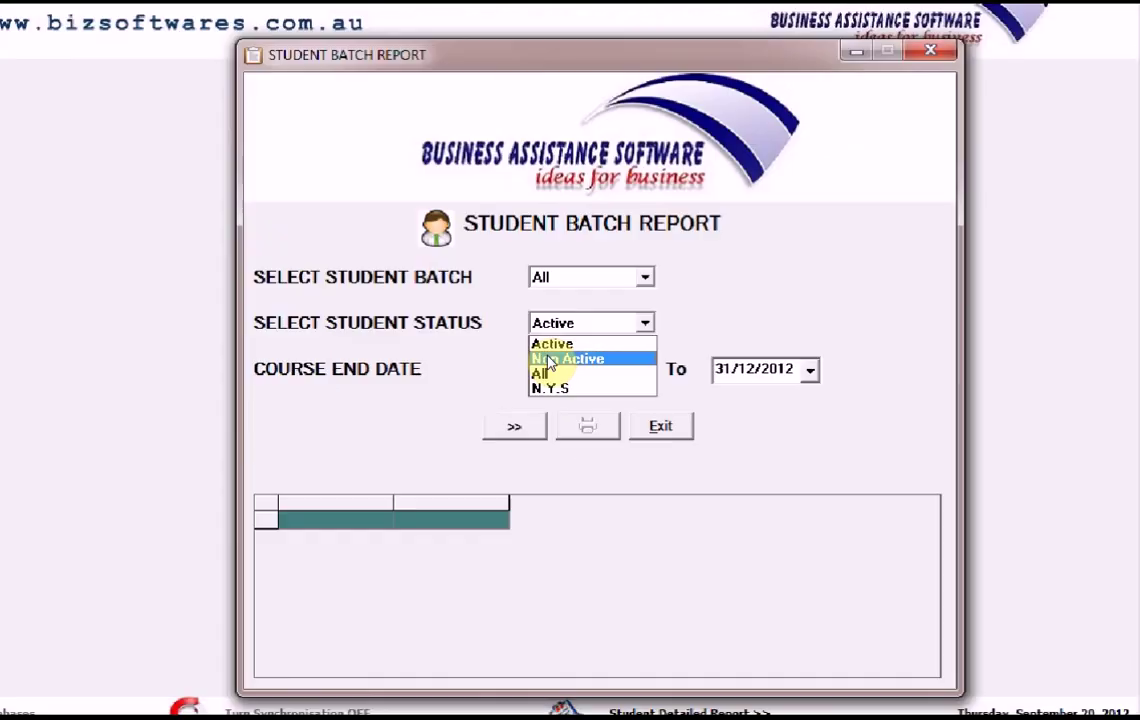
left_click(566, 357)
left_click(503, 461)
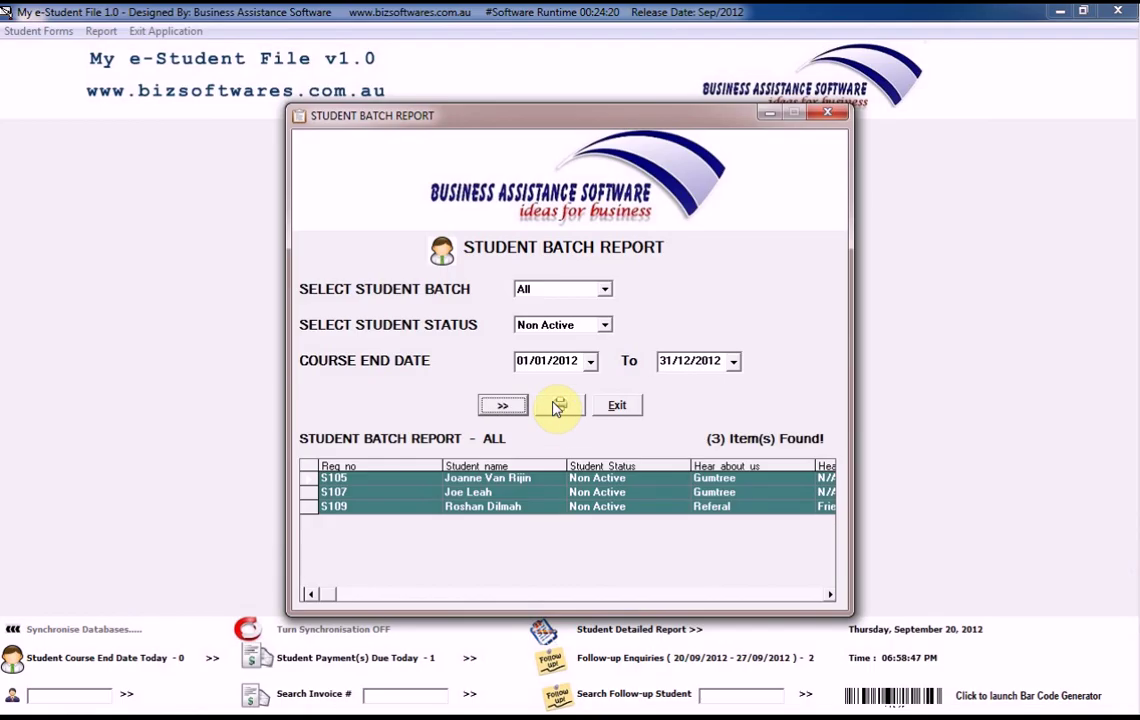
Step: View the print preview of the non-active student batch report, close it, and exit the batch report form
left_click(558, 405)
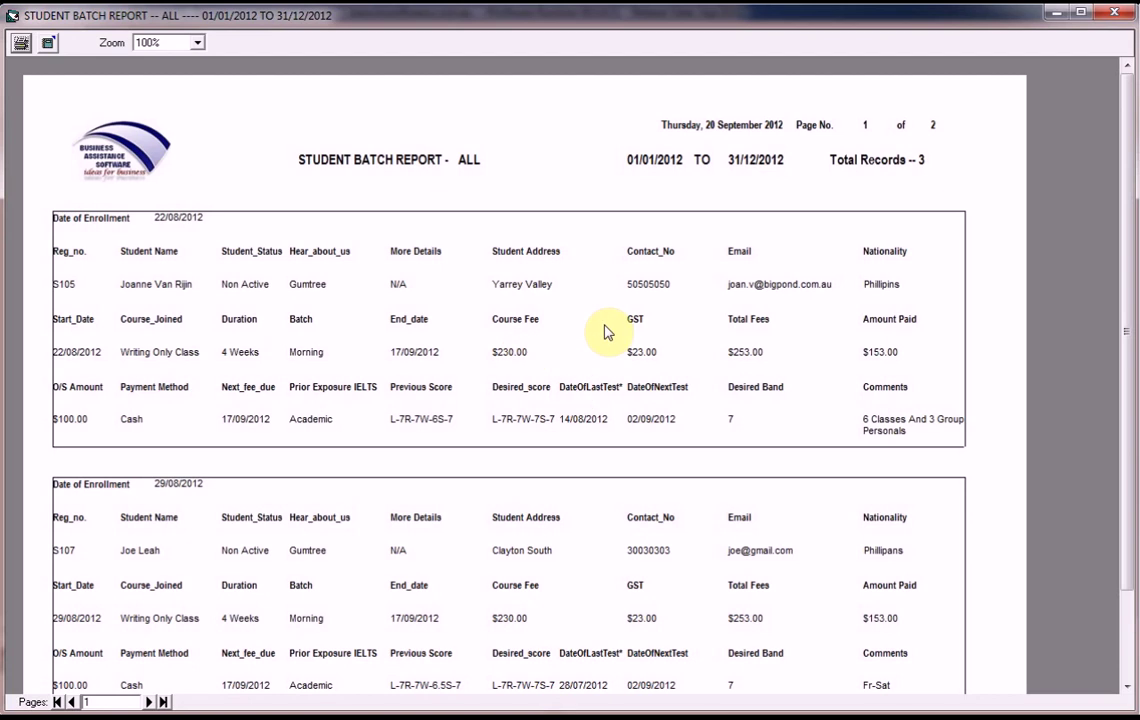
left_click(1113, 12)
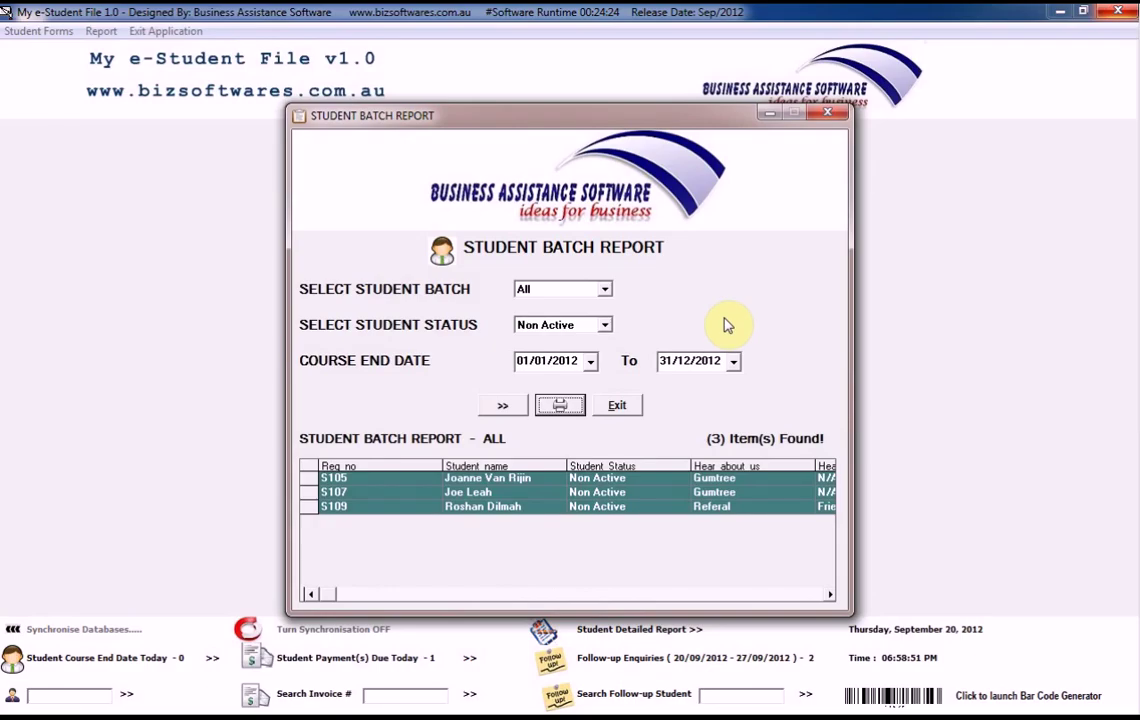
left_click(610, 408)
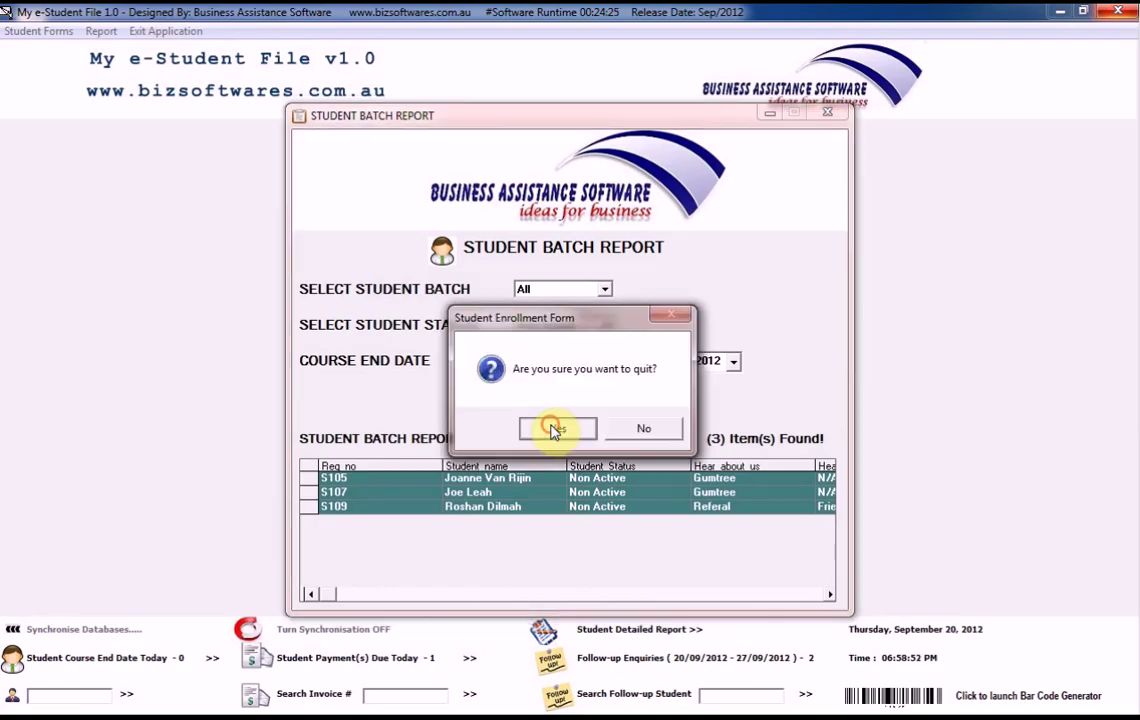
left_click(560, 428)
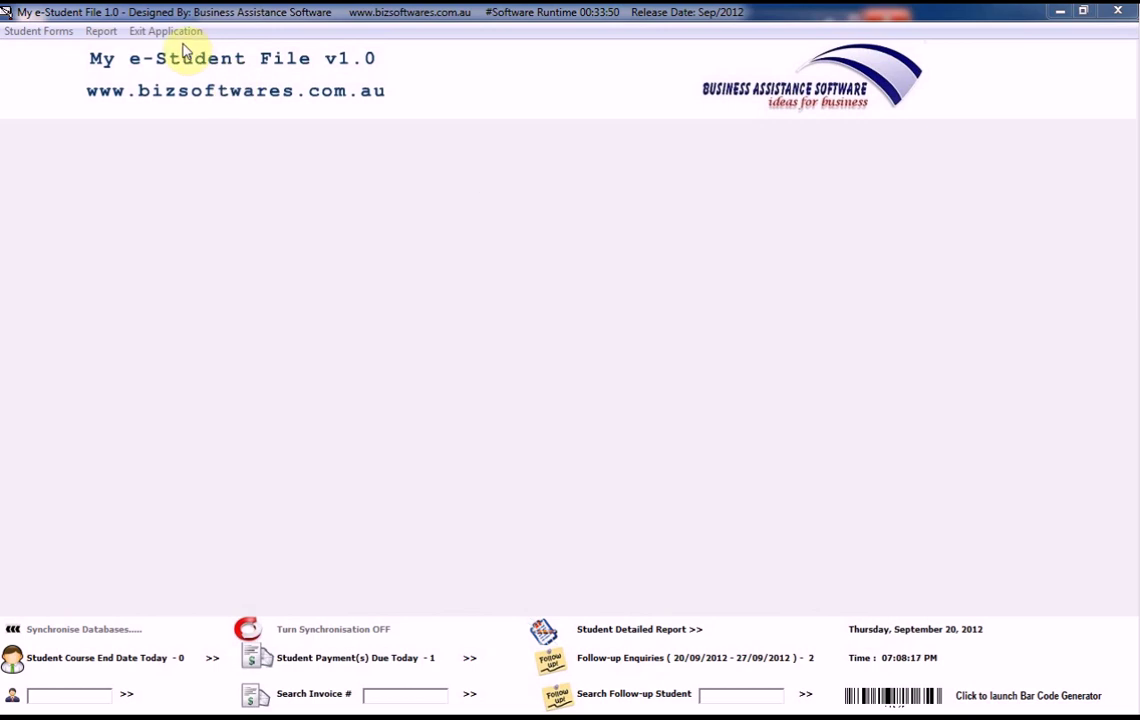
Step: Open the Student Fees Due Date Report and list Active students in the EVENING batch with payments due from 01/01/2012 to 31/12/2012
left_click(101, 31)
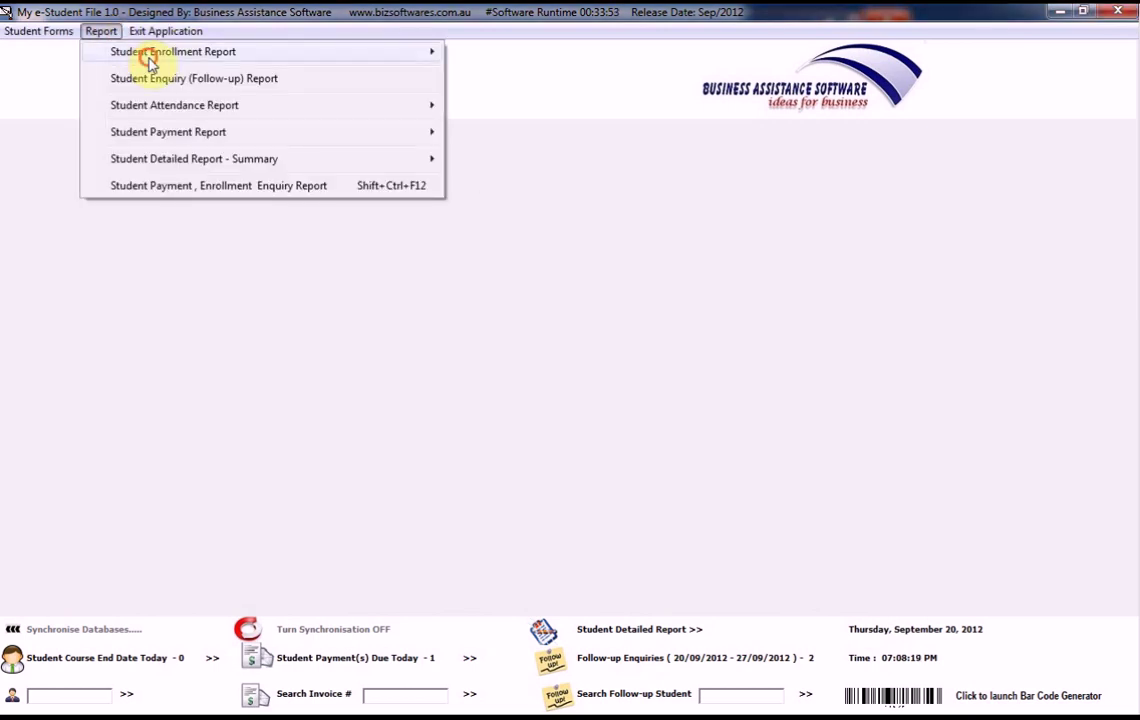
mouse_move(148, 56)
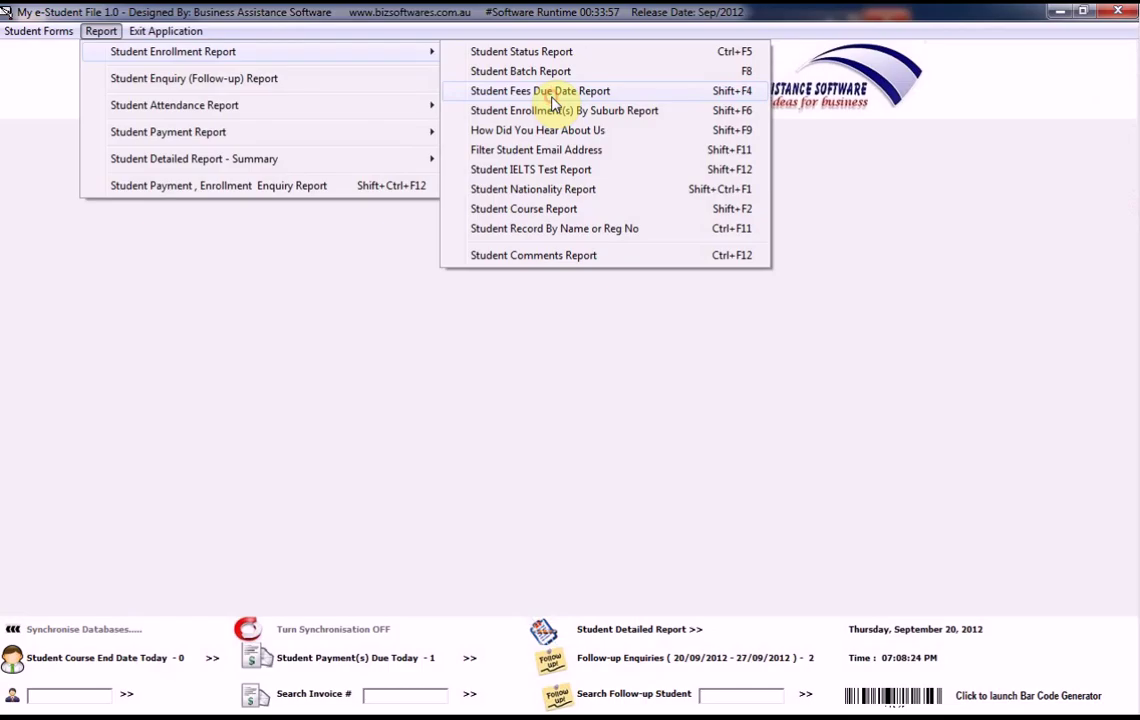
left_click(552, 92)
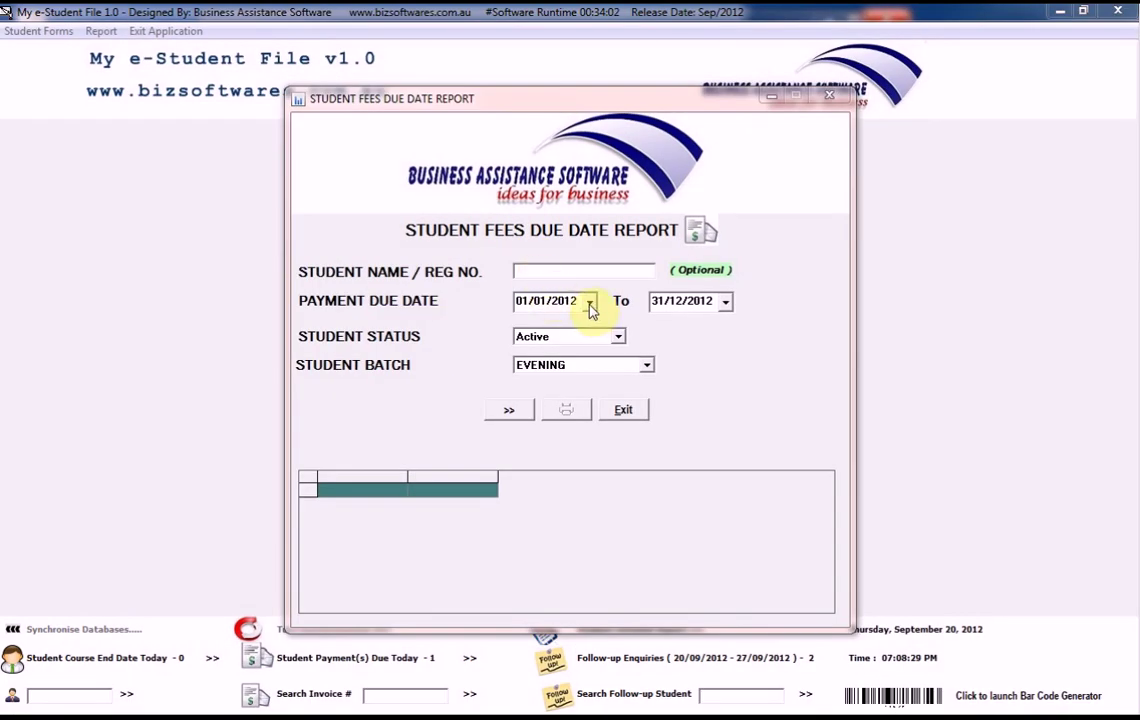
left_click(569, 338)
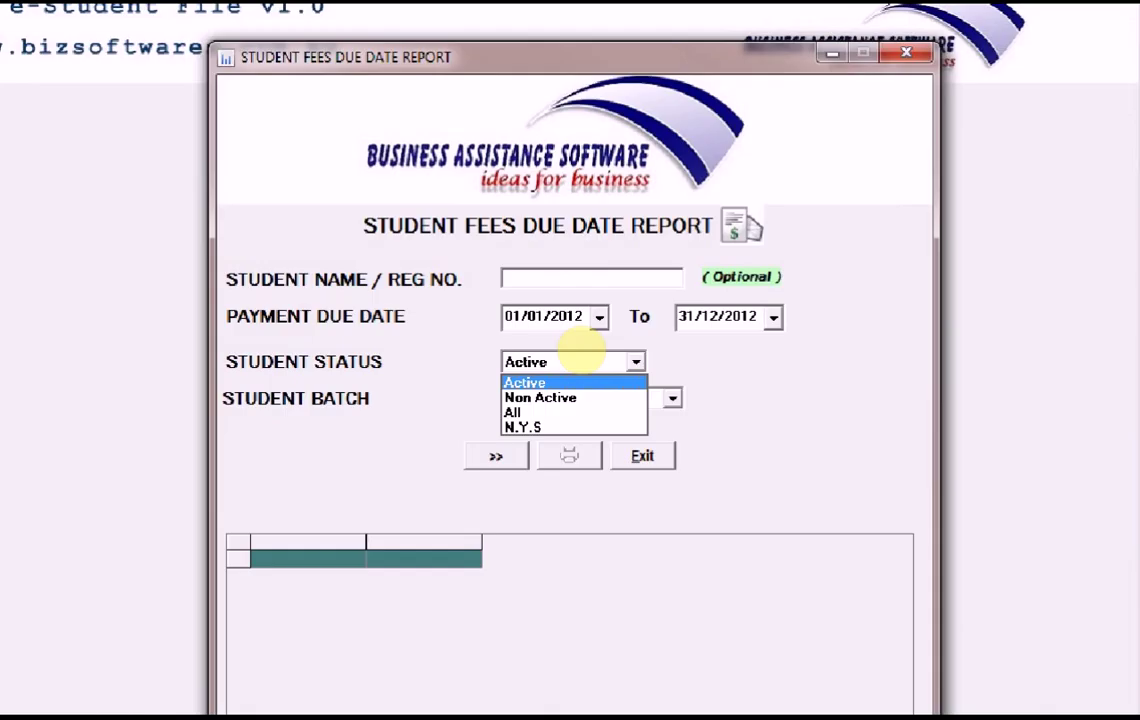
left_click(566, 340)
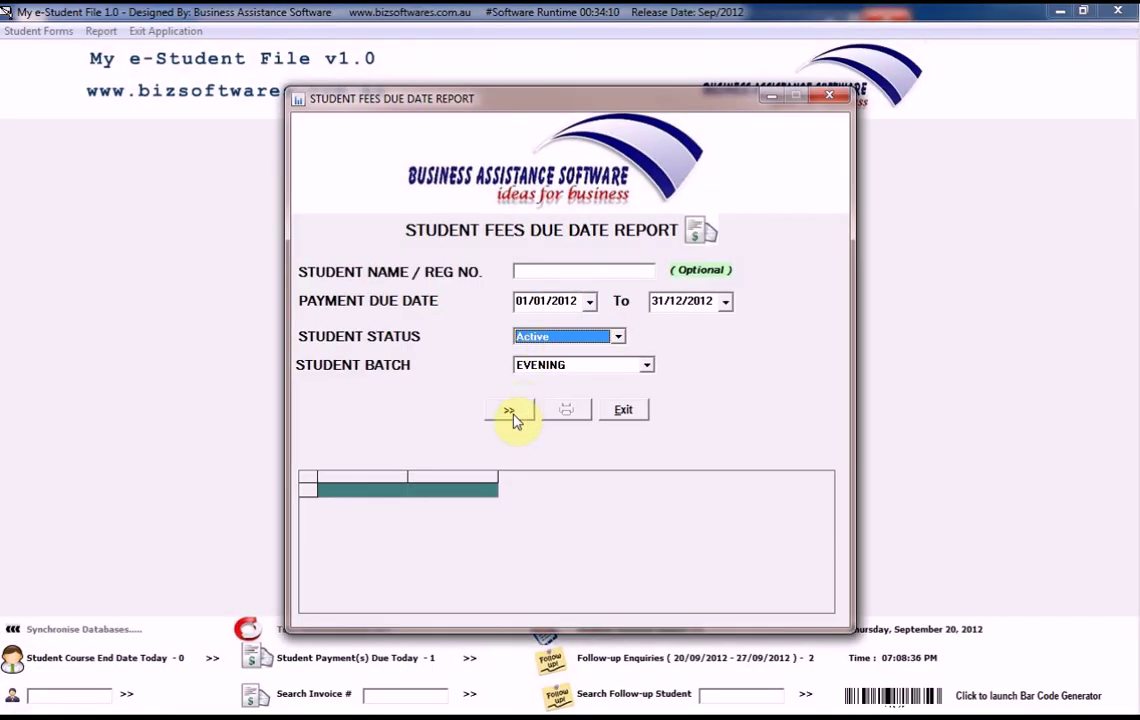
left_click(477, 590)
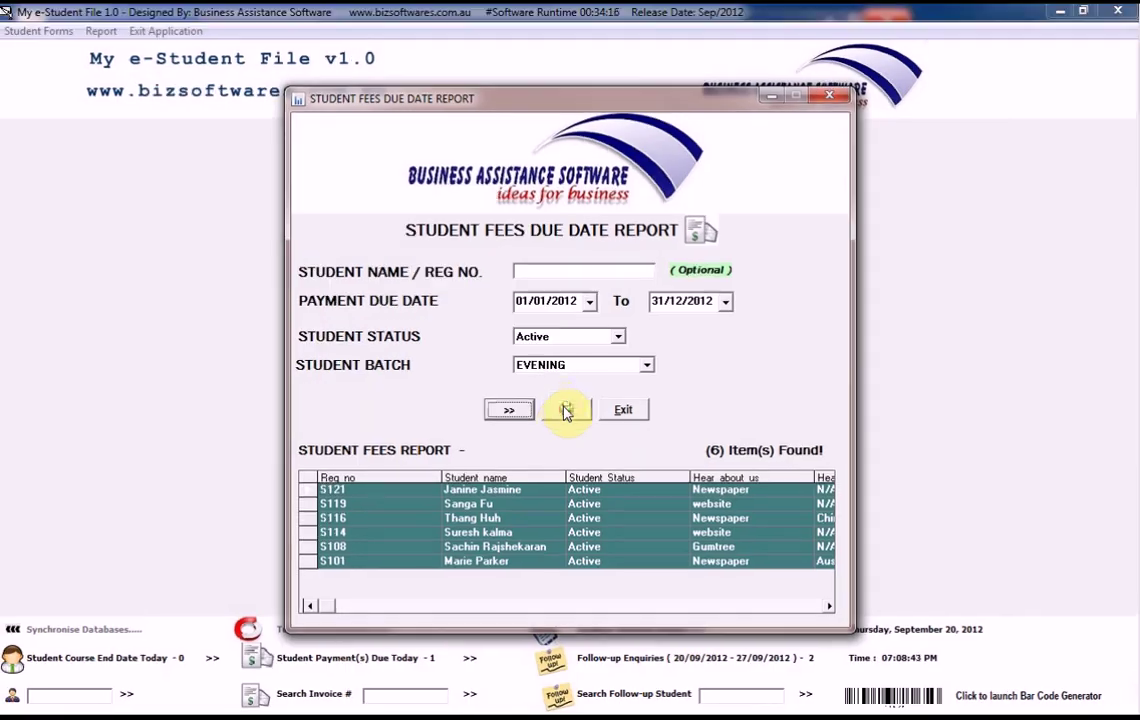
Step: View the print preview of the student fees due date report, close it, and exit the form
left_click(577, 368)
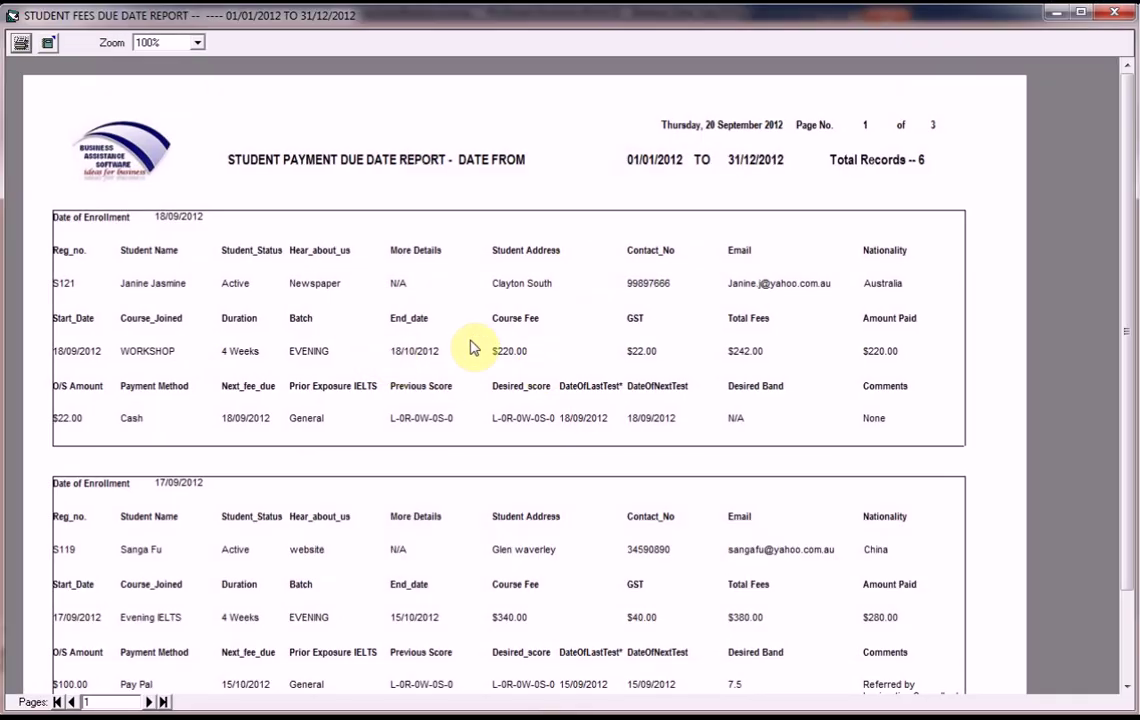
left_click(1120, 18)
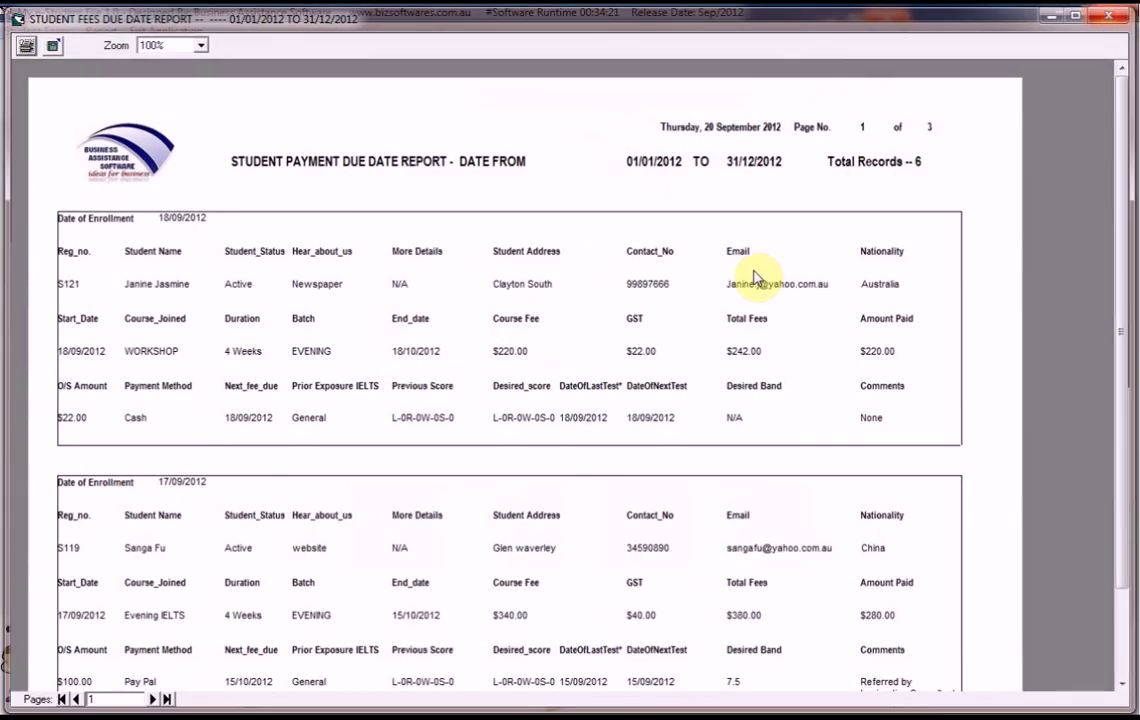
left_click(623, 408)
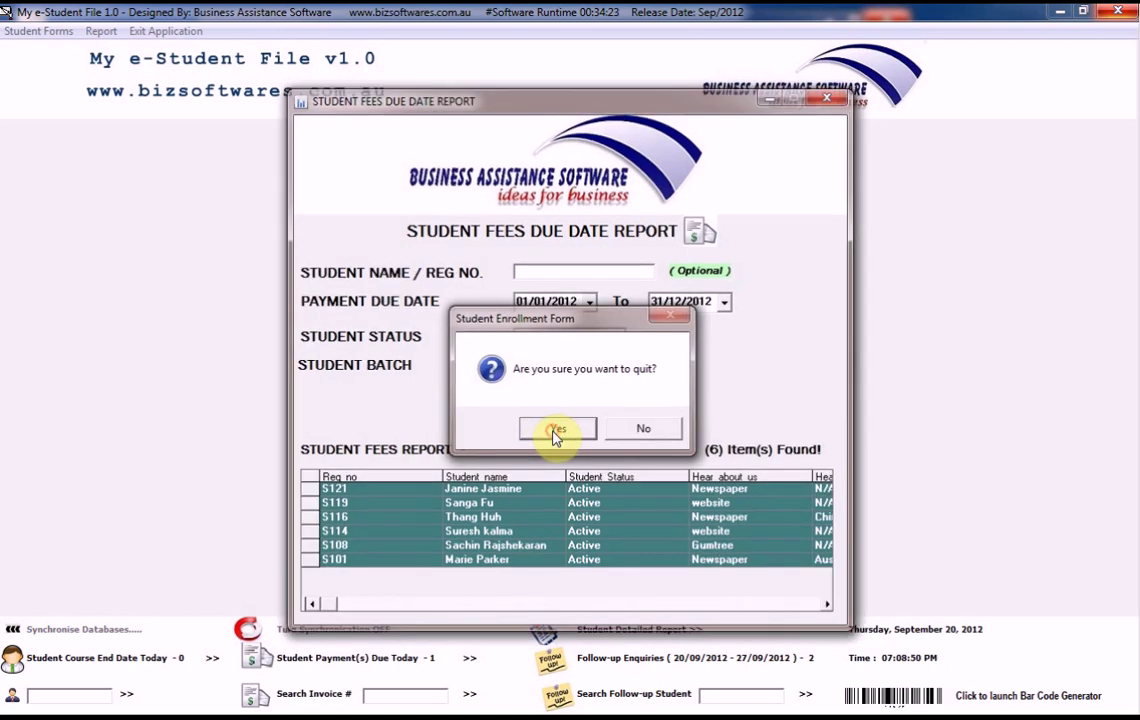
left_click(555, 430)
Step: Open the Student Enrollment(s) By Suburb Report and list Active students for suburb "harris pa", all courses, enrolled 01/01/2012 to 31/12/2012
left_click(101, 31)
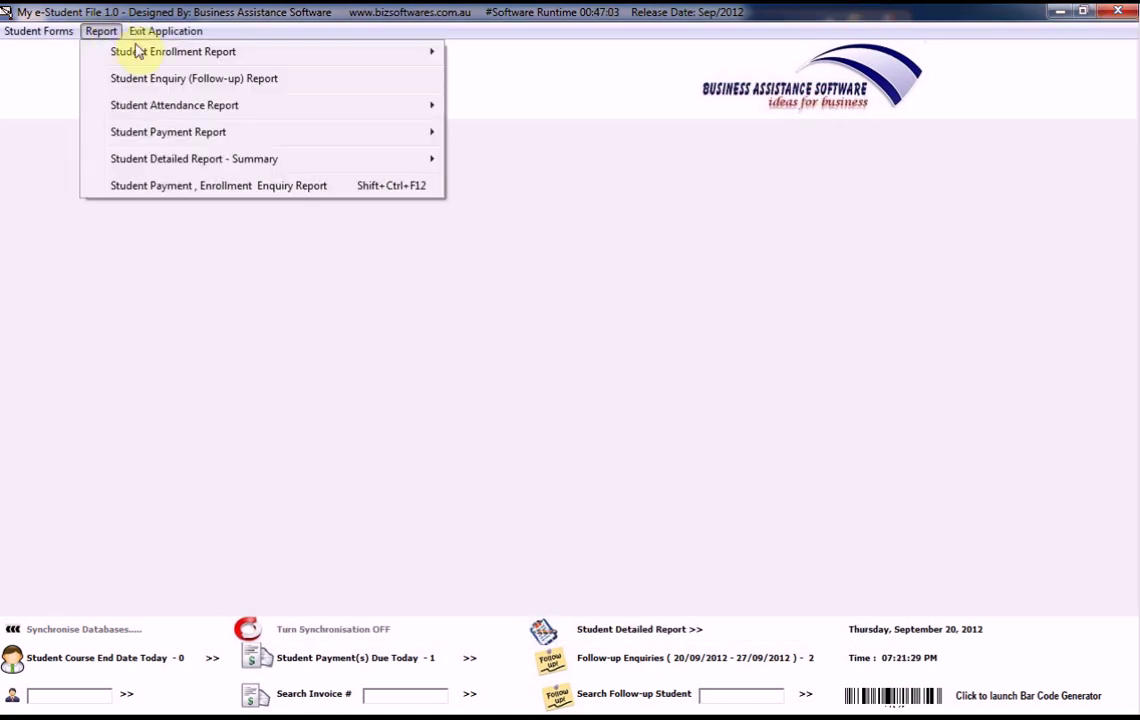
mouse_move(148, 54)
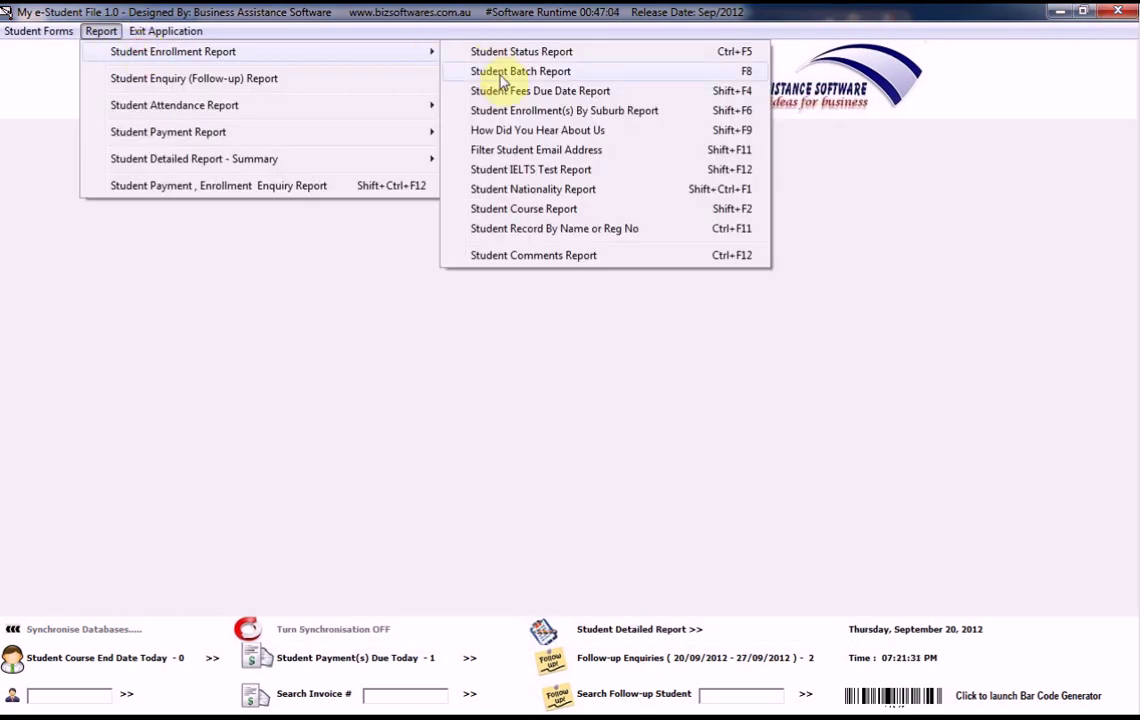
left_click(500, 113)
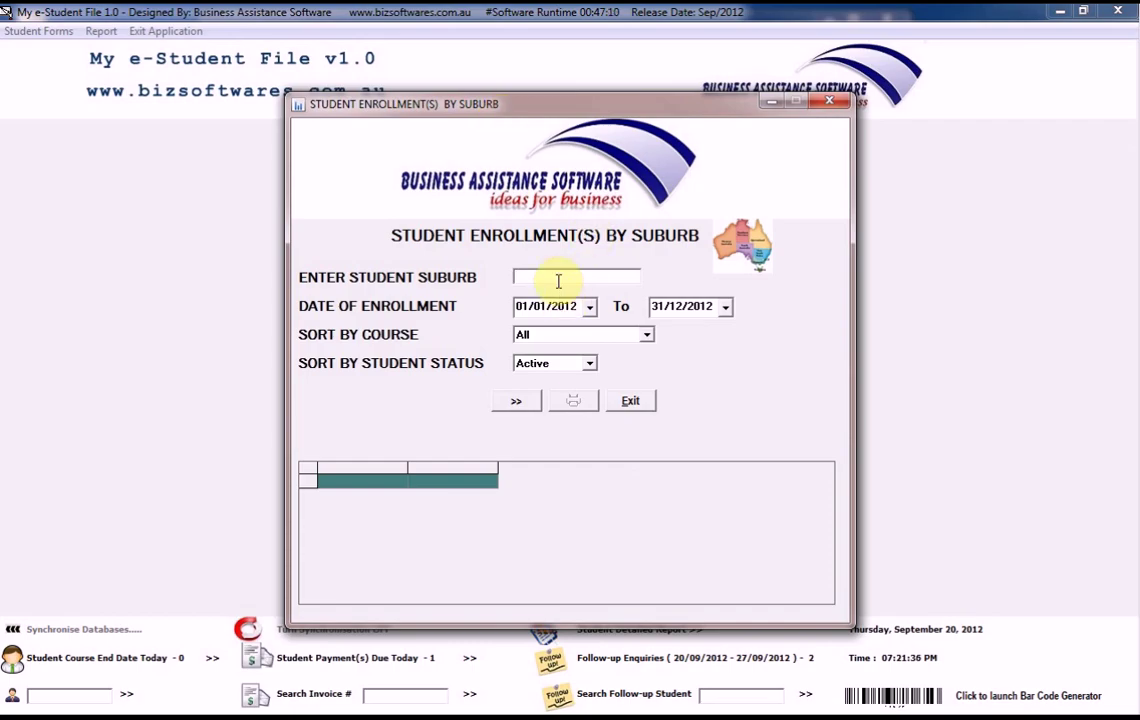
type("harris pa")
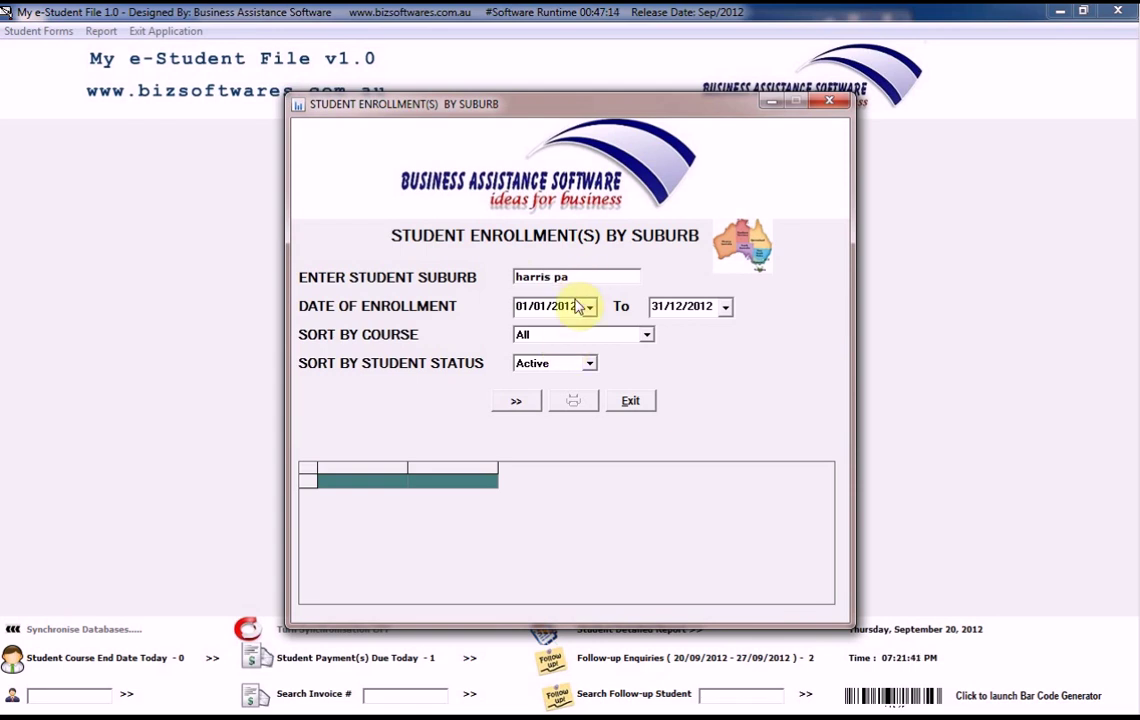
left_click(597, 338)
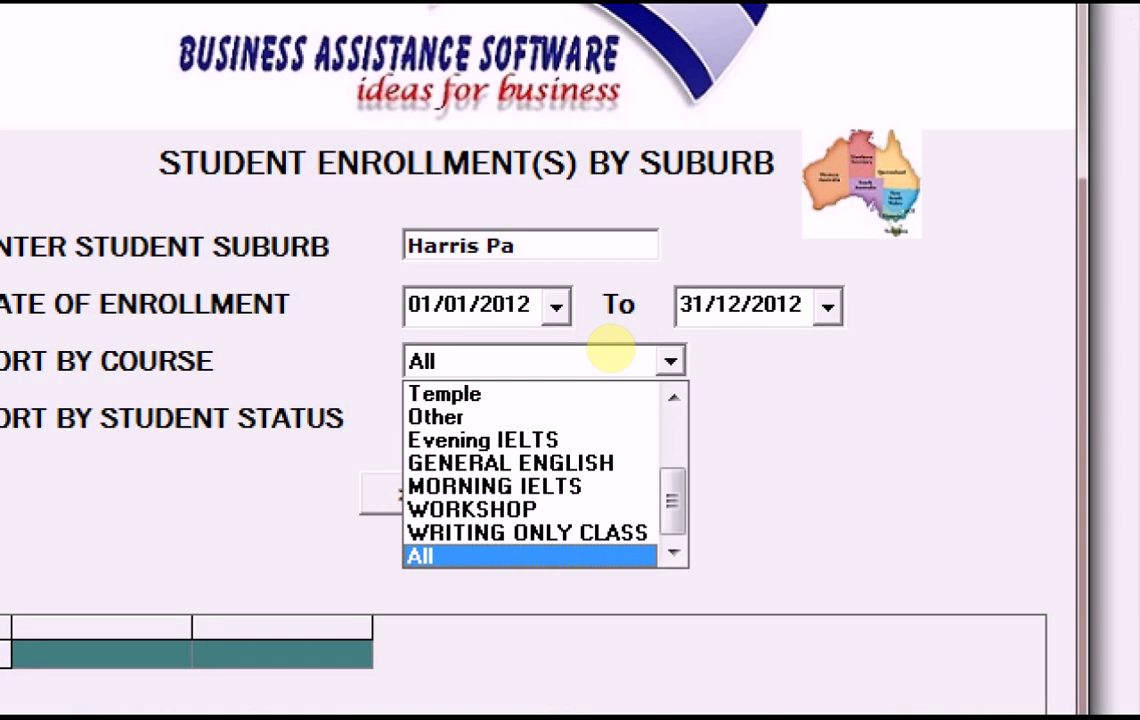
left_click(610, 352)
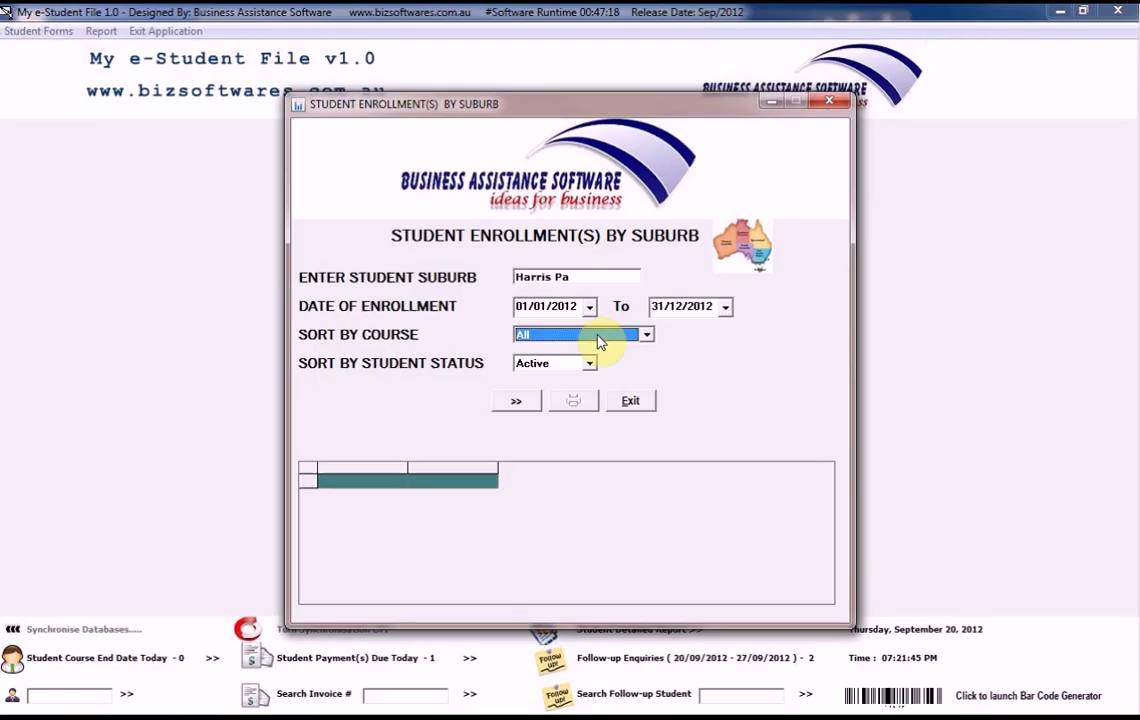
left_click(558, 420)
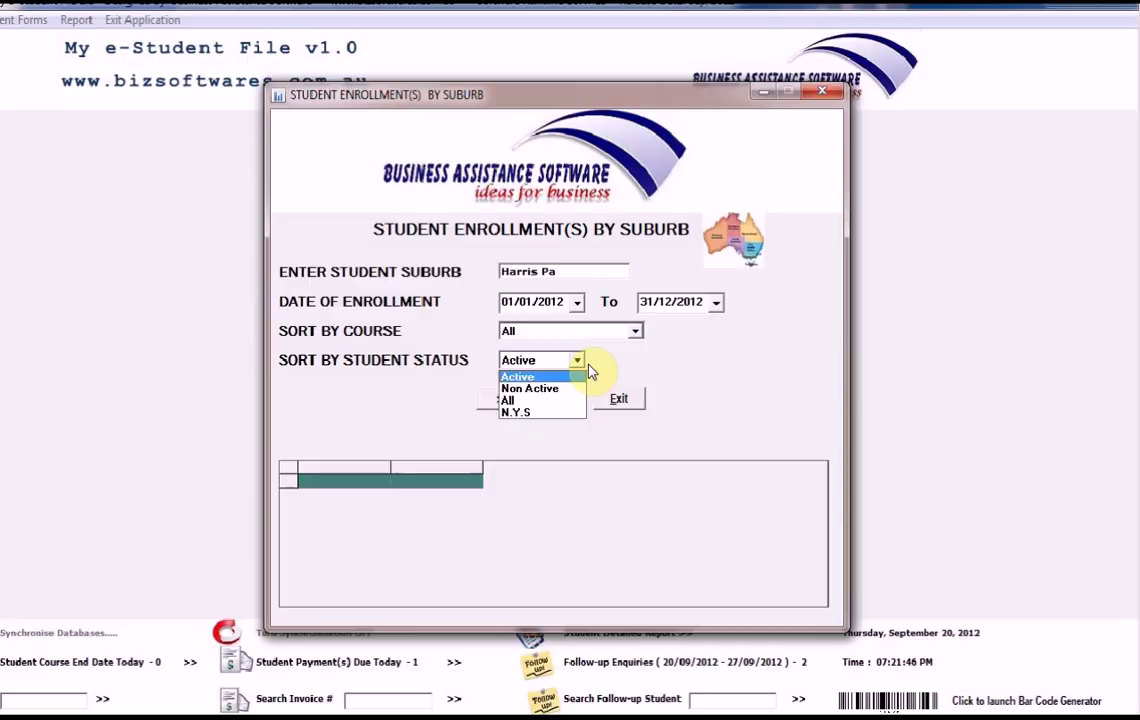
left_click(585, 379)
left_click(516, 401)
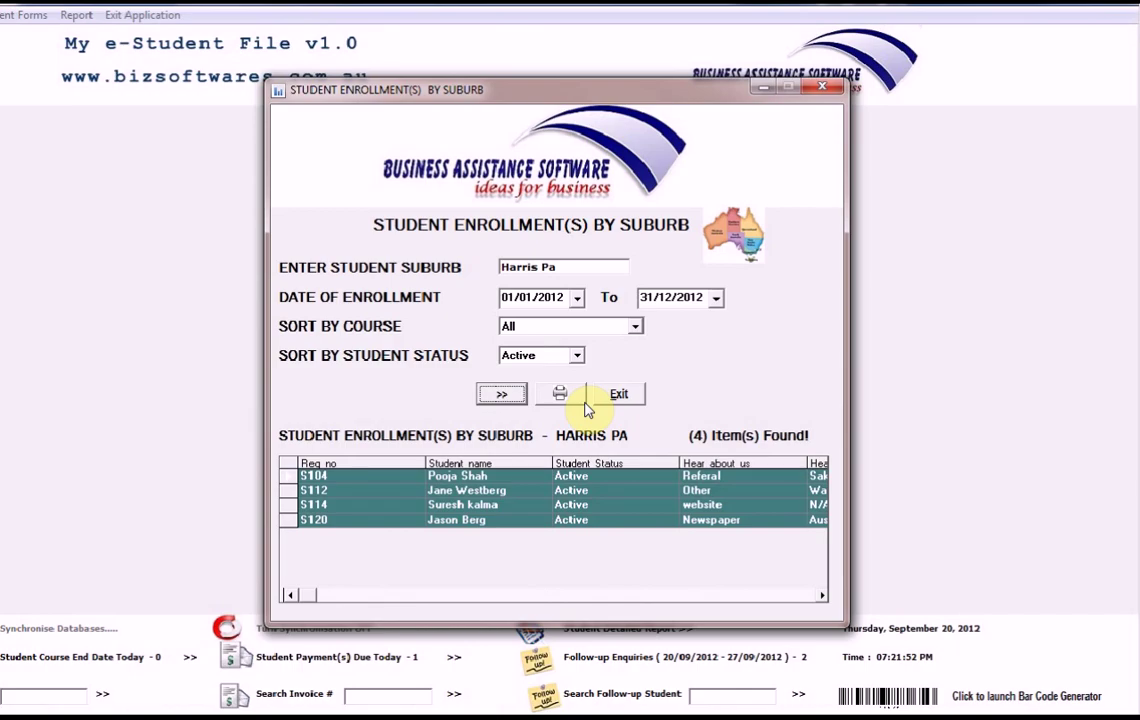
Step: View the print preview of the enrollments by suburb report, close it, and exit the form
left_click(578, 402)
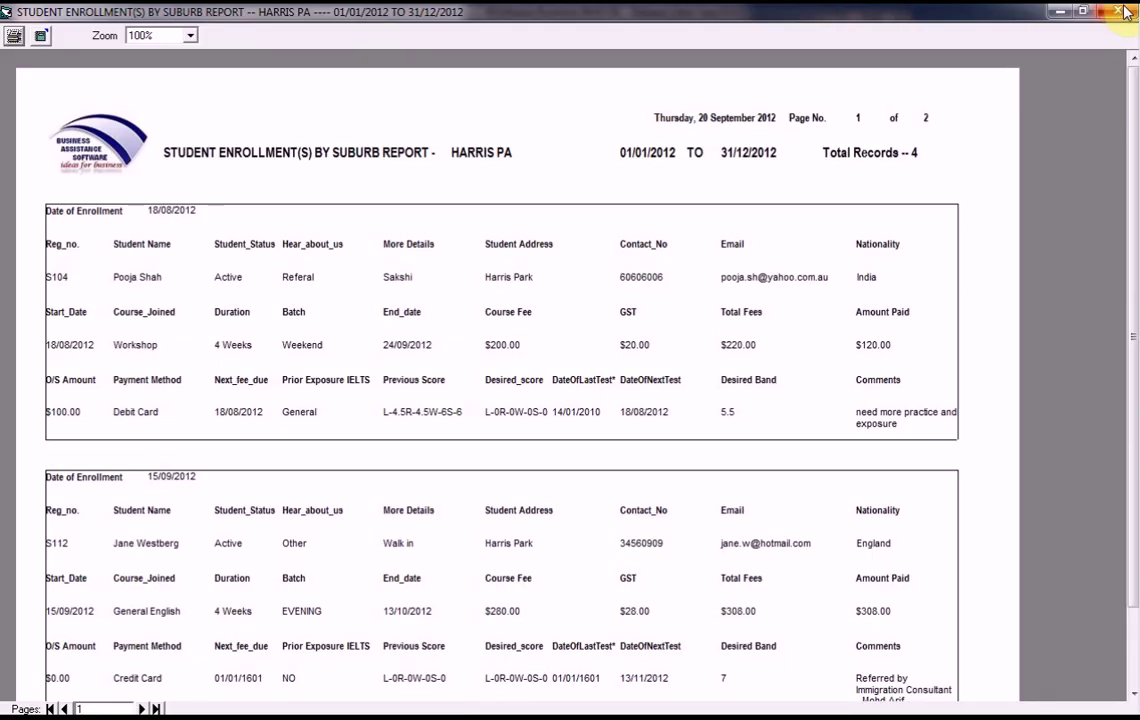
left_click(1118, 11)
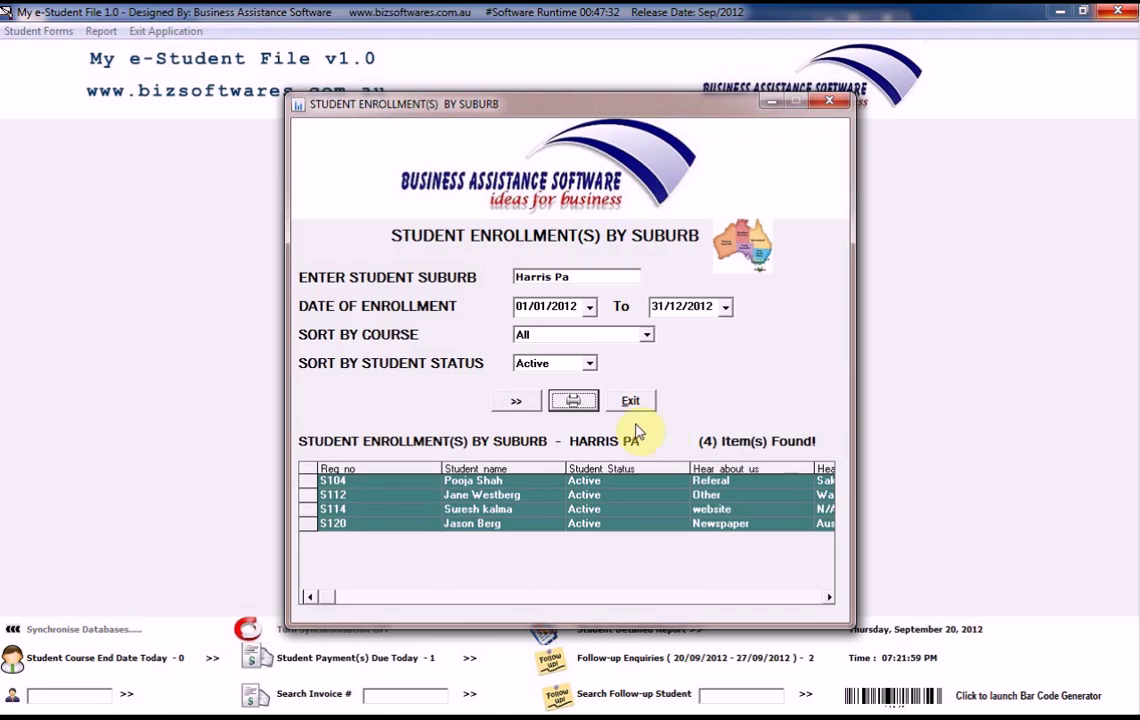
left_click(631, 400)
left_click(547, 428)
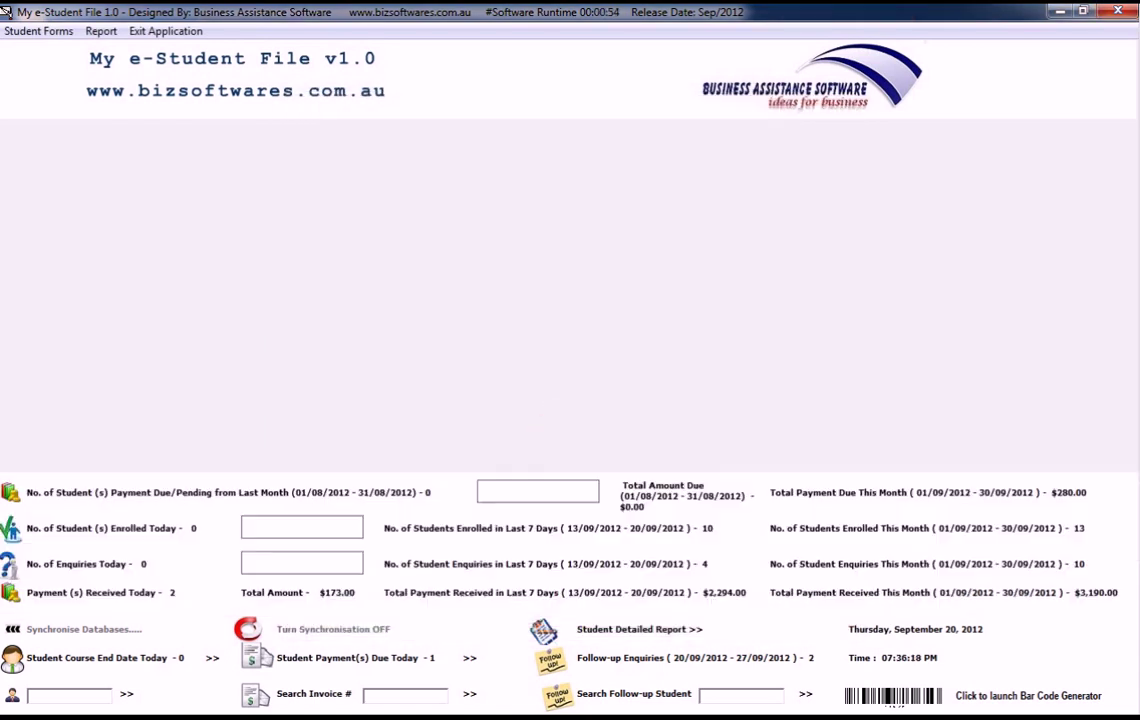
Step: Open the How Did You Hear About Us Report and list Active students in the Newspaper category enrolled 01/01/2012 to 31/12/2012
left_click(103, 32)
mouse_move(250, 51)
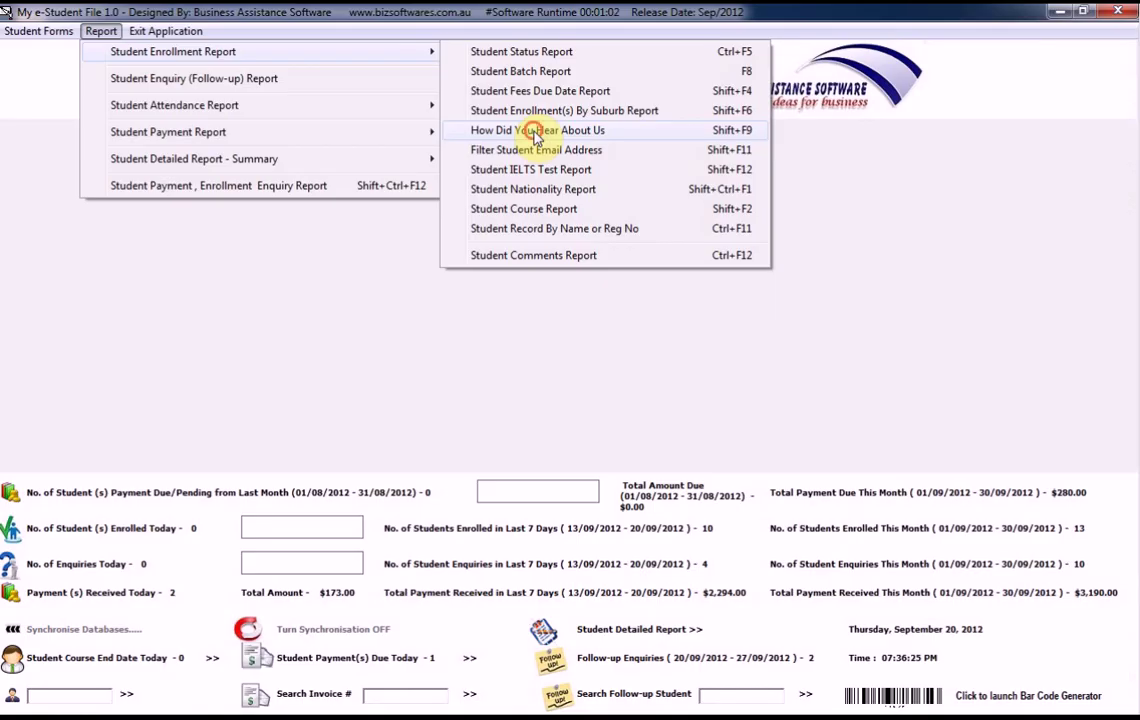
left_click(535, 133)
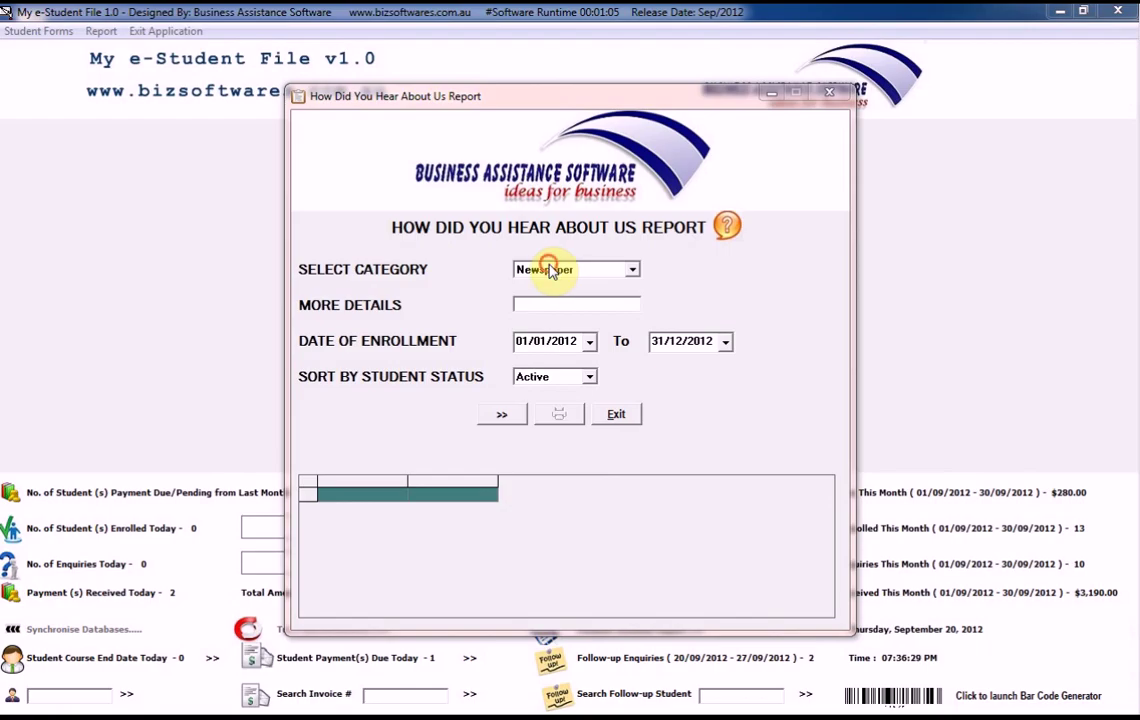
left_click(568, 357)
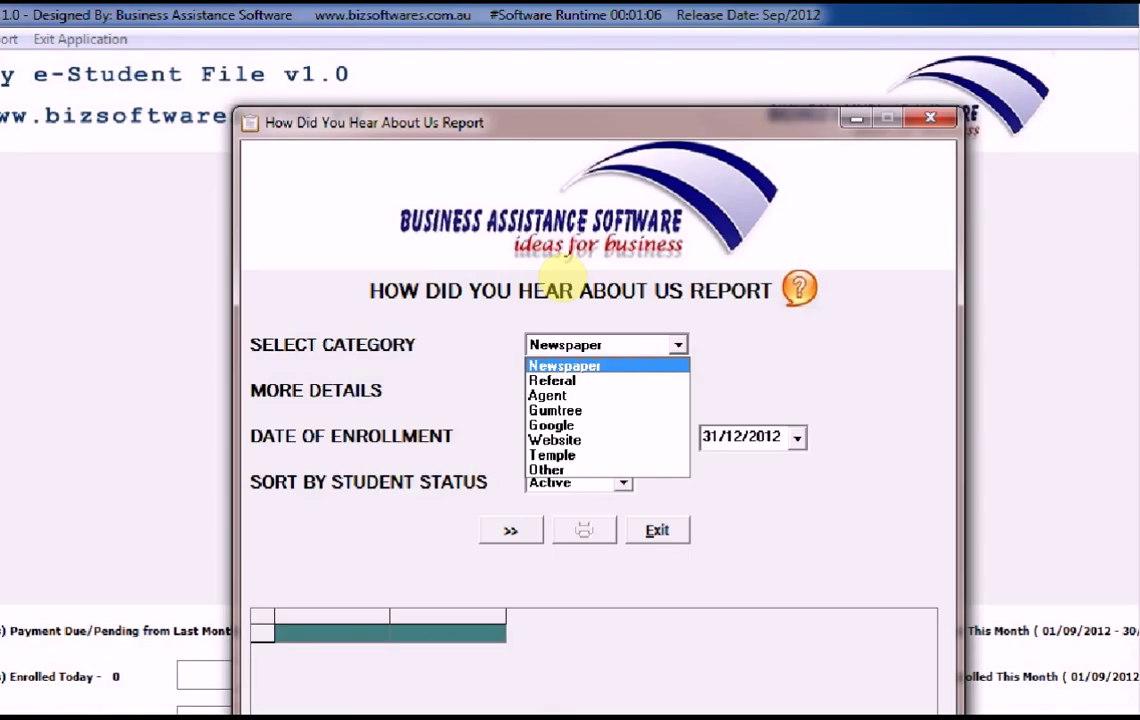
left_click(545, 286)
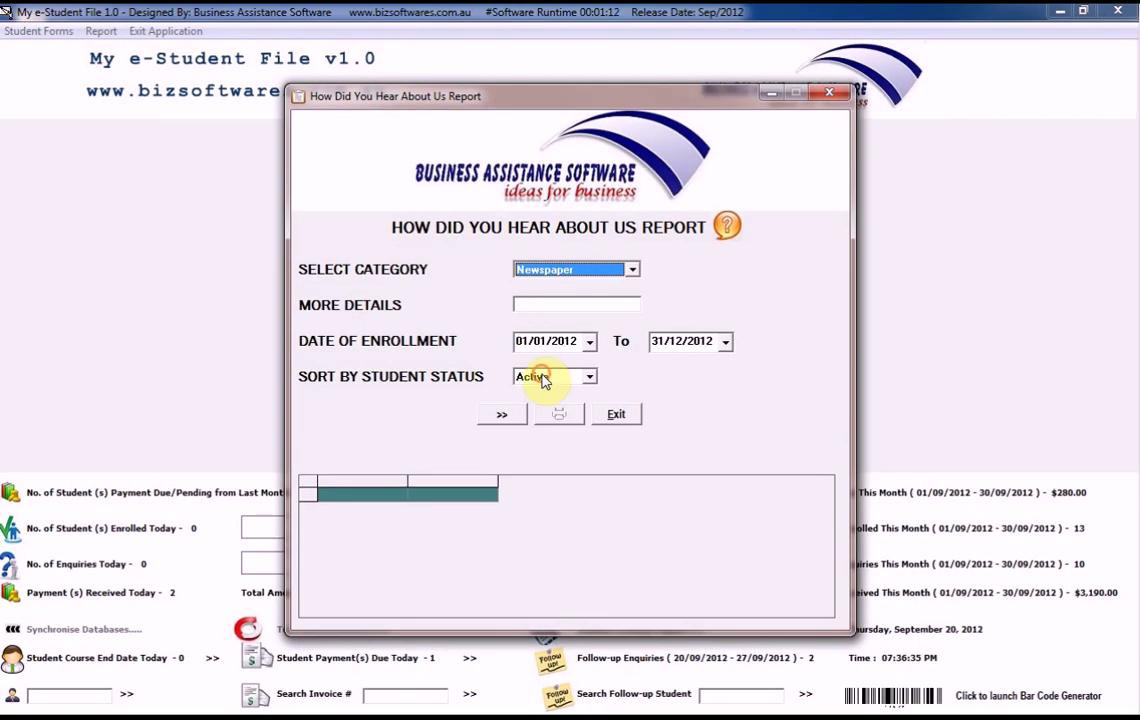
left_click(543, 379)
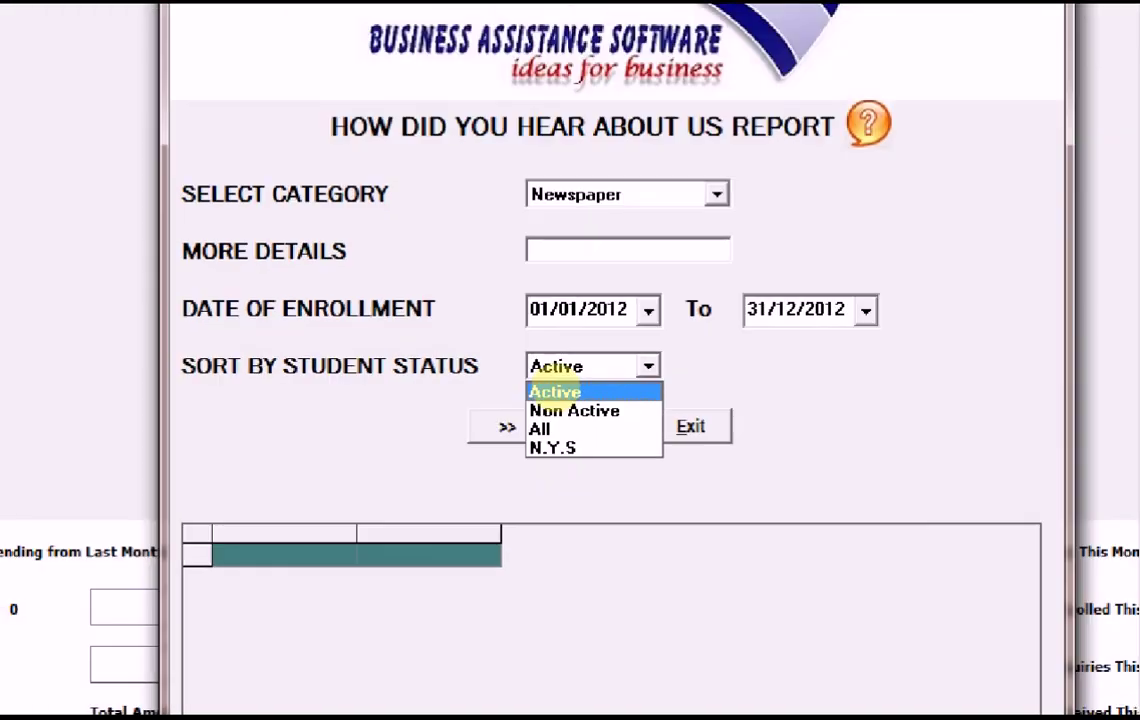
left_click(555, 391)
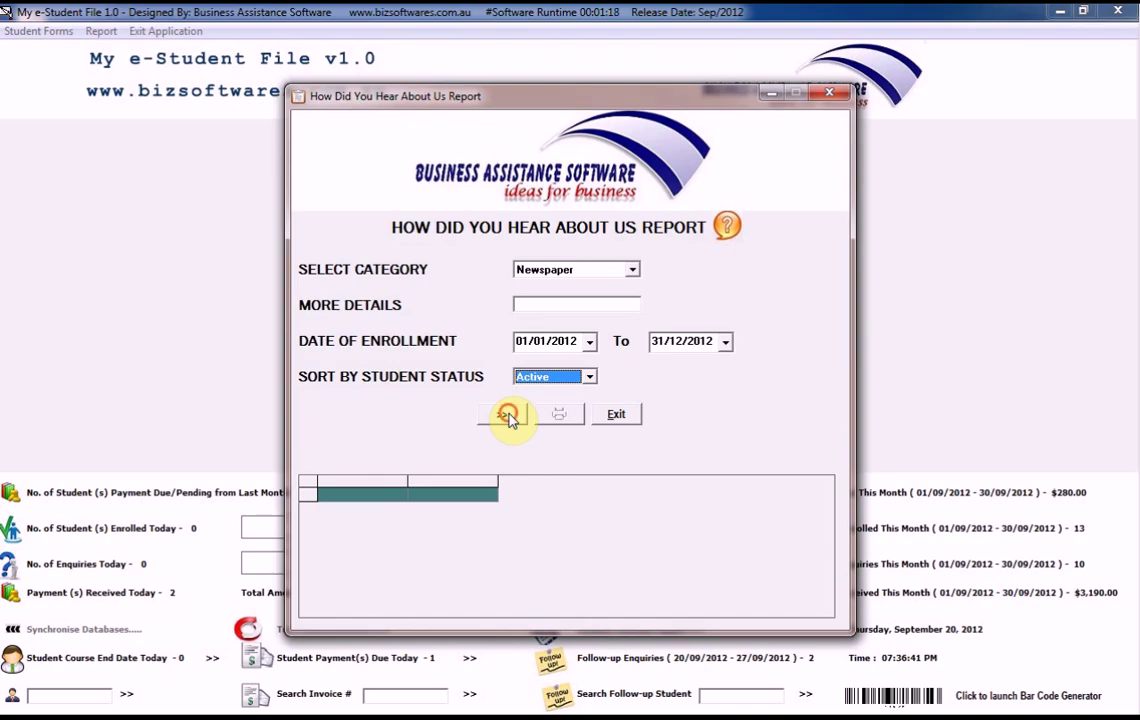
left_click(506, 414)
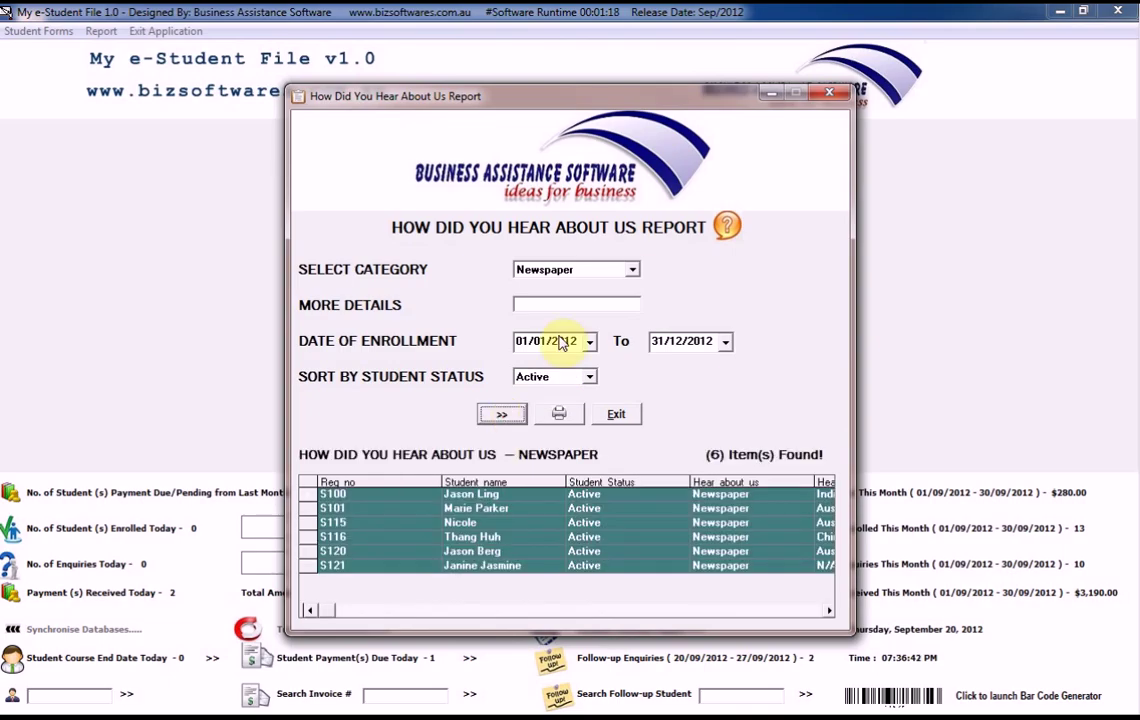
Step: Narrow the Newspaper referral list to students whose more details match "aussie"
left_click(555, 305)
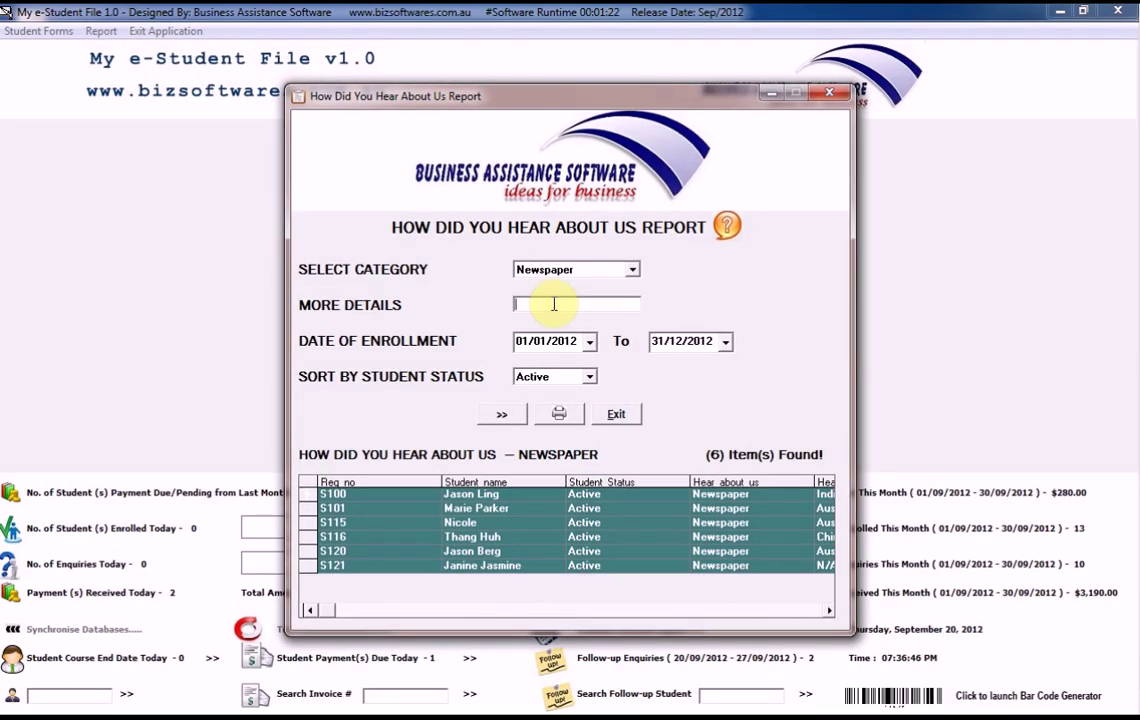
type("aussie")
left_click(495, 427)
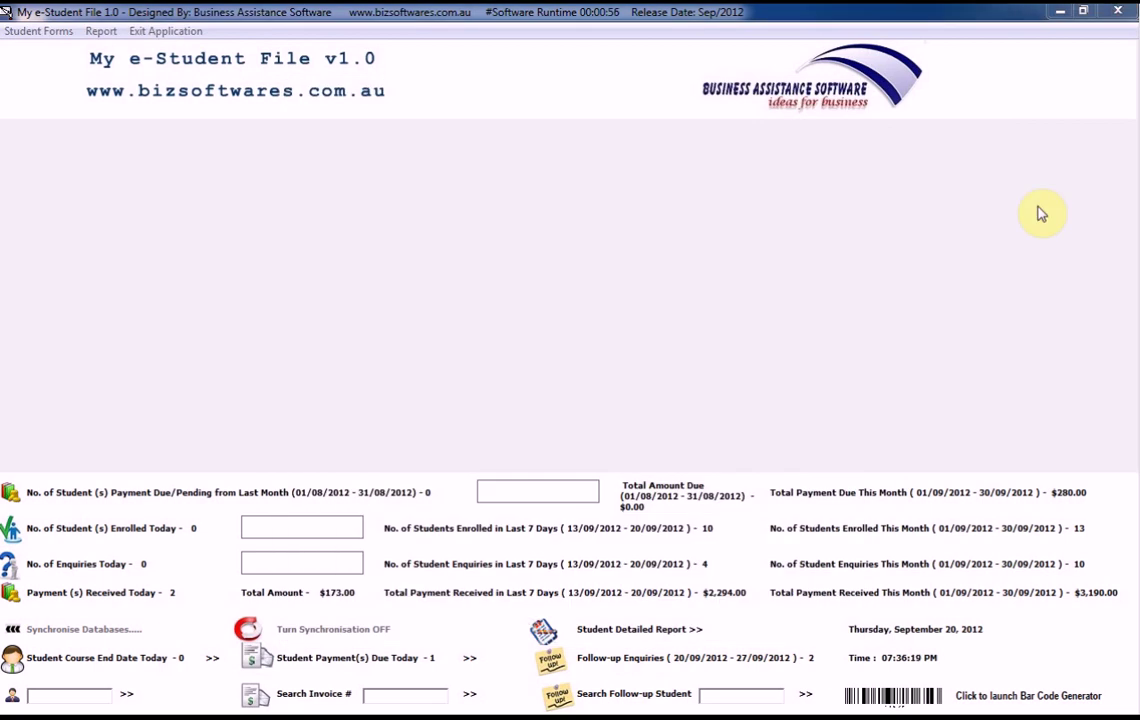
Step: Reopen the How Did You Hear About Us Report and list Active Newspaper students enrolled 01/01/2012 to 31/12/2012
left_click(101, 31)
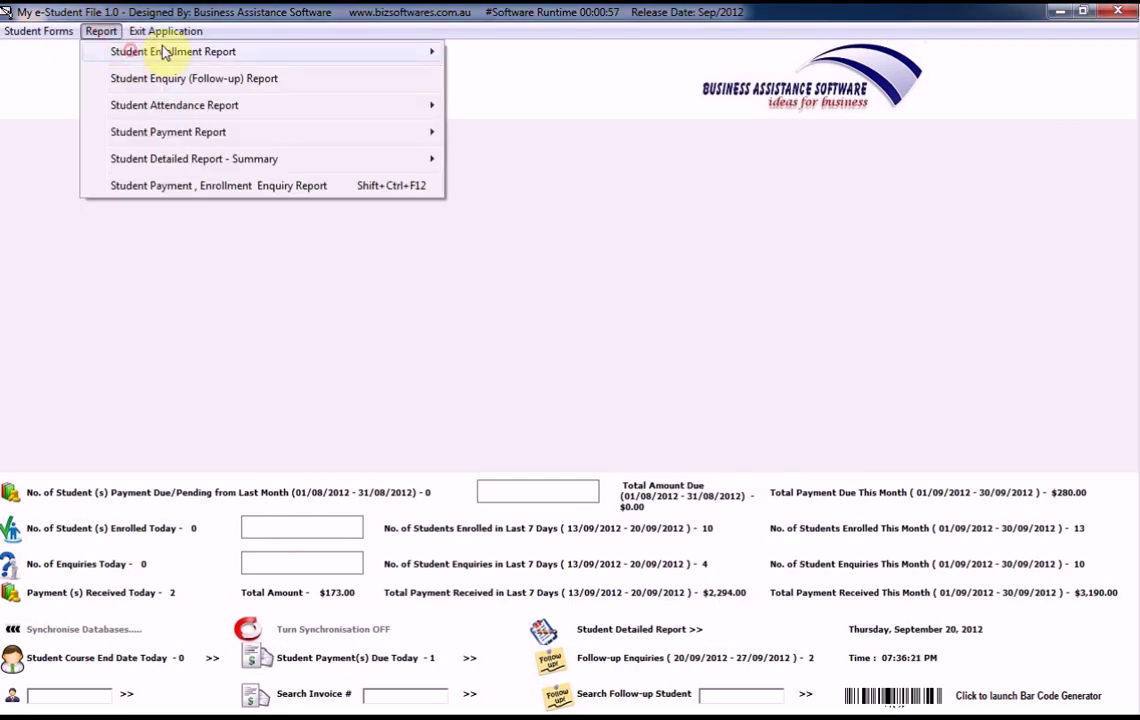
mouse_move(168, 51)
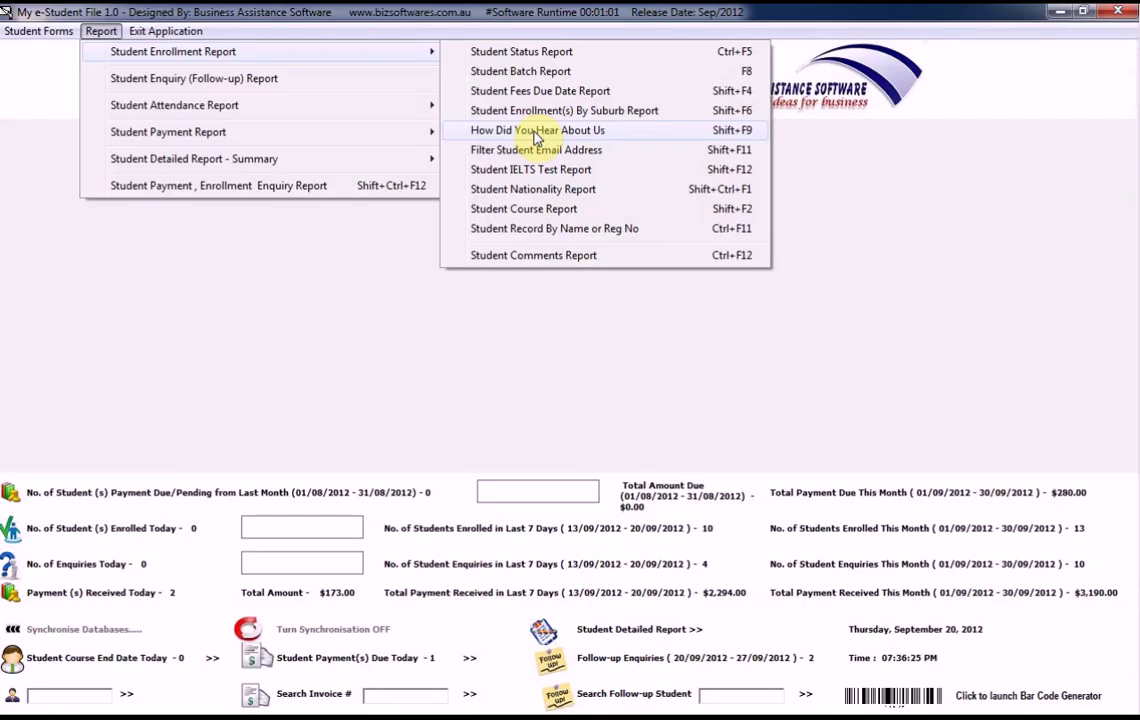
left_click(535, 131)
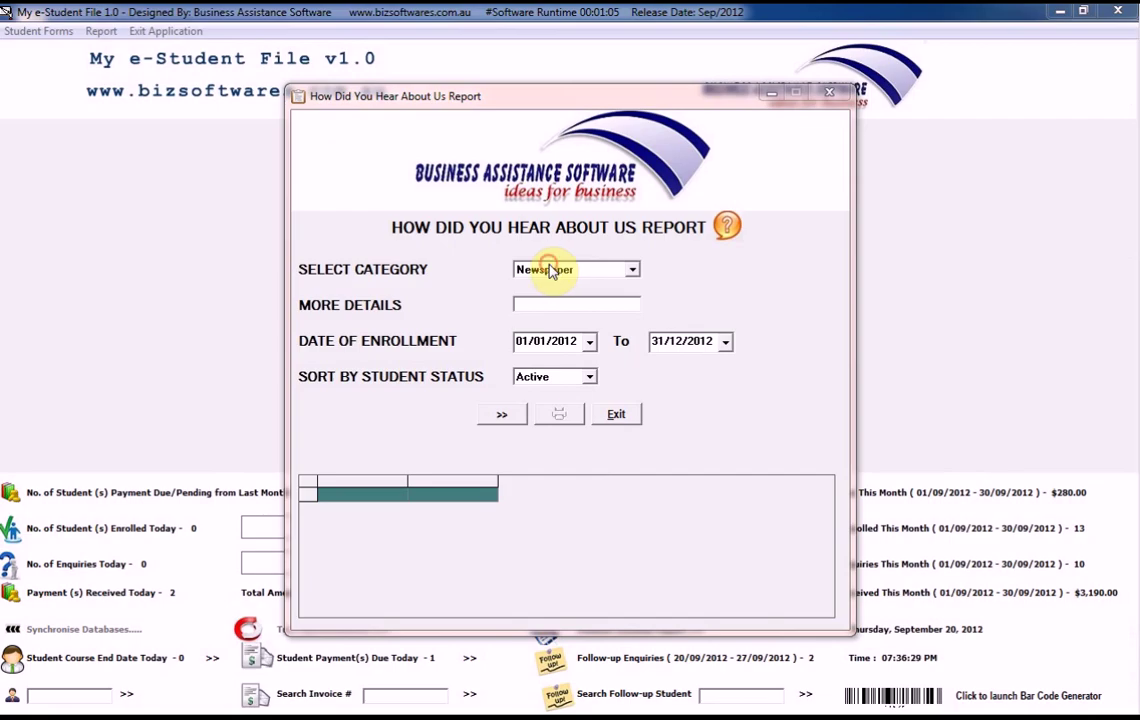
left_click(549, 270)
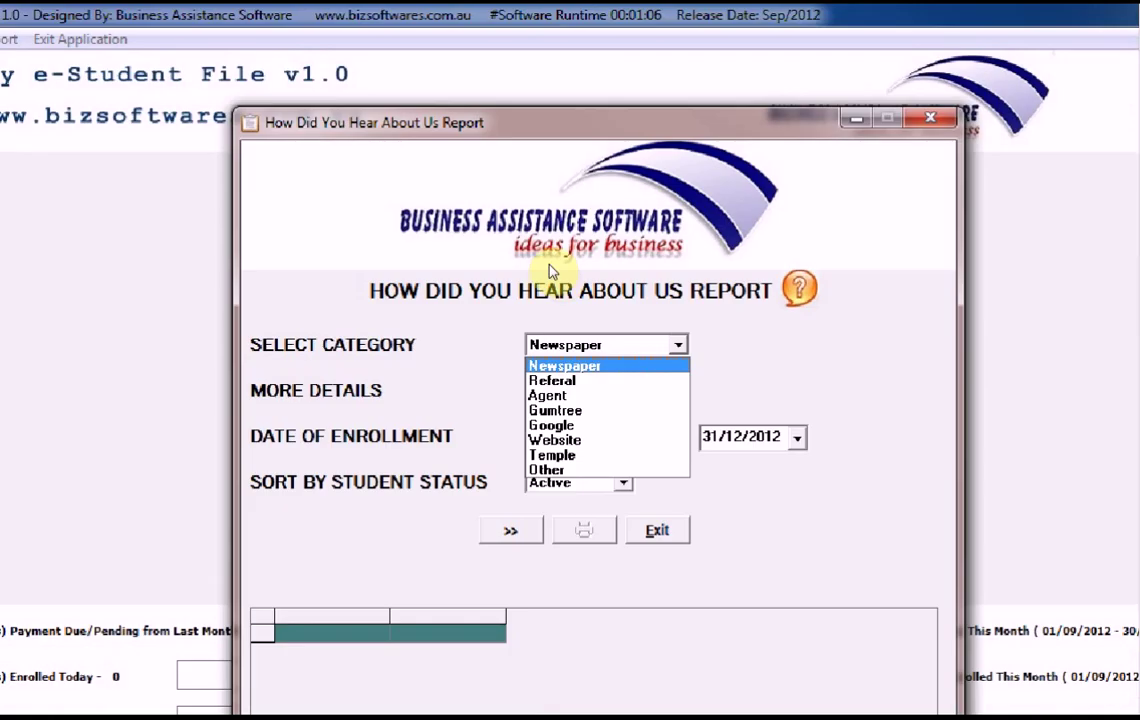
left_click(564, 365)
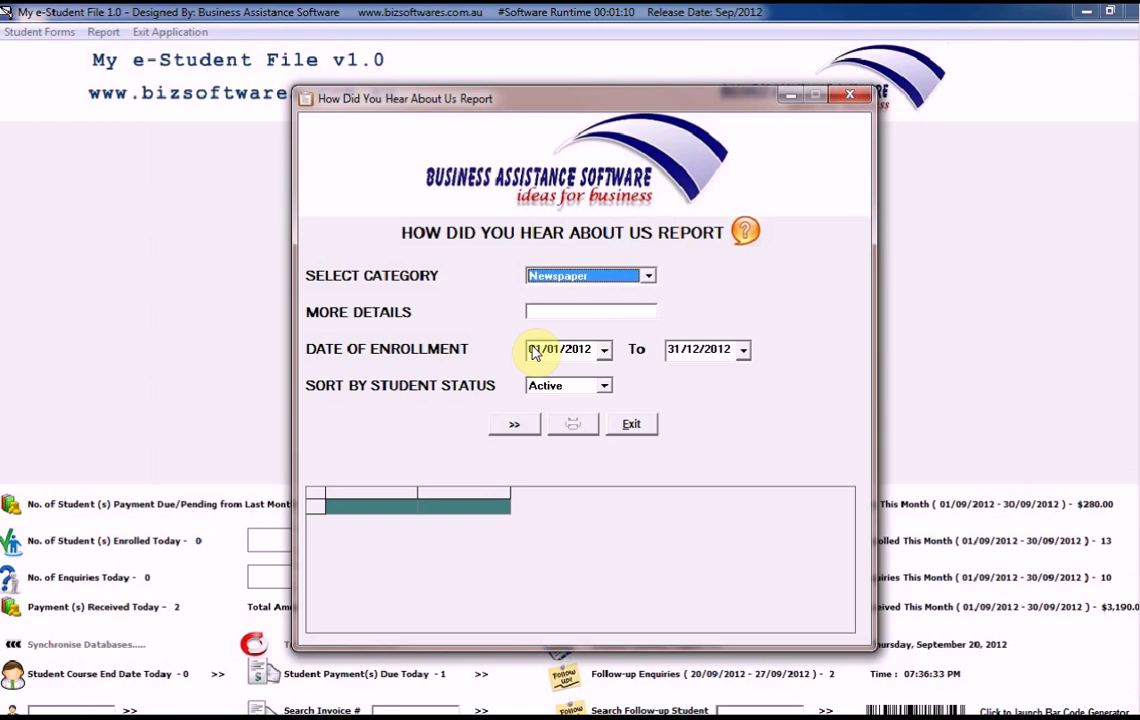
left_click(543, 375)
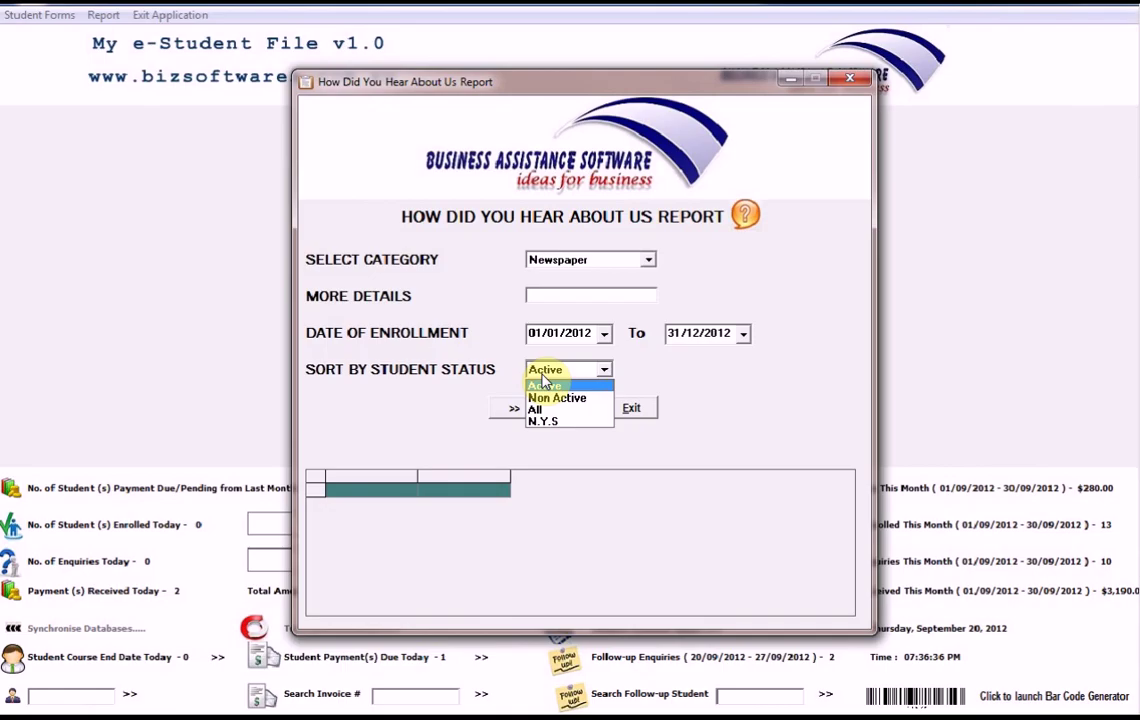
left_click(532, 392)
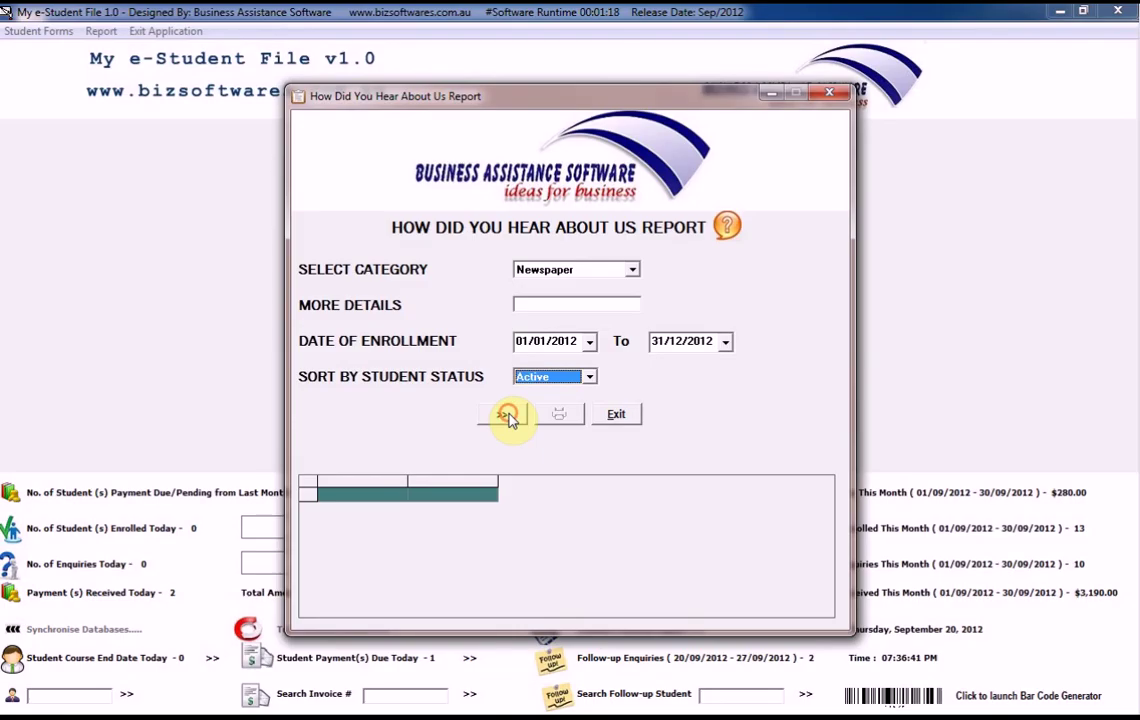
left_click(504, 414)
Step: Filter the Newspaper referral list by its more details field and rerun the report
left_click(551, 305)
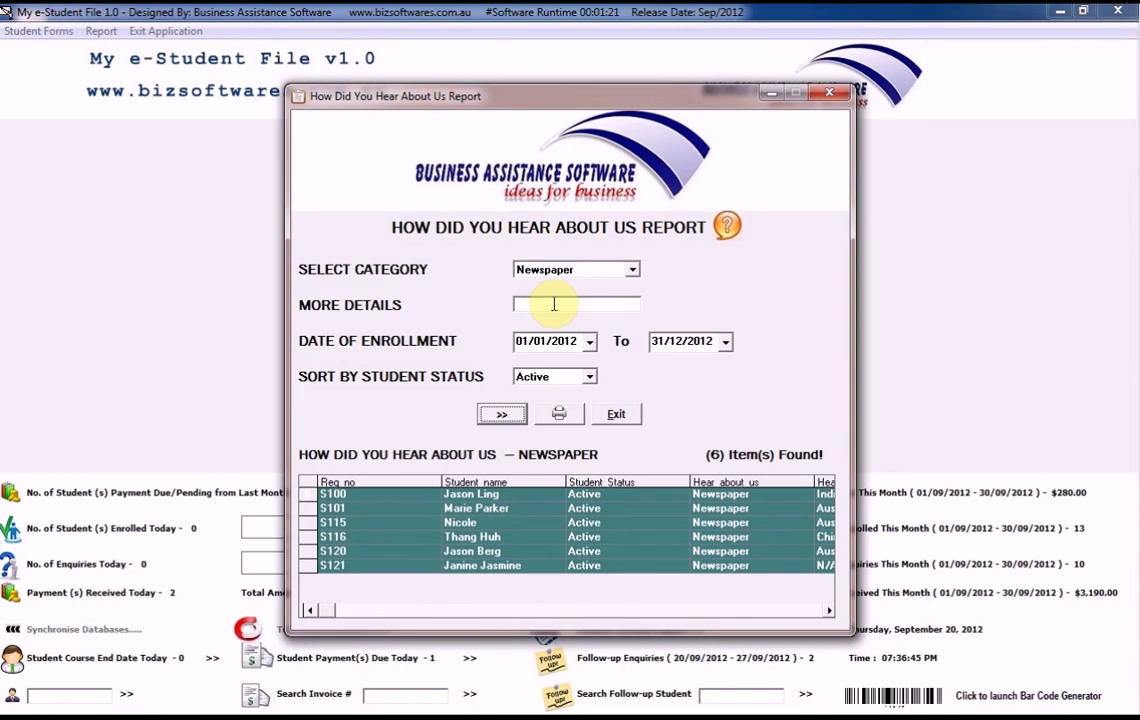
left_click(553, 304)
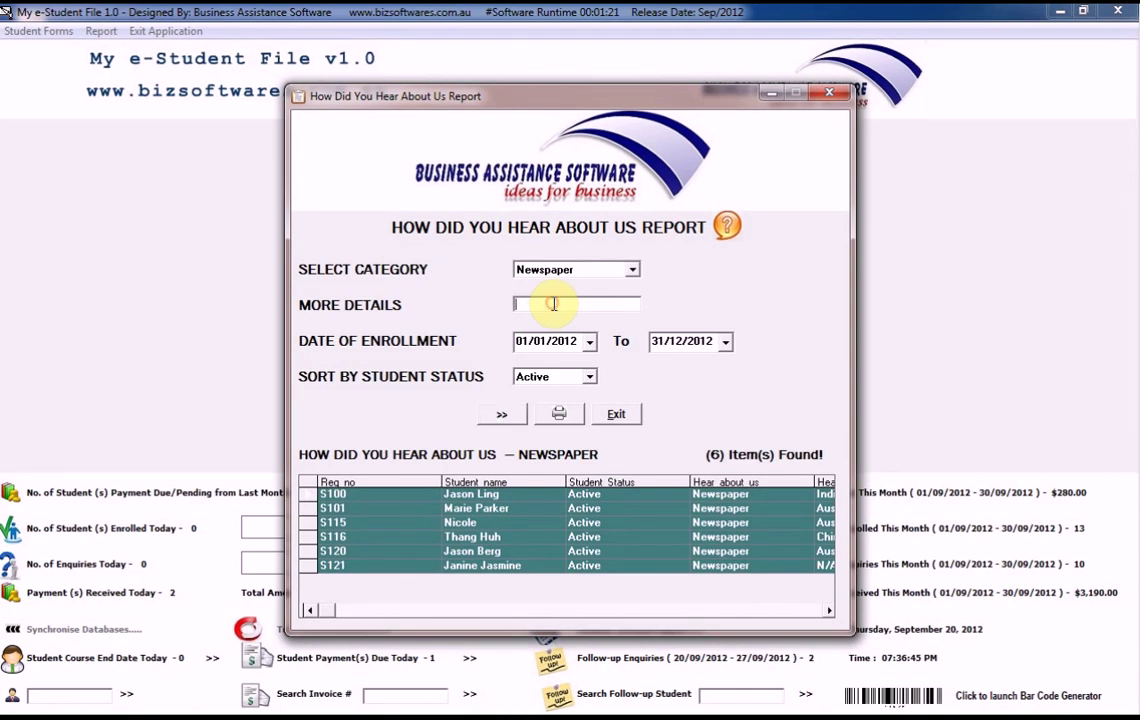
left_click(554, 304)
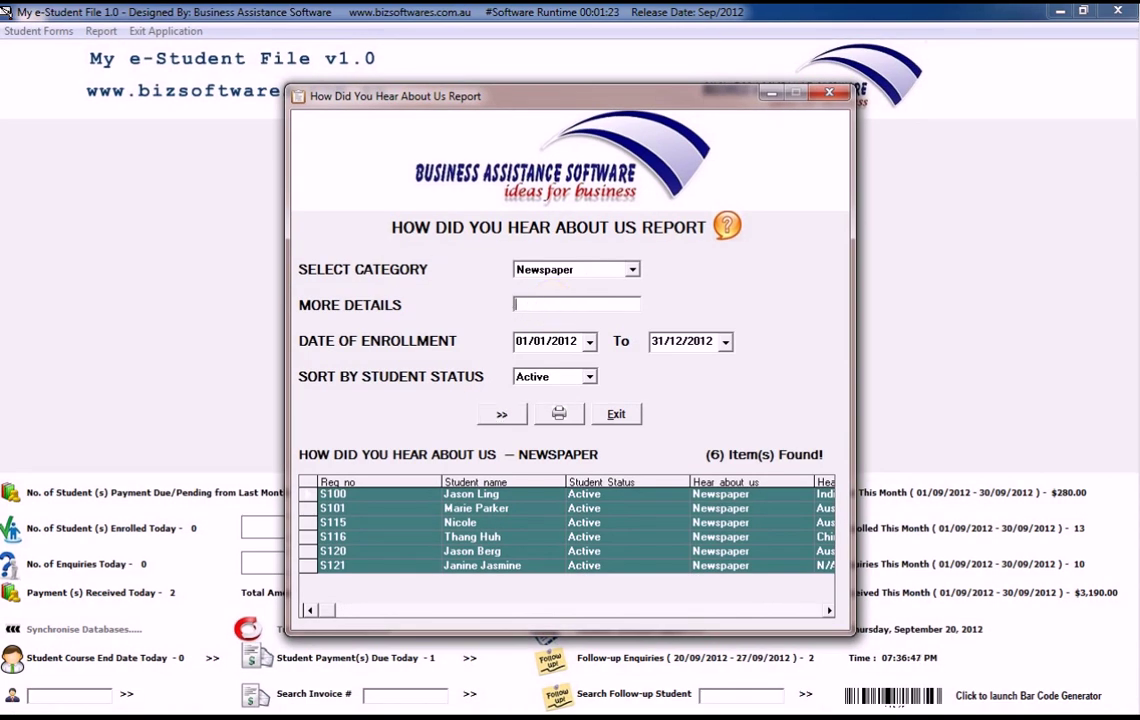
left_click(498, 418)
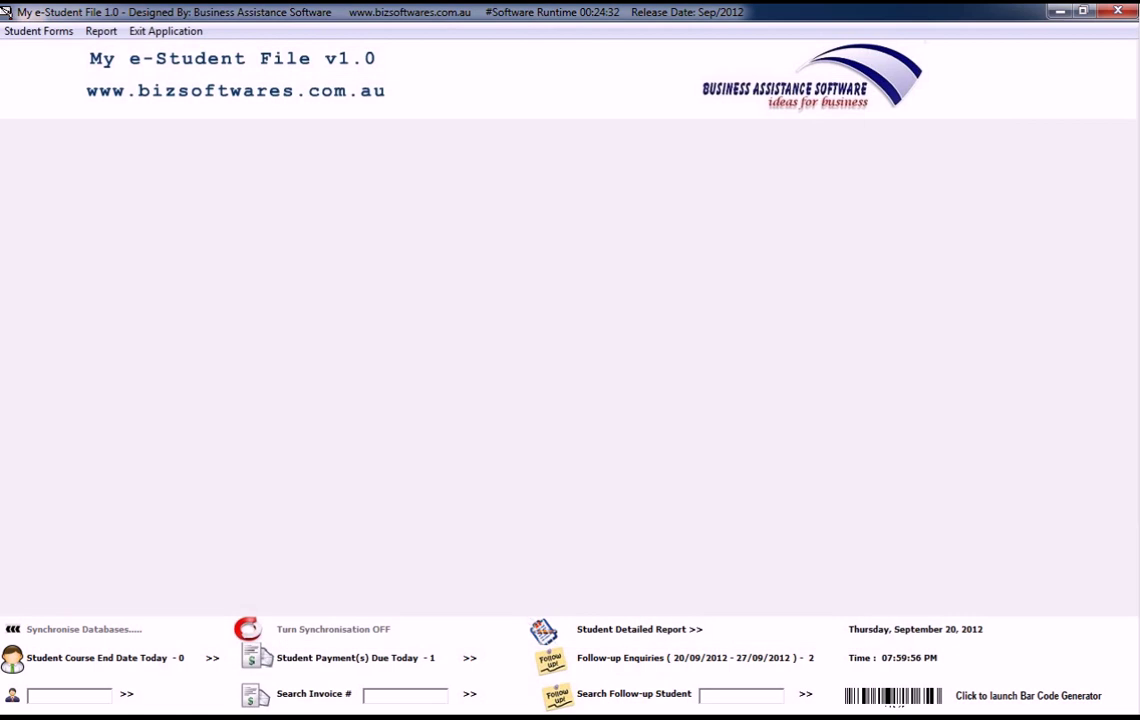
Step: Open the Filter Student Email Address form and choose the MORNING IELTS course
left_click(100, 31)
mouse_move(117, 52)
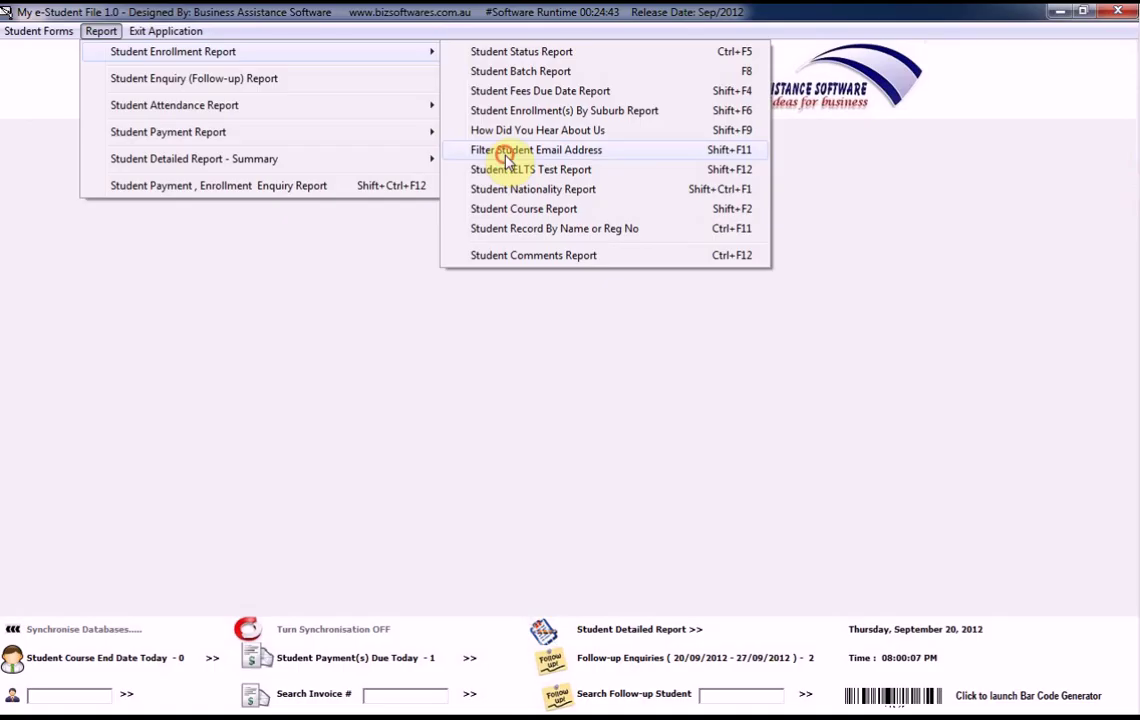
left_click(506, 157)
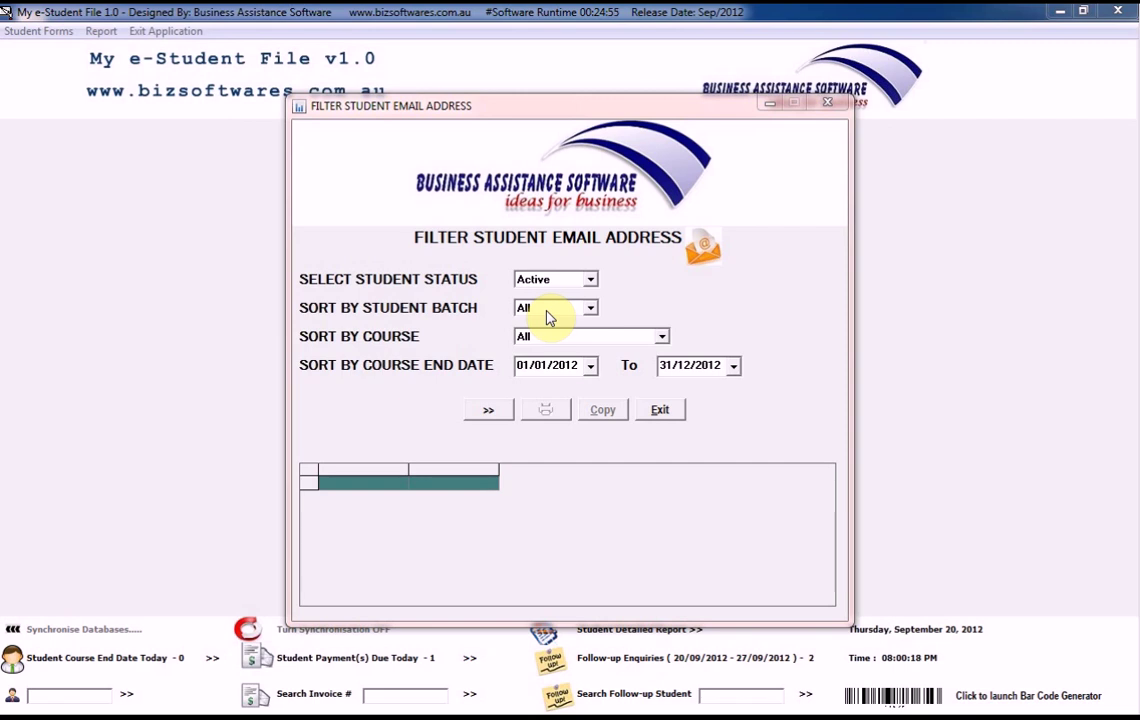
left_click(556, 334)
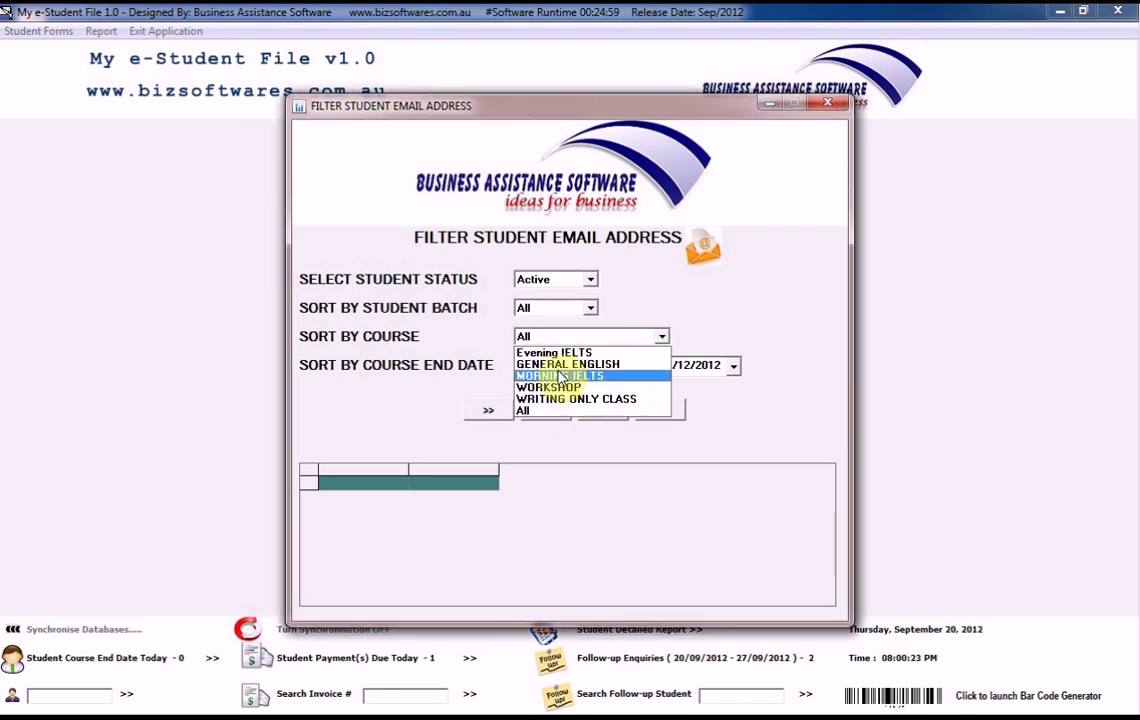
left_click(560, 376)
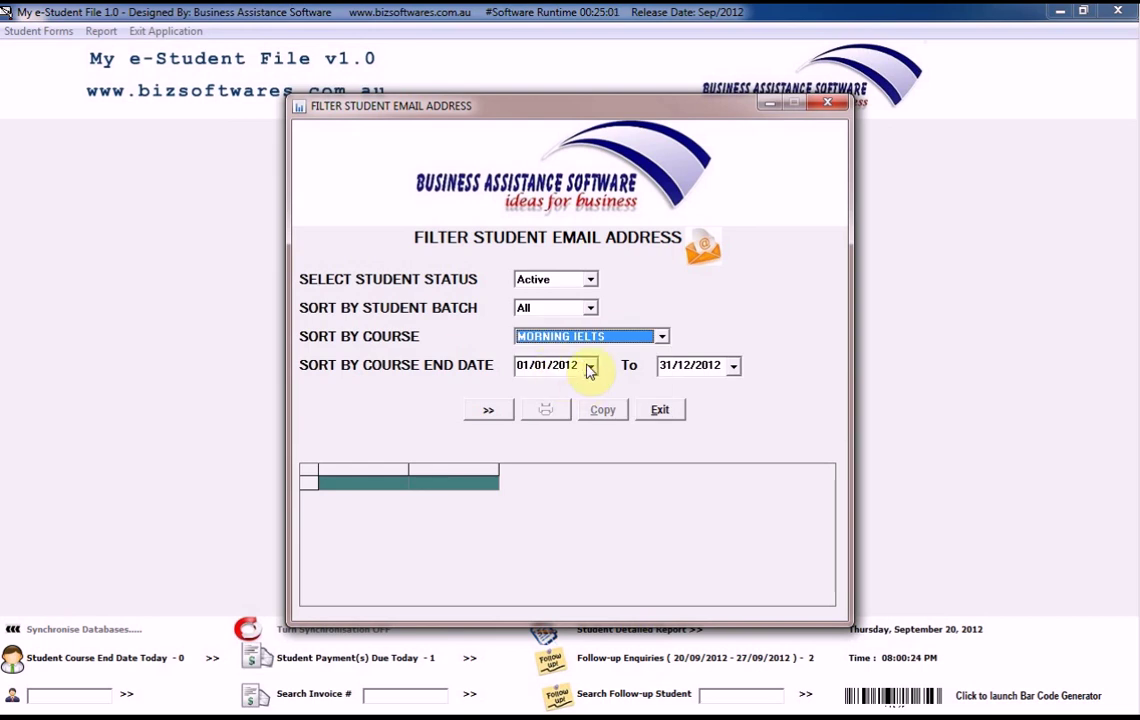
Step: Set the course end date range to 01/10/2012 through 31/10/2012 and list the matching Active students
left_click(590, 366)
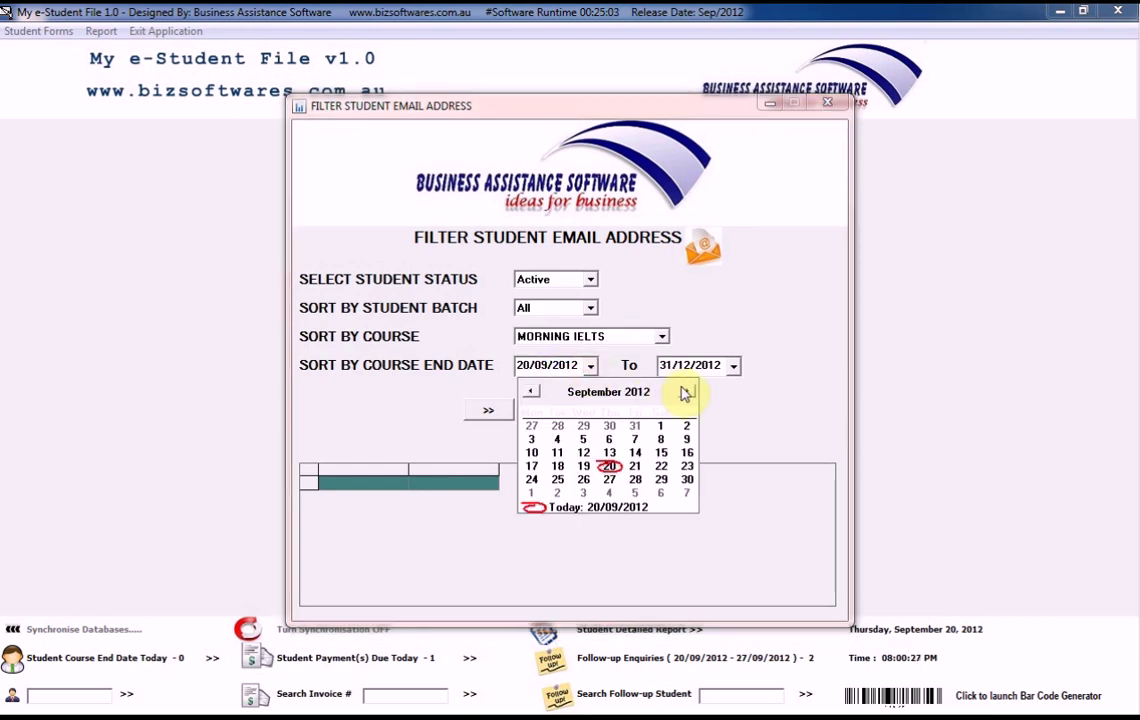
left_click(686, 391)
left_click(532, 441)
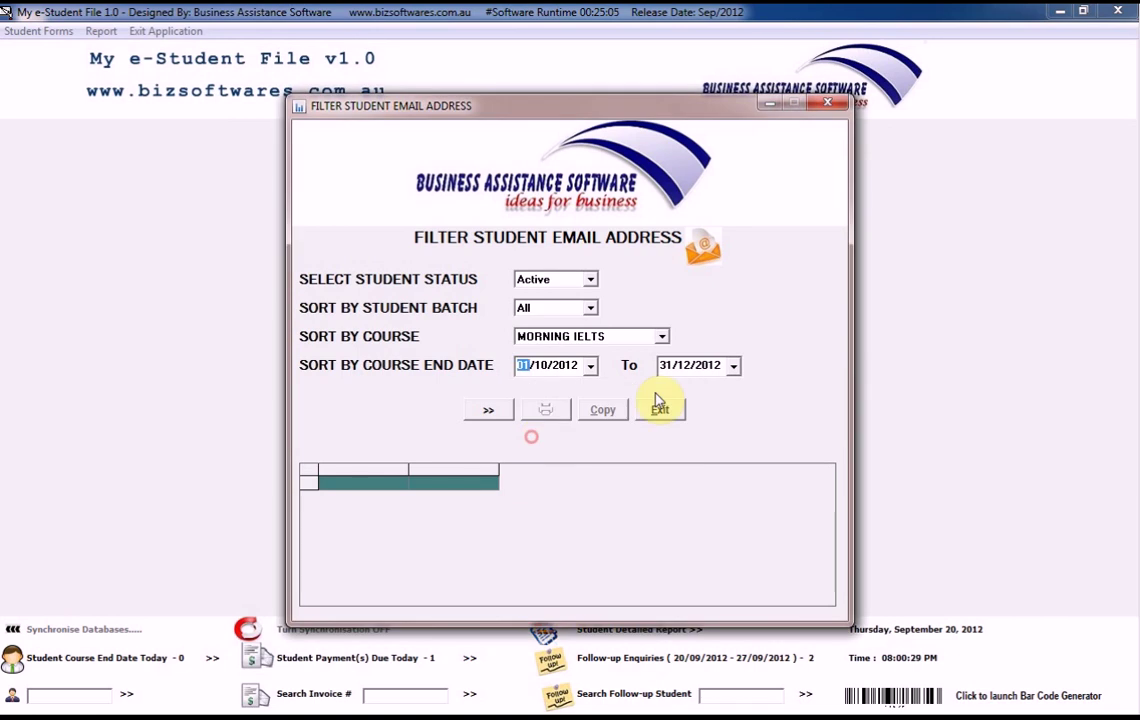
left_click(669, 366)
left_click(734, 366)
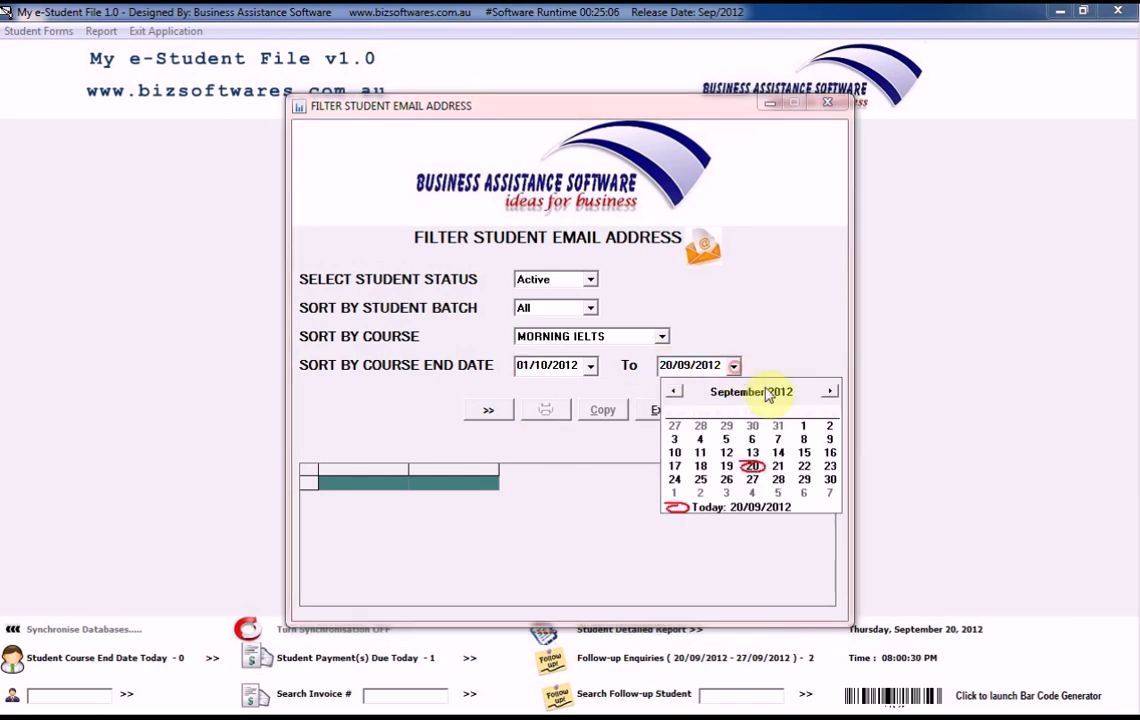
left_click(829, 391)
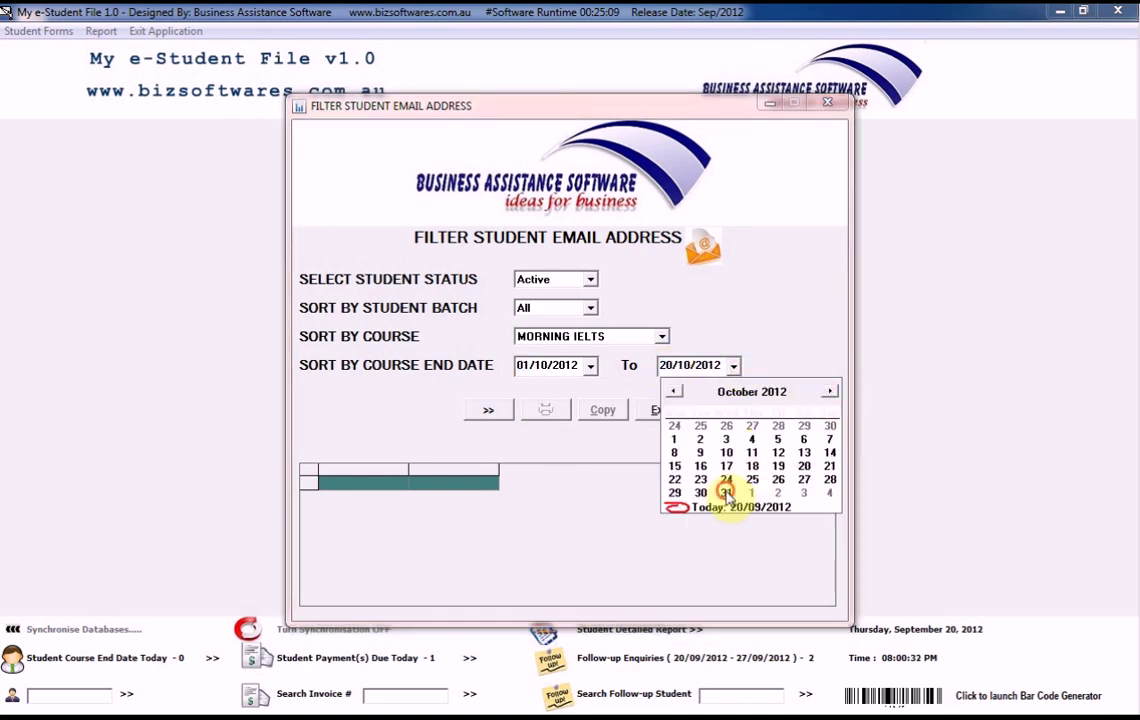
left_click(726, 493)
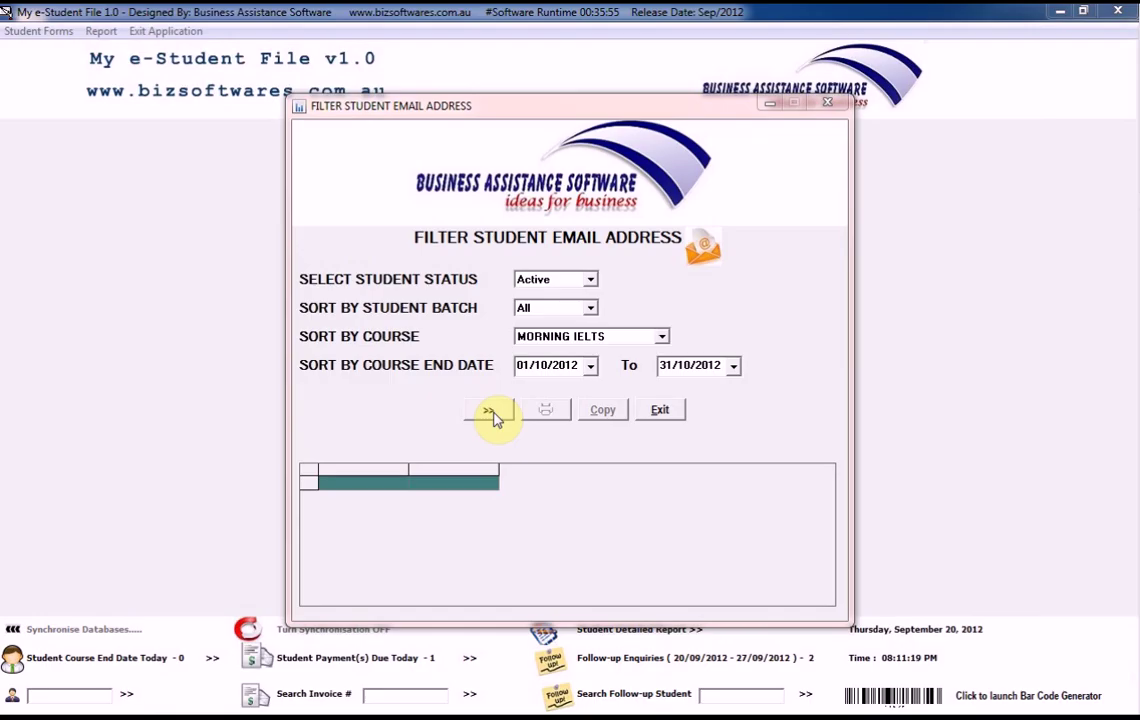
left_click(490, 411)
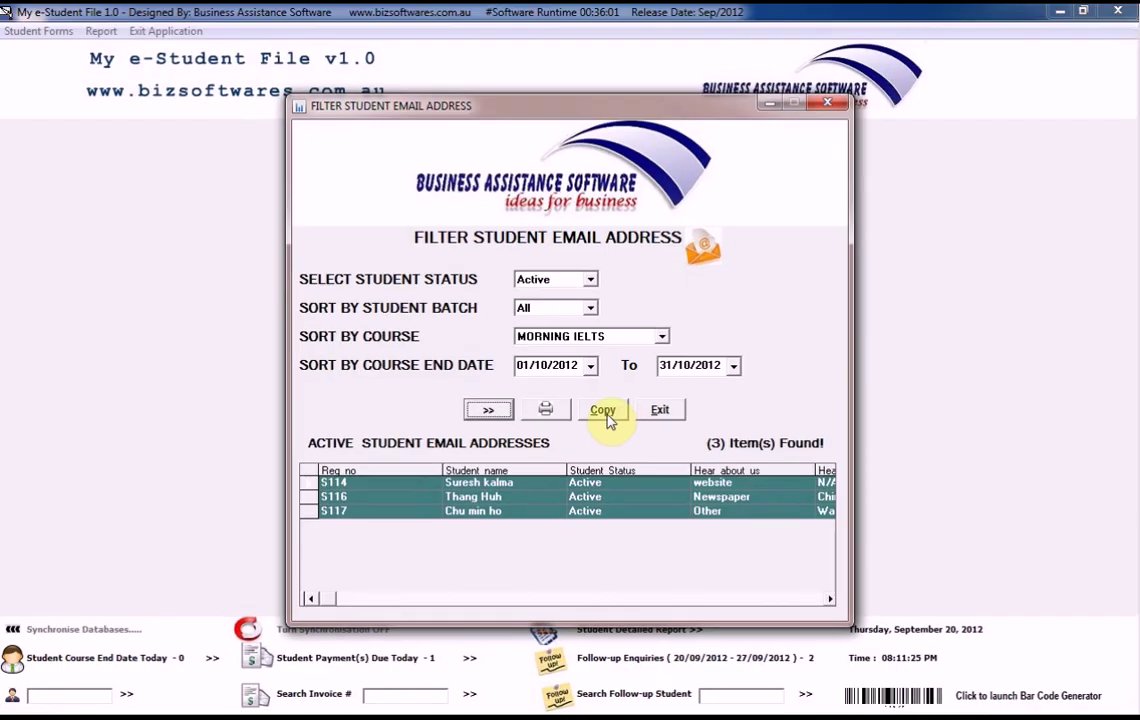
Step: Copy the filtered students' email addresses to the clipboard and exit the form
left_click(565, 350)
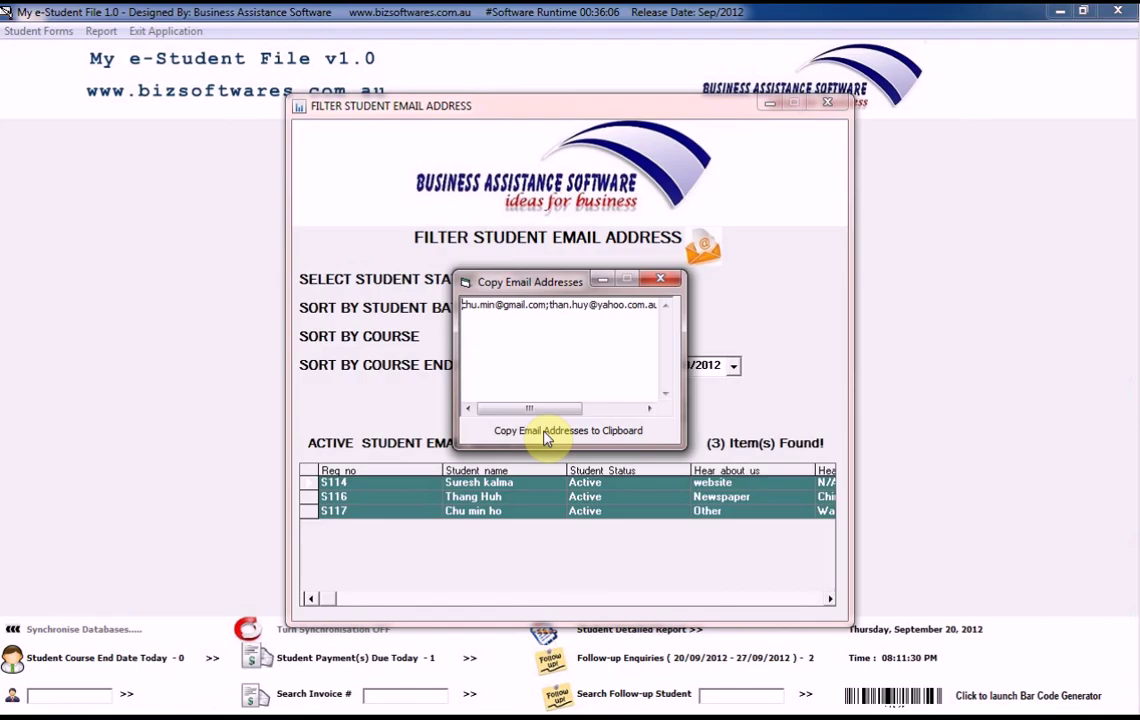
left_click(565, 366)
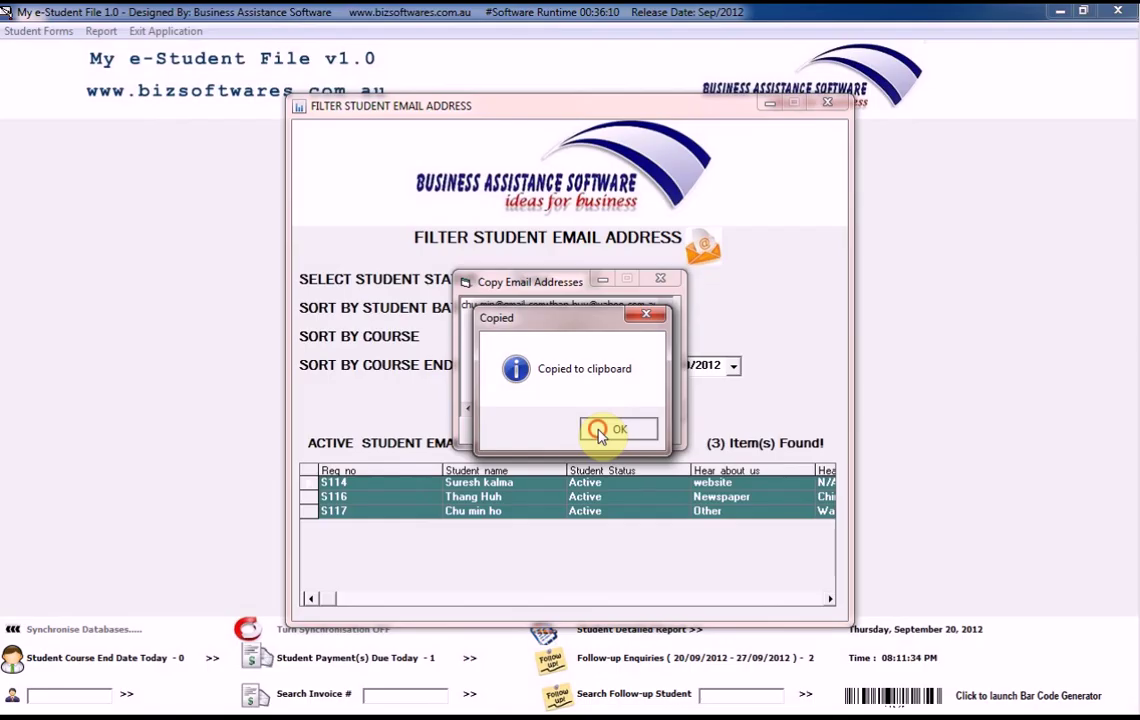
left_click(599, 434)
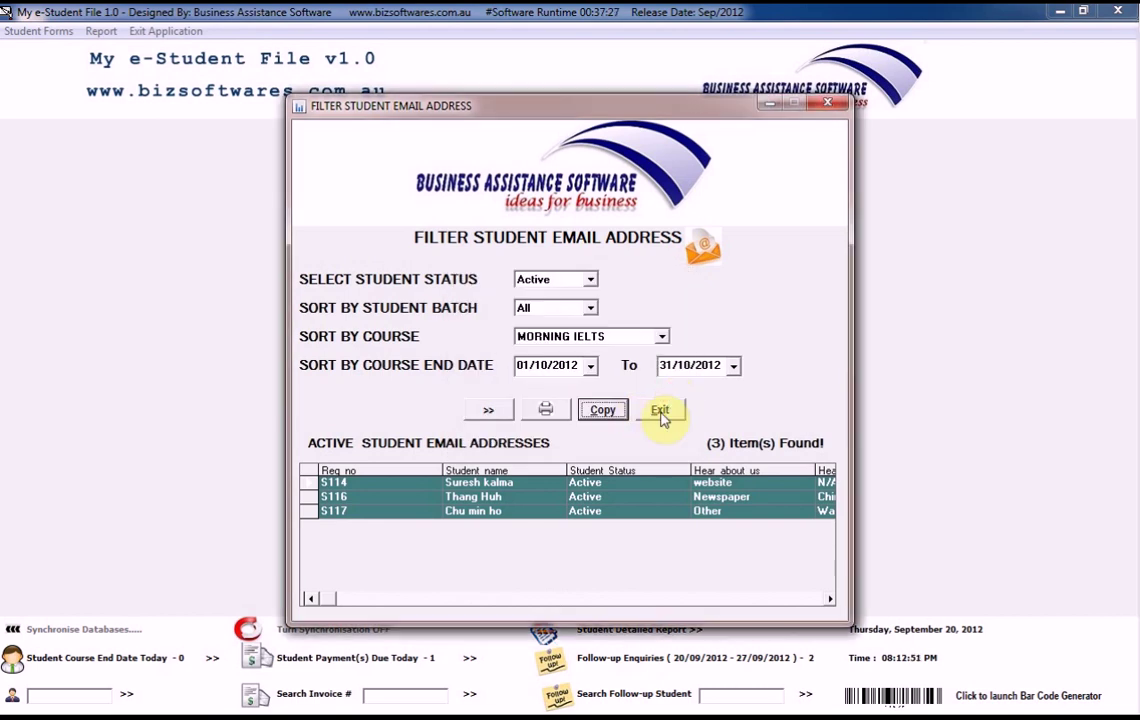
left_click(659, 409)
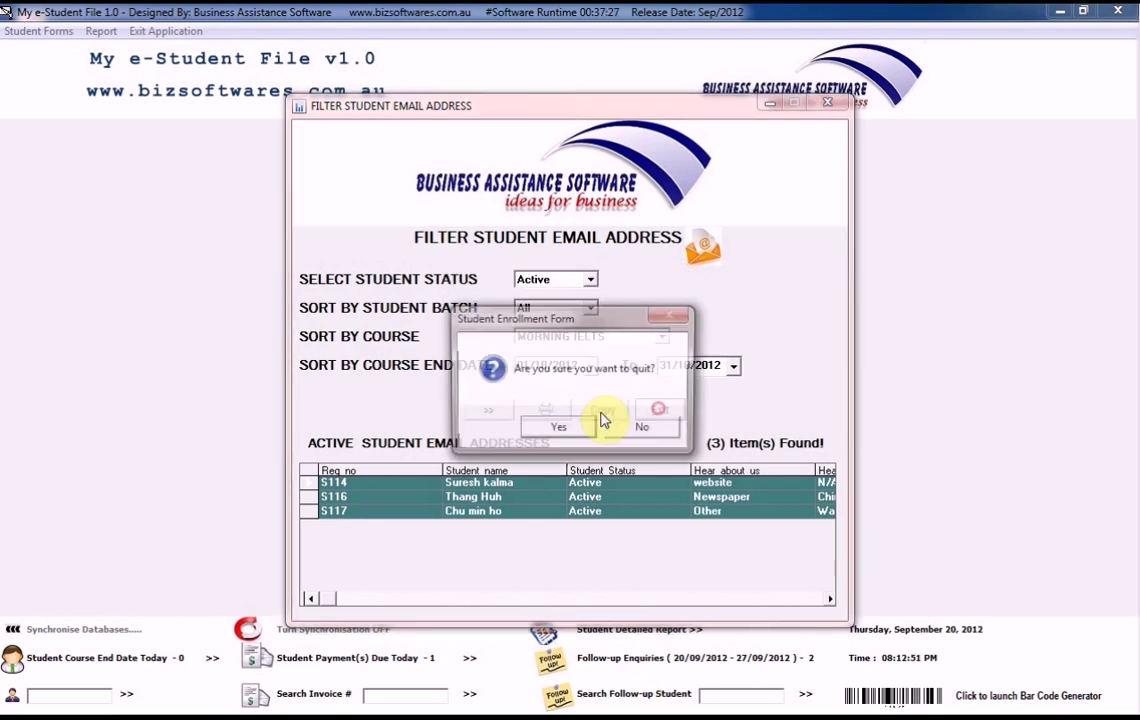
left_click(563, 431)
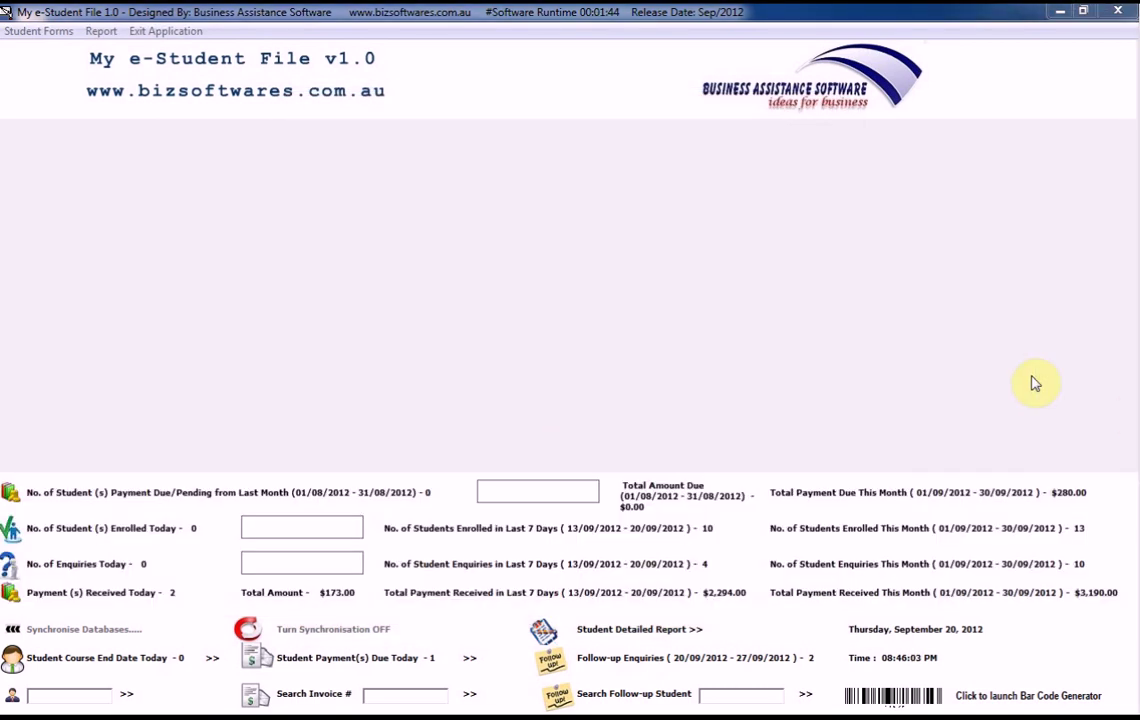
Step: Open the Student IELTS Test Report form and review its student batch, student status and desired overall band options
left_click(97, 34)
mouse_move(115, 50)
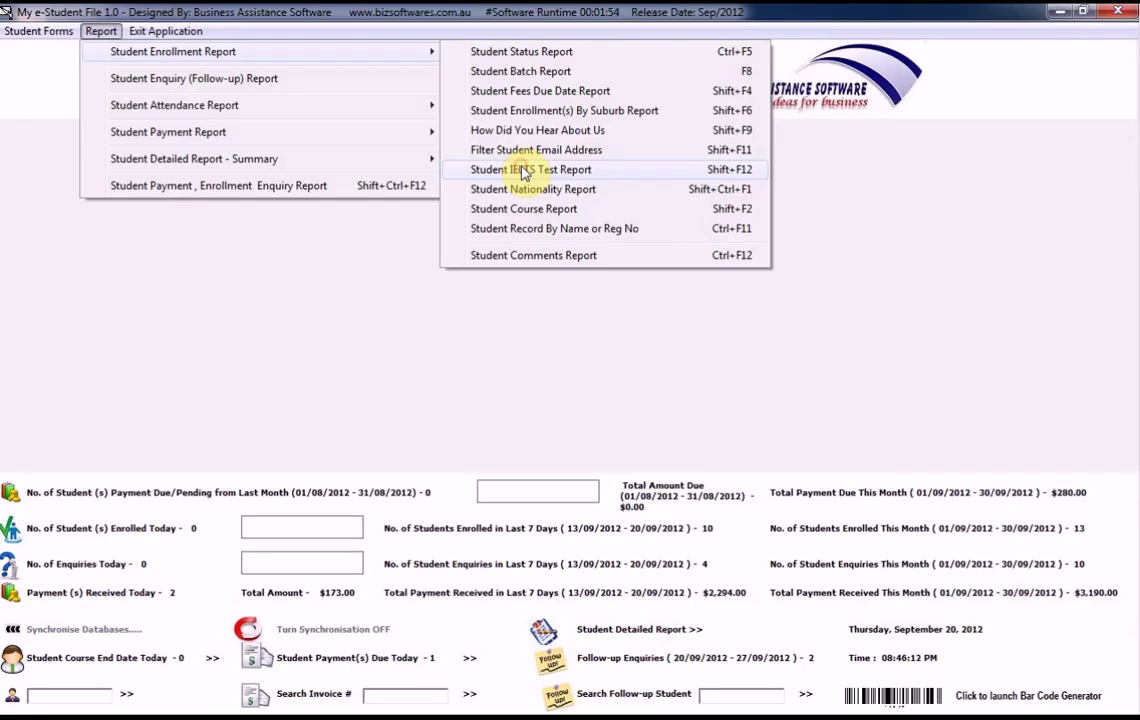
left_click(522, 170)
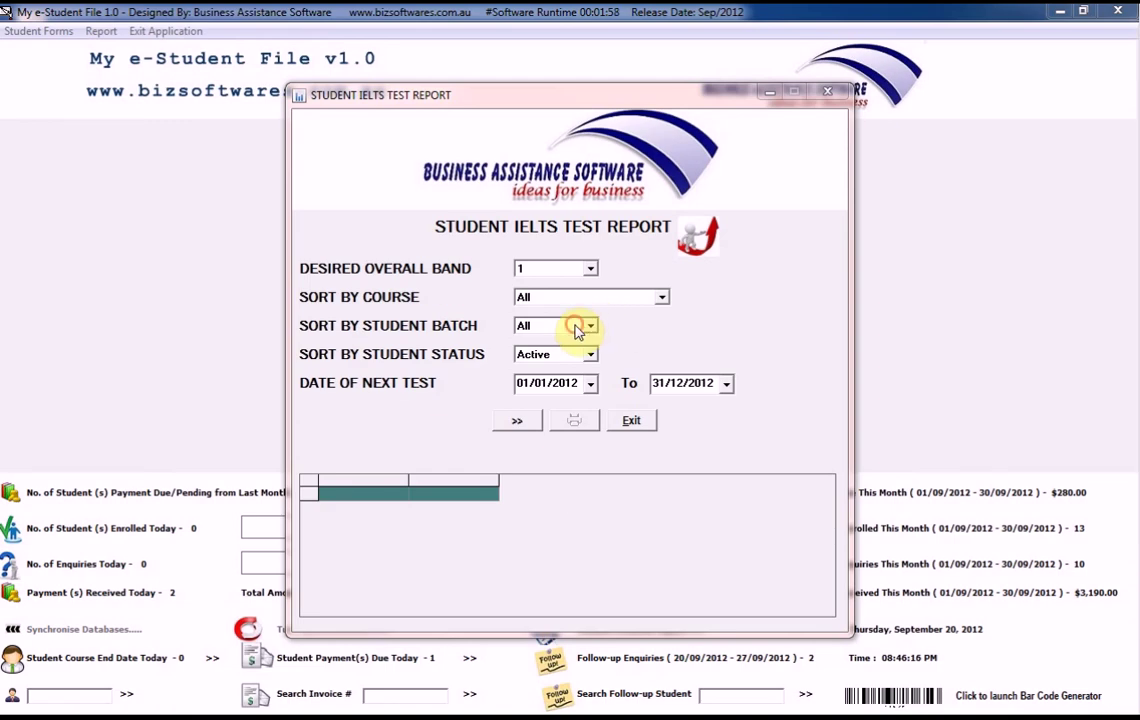
left_click(520, 381)
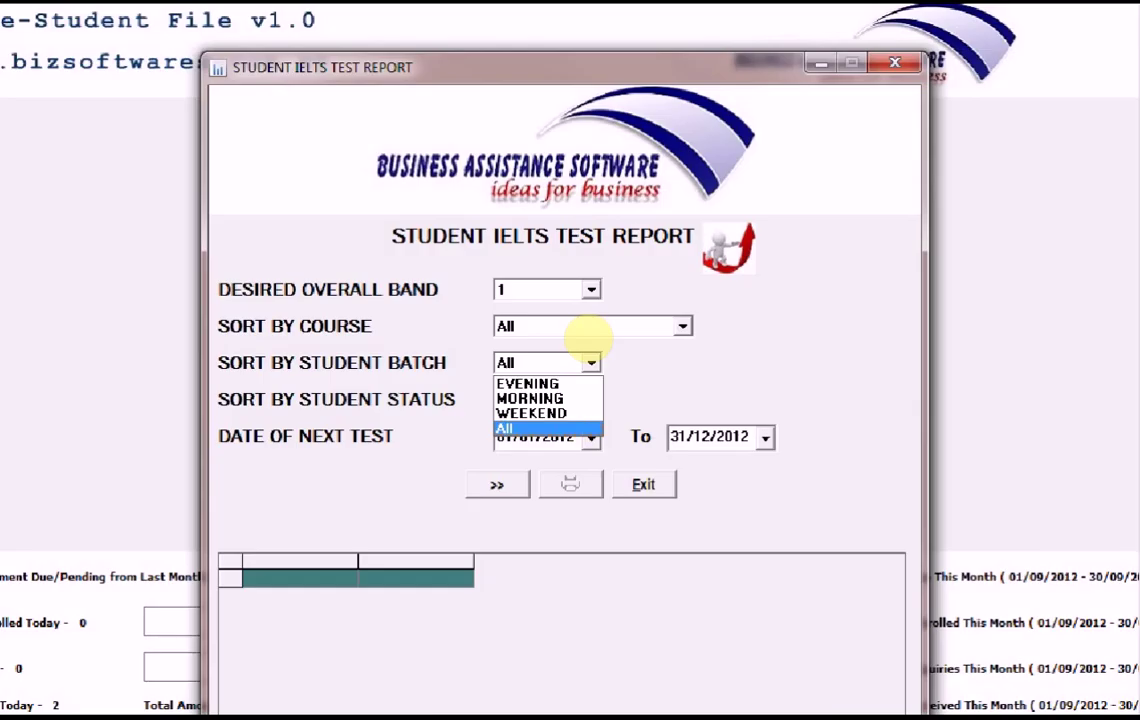
left_click(592, 362)
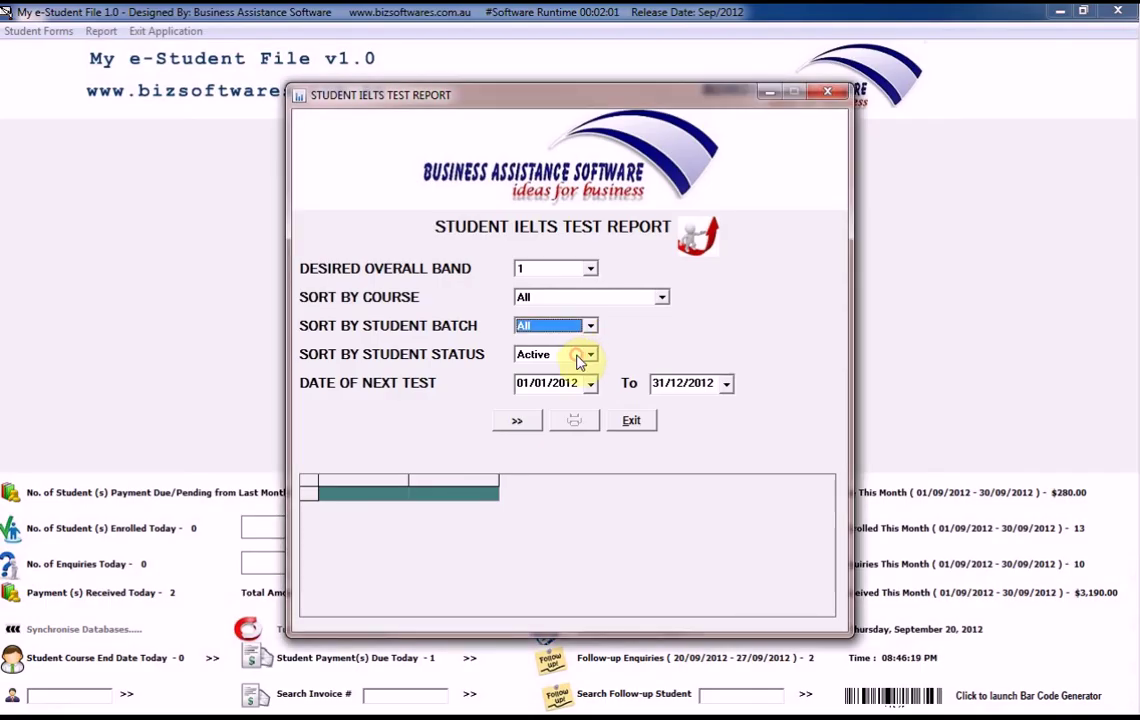
left_click(580, 356)
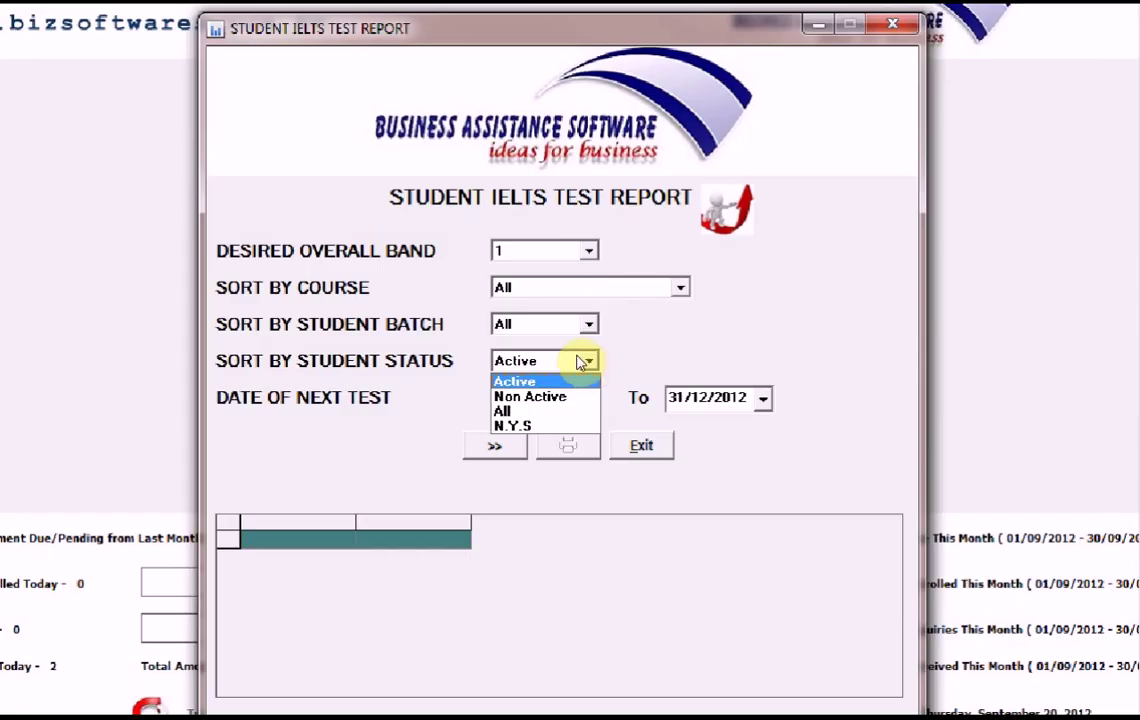
left_click(580, 362)
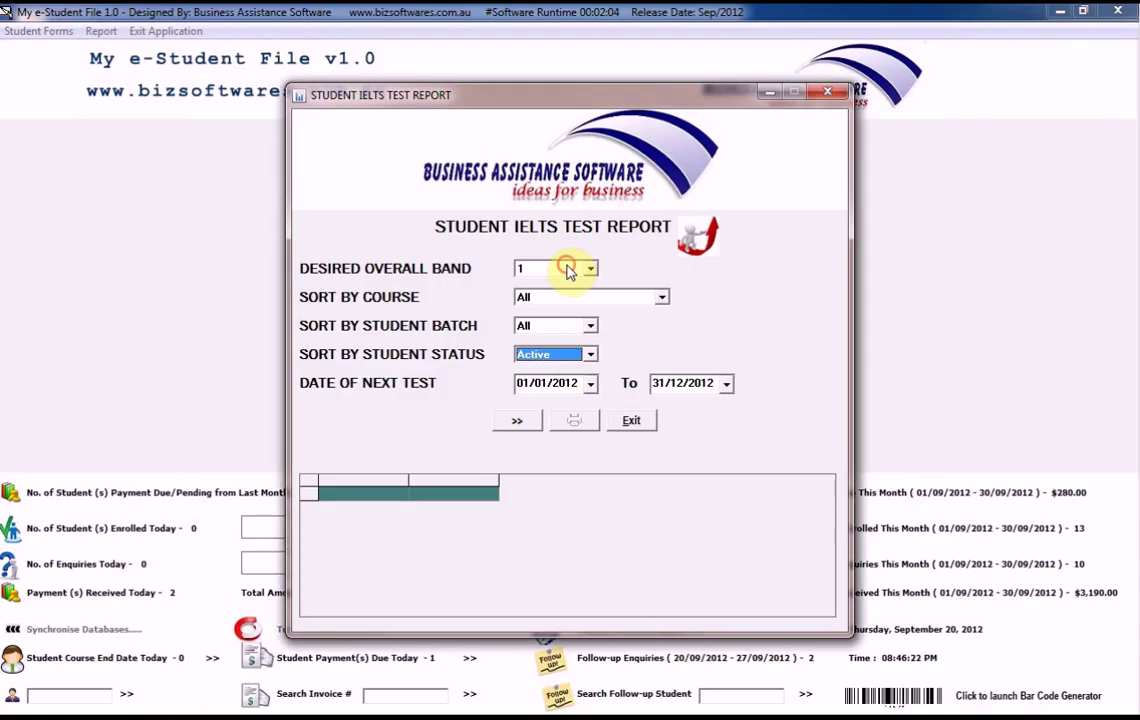
left_click(568, 270)
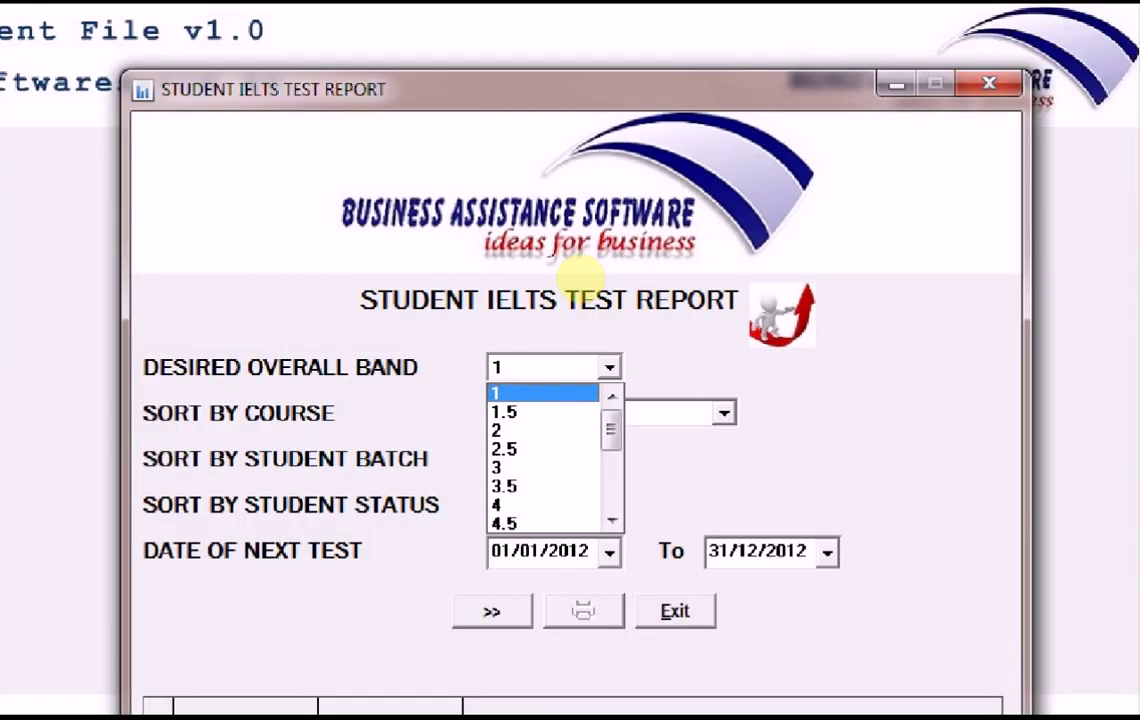
left_click(573, 369)
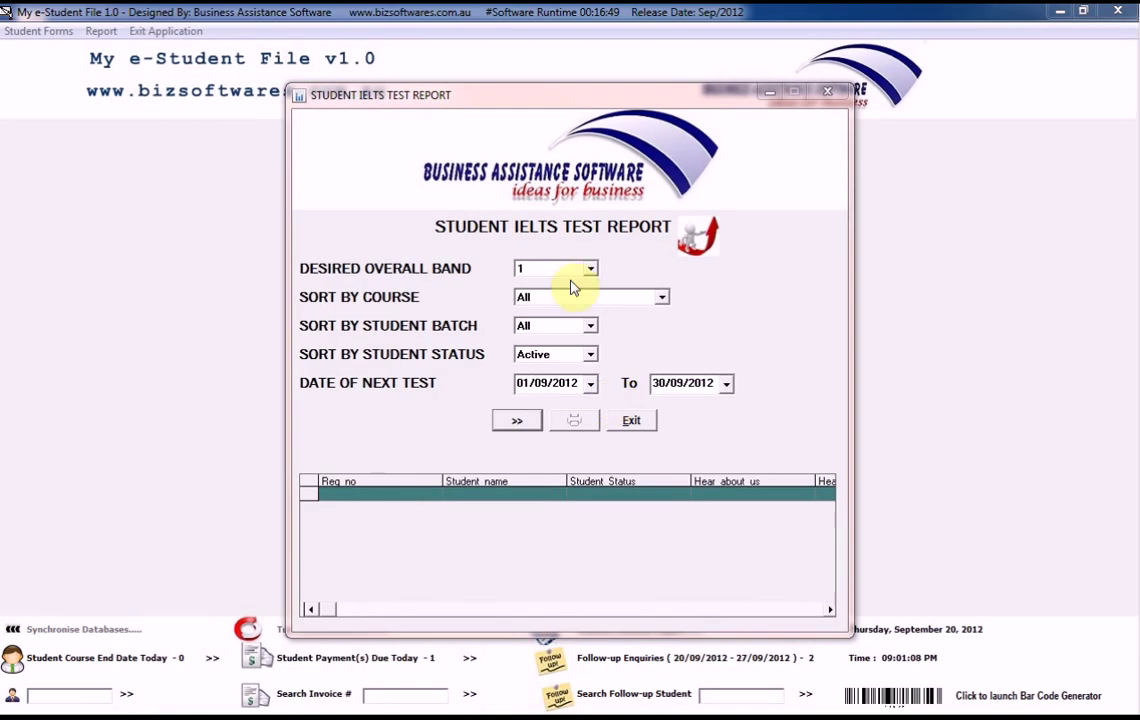
Step: Set the desired overall band to 7 and list the matching Active students across all courses and batches
left_click(505, 115)
scroll(590, 331, "down", 2)
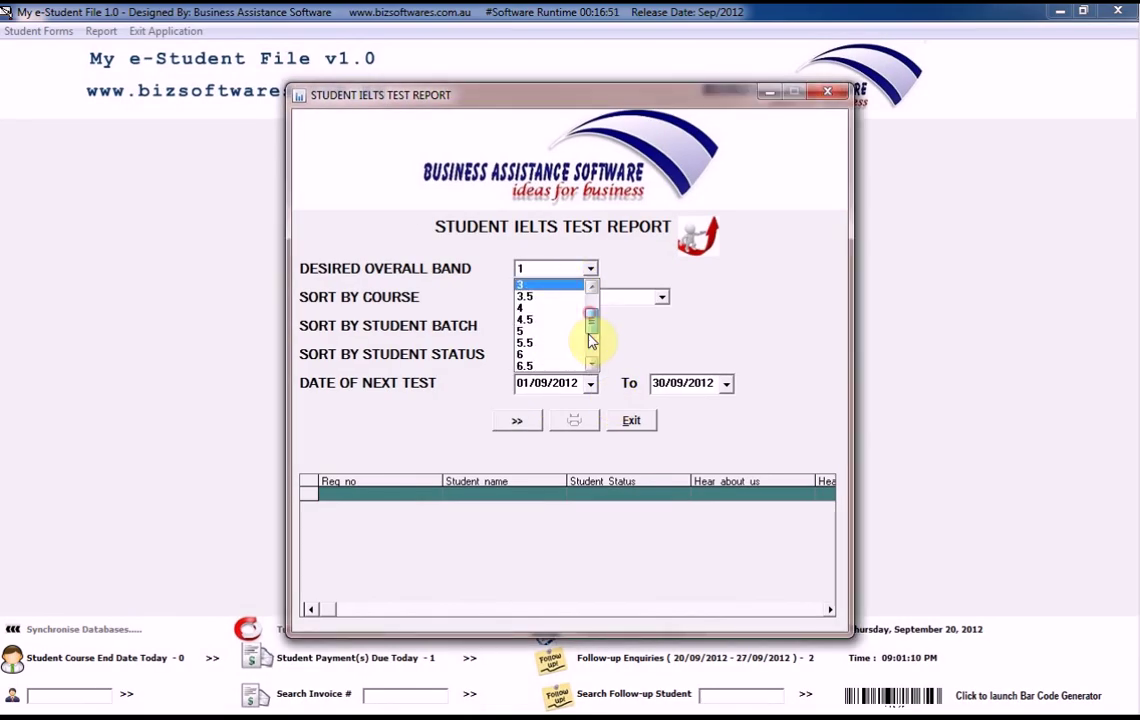
left_click(547, 356)
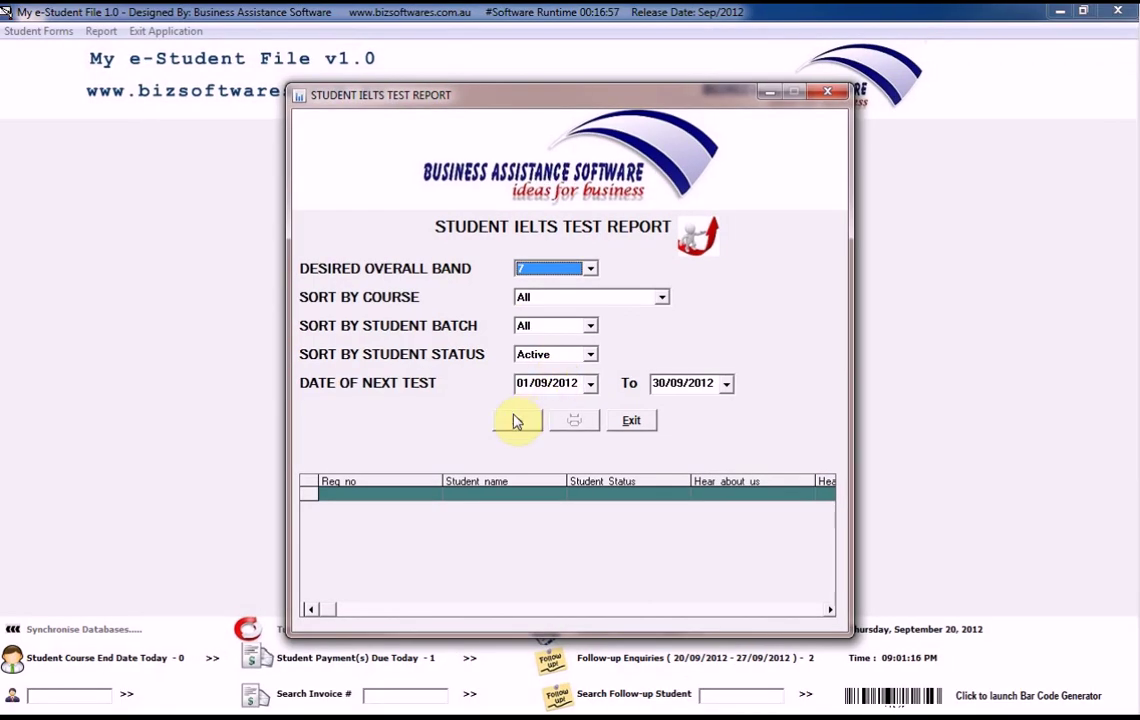
left_click(514, 494)
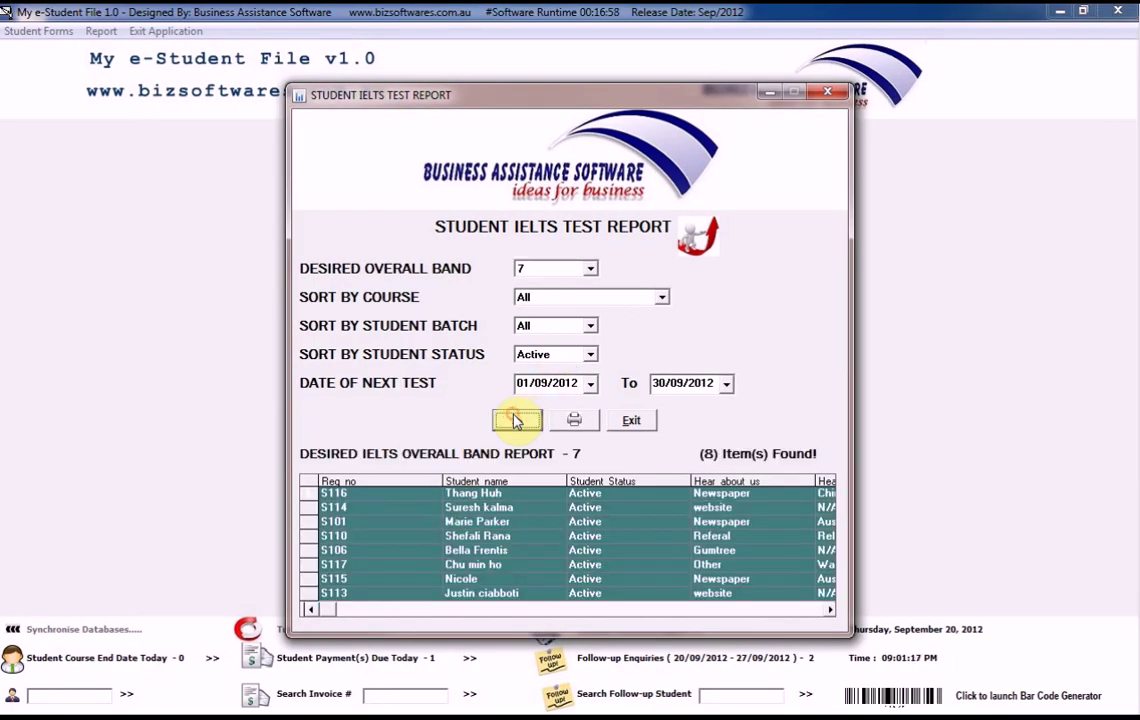
left_click(830, 610)
left_click(328, 610)
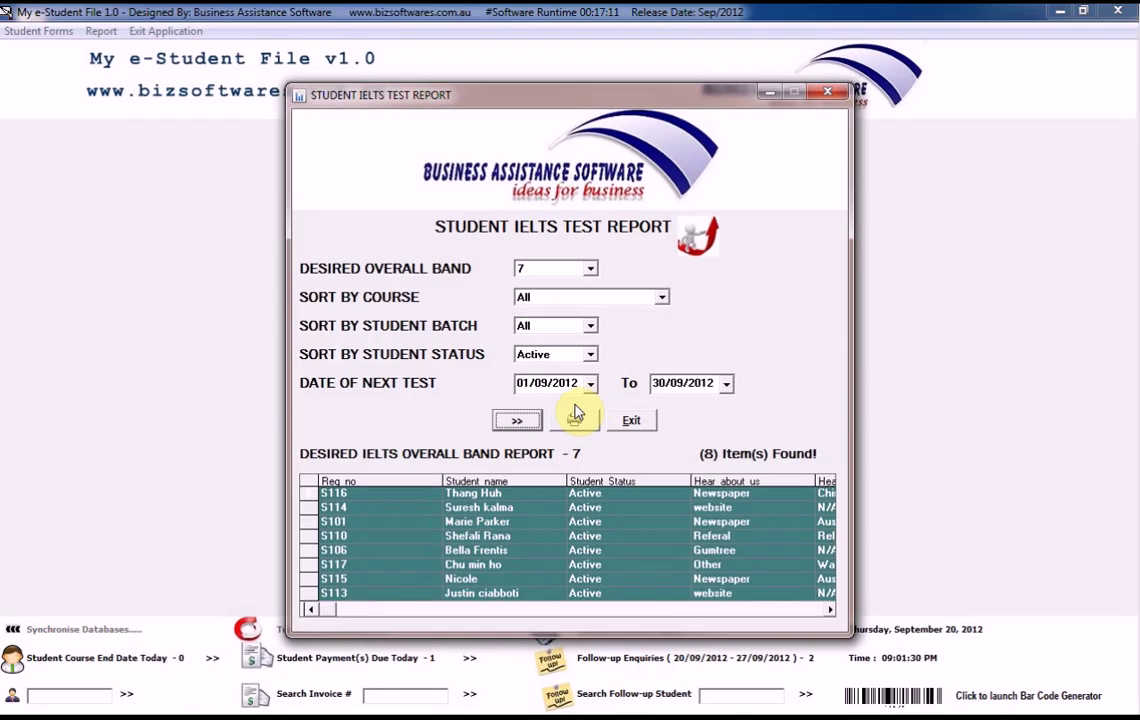
Step: Preview the printable IELTS test report and its print settings without printing, and exit the report form
left_click(566, 413)
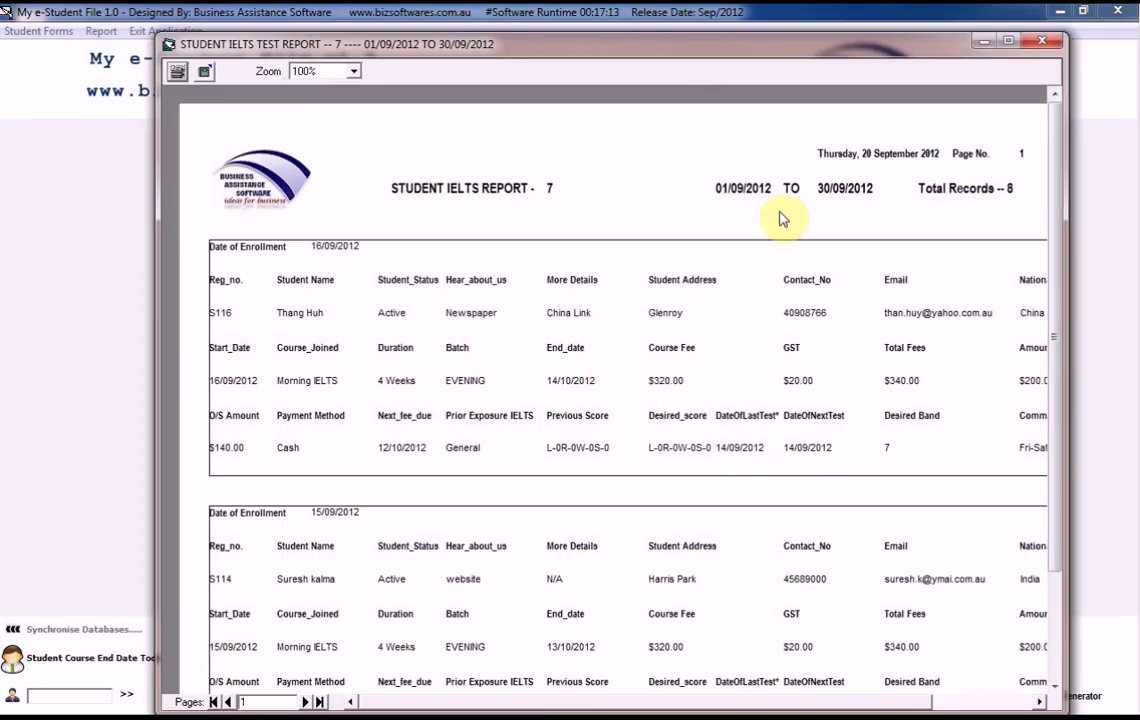
left_click(173, 82)
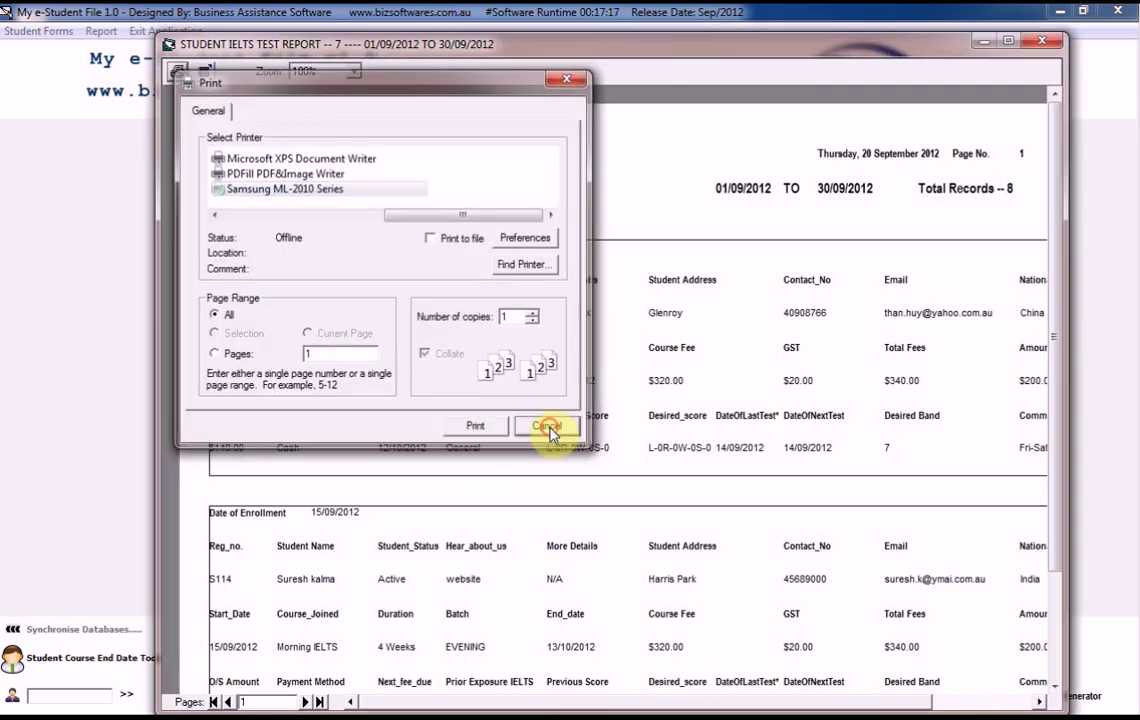
left_click(548, 426)
left_click(1042, 40)
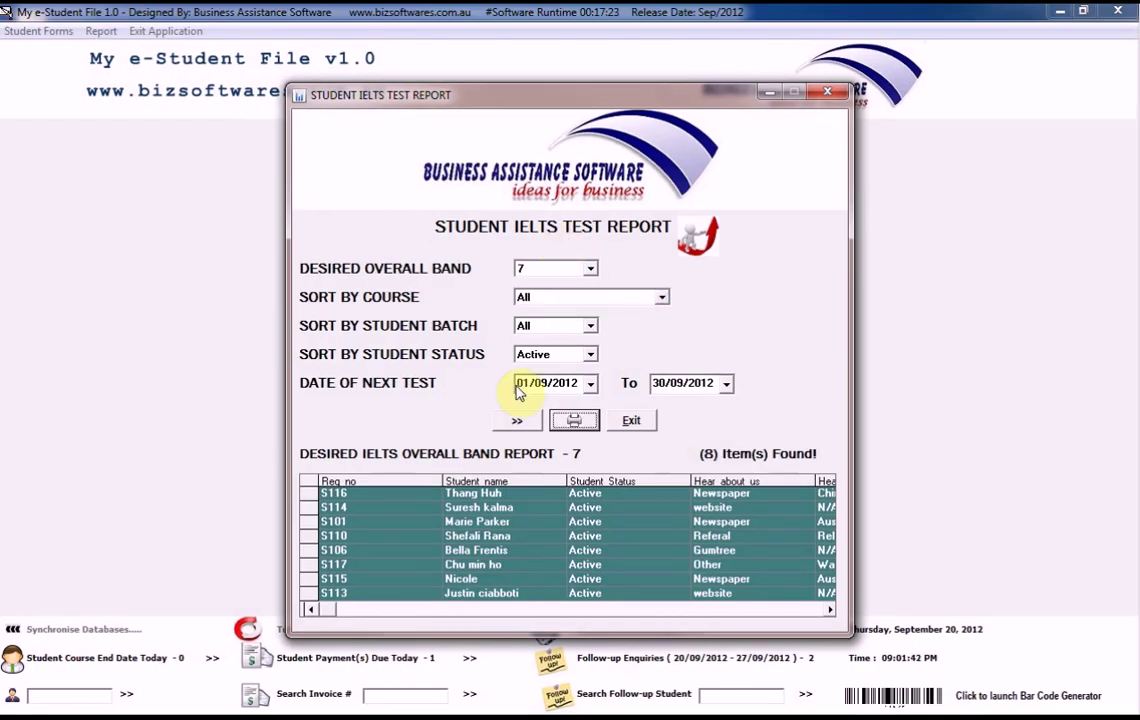
left_click(624, 421)
left_click(566, 430)
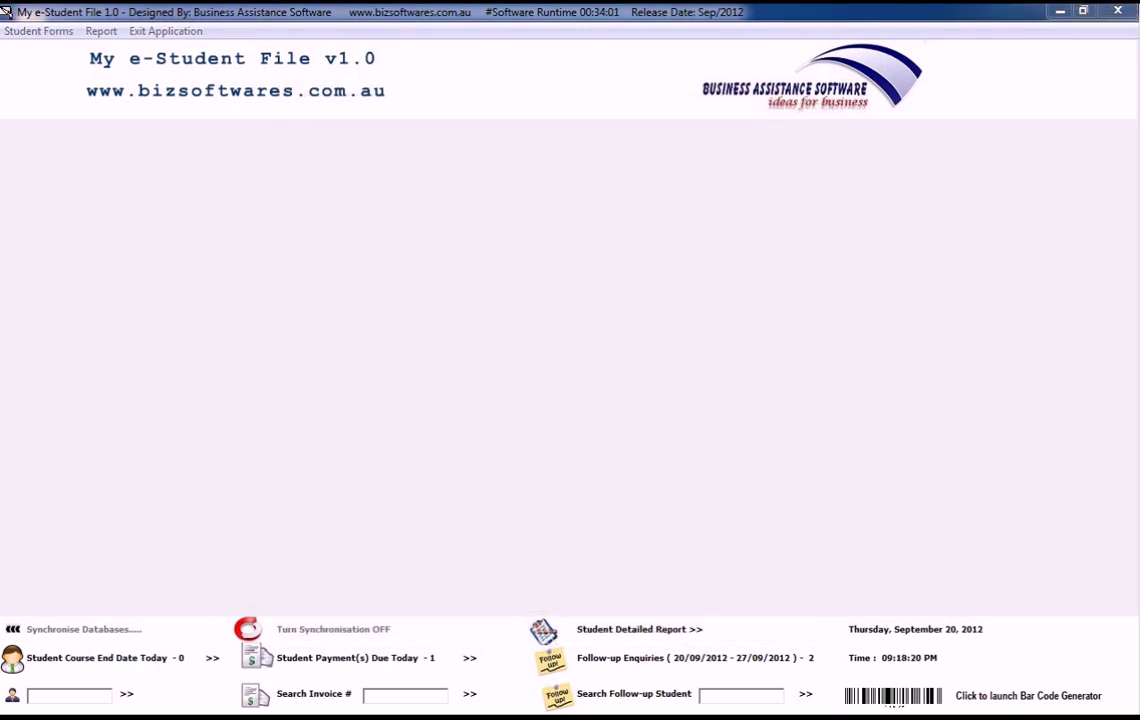
Step: Run the Student Nationality Report for nationality "sri" across all courses and batches, and exit the form
left_click(100, 33)
mouse_move(194, 50)
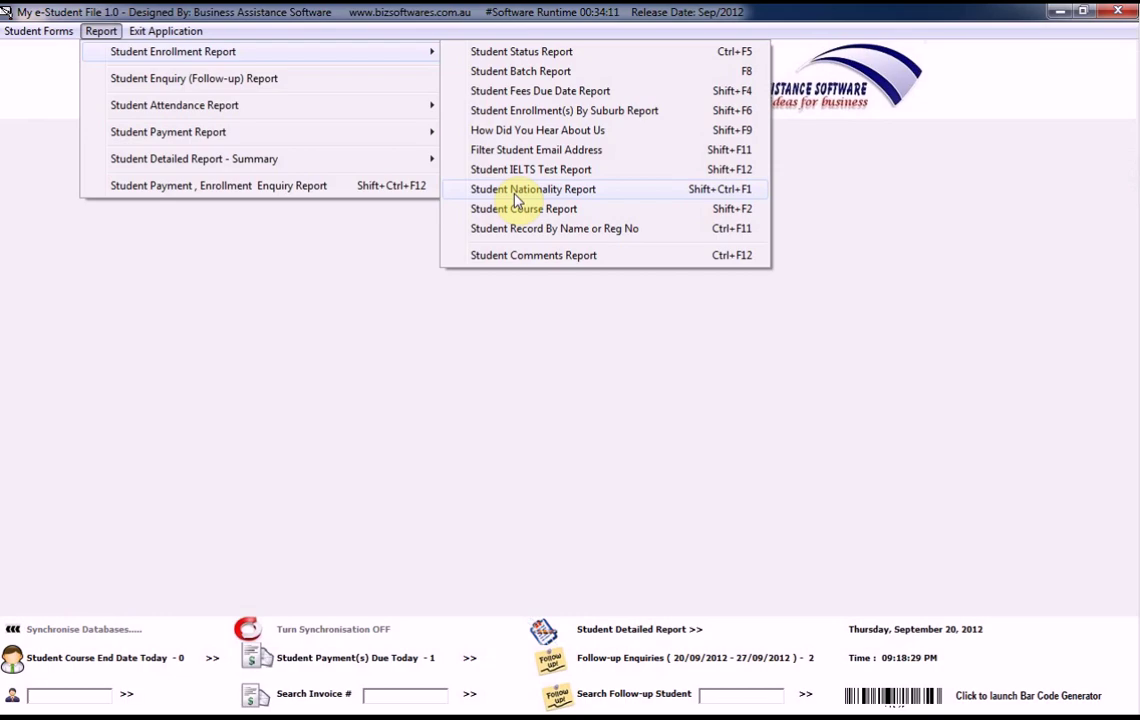
left_click(517, 199)
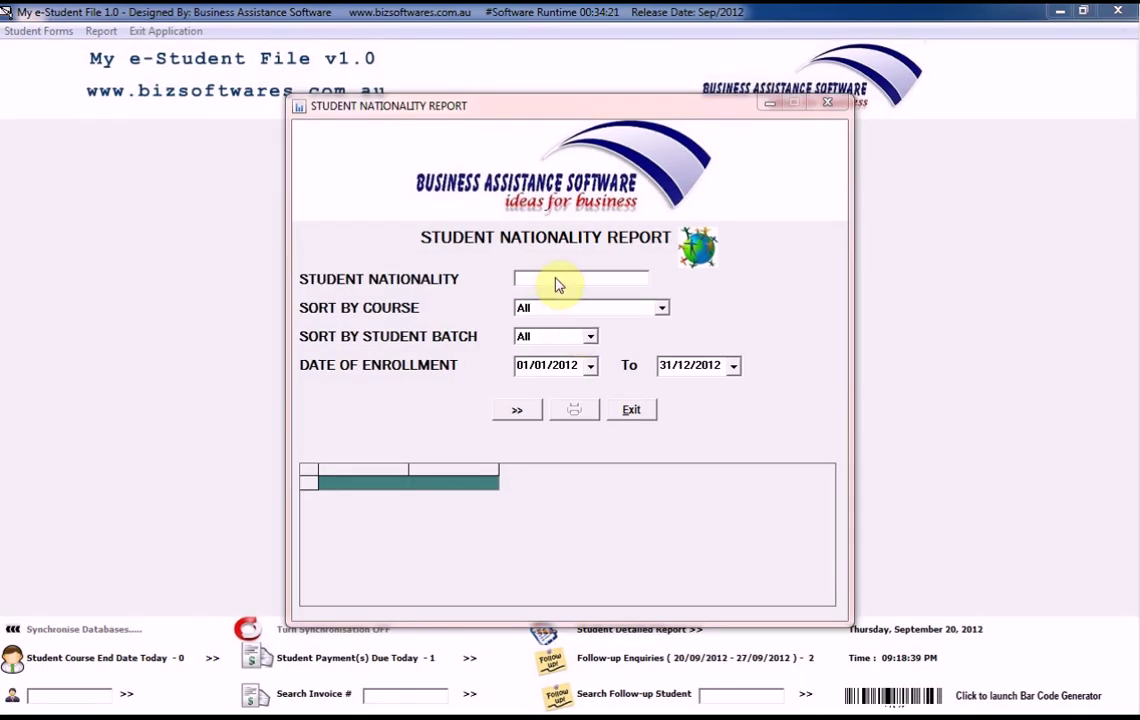
left_click(527, 263)
type("sri")
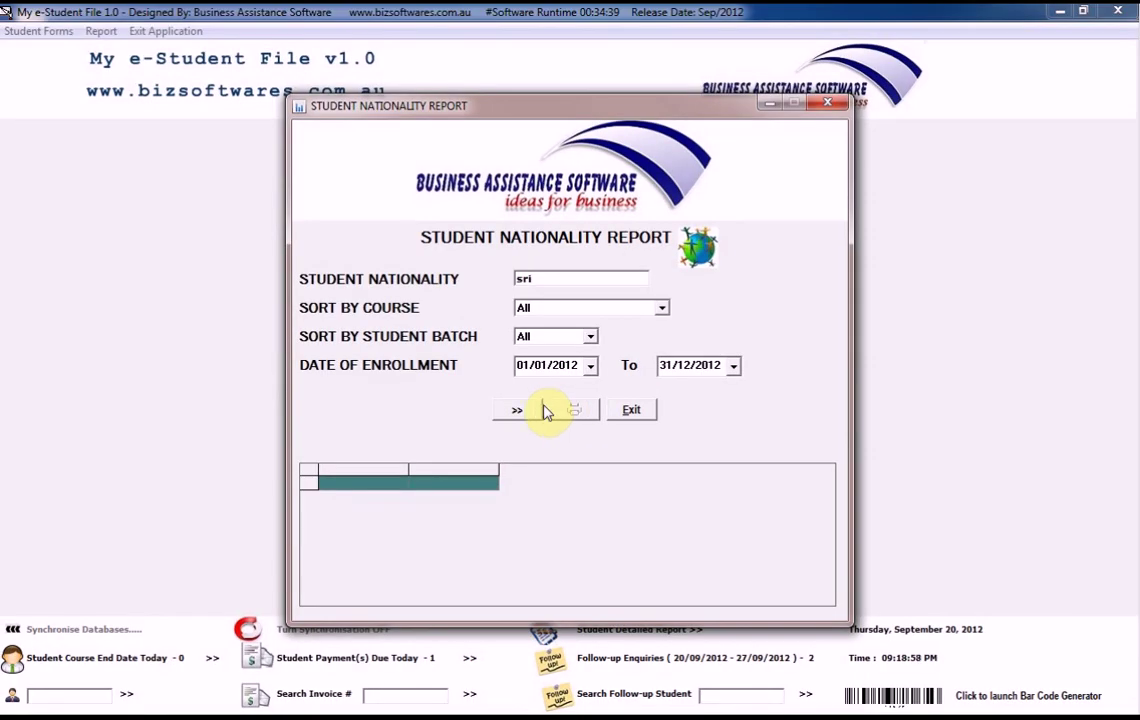
left_click(515, 411)
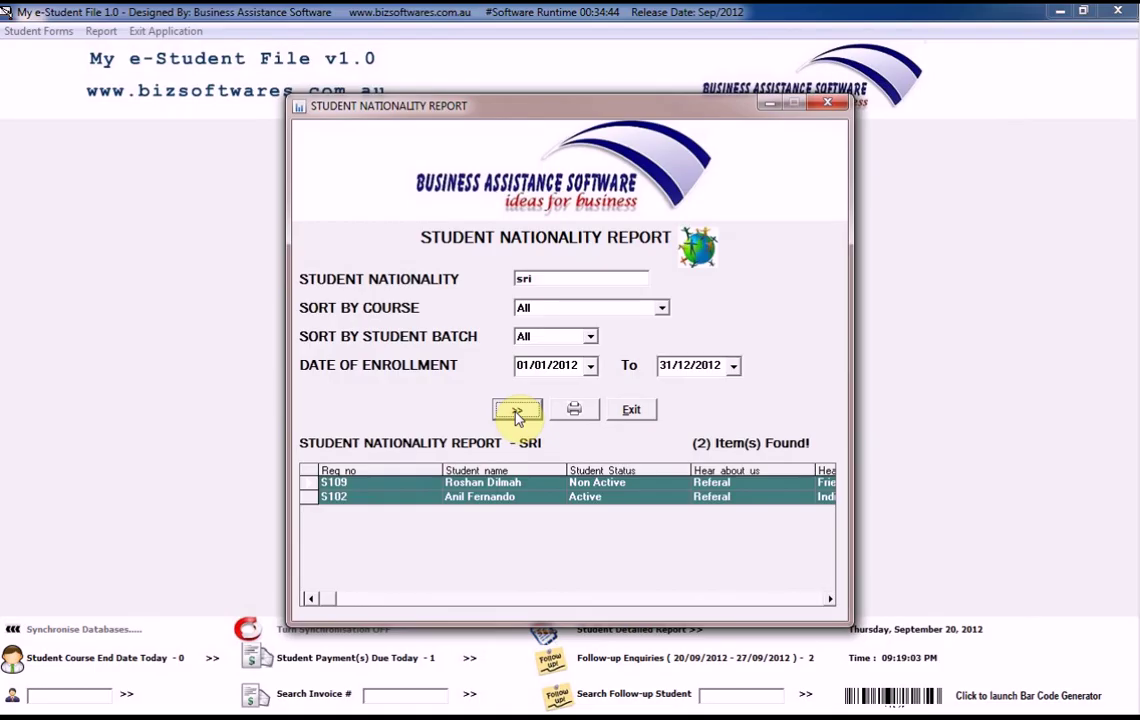
left_click(636, 411)
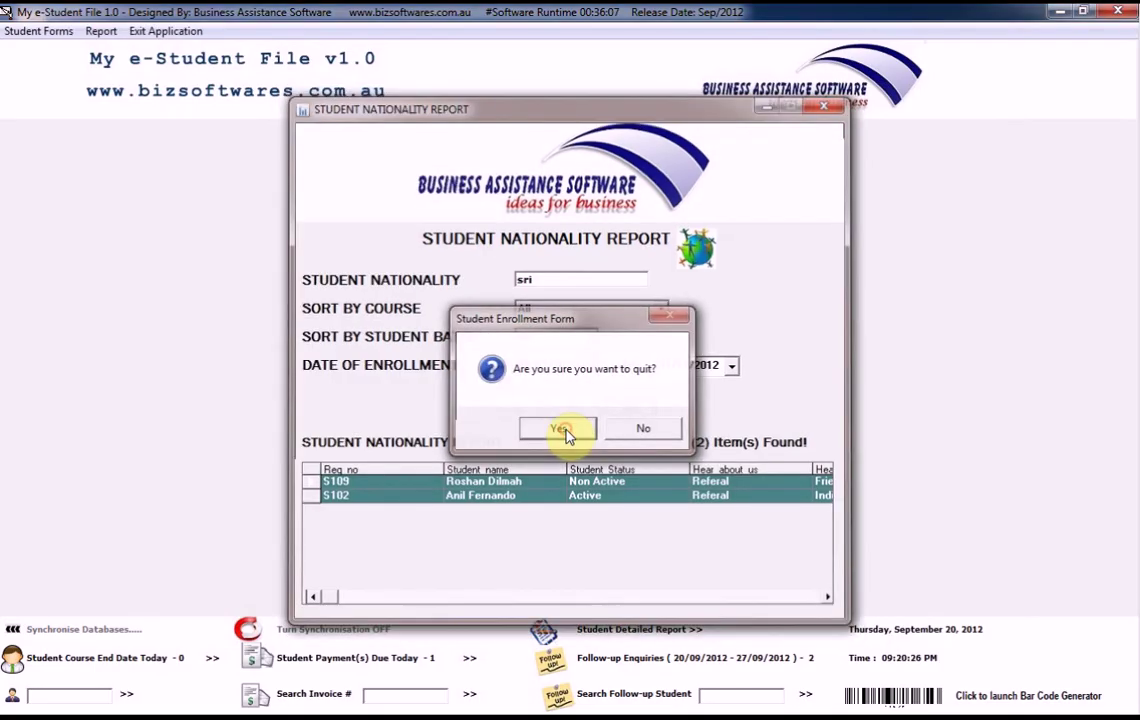
left_click(565, 430)
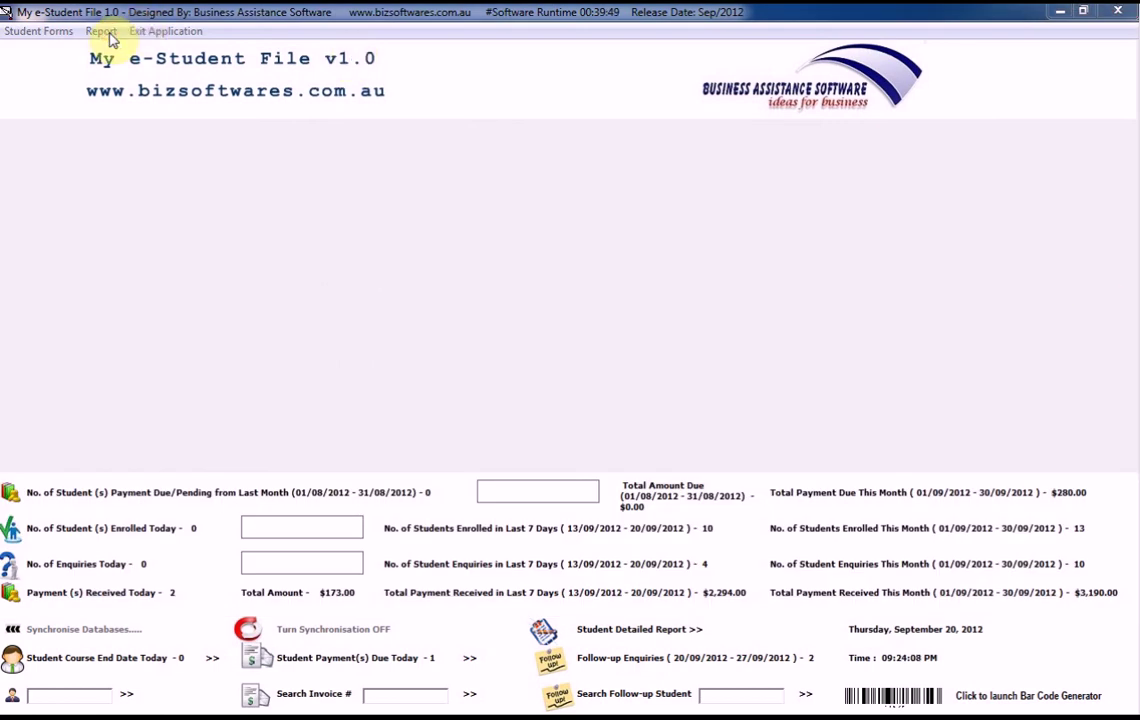
Step: Run the Student Course Report for Active students enrolled in MORNING IELTS, and exit the form
left_click(104, 31)
mouse_move(122, 51)
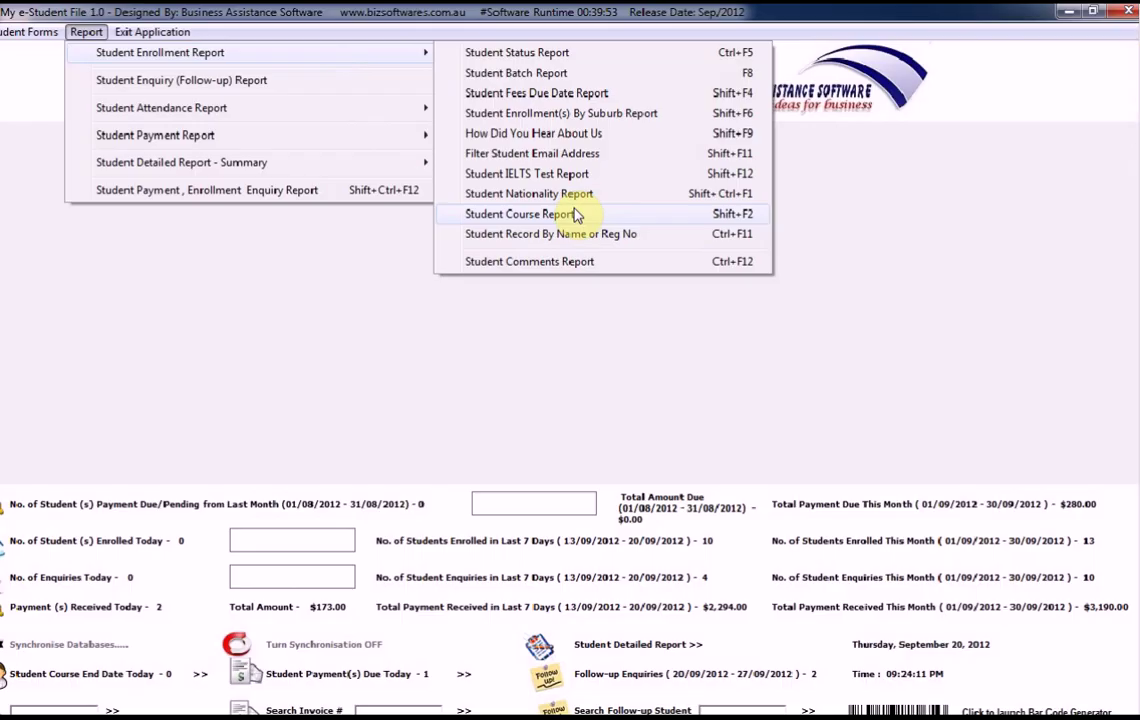
left_click(575, 214)
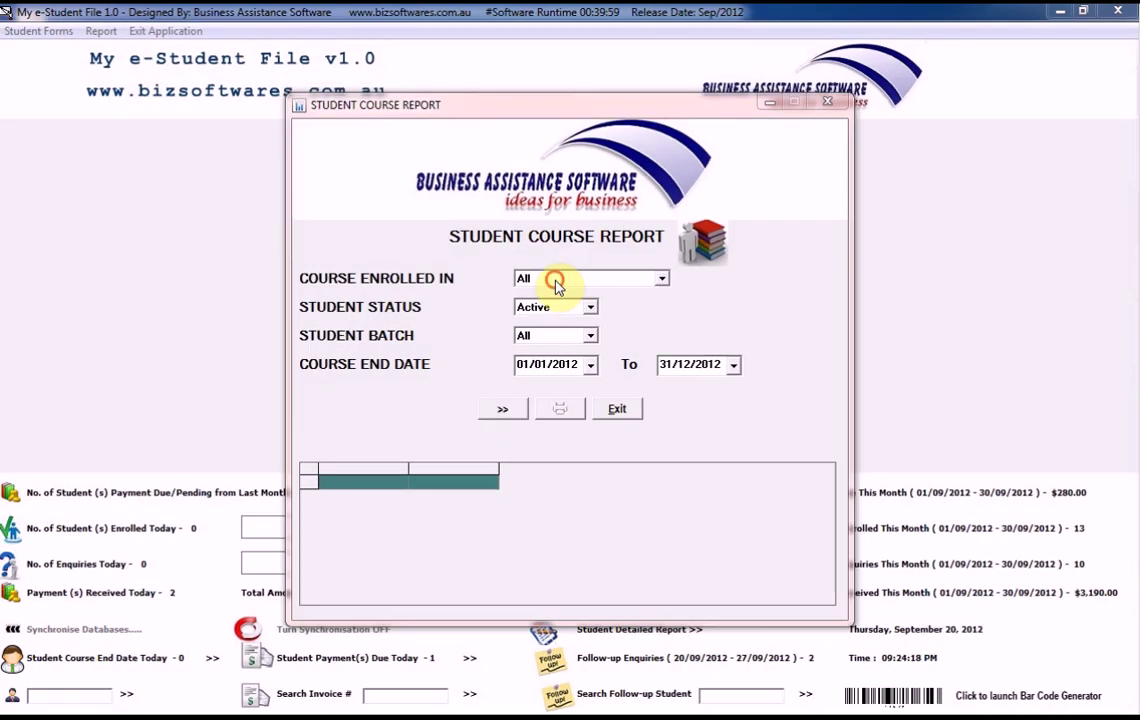
left_click(557, 286)
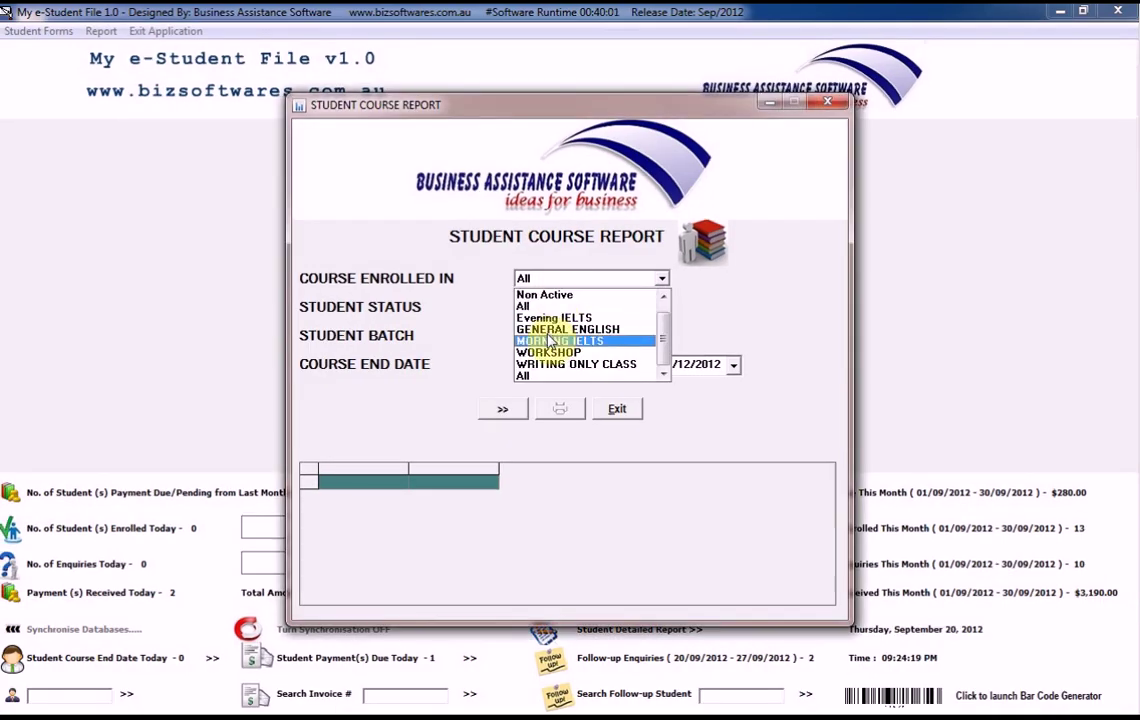
left_click(549, 341)
left_click(506, 397)
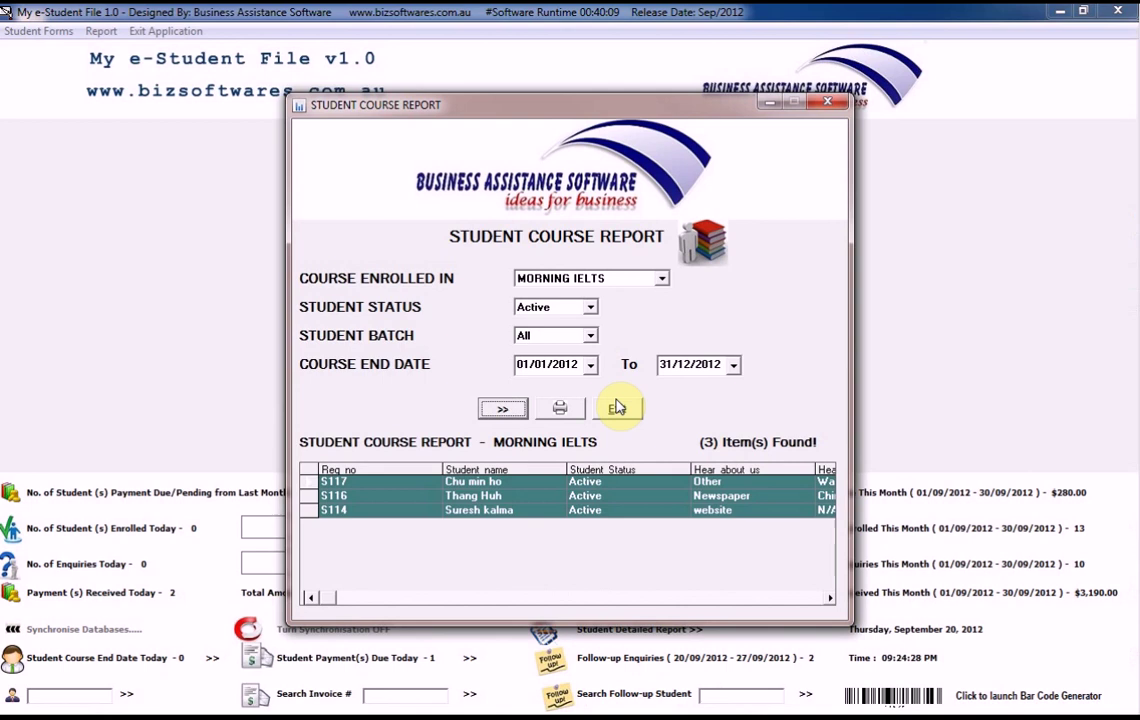
left_click(845, 157)
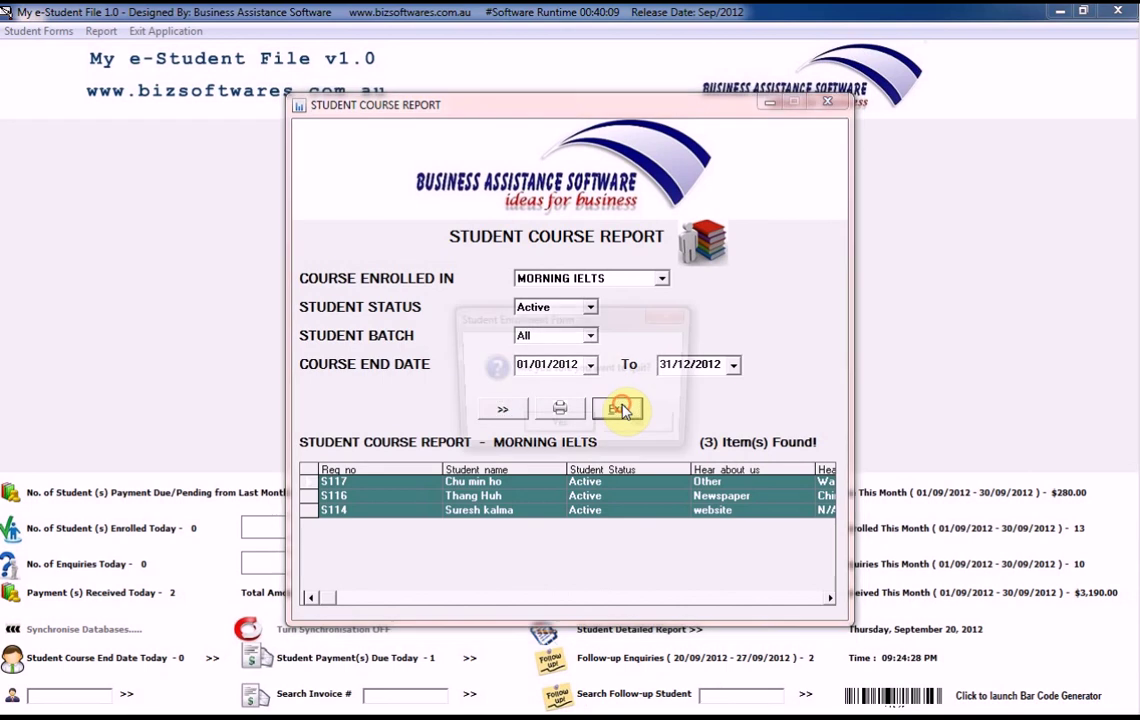
left_click(580, 433)
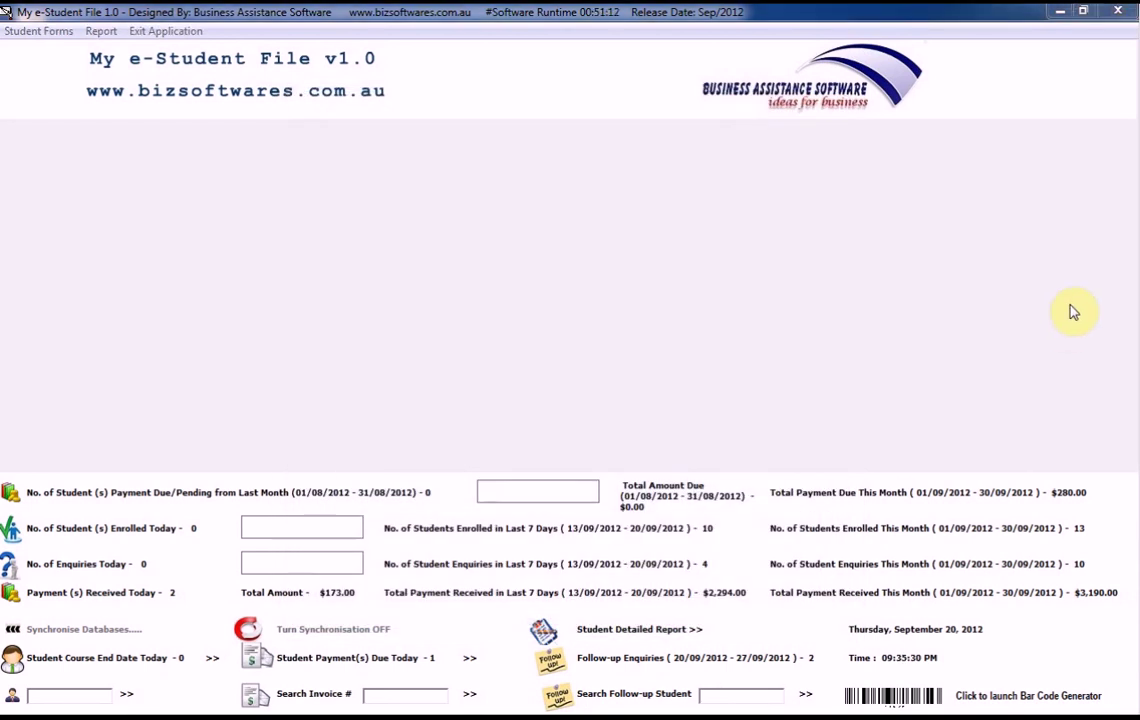
Step: Open the Student Comments Lookup form and enter a person's first name as the comment search term
left_click(103, 31)
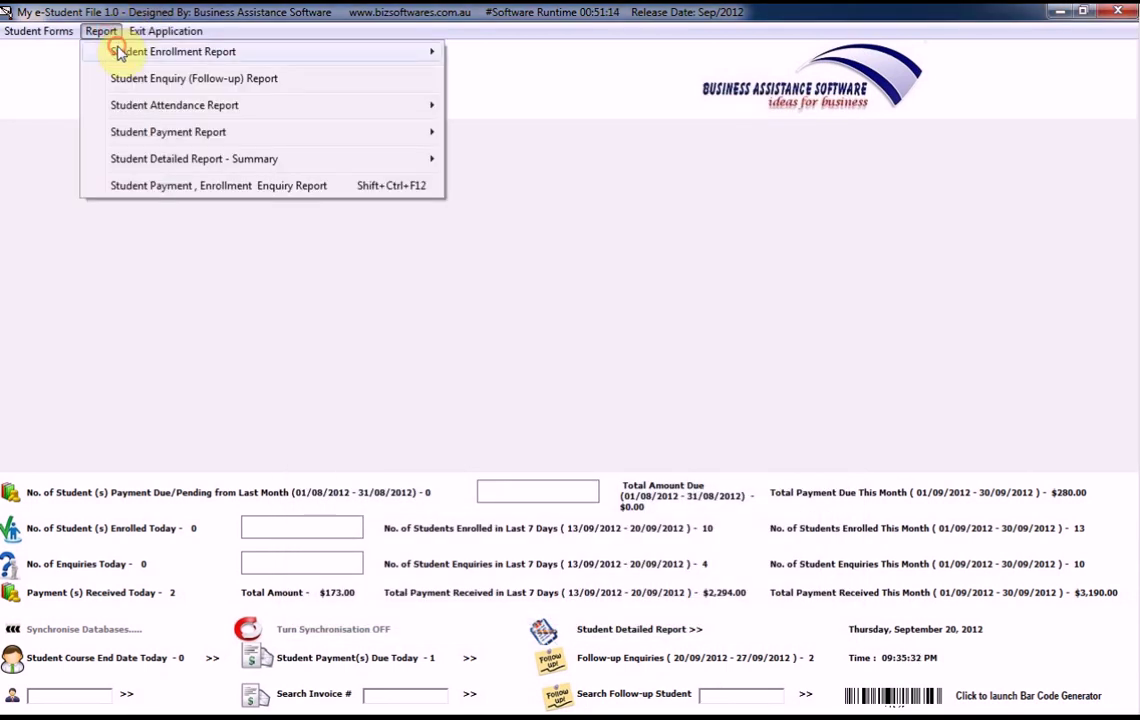
mouse_move(119, 53)
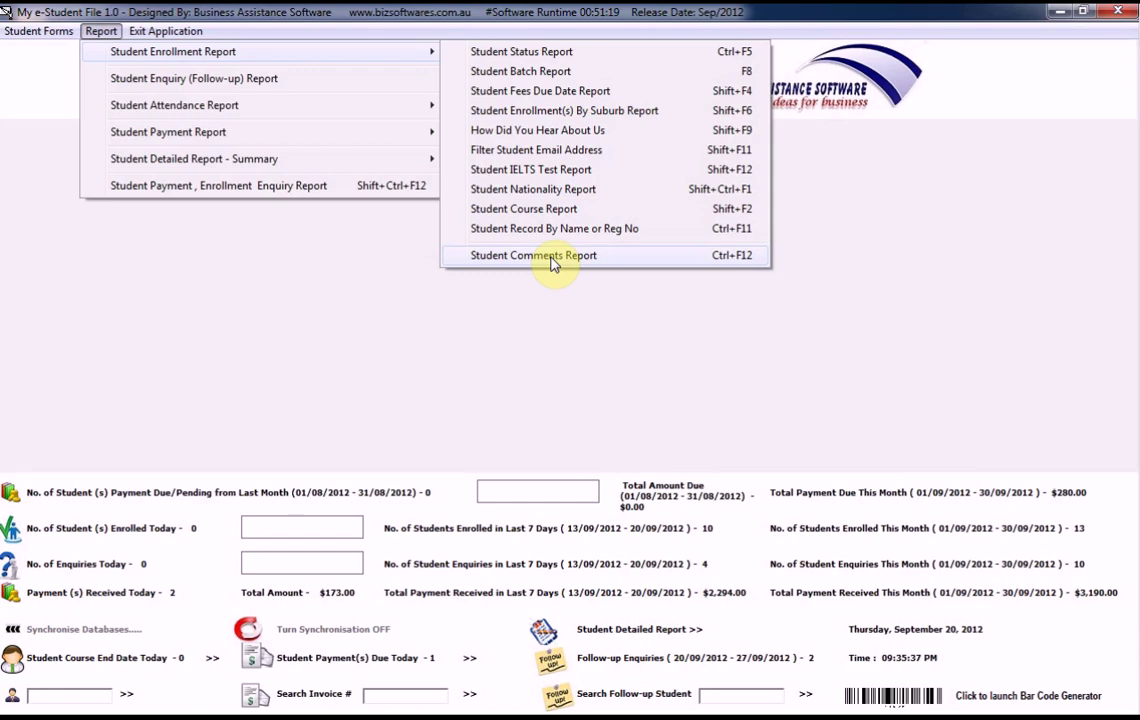
left_click(540, 358)
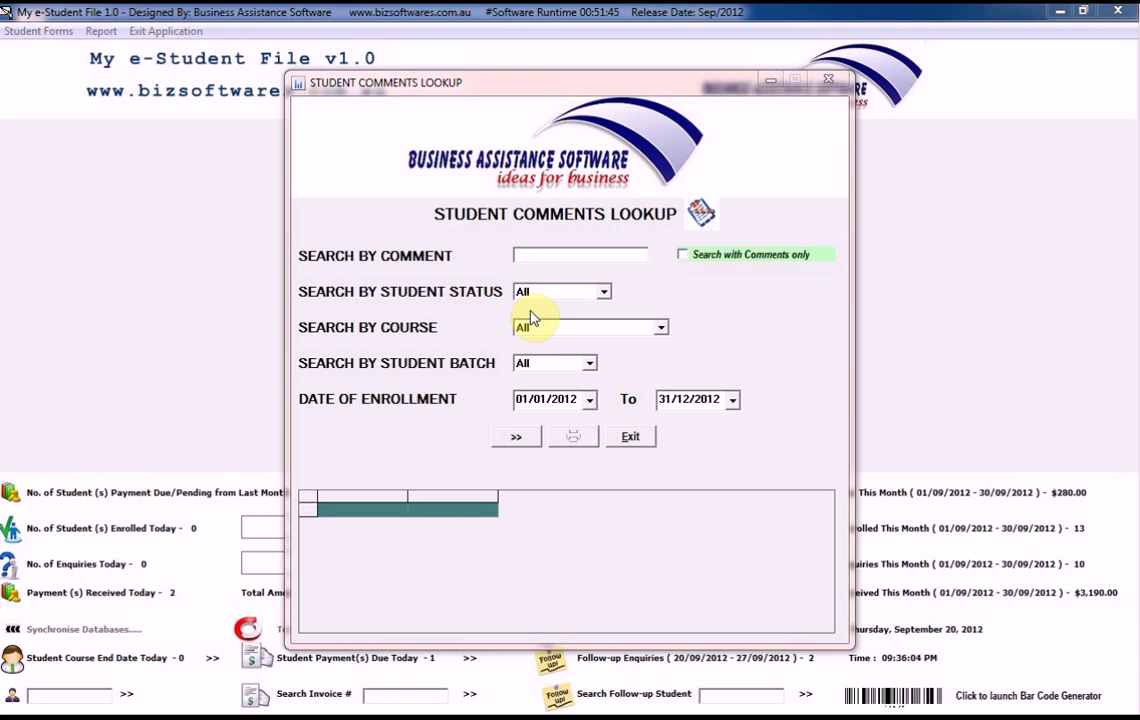
left_click(523, 254)
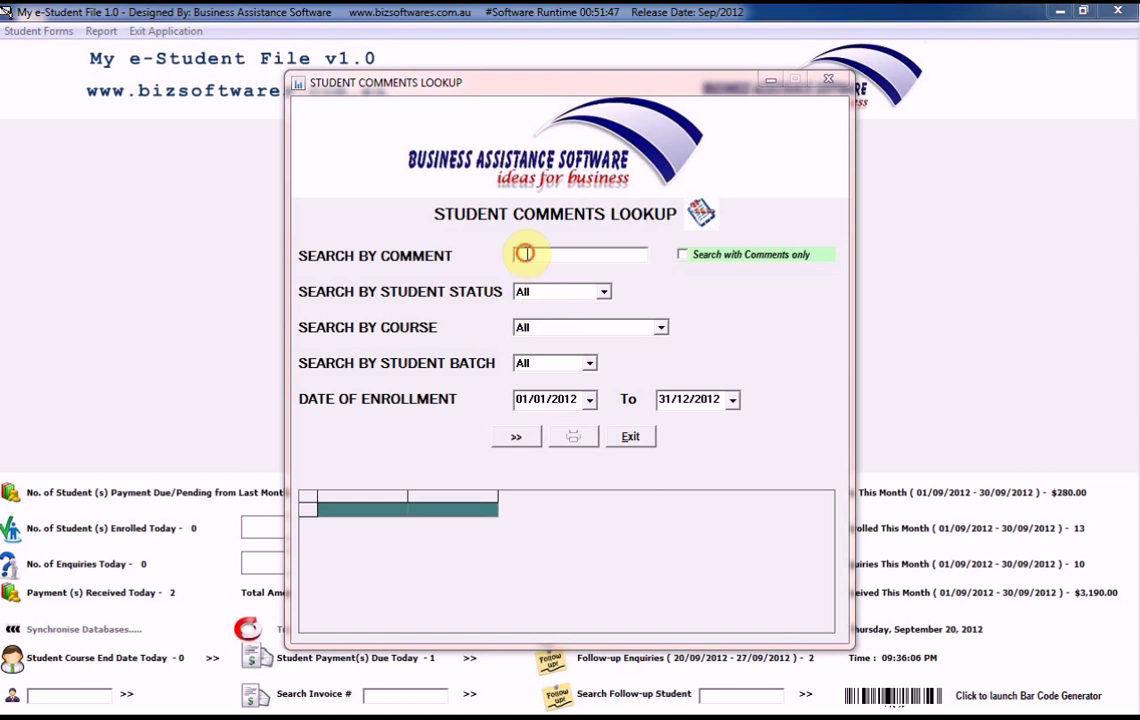
type("JOHN")
Step: List students using the Search with Comments only option and exit the lookup form
left_click(684, 257)
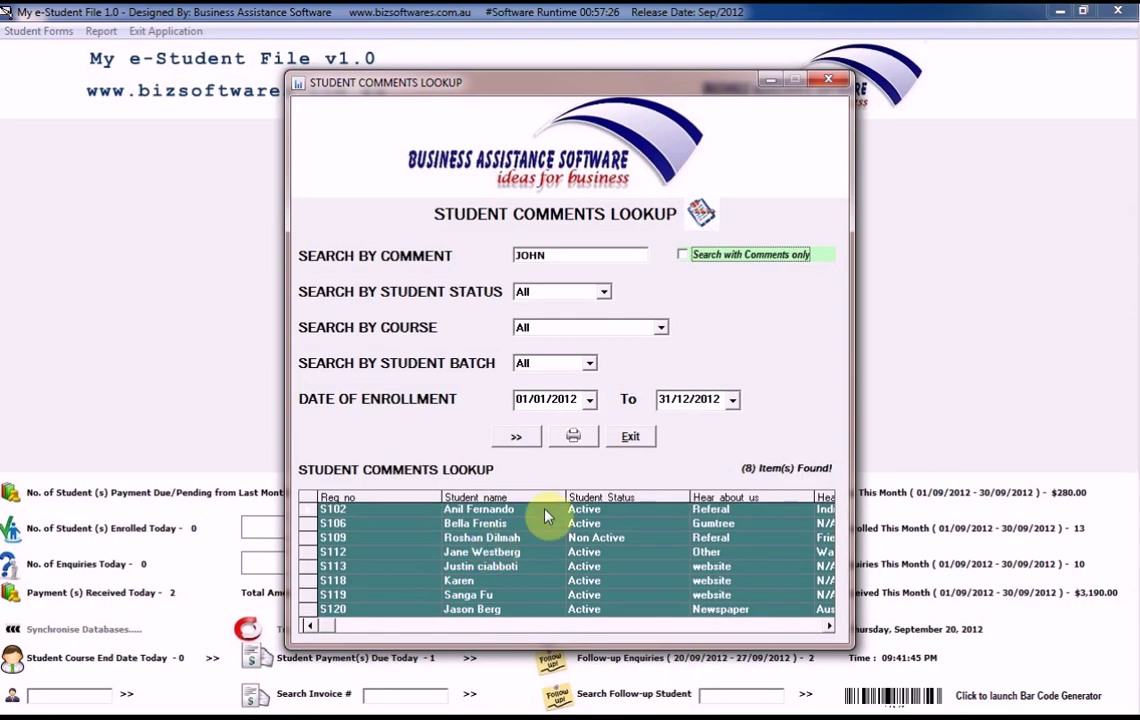
left_click(827, 268)
left_click(711, 255)
left_click(558, 428)
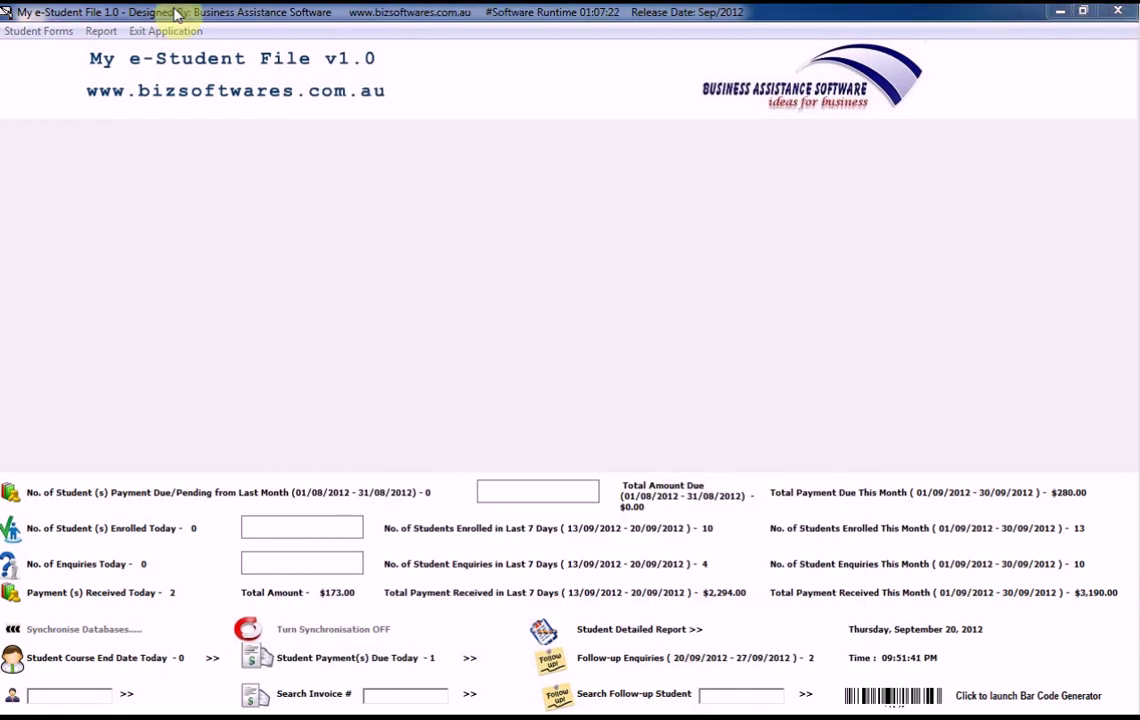
Step: Open the Student Attendance Report form and filter the report by the GENERAL ENGLISH course
left_click(99, 33)
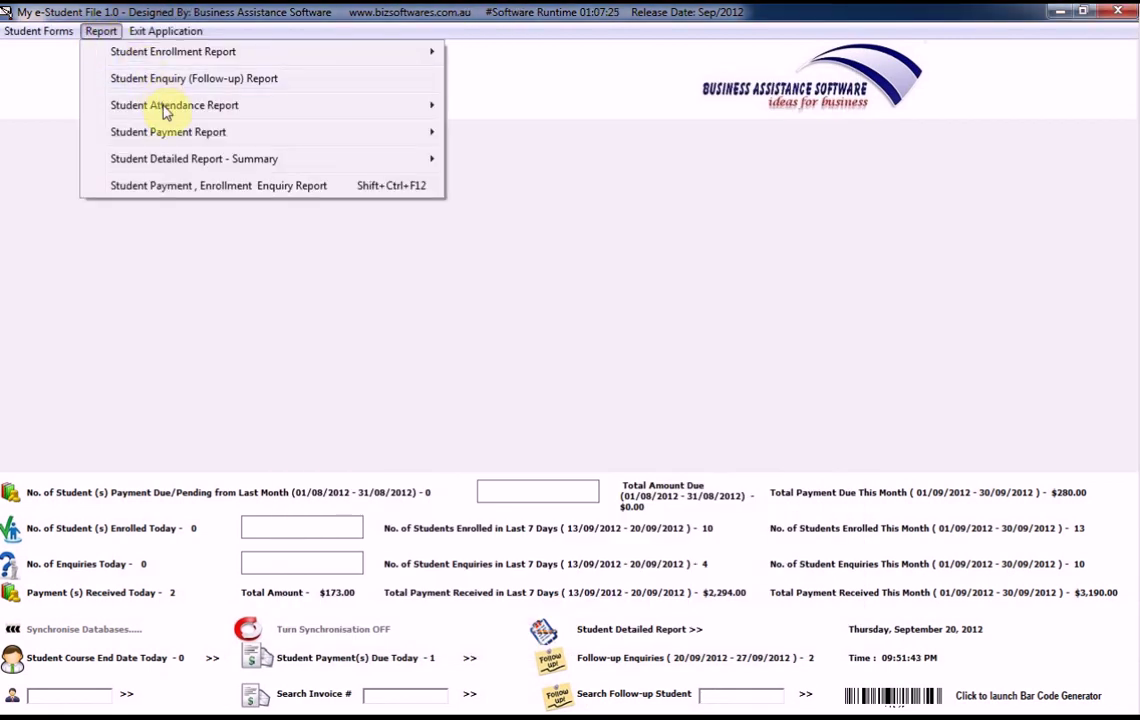
left_click(163, 108)
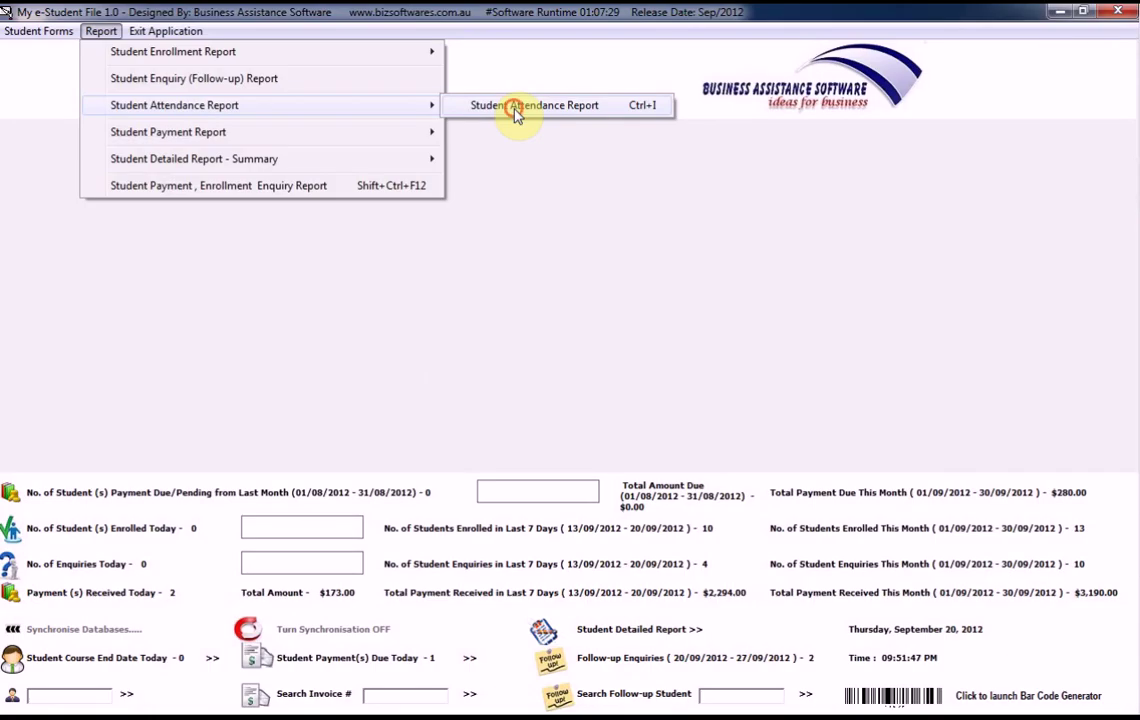
left_click(530, 208)
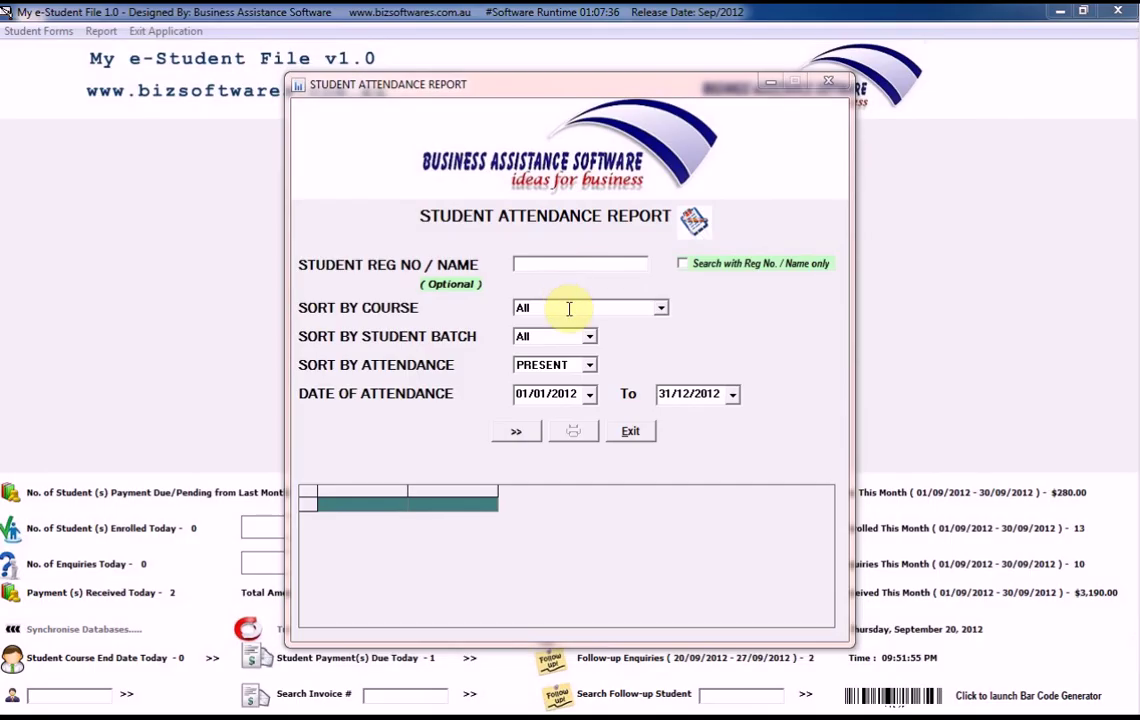
left_click(584, 447)
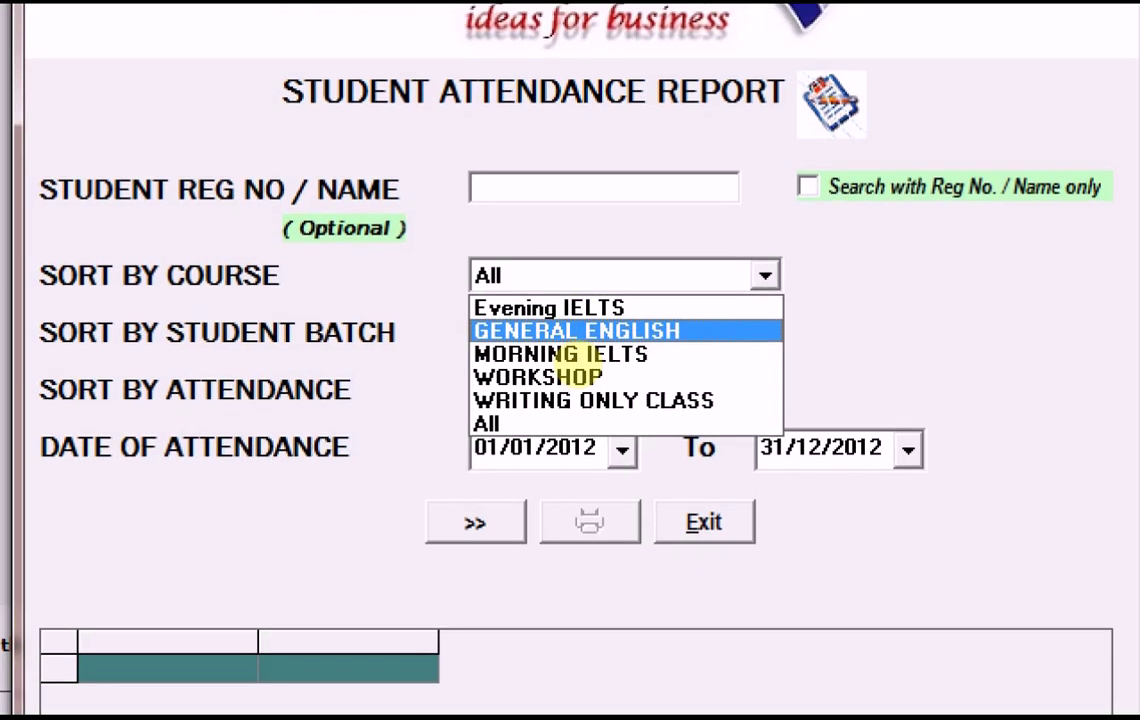
left_click(566, 336)
Step: Set the attendance report's student batch to All and its attendance status to PRESENT
left_click(557, 338)
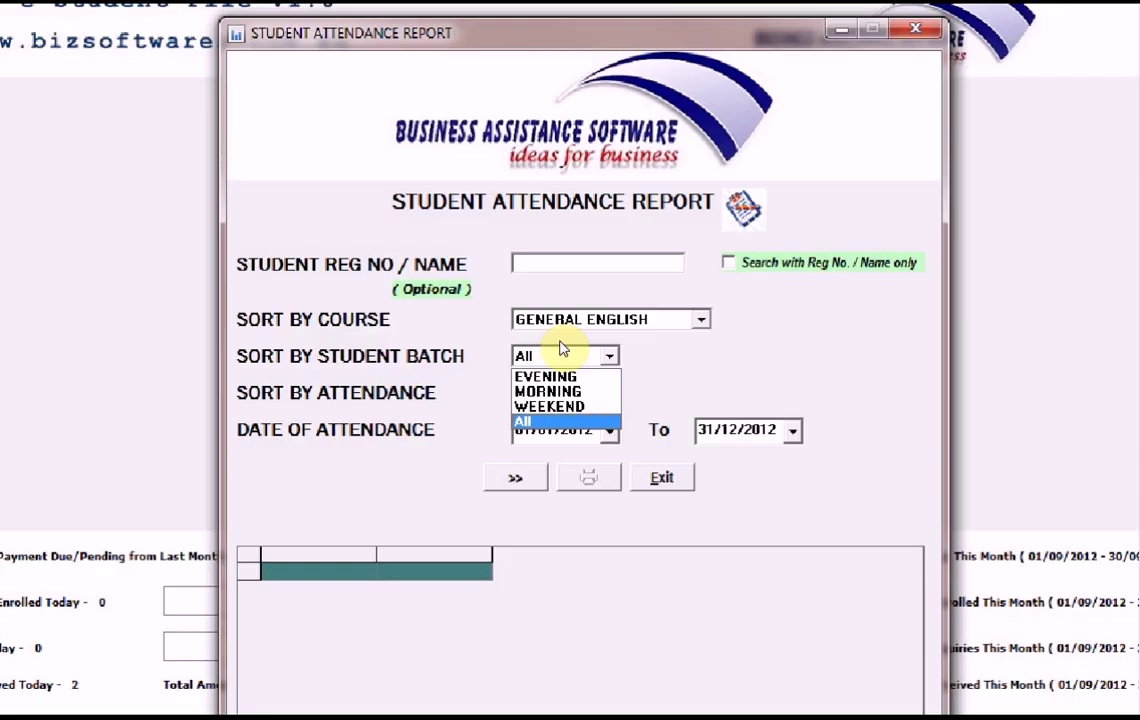
left_click(550, 387)
left_click(562, 365)
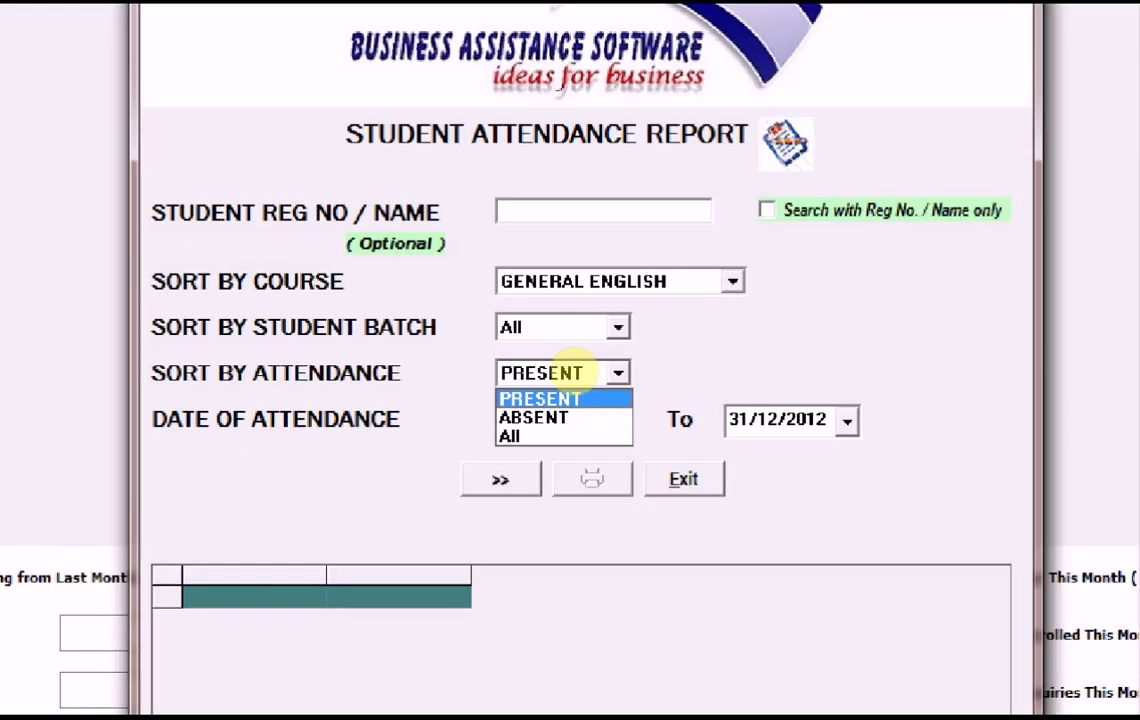
left_click(562, 381)
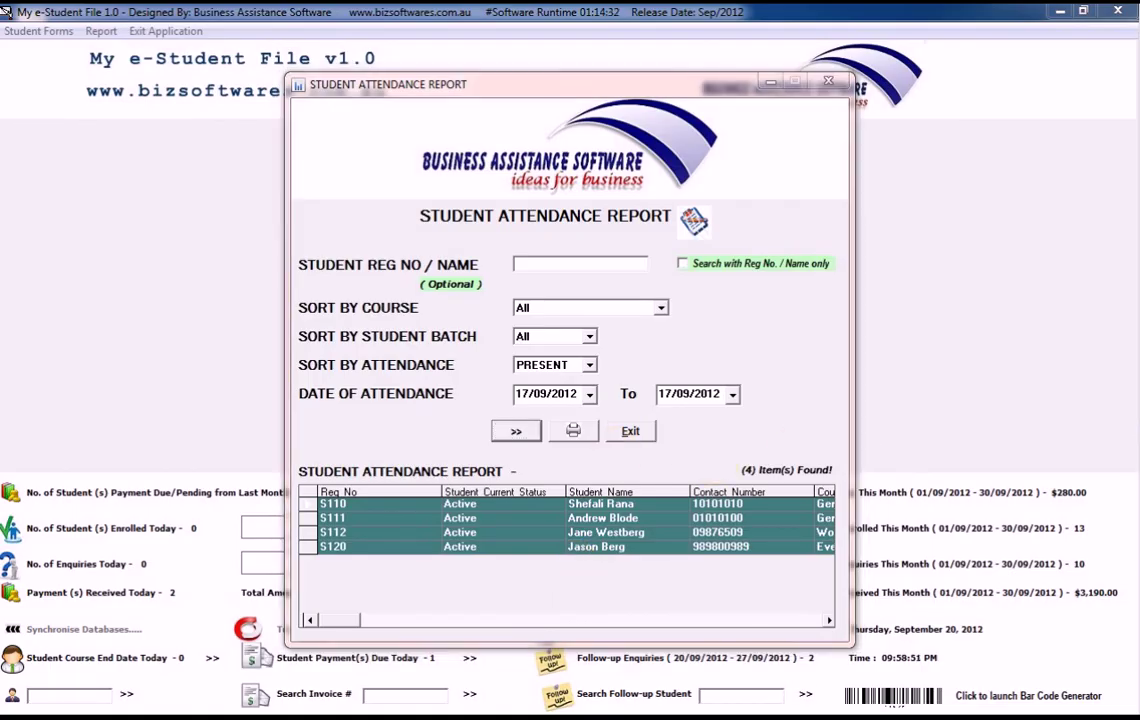
Step: Preview the printable all-batch attendance report for 17/09/2012, close the preview and exit the form
left_click(572, 438)
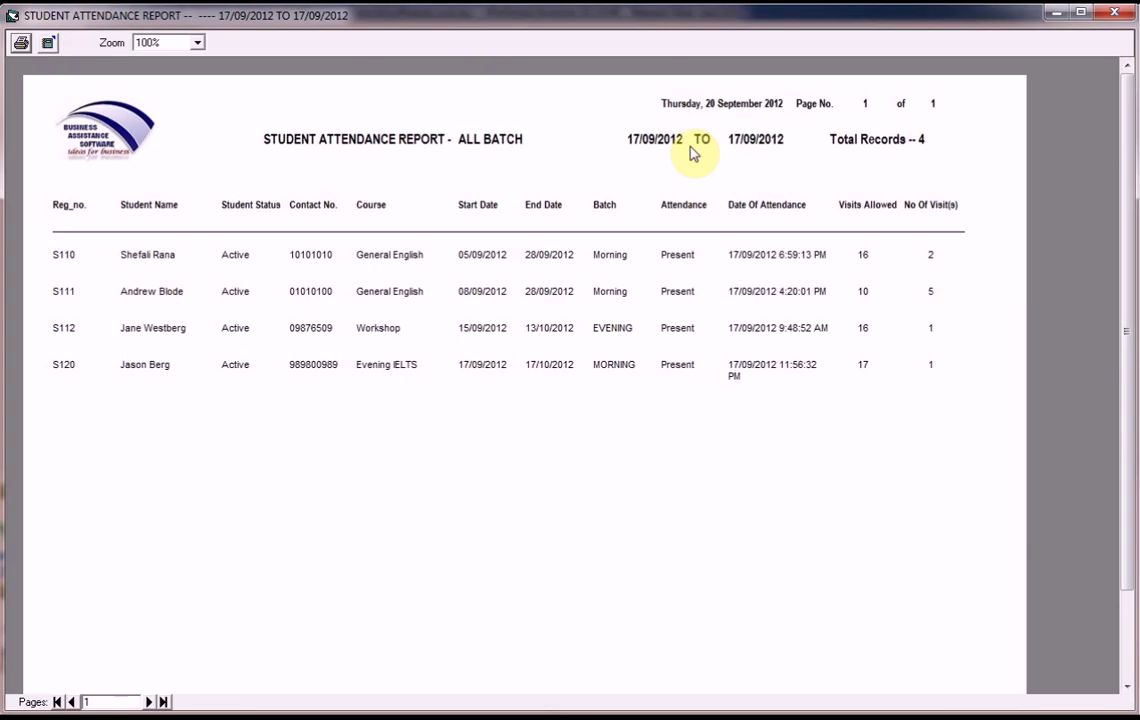
left_click(1116, 20)
left_click(636, 430)
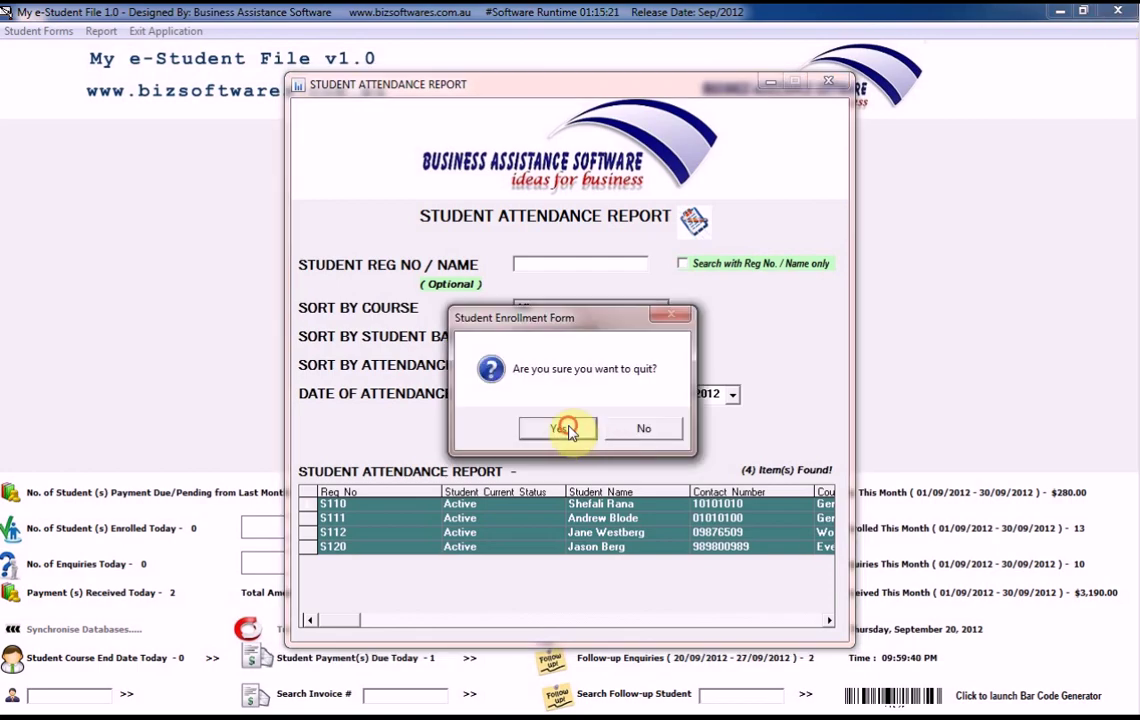
left_click(560, 430)
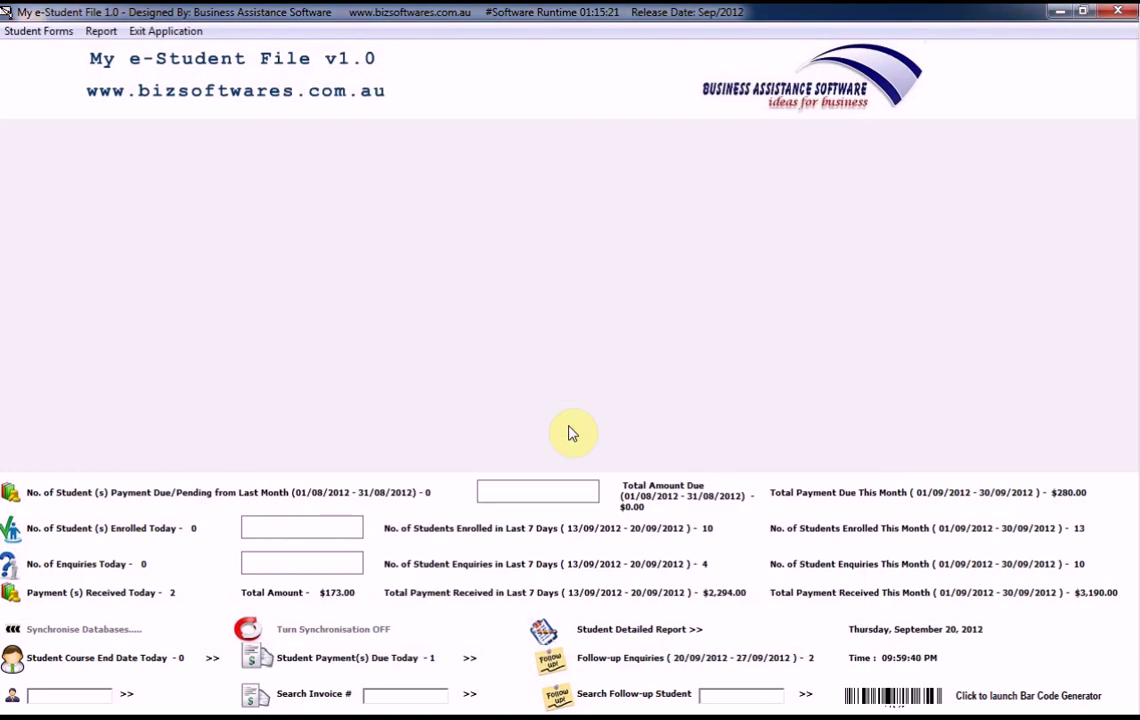
Step: Open the Student Detailed Report (Summary) form and look up a student by registration number
left_click(100, 31)
mouse_move(212, 162)
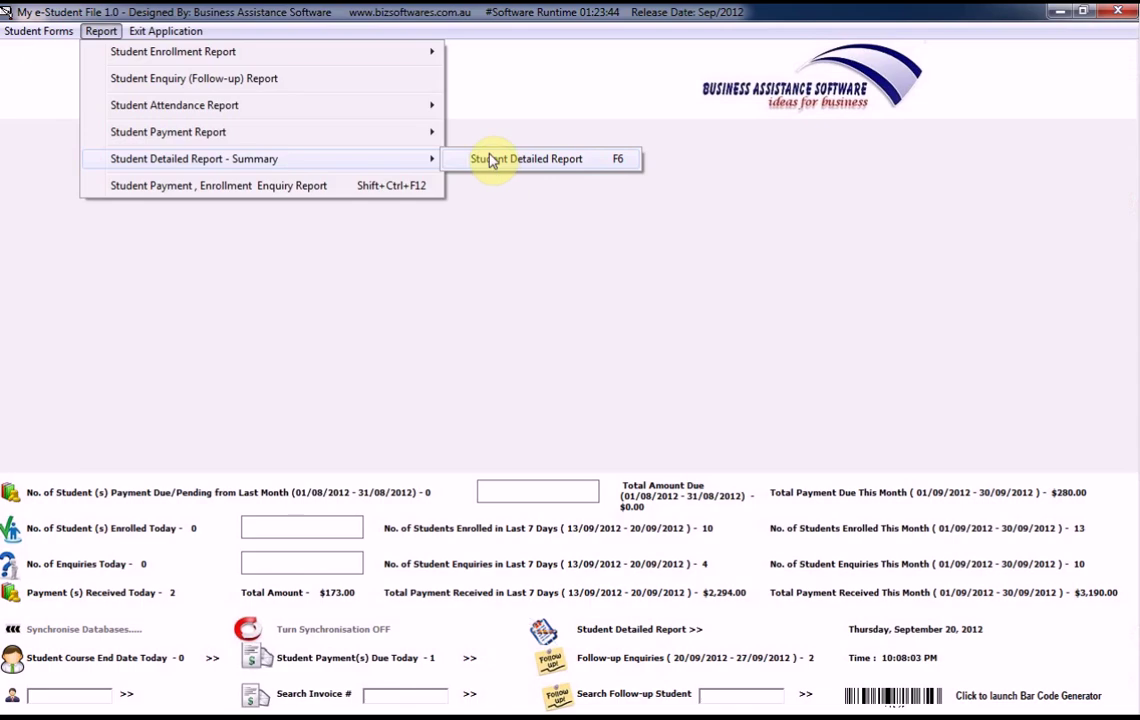
left_click(572, 315)
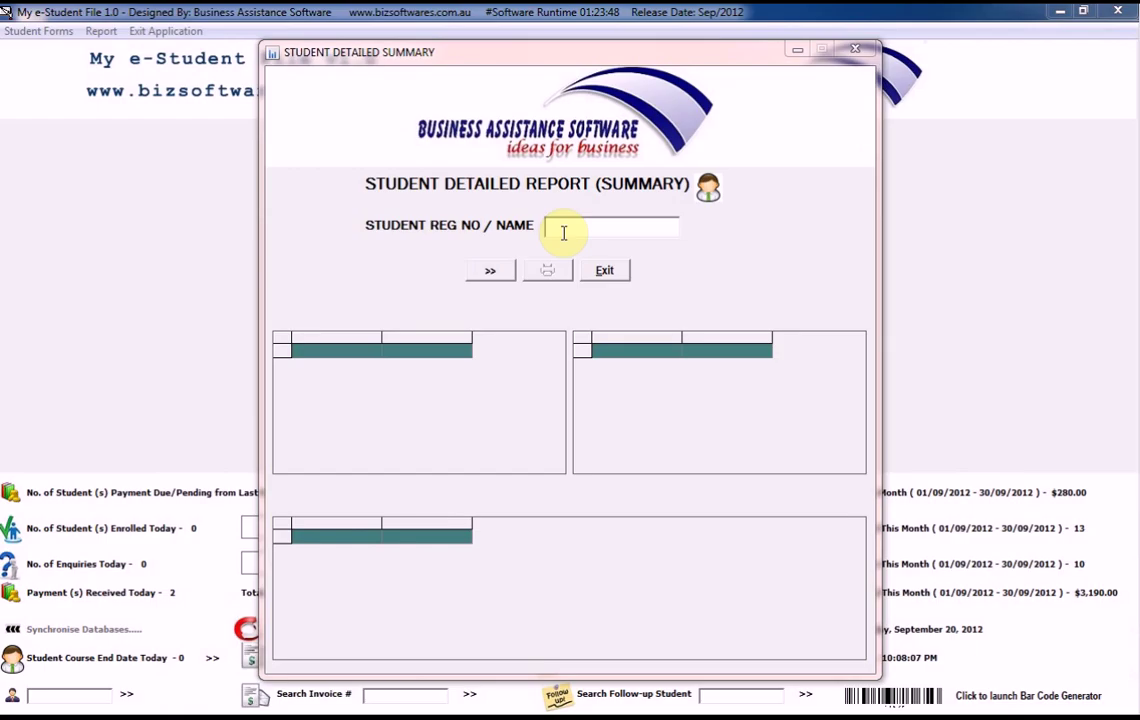
left_click(564, 348)
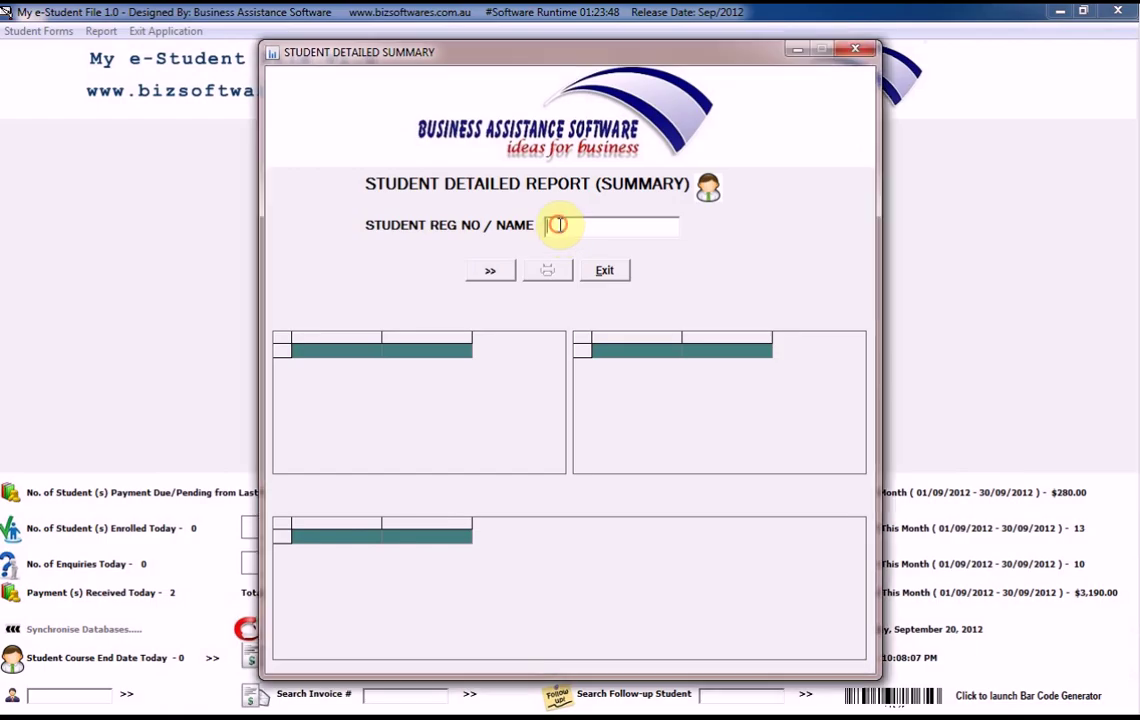
type("s120")
left_click(491, 269)
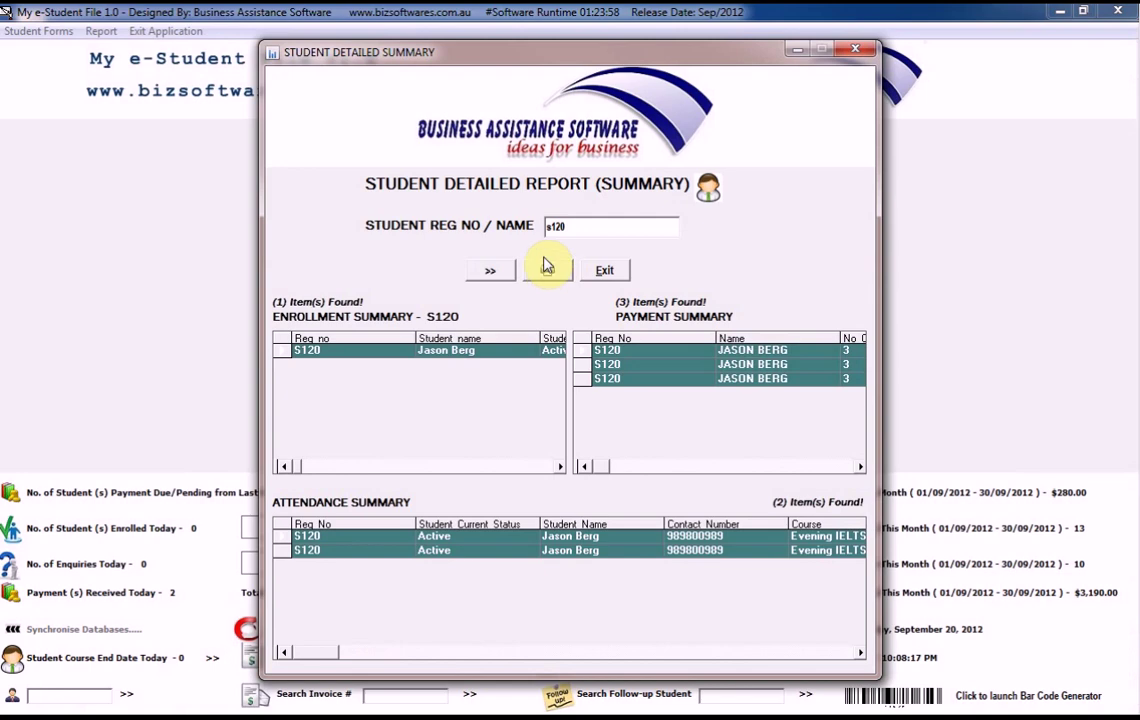
Step: Preview the student's printable detailed report, close the preview and exit the summary form
left_click(570, 347)
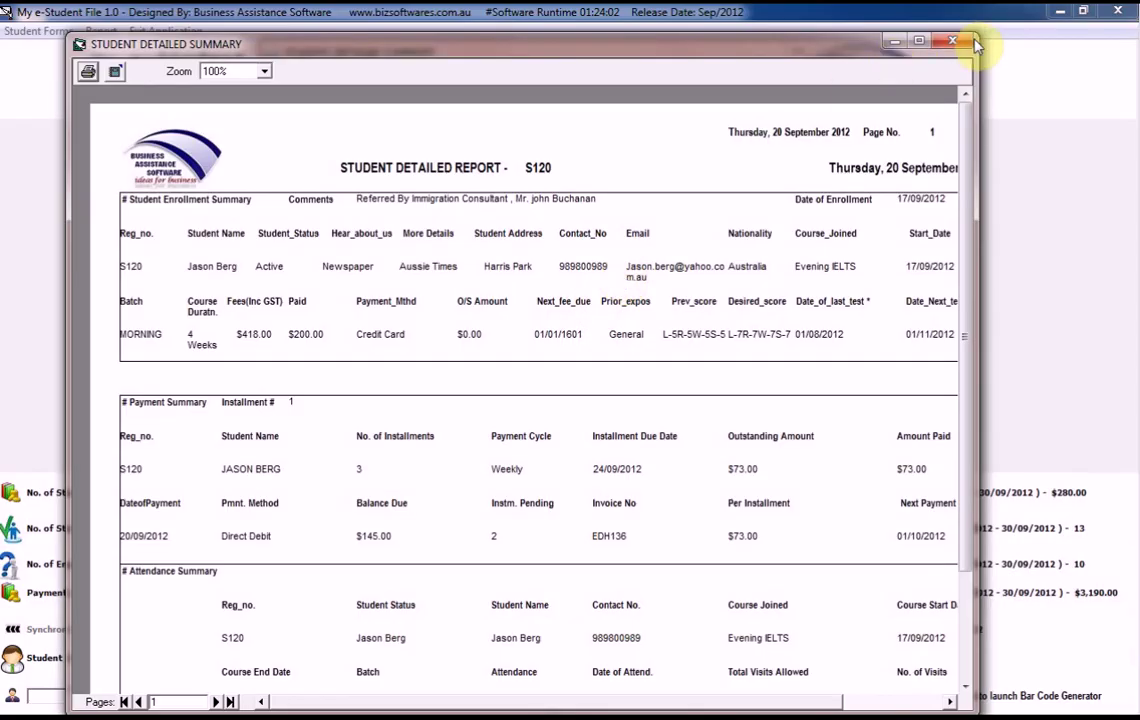
left_click(962, 36)
left_click(603, 270)
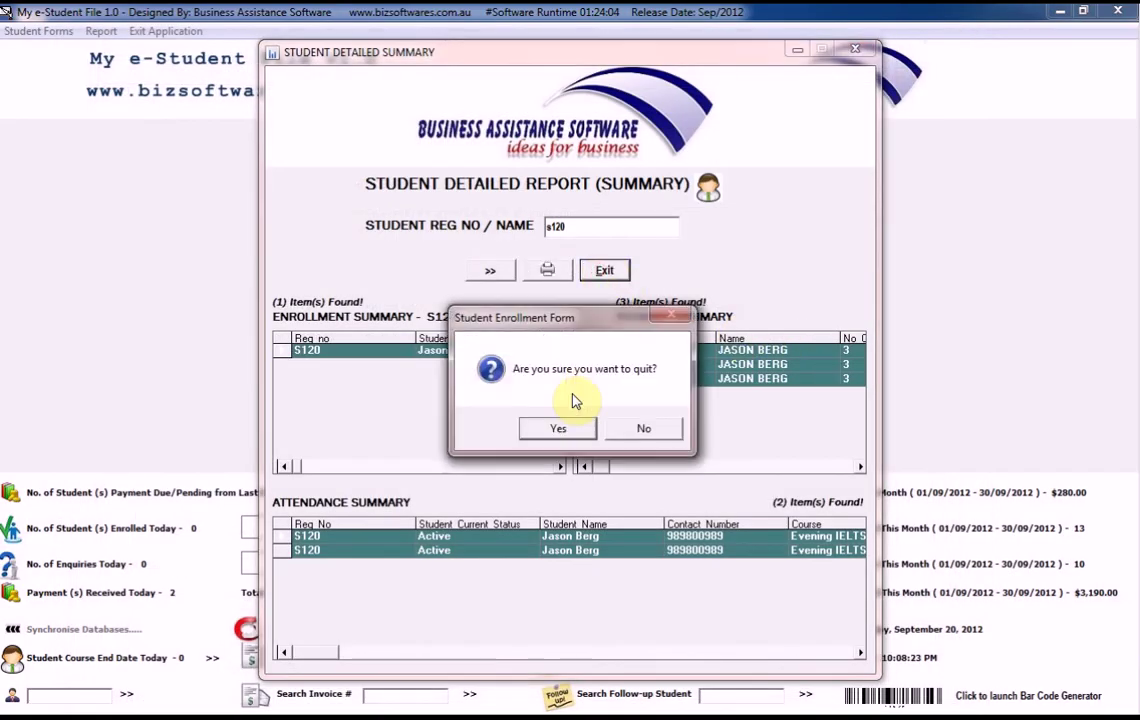
left_click(560, 428)
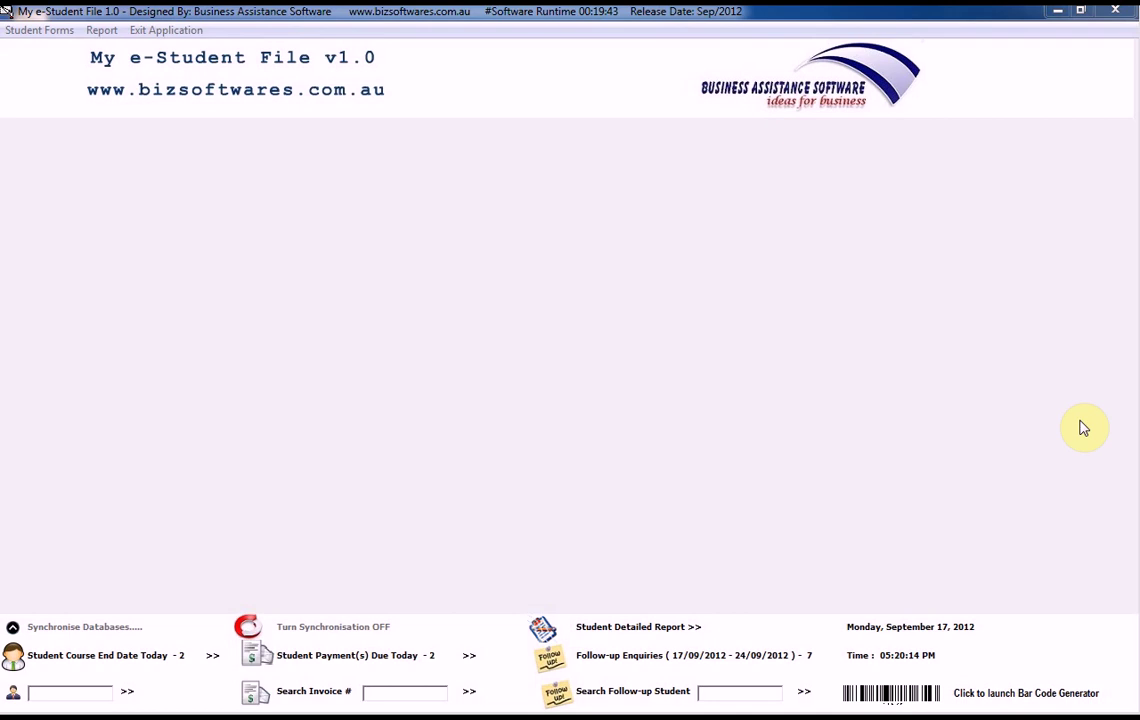
Step: Exit the student file application
left_click(153, 33)
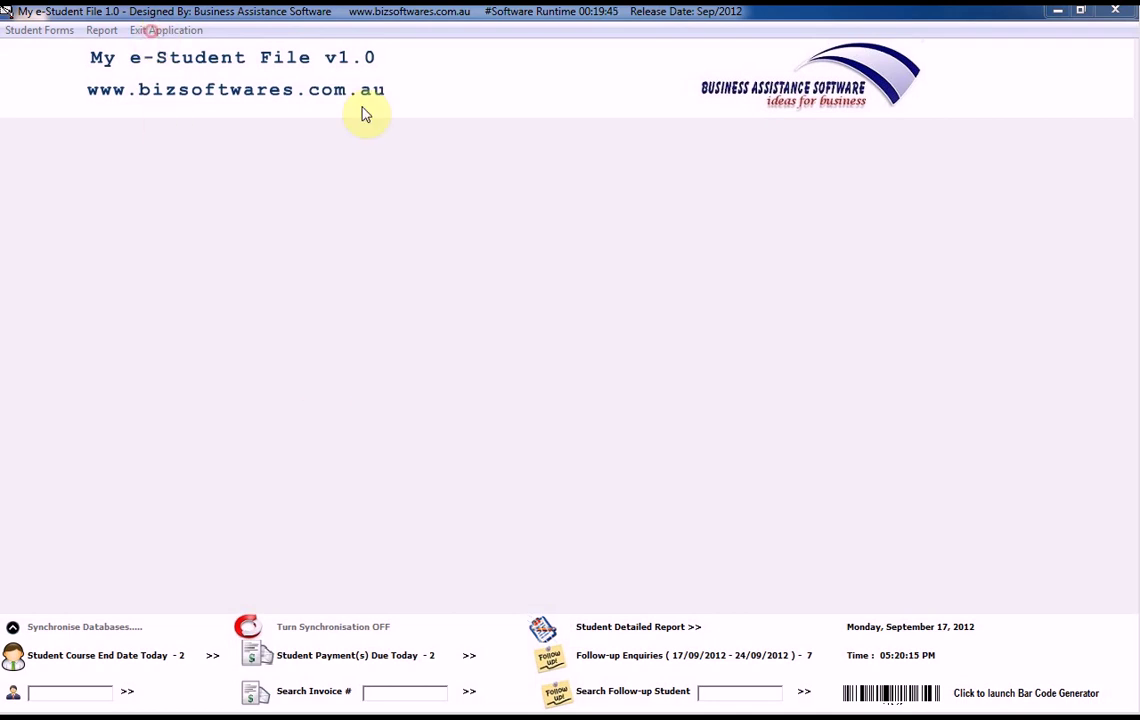